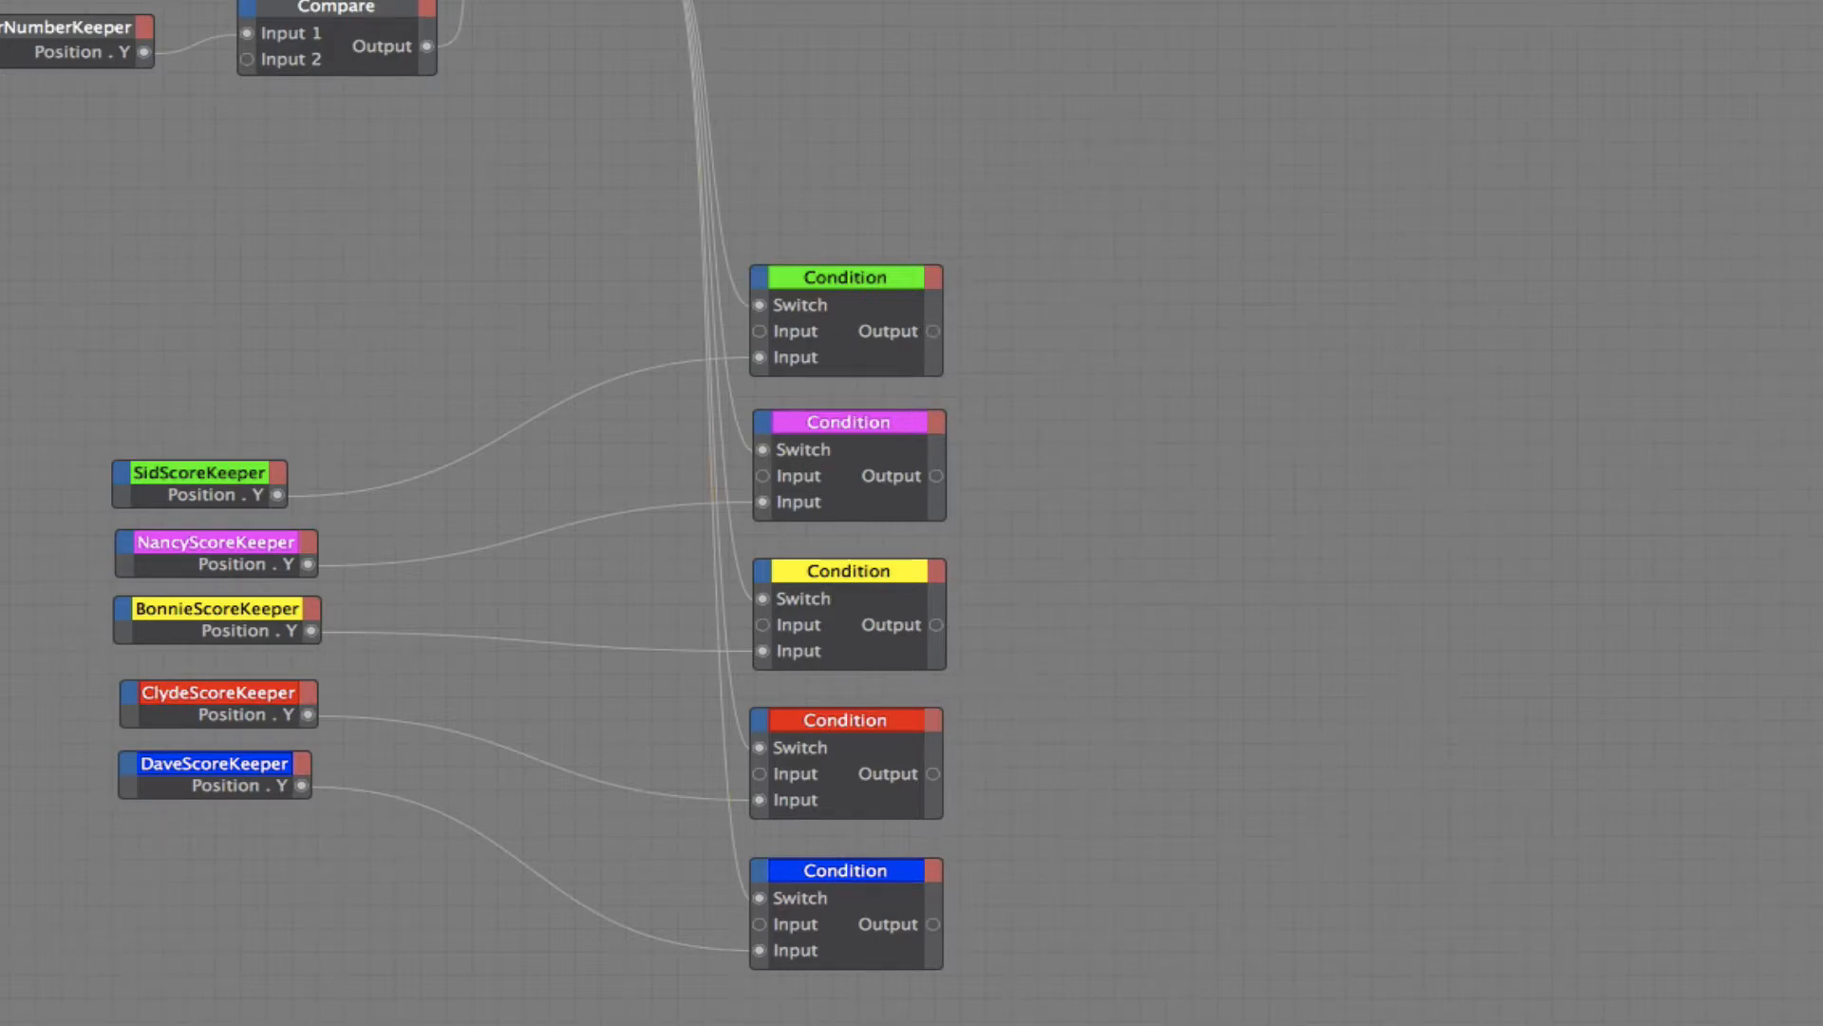
Step: Add an XPresso Compare logic node in the empty area below the coloured Condition nodes
middle_click_drag(1139, 570, 685, 308, "alt")
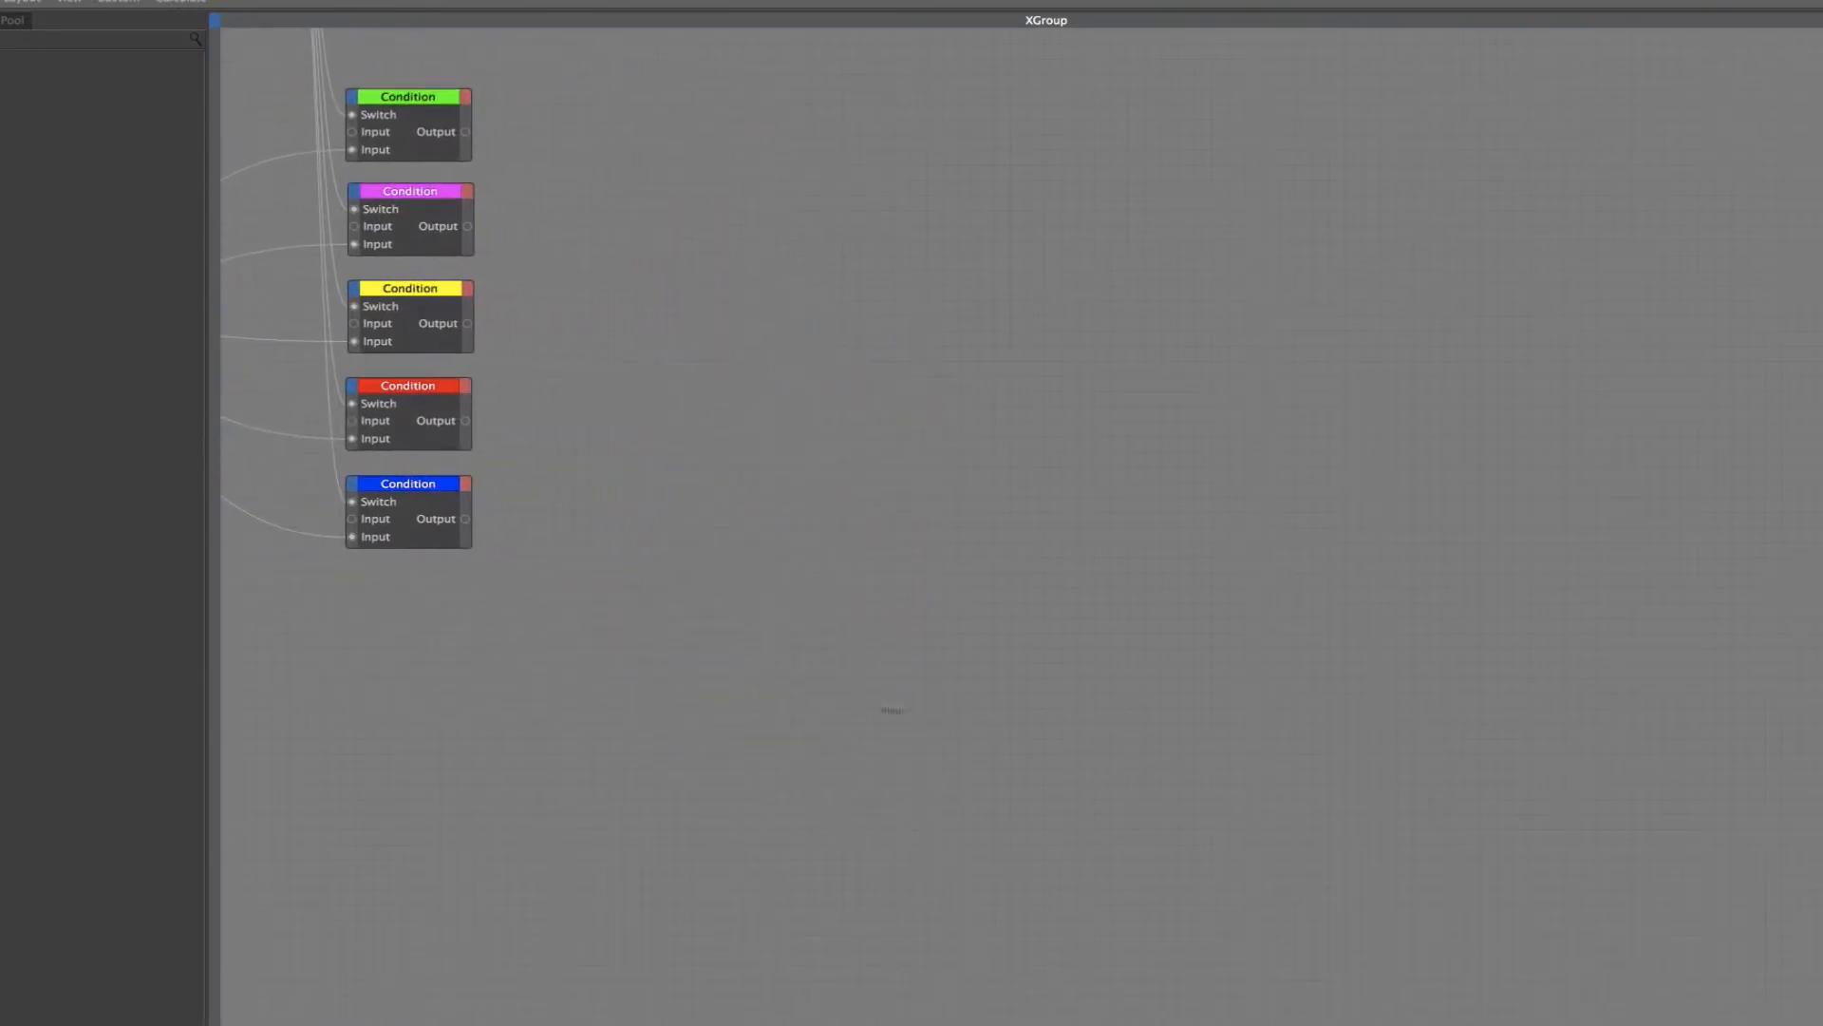
right_click(619, 665)
mouse_move(712, 673)
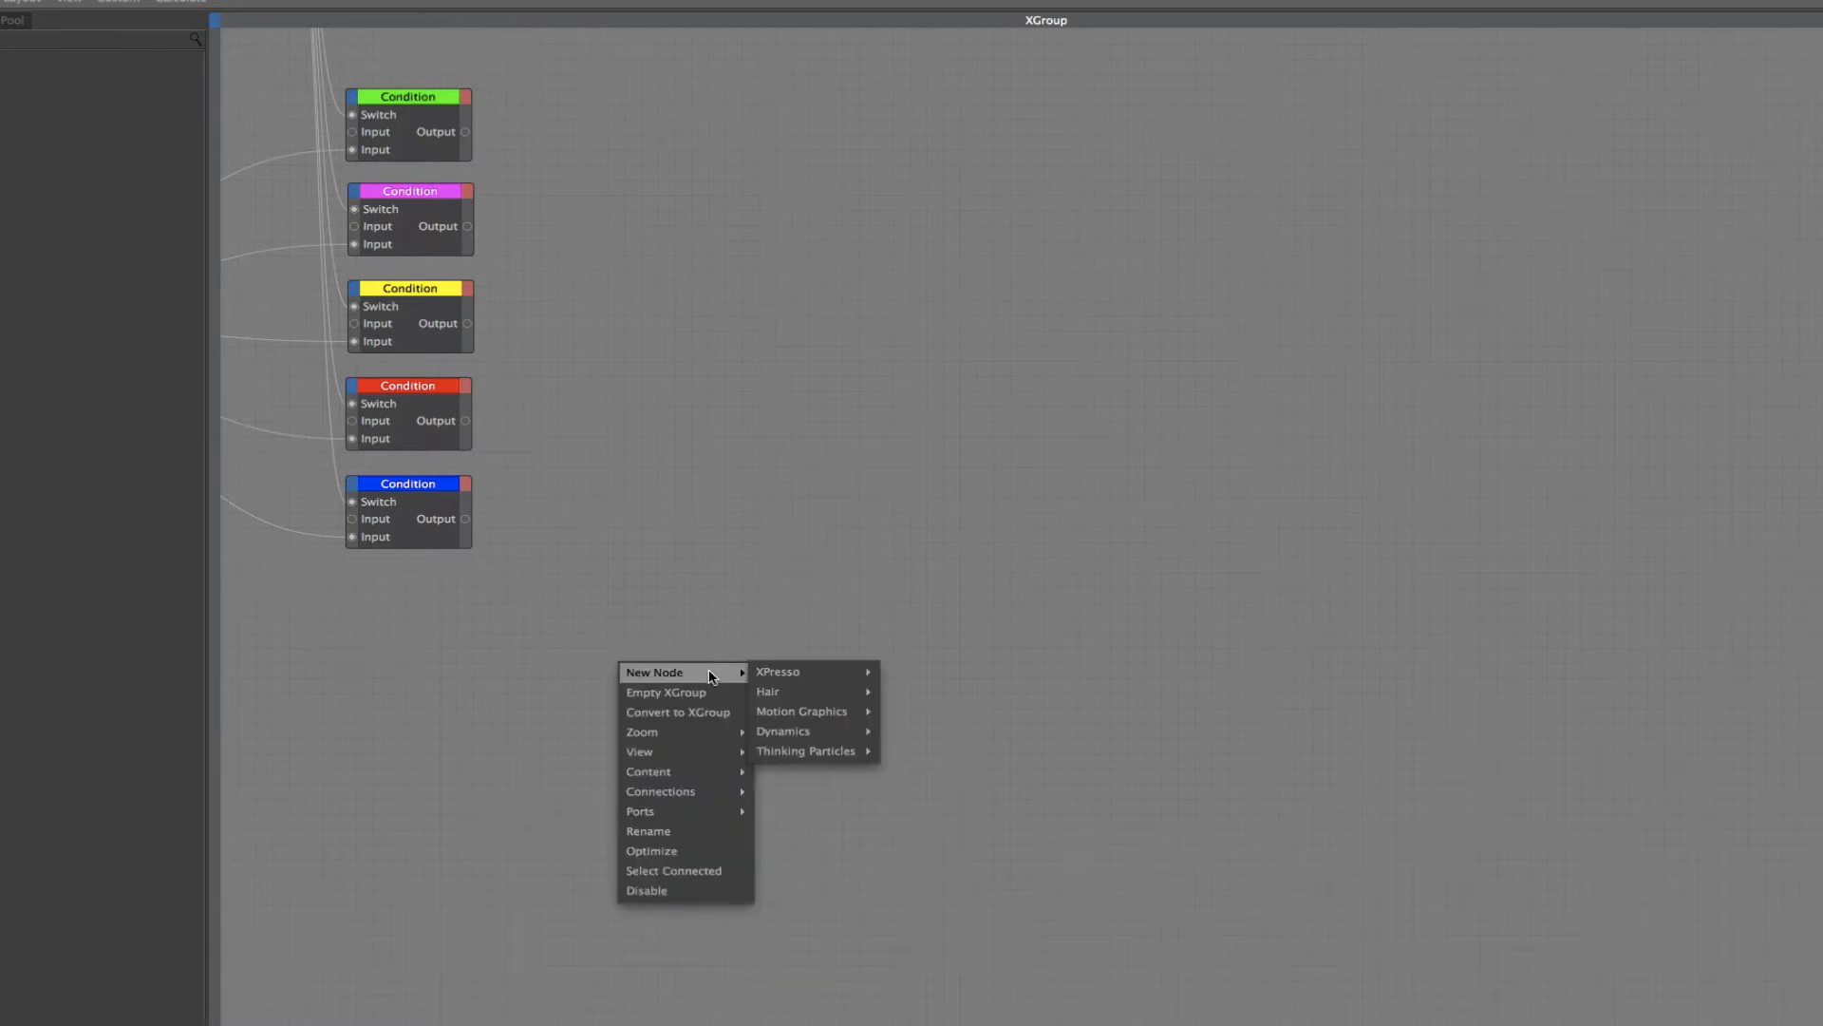
mouse_move(828, 683)
mouse_move(907, 680)
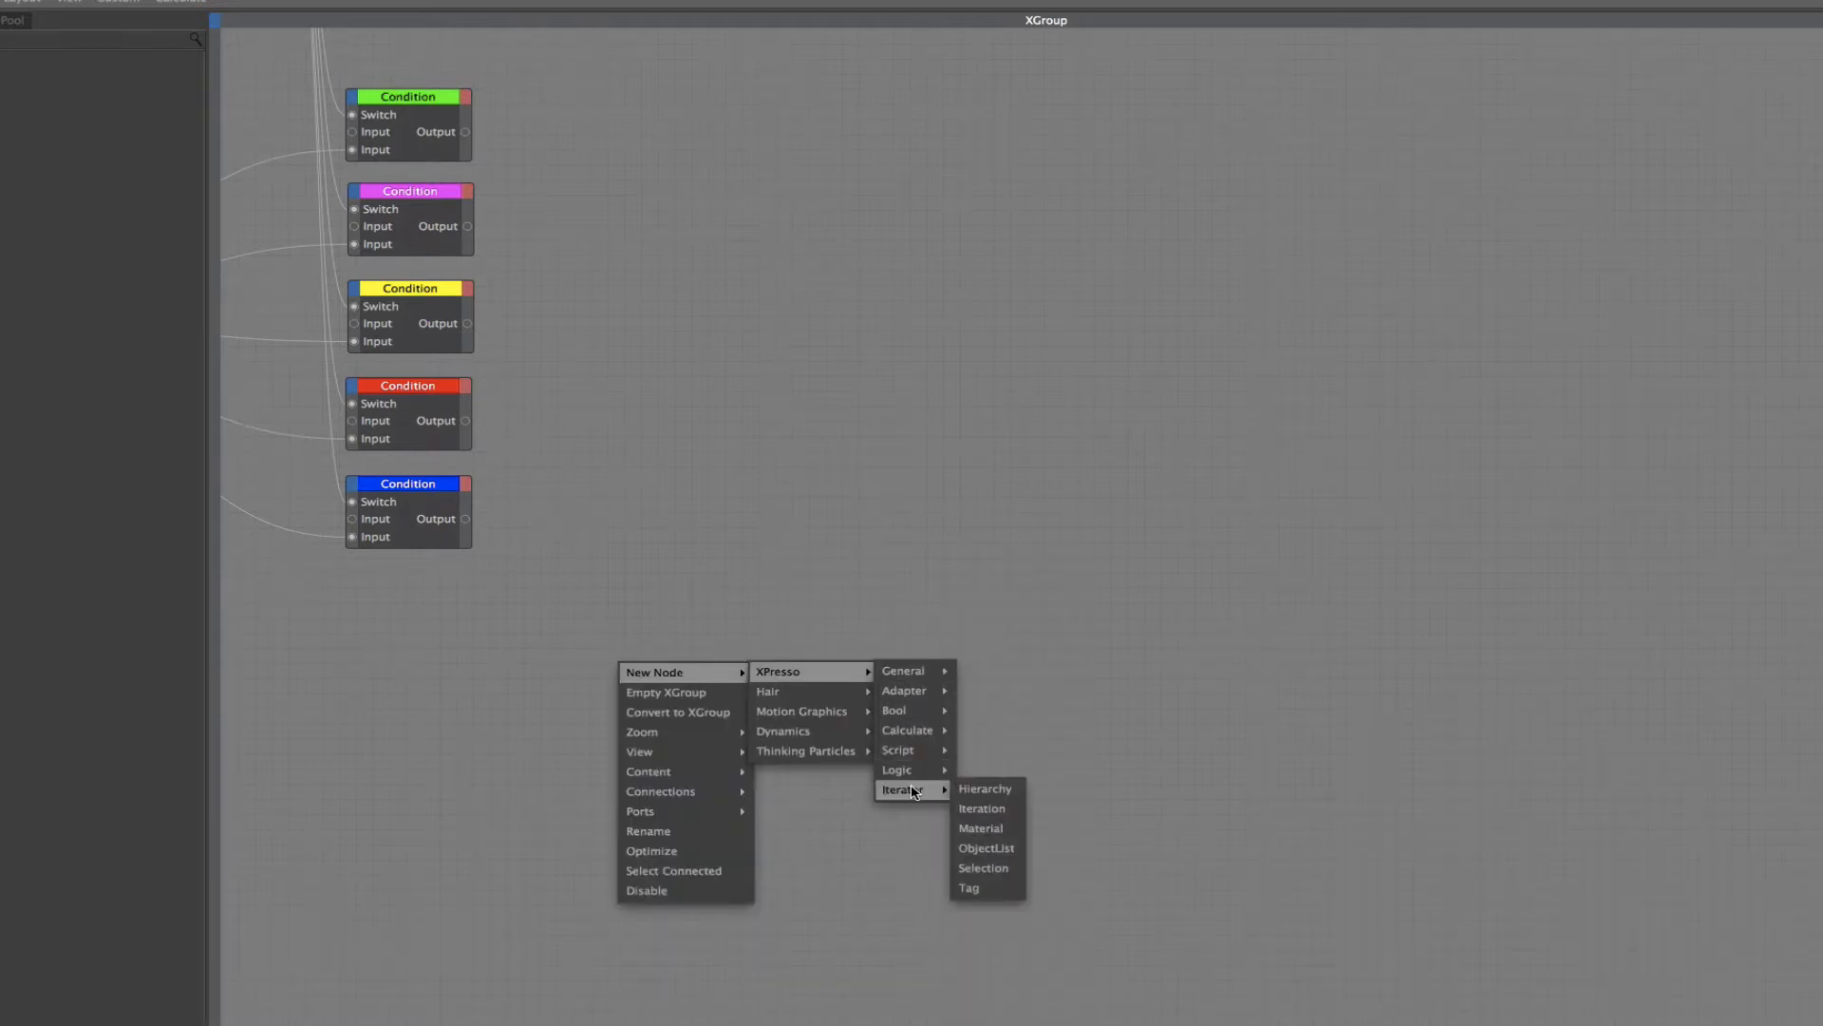
left_click(970, 770)
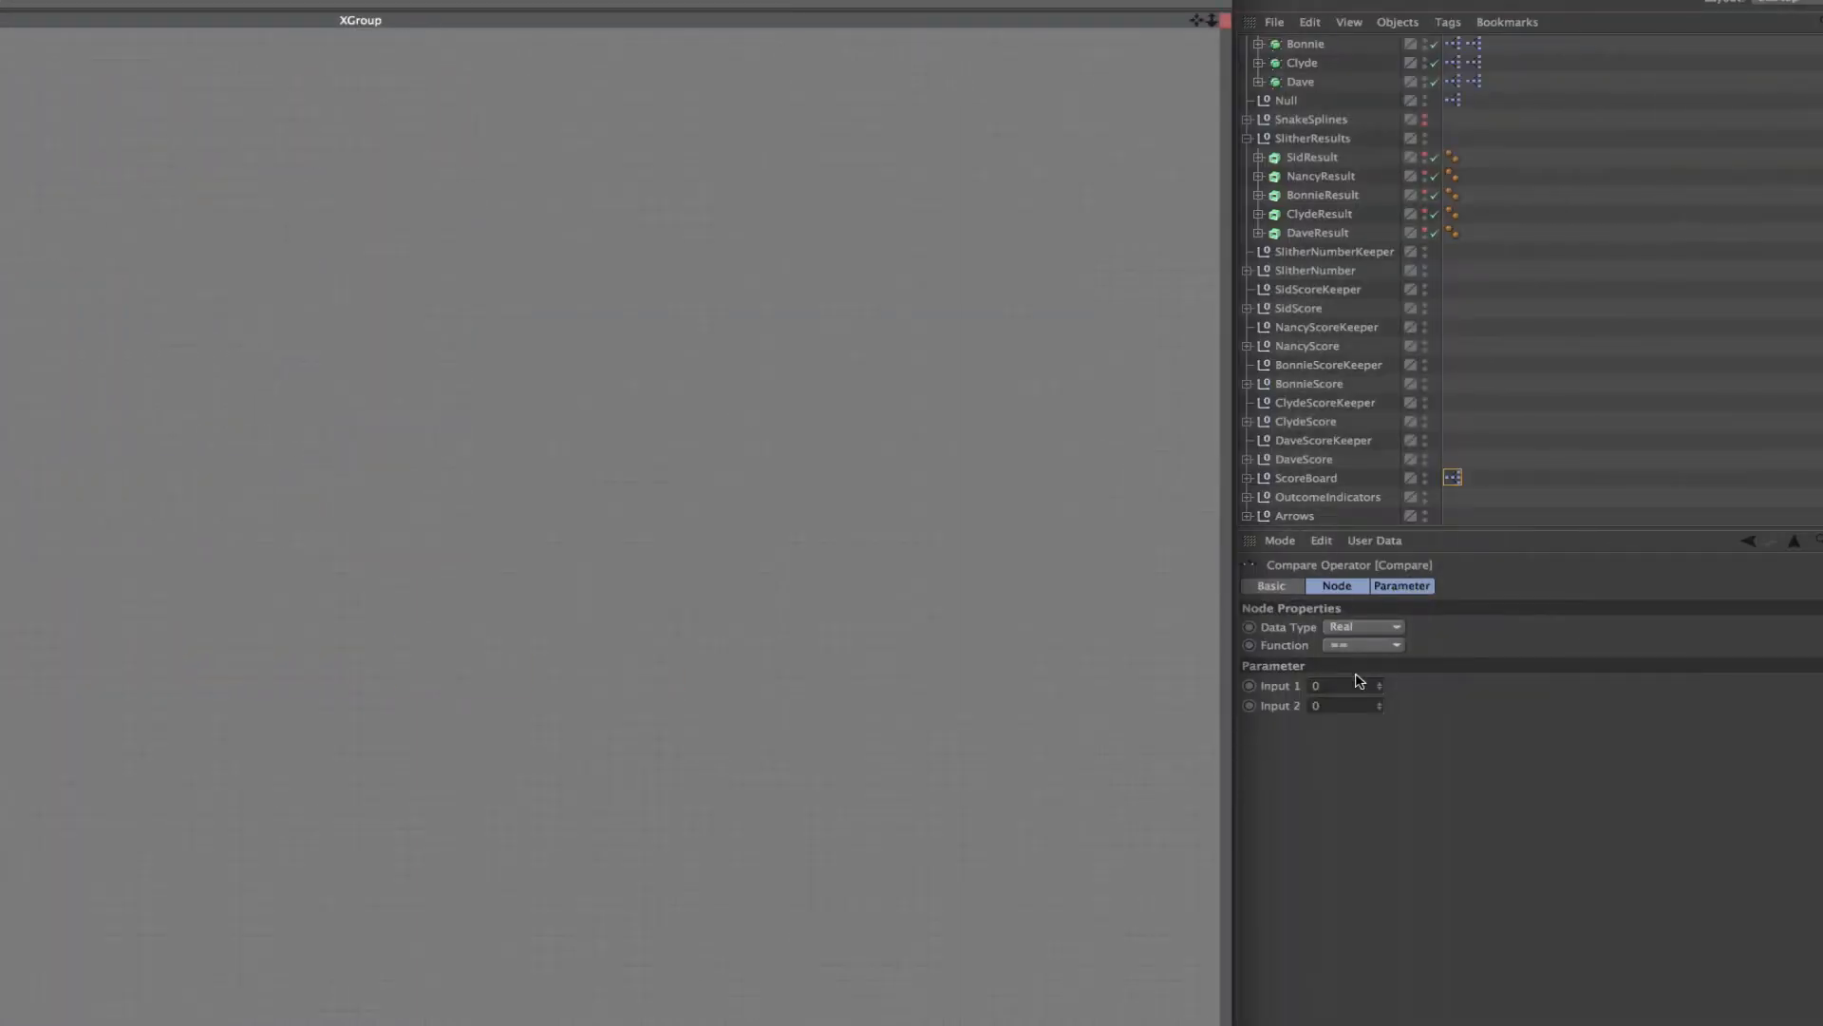
Step: Rename the Compare node to "Compare (>)" and set its comparison function to >
left_click(1290, 587)
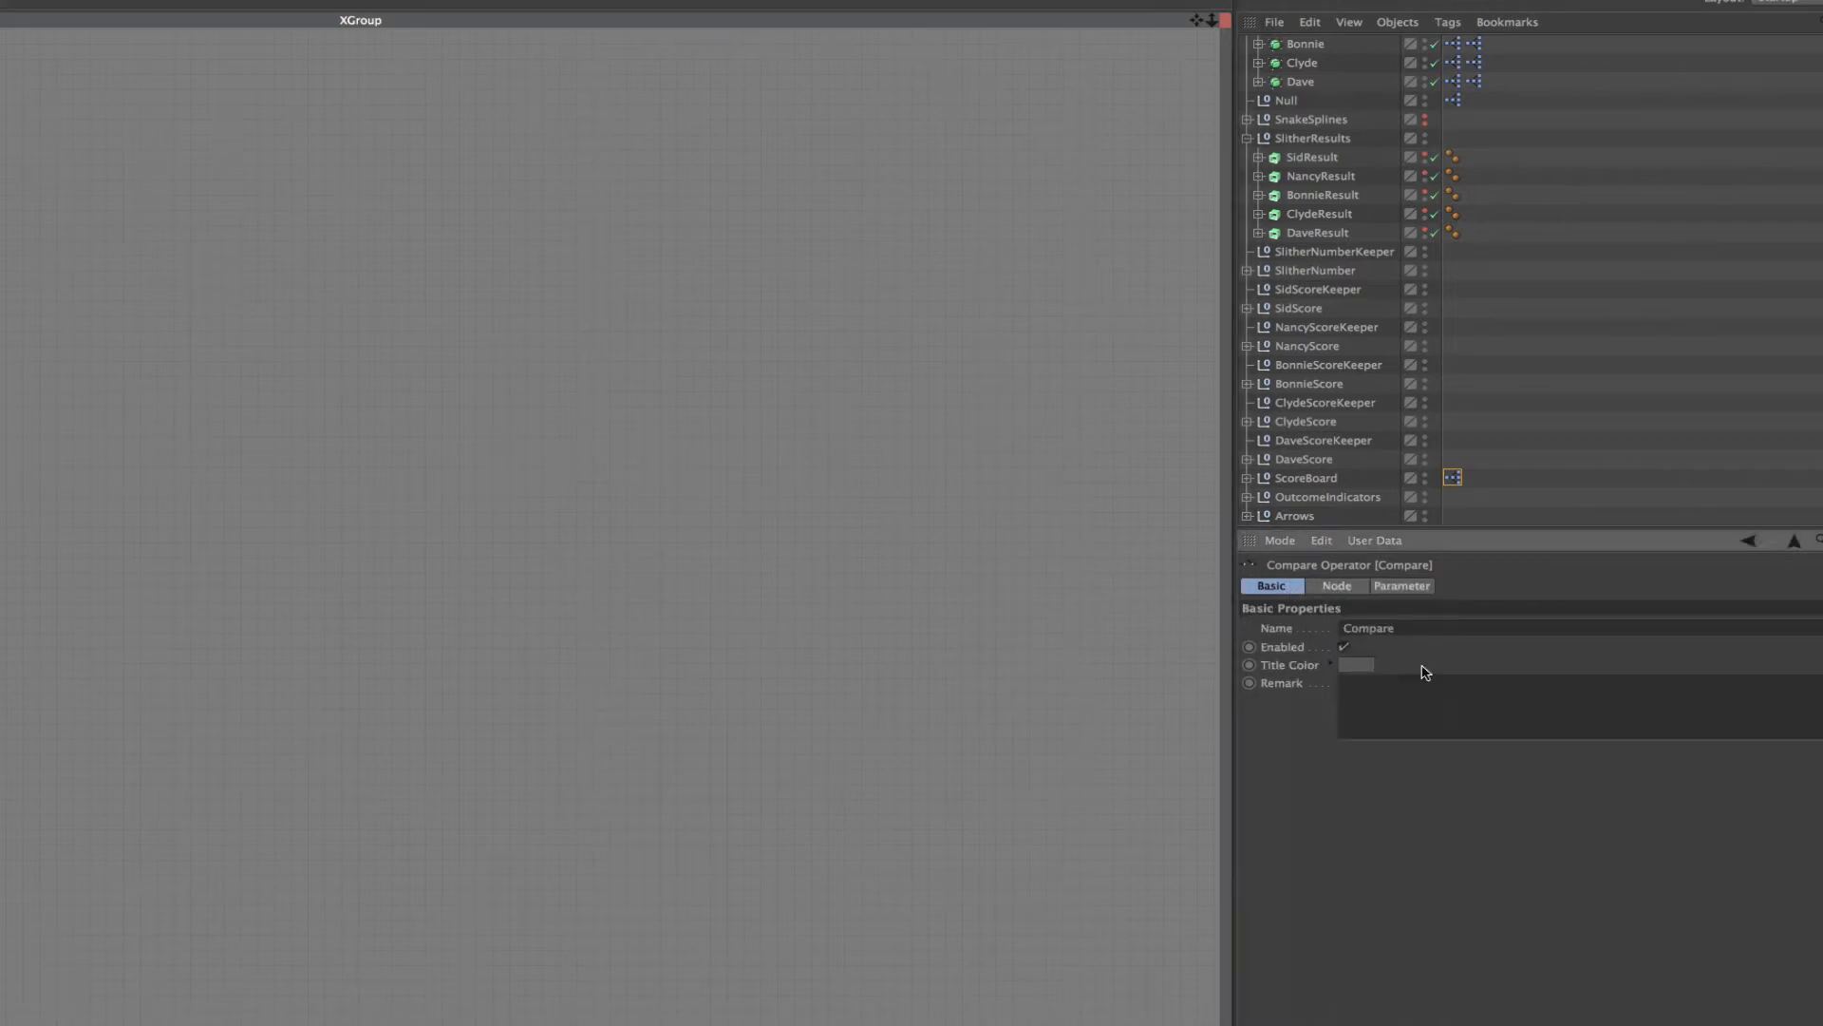
left_click(1416, 627)
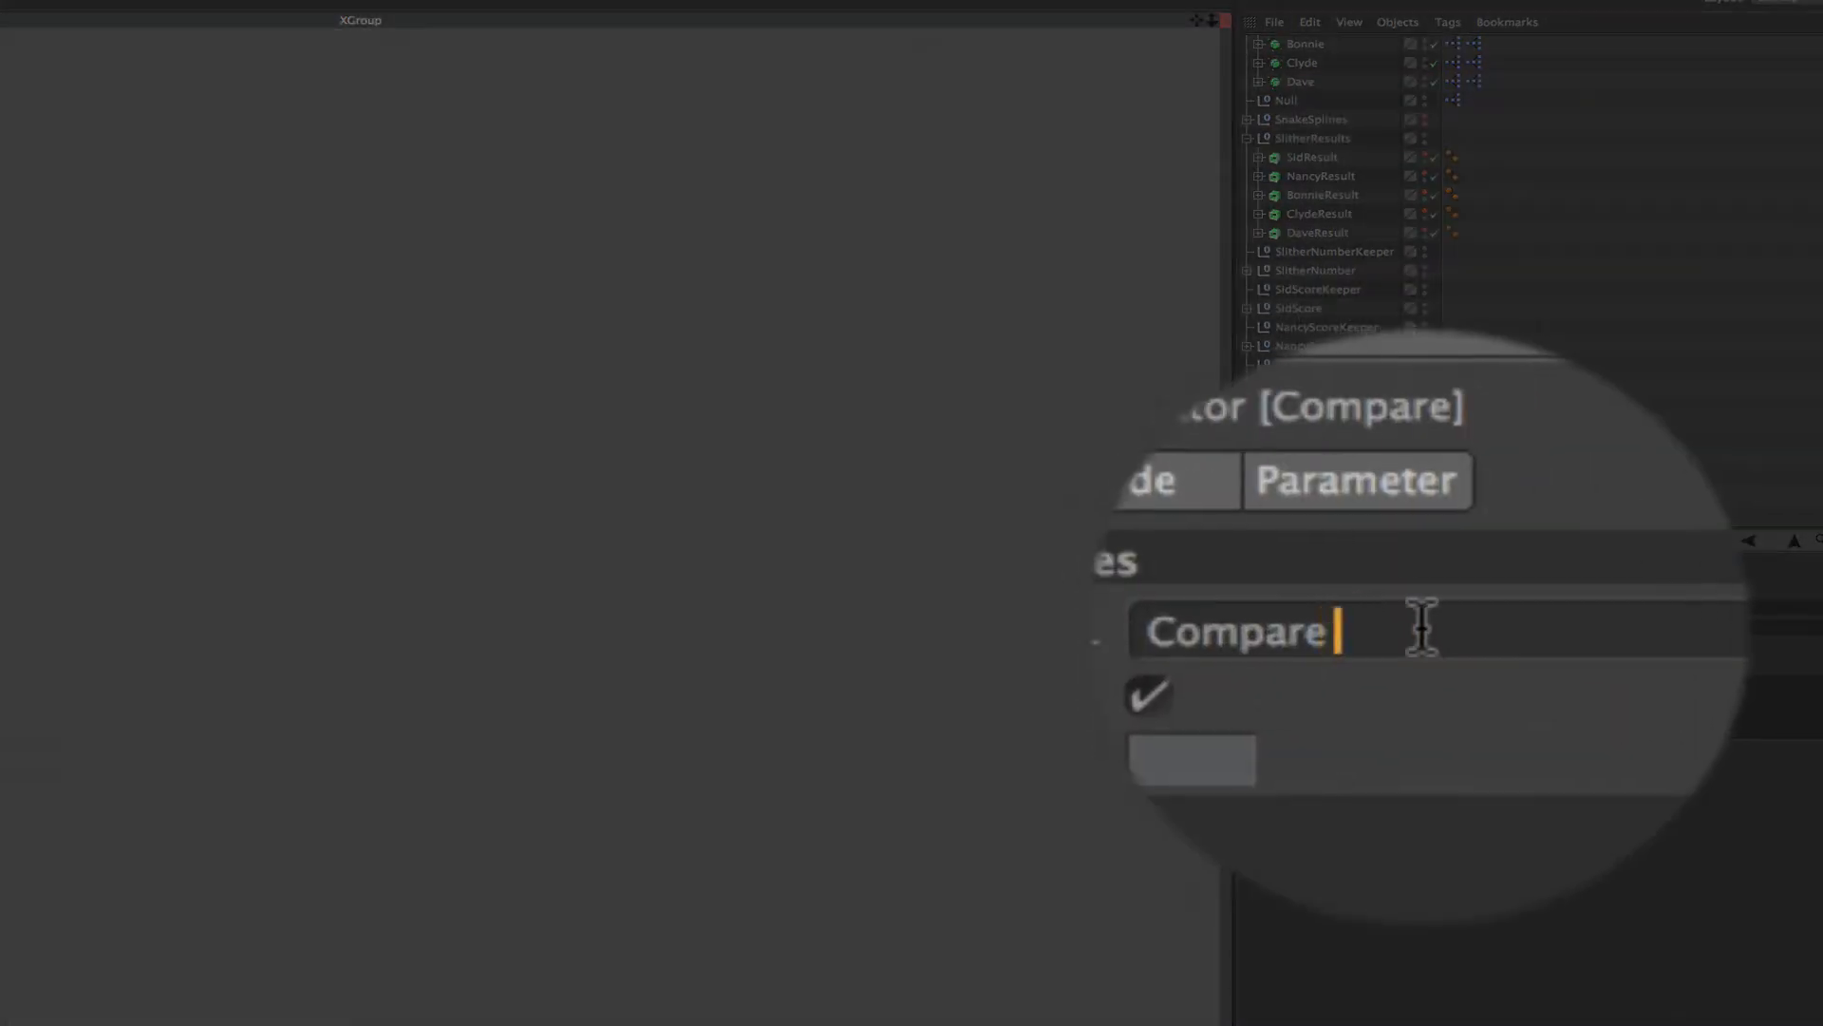
type("(>)")
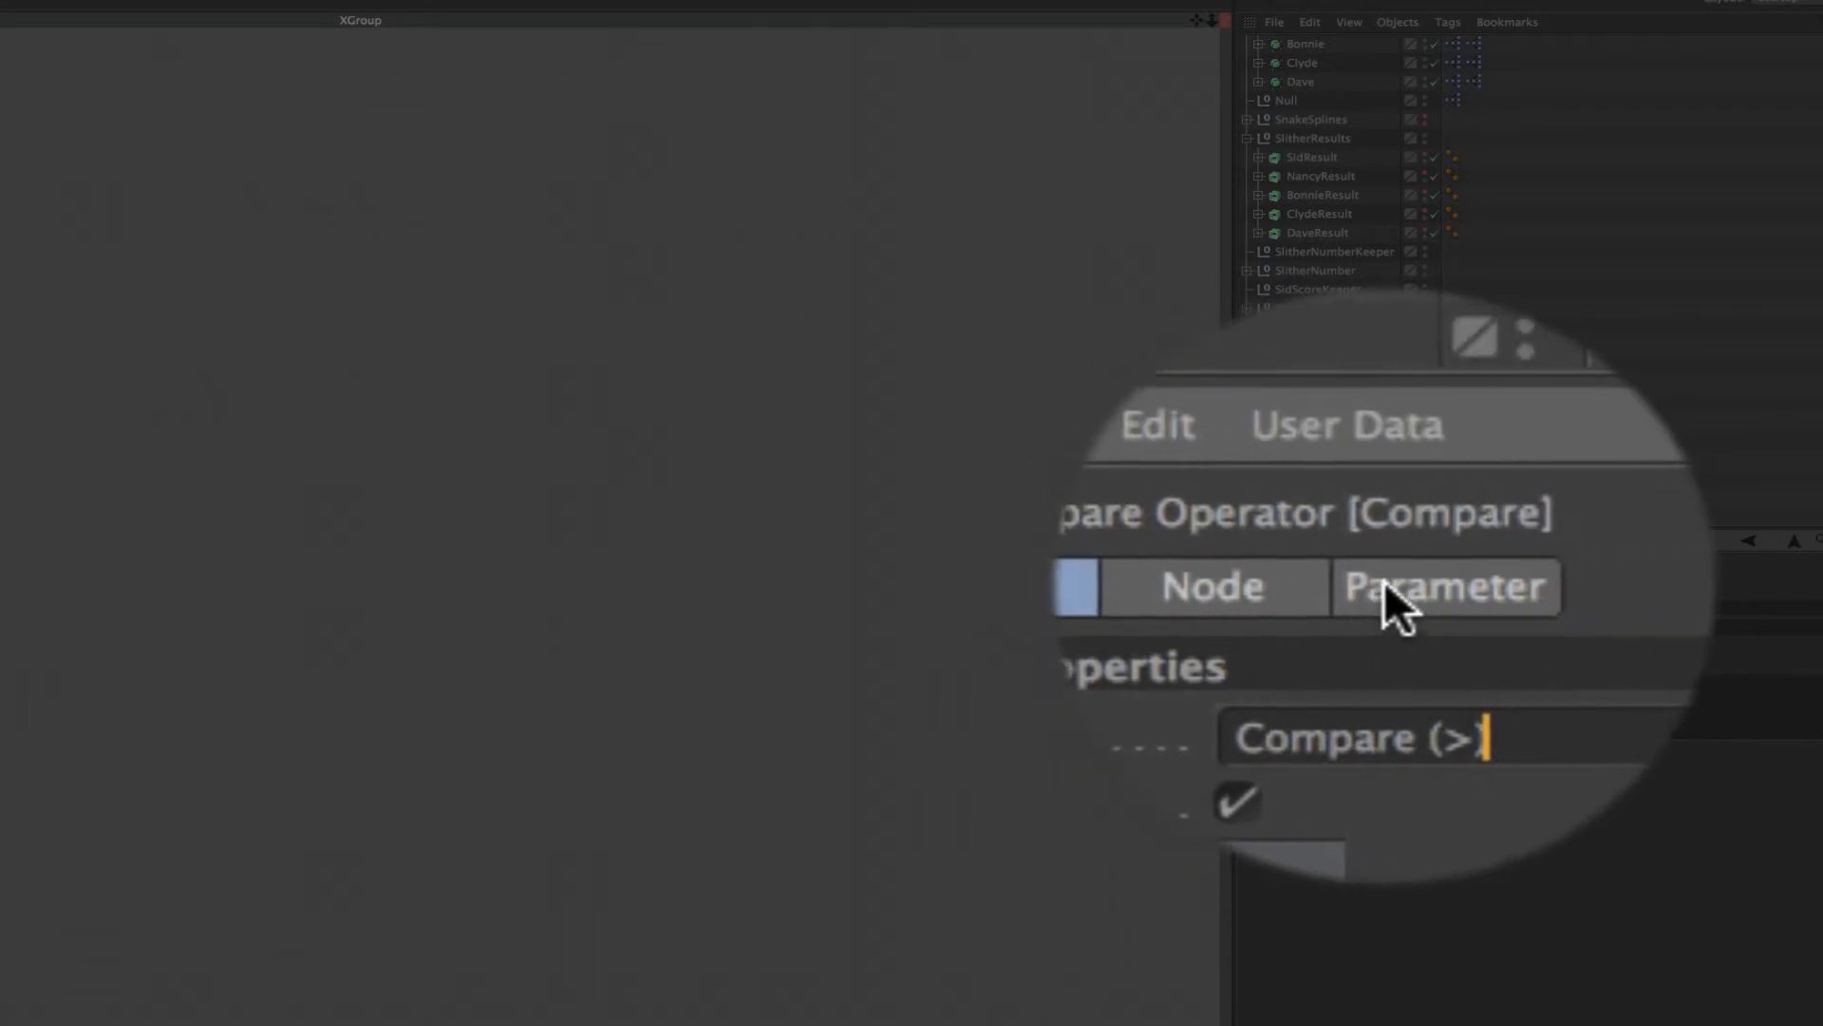
left_click(1316, 589)
left_click(1366, 642)
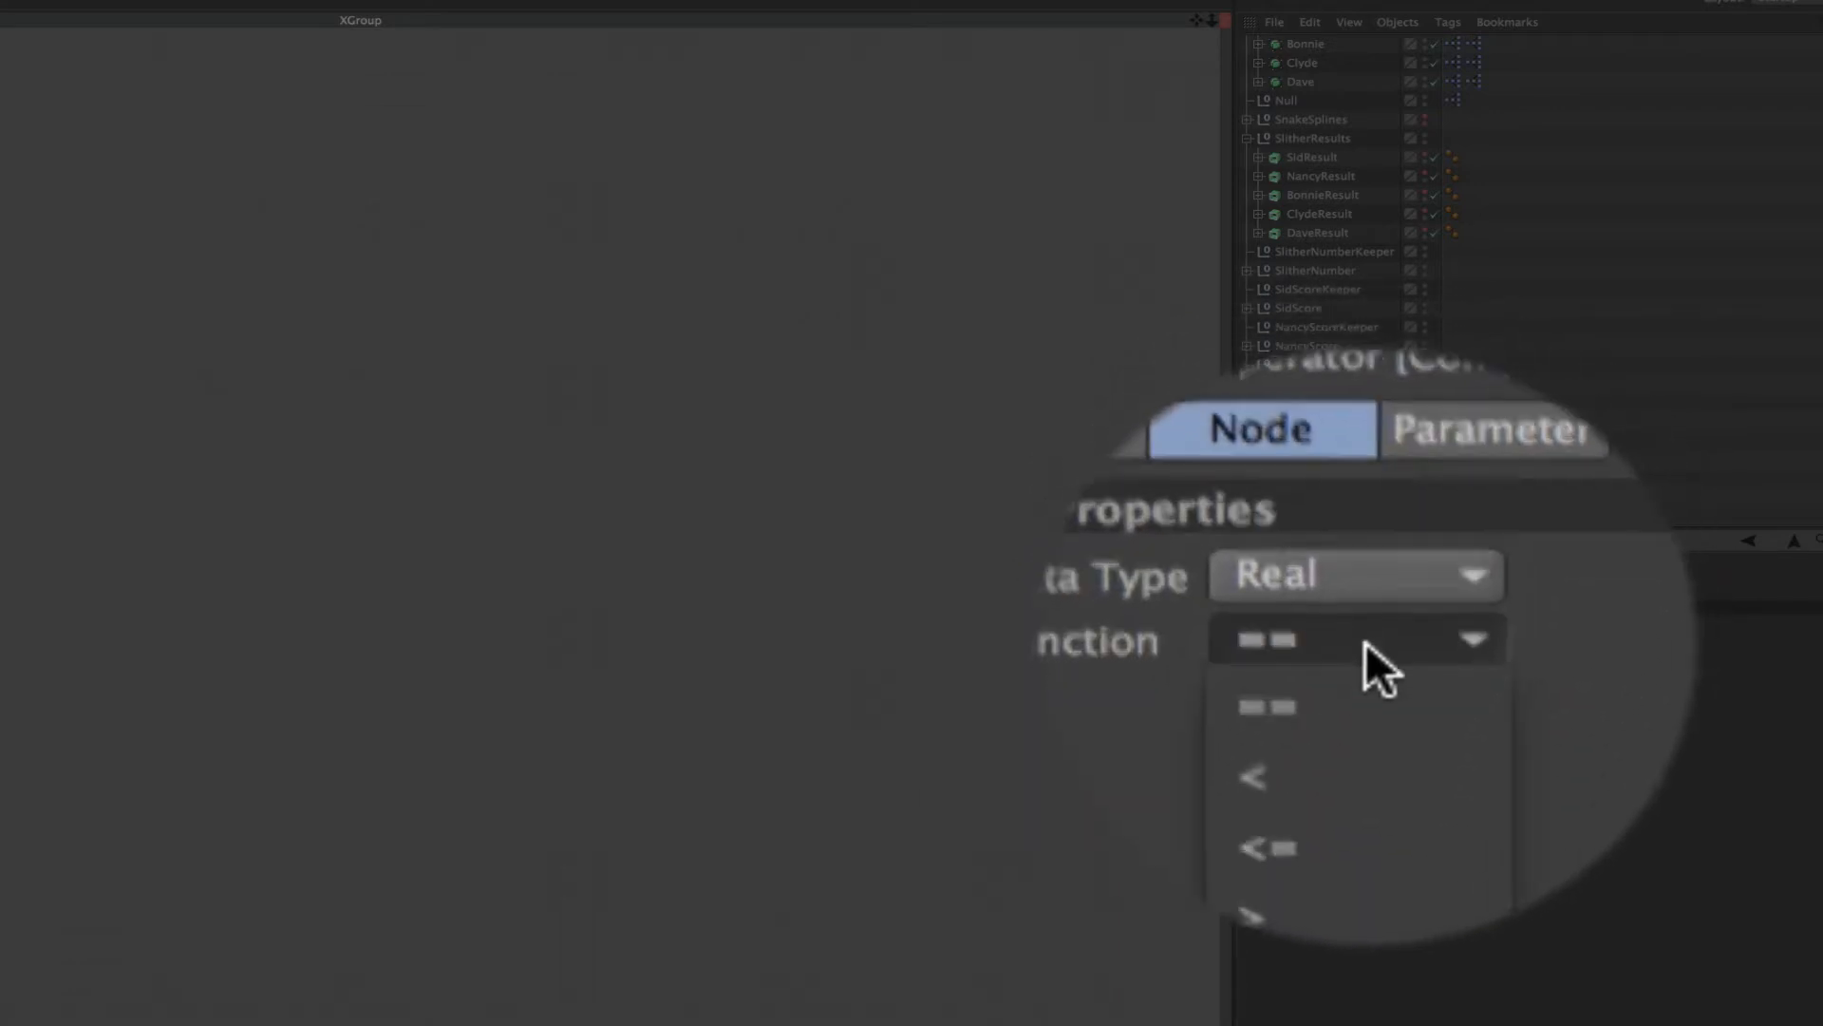
left_click(1375, 723)
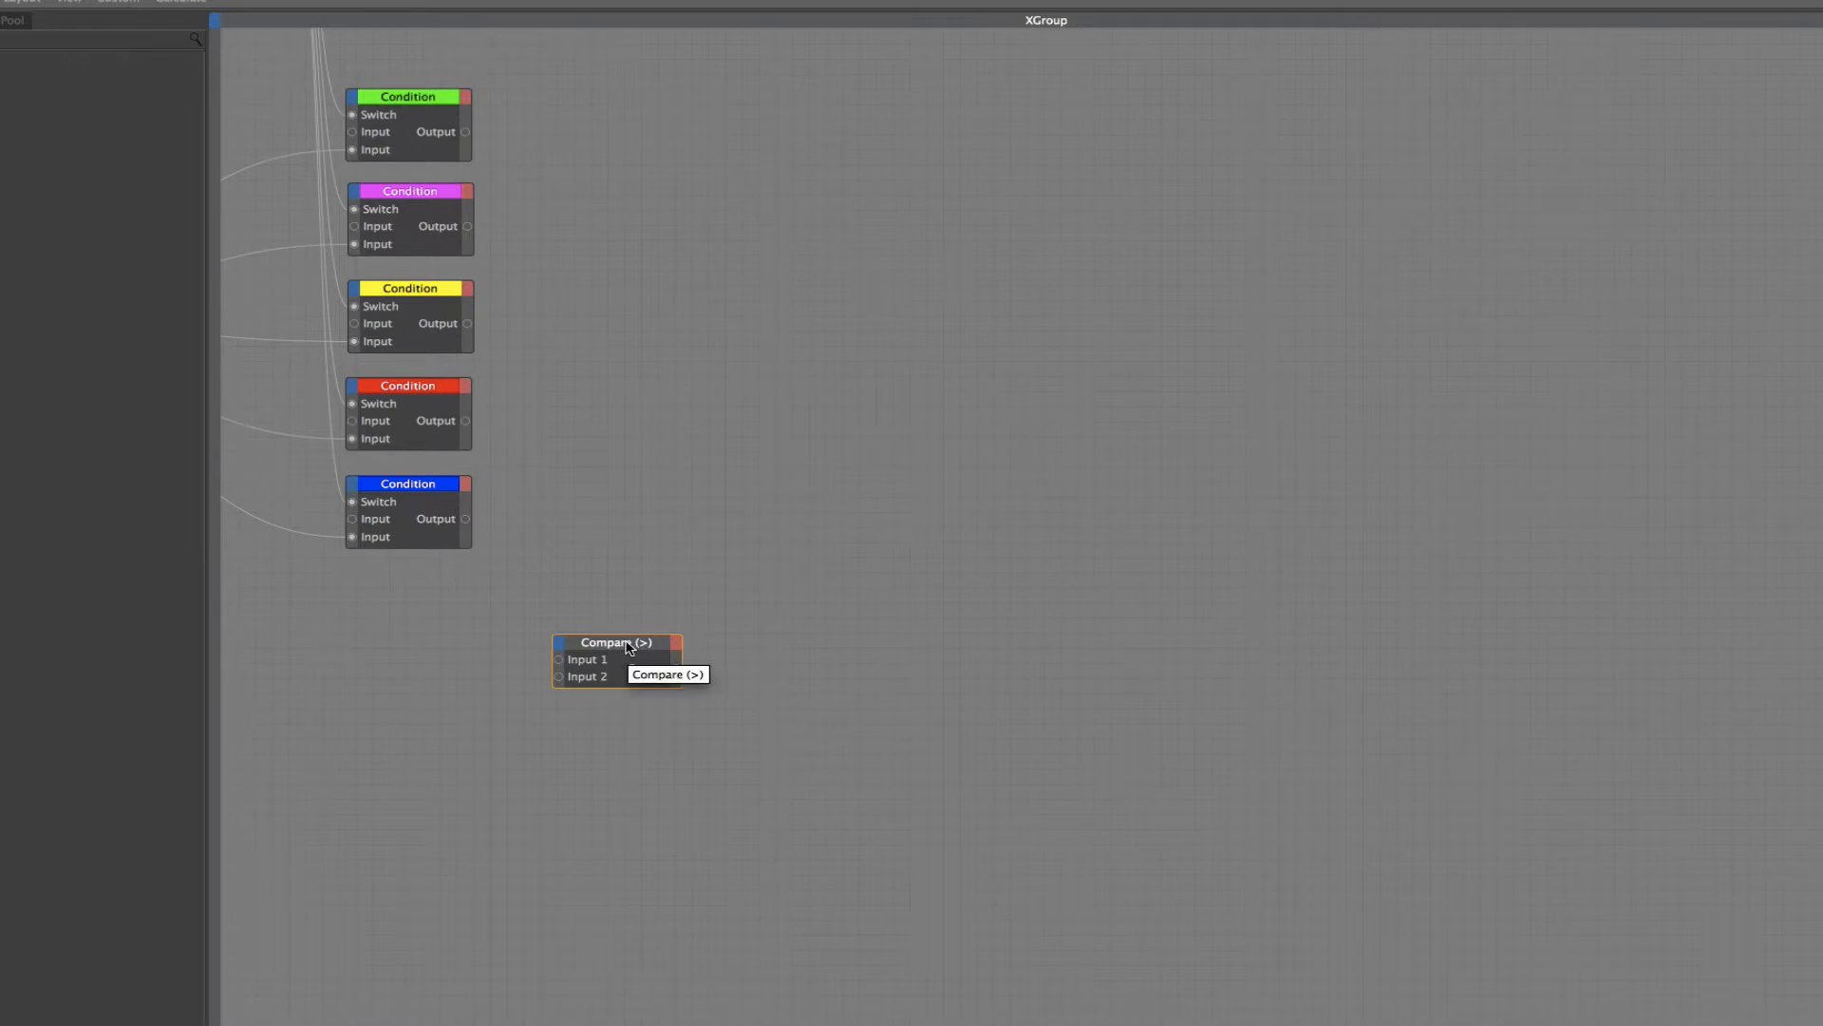
Step: Duplicate the Compare (>) node into a column of four, then copy that column to make five columns
mouse_move(627, 648)
left_mouse_down("ctrl")
mouse_move(630, 707)
mouse_move(614, 711)
mouse_move(632, 881)
left_mouse_up("ctrl")
left_click_drag(769, 672, 594, 885)
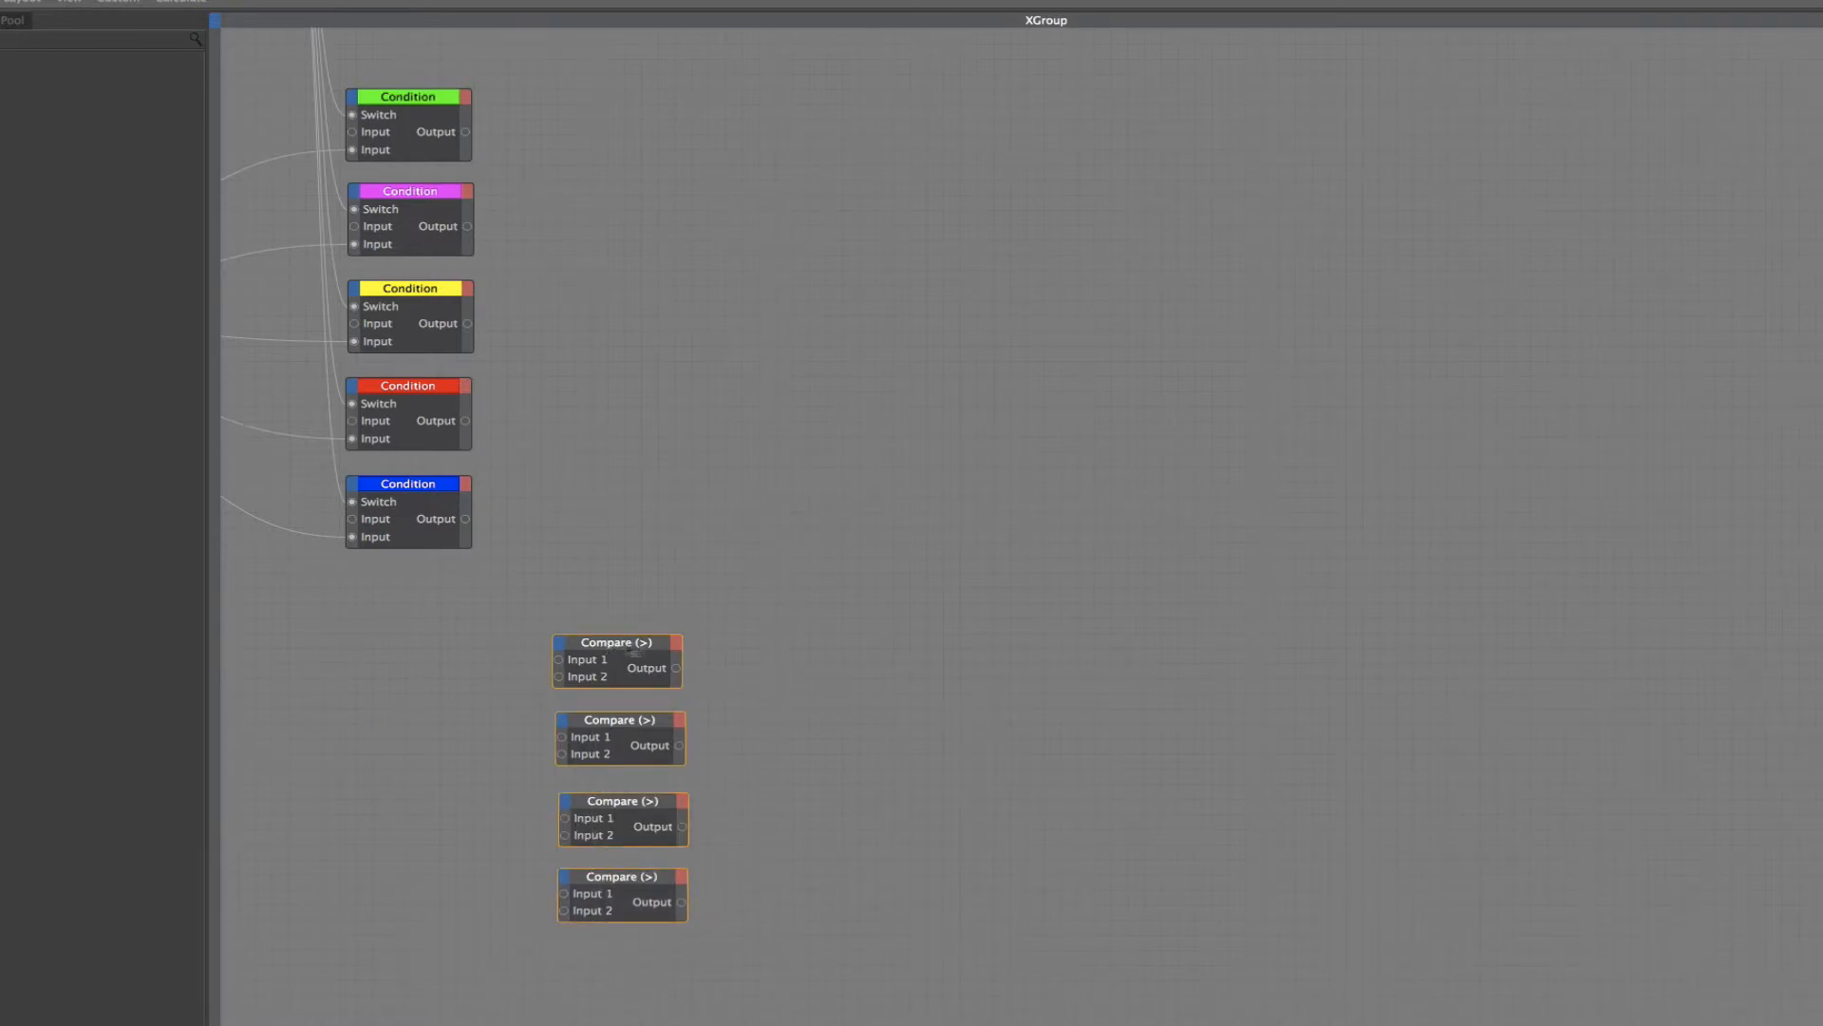
left_click_drag(607, 646, 814, 649, "ctrl")
left_click_drag(818, 558, 623, 948)
left_click_drag(812, 668, 1182, 657, "ctrl")
left_click_drag(1081, 600, 1254, 1009)
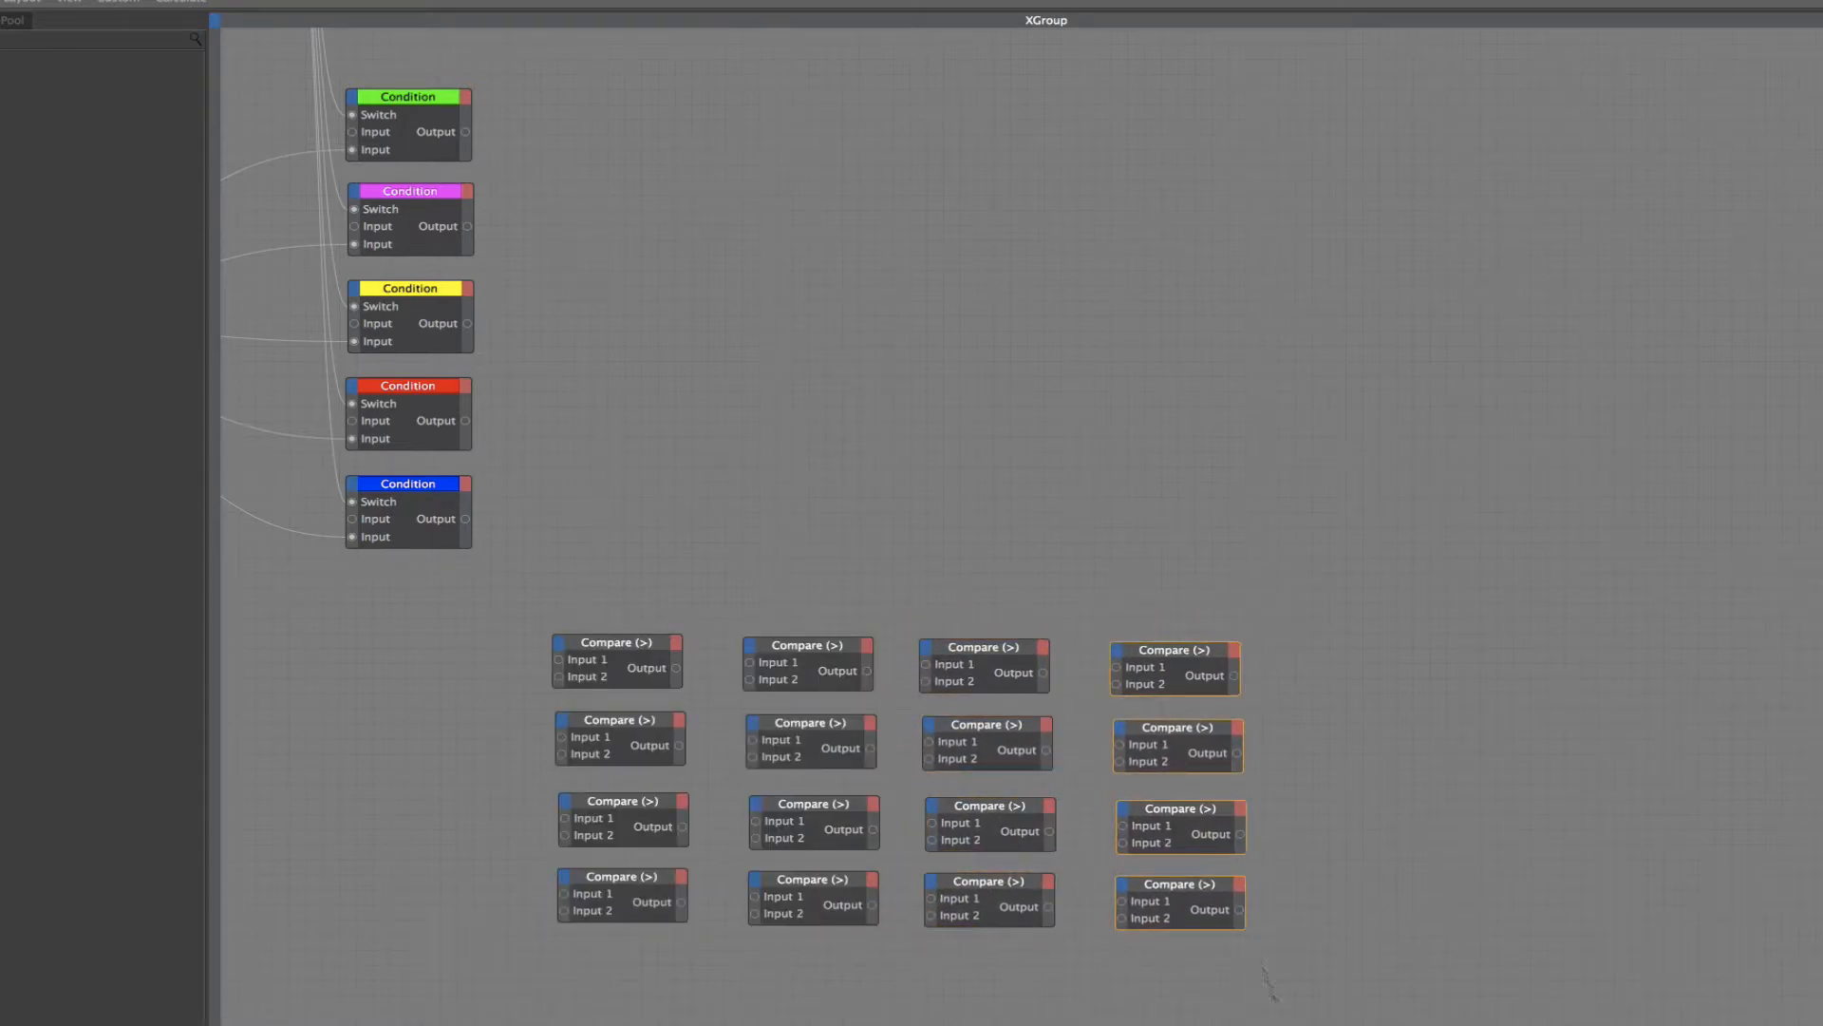
left_click_drag(1189, 651, 1351, 652, "ctrl")
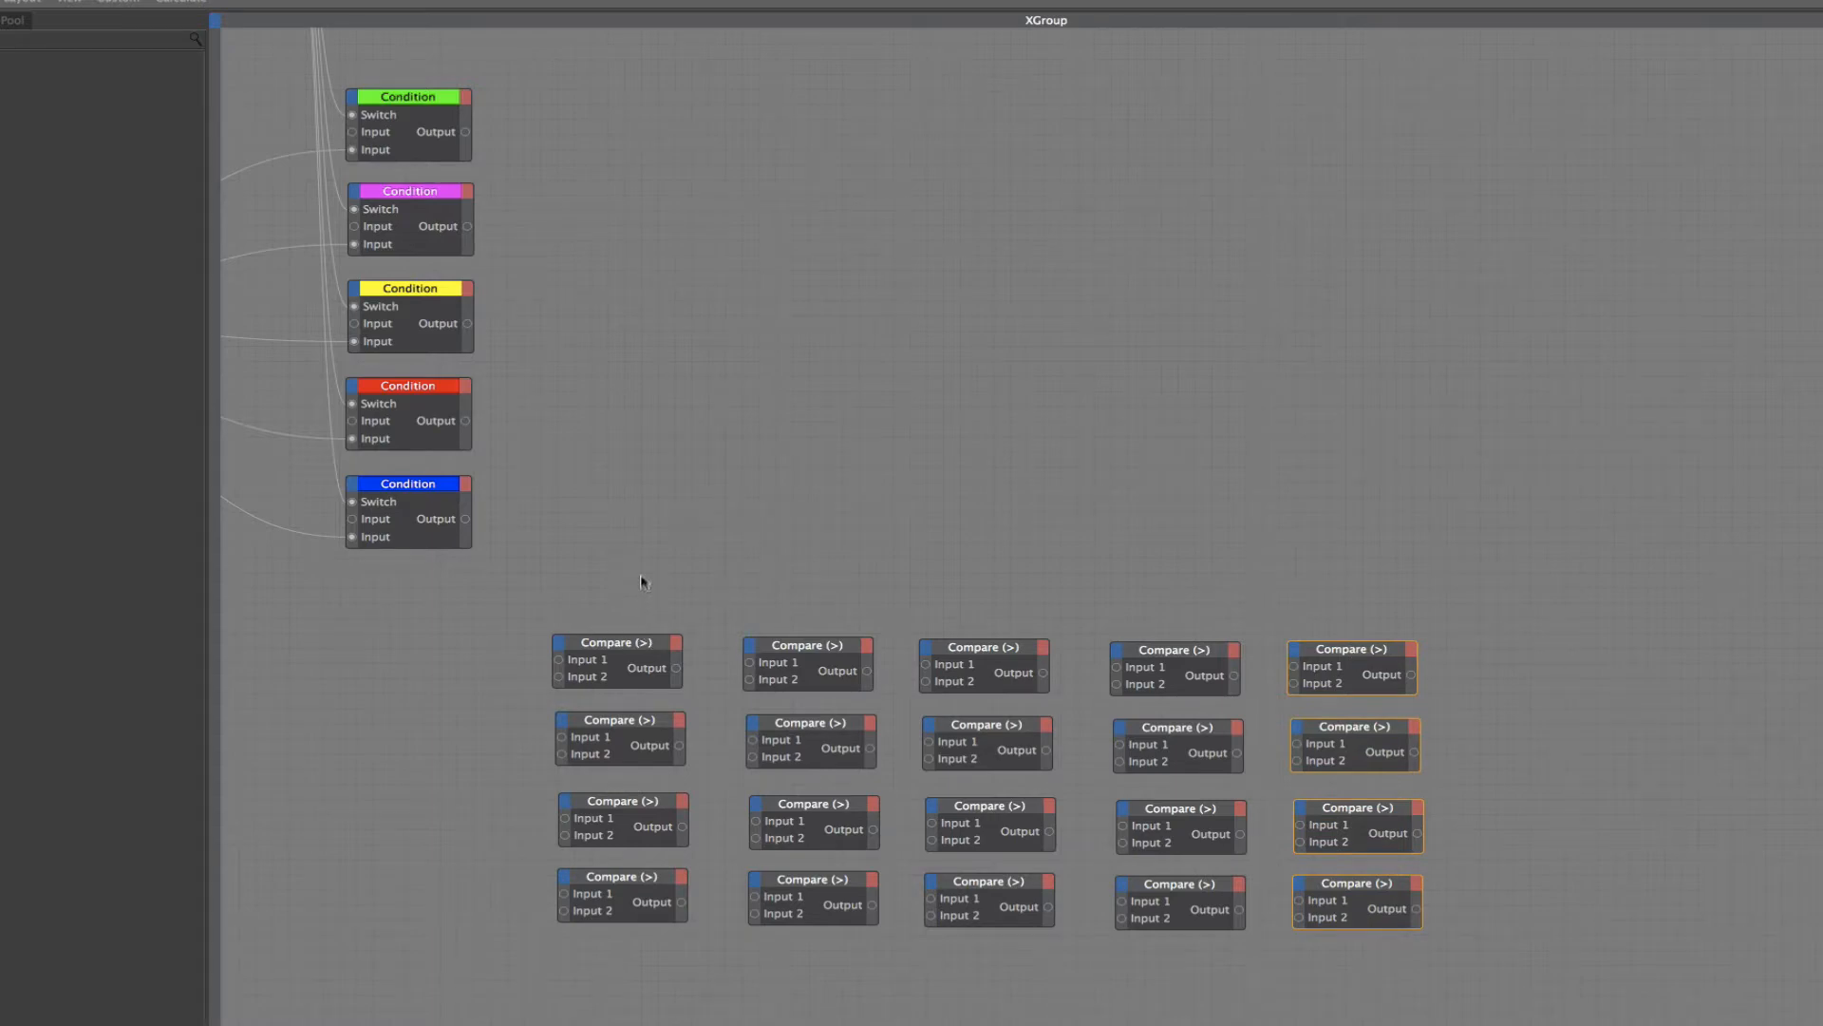
Step: Add a Remark node above the first Compare column and duplicate it above each of the other four columns
right_click(650, 546)
mouse_move(686, 553)
mouse_move(812, 552)
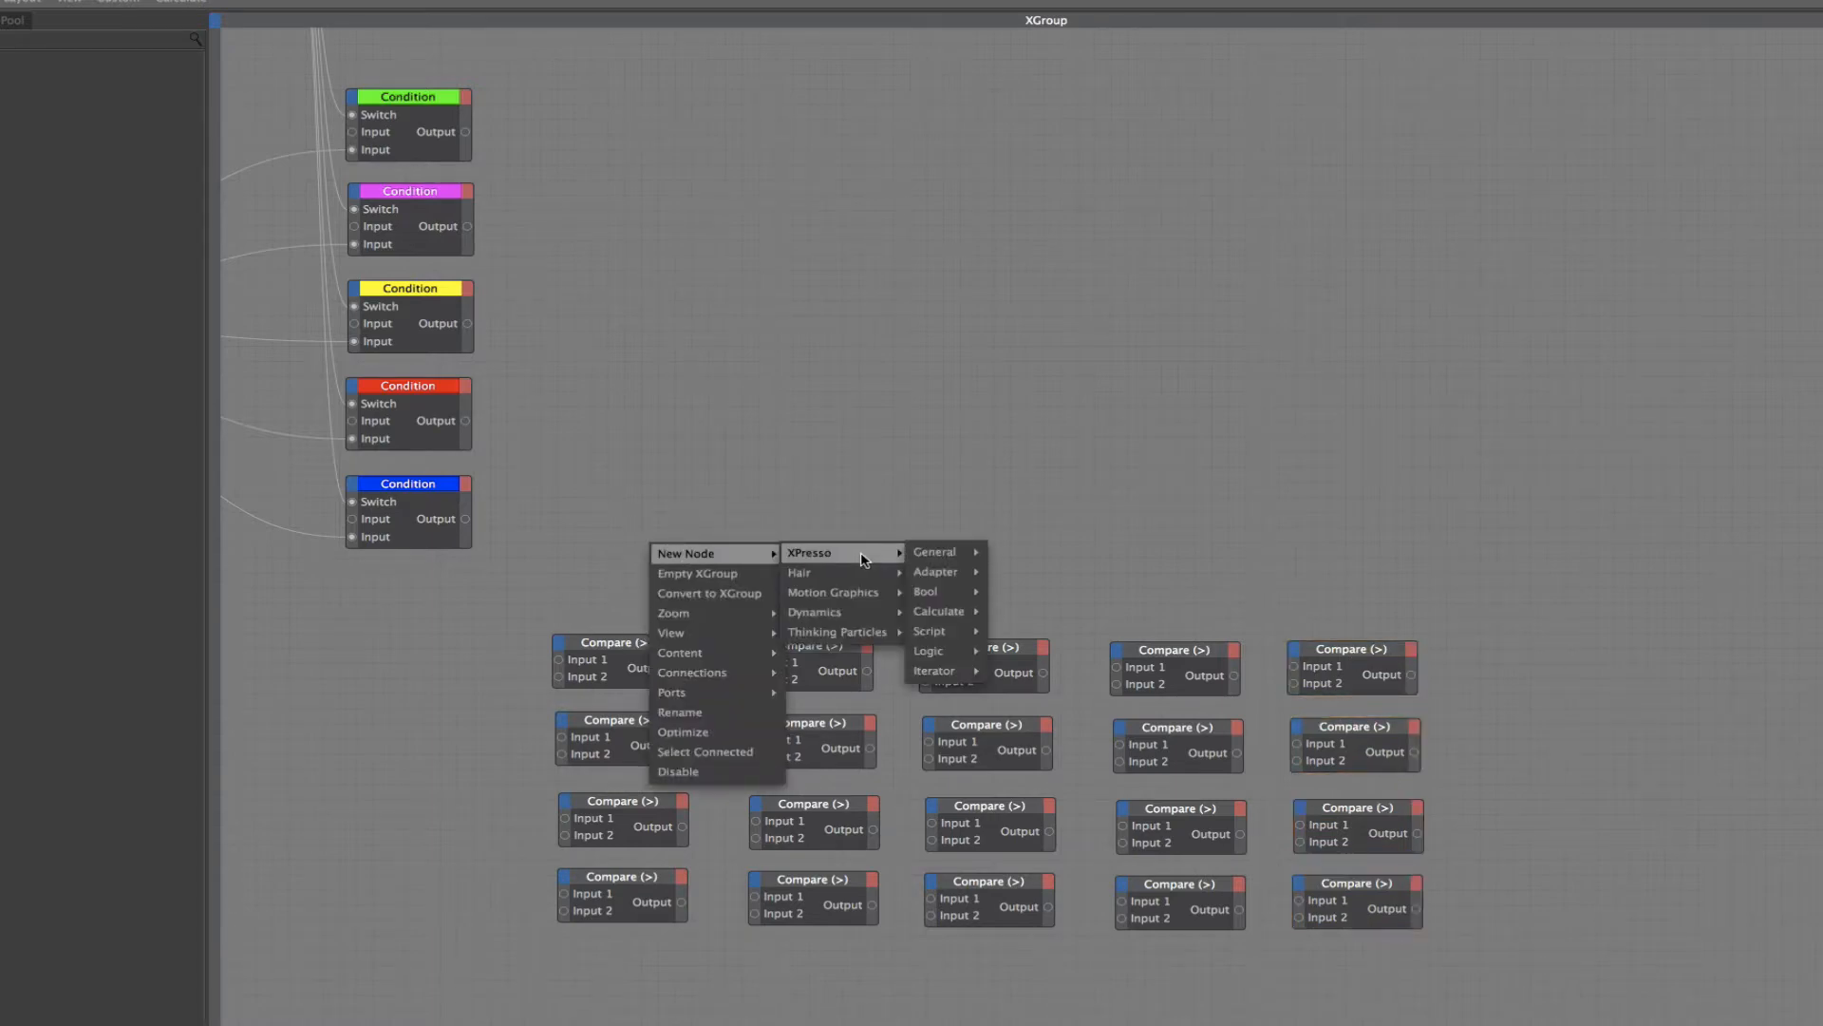
mouse_move(945, 557)
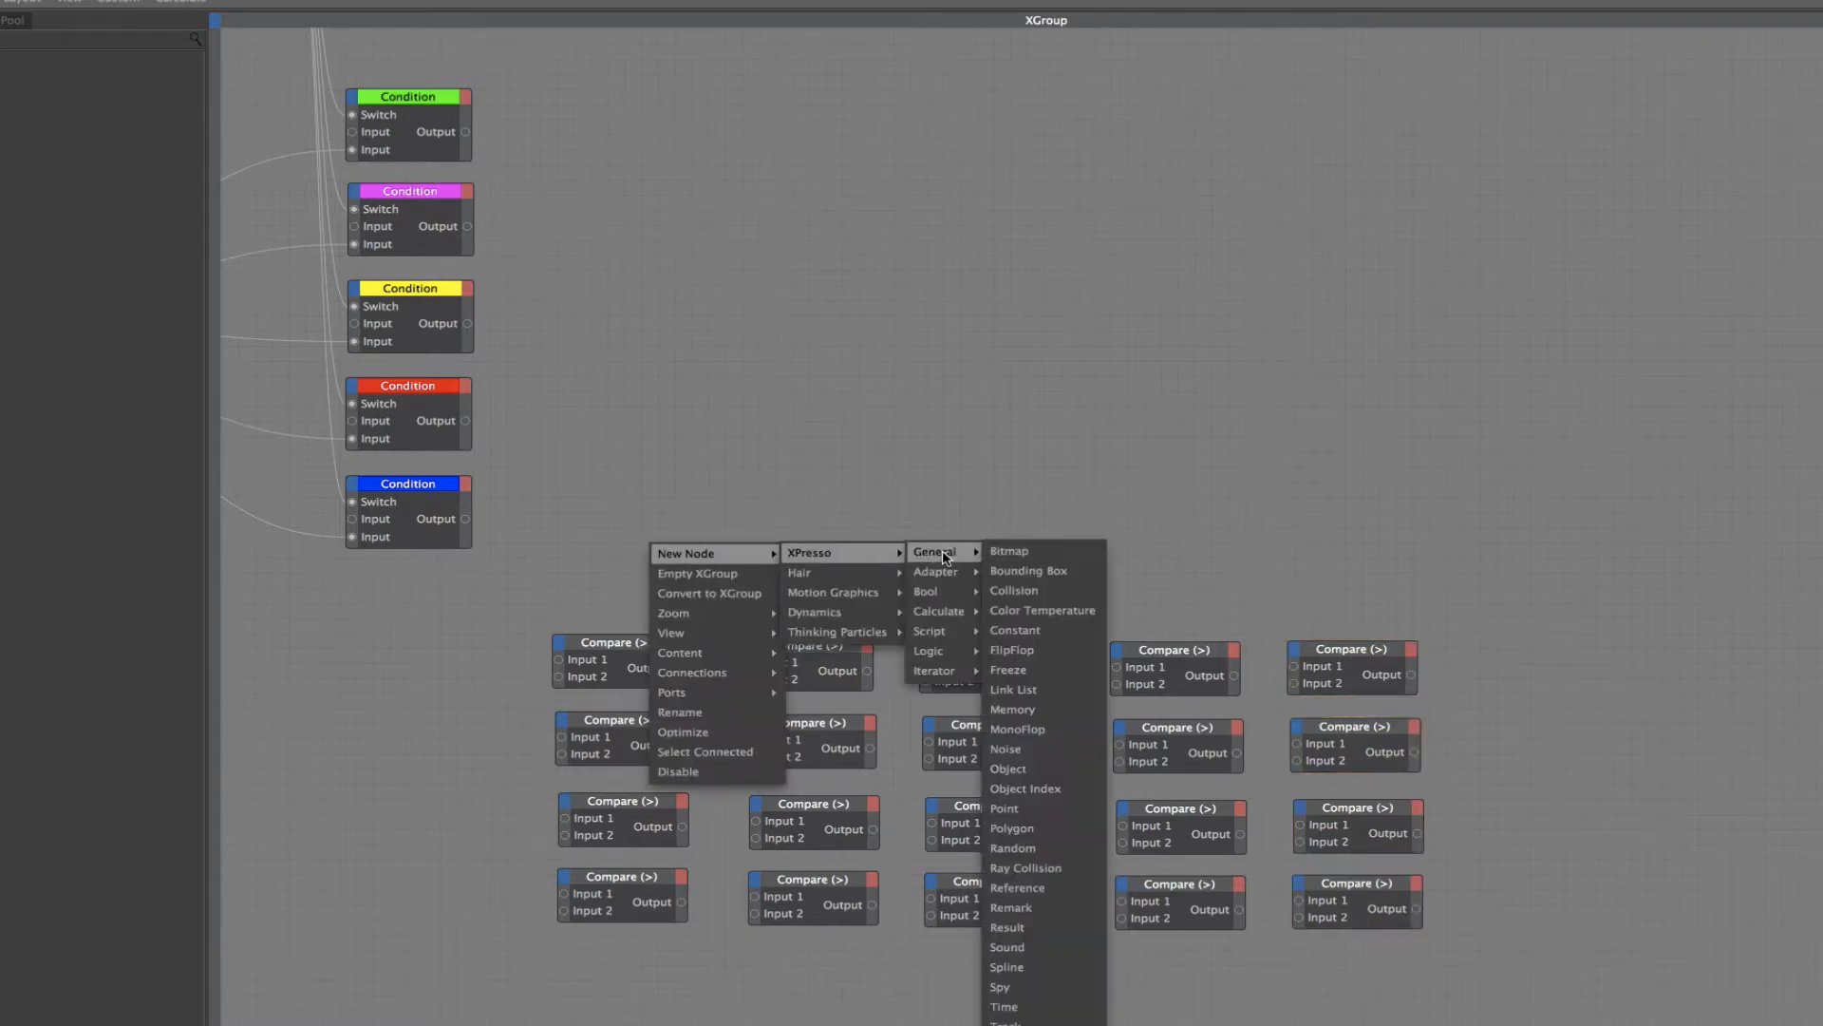
left_click(1043, 909)
left_click_drag(650, 540, 618, 567)
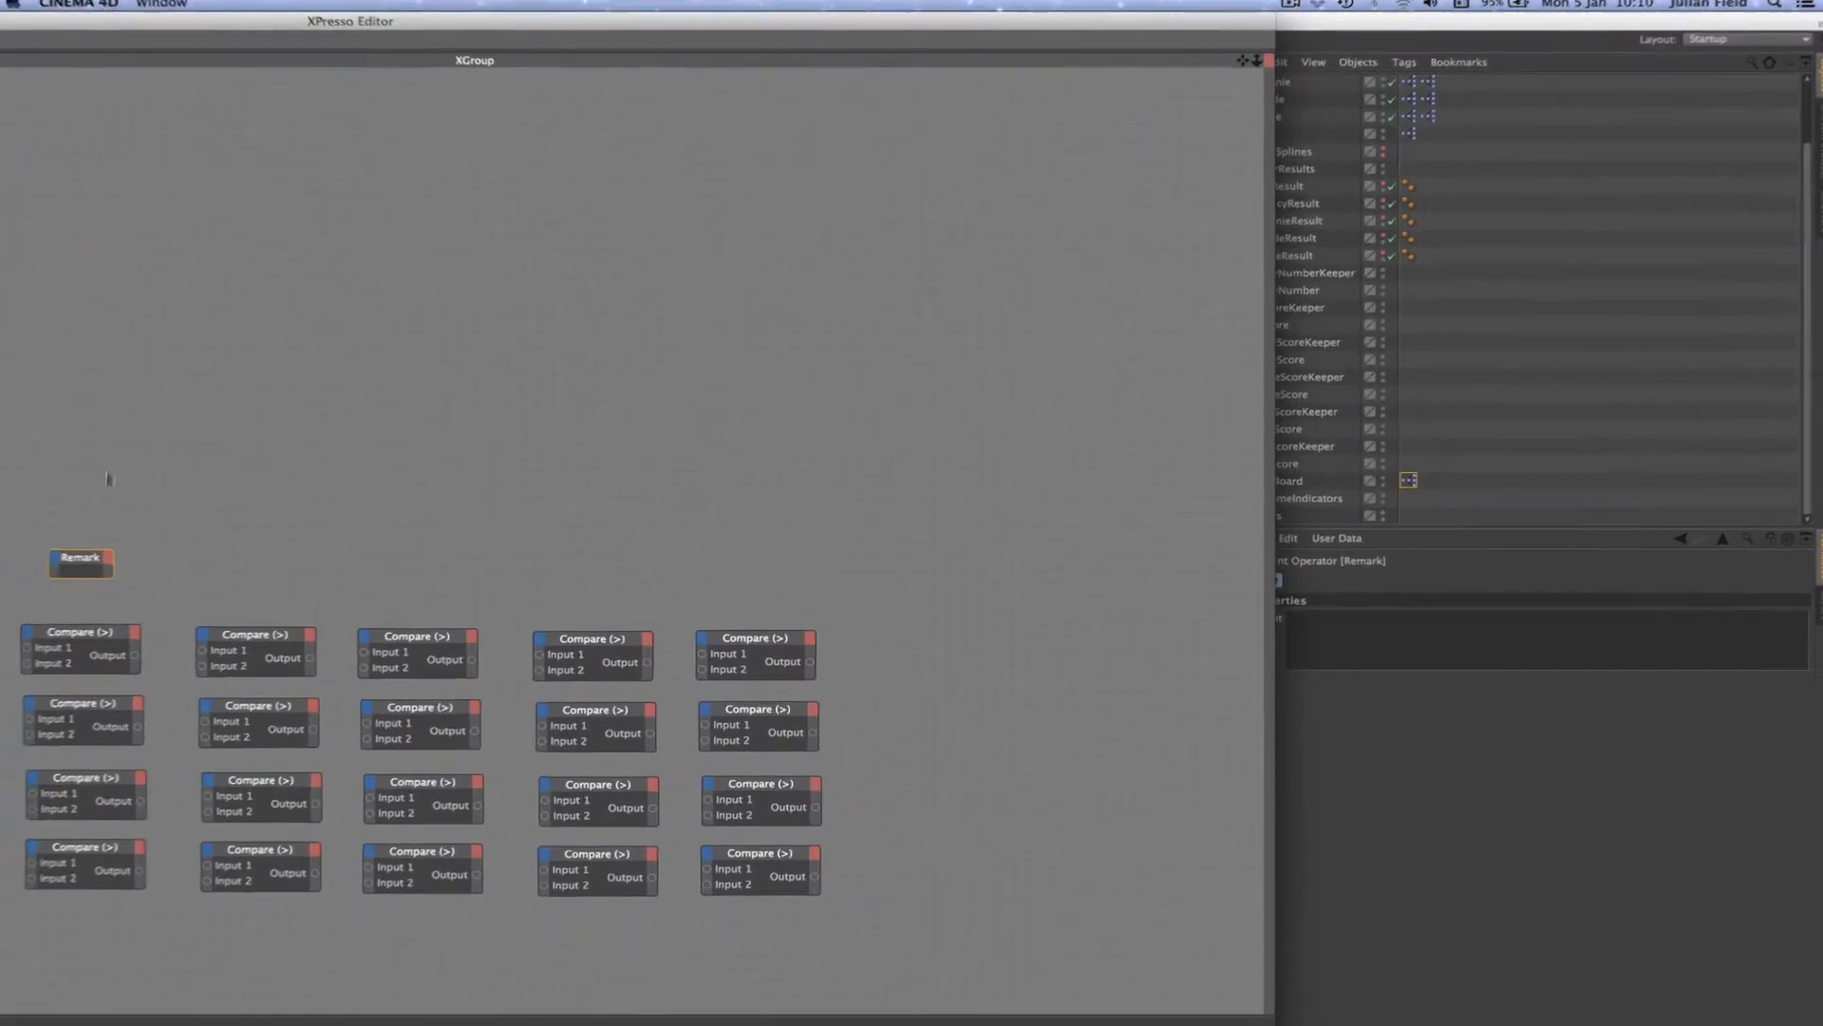
left_click_drag(94, 565, 784, 559, "ctrl")
left_click(428, 573)
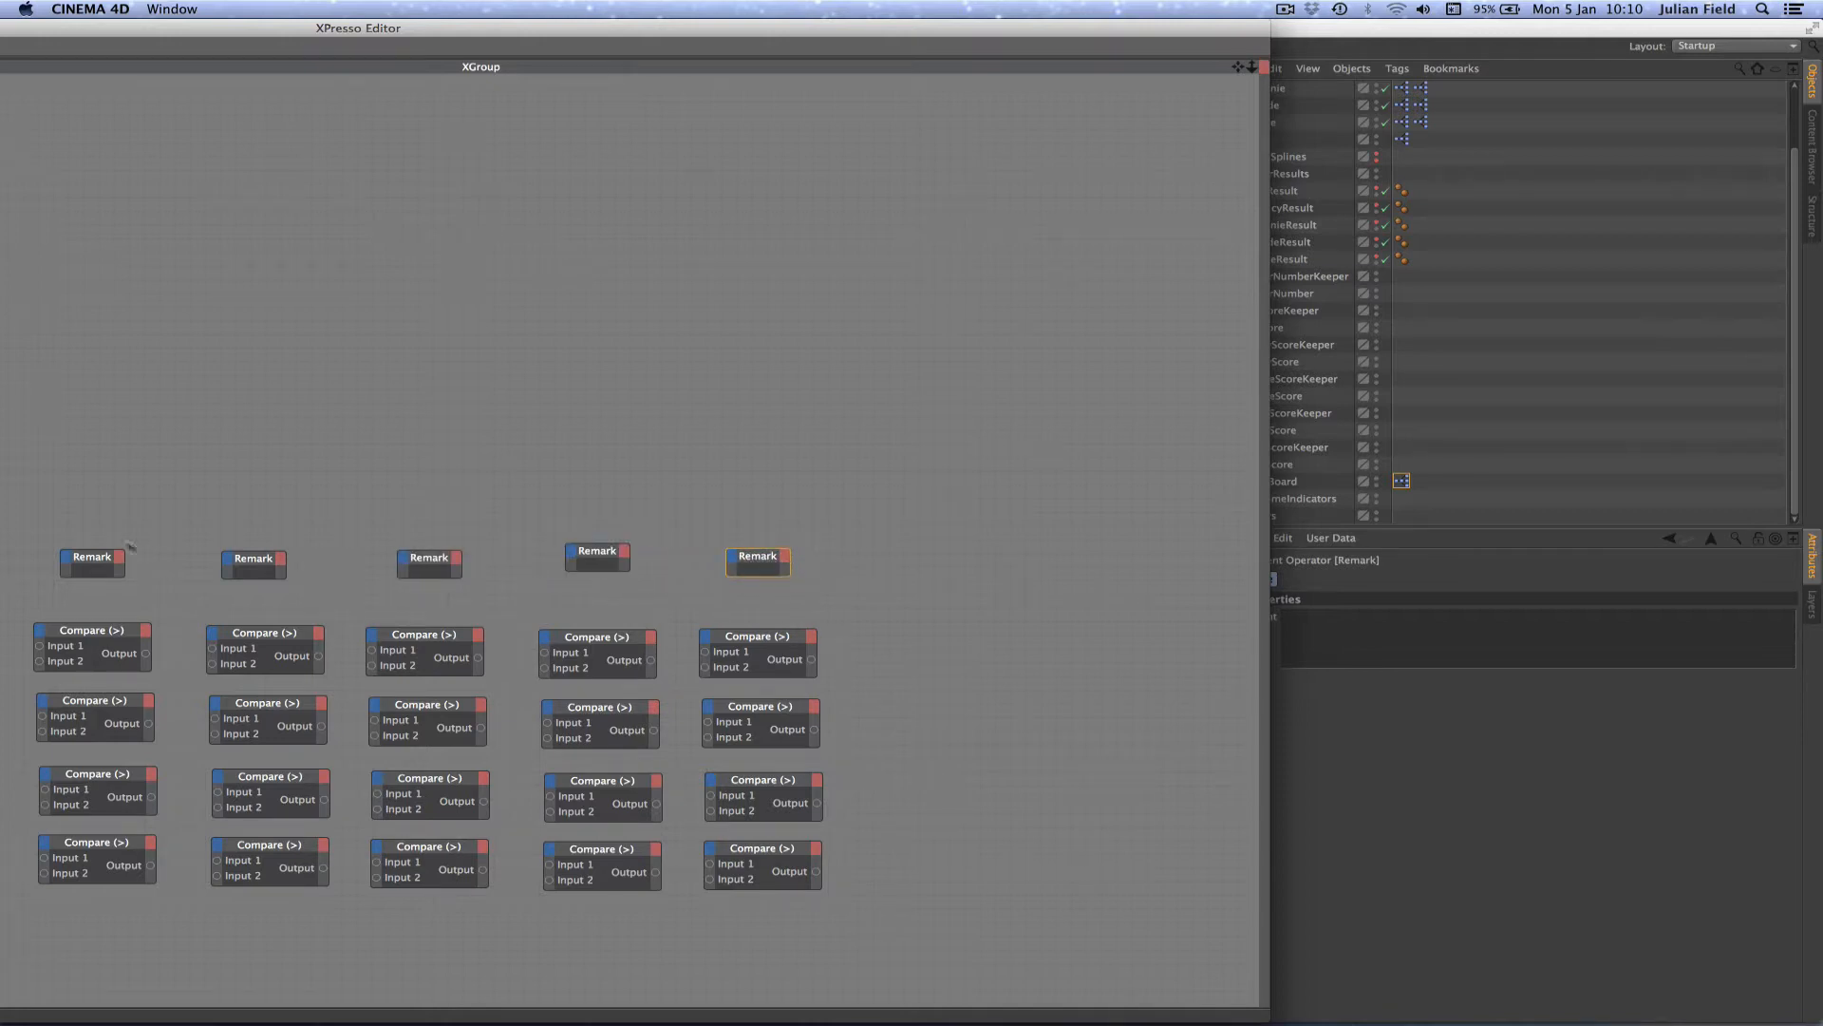
Step: Enter the comment "Sid Wins" in the first Remark node and "Nancy Wins" in the second
left_click(89, 559)
left_click_drag(1223, 31, 1166, 30)
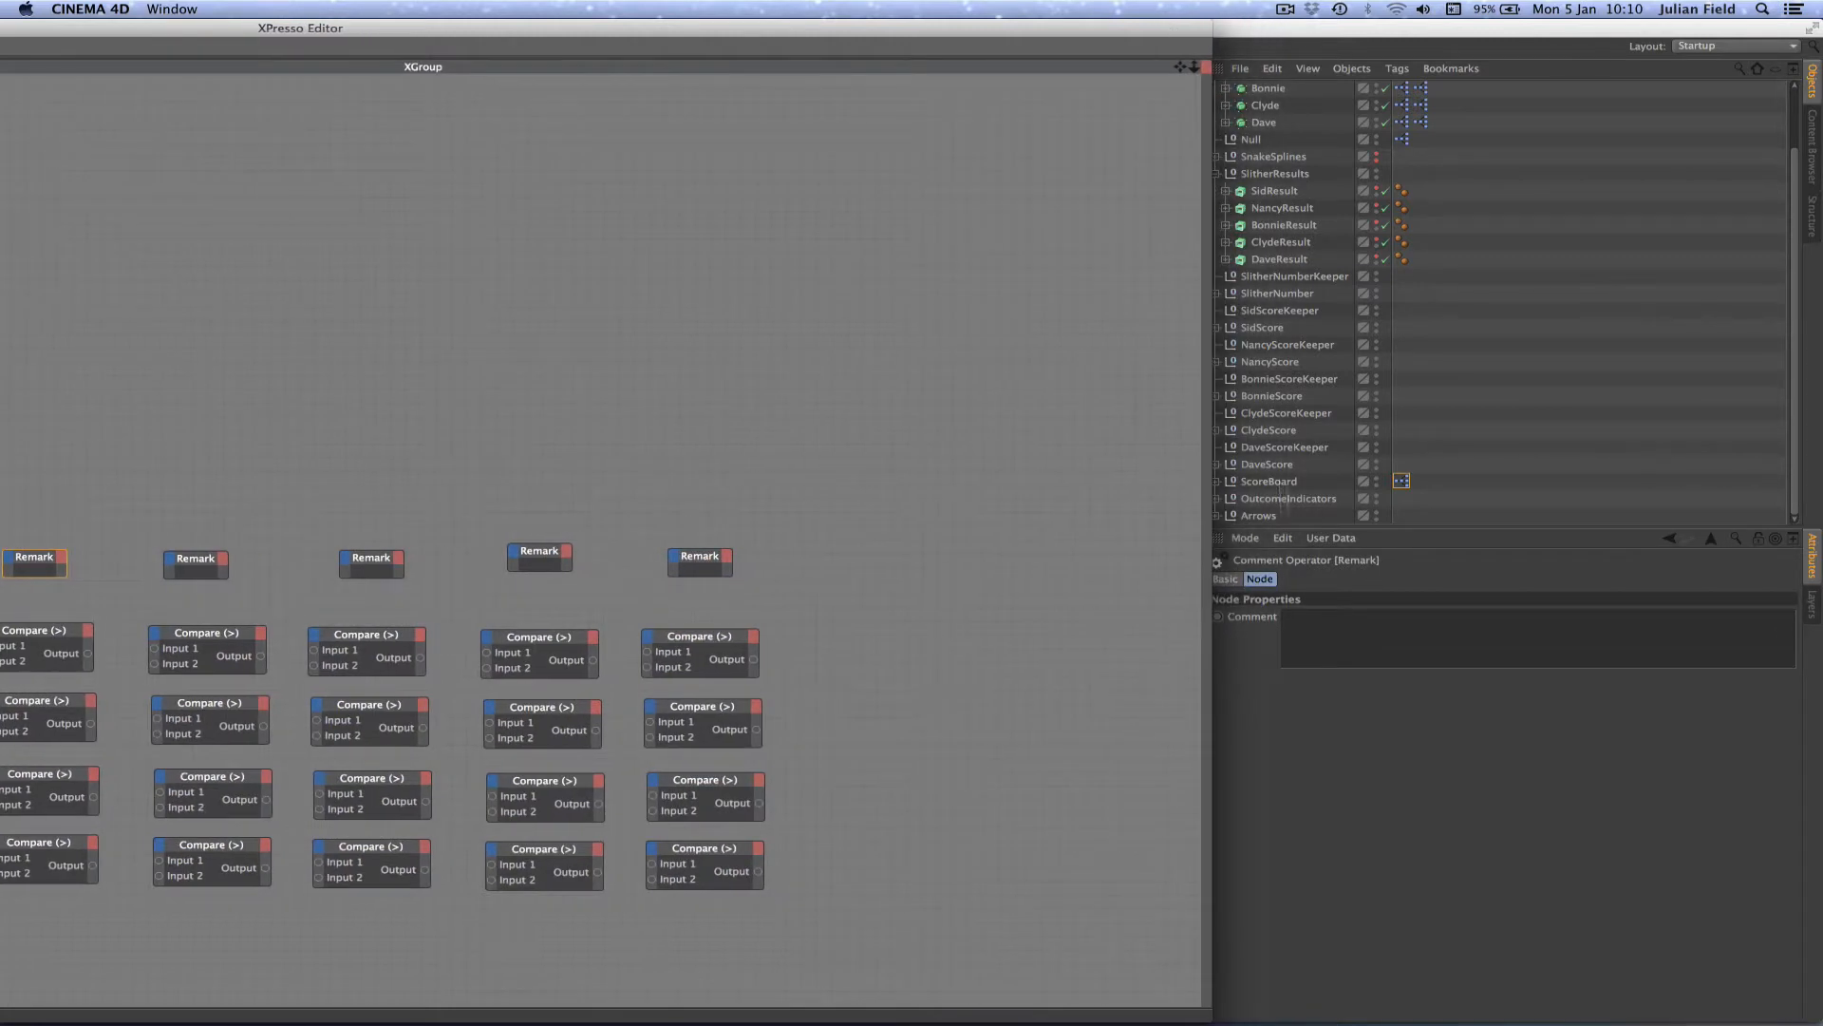
left_click(1308, 623)
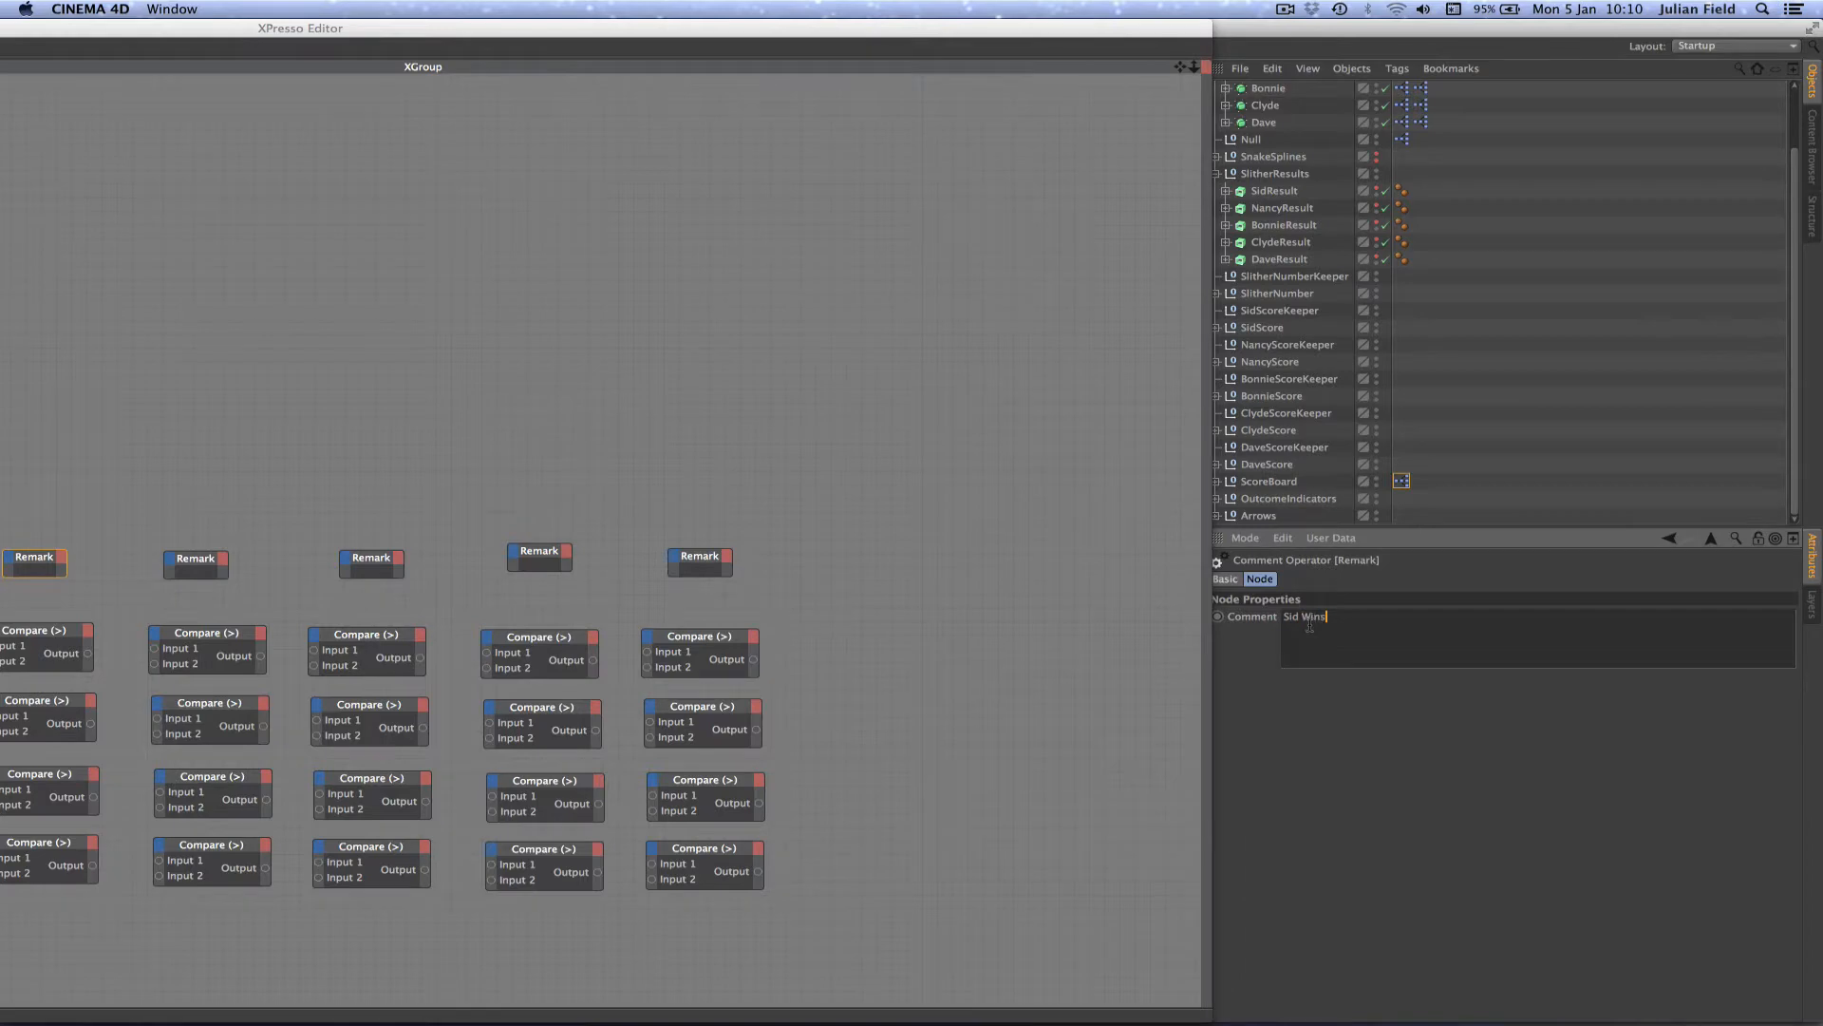
left_click(195, 528)
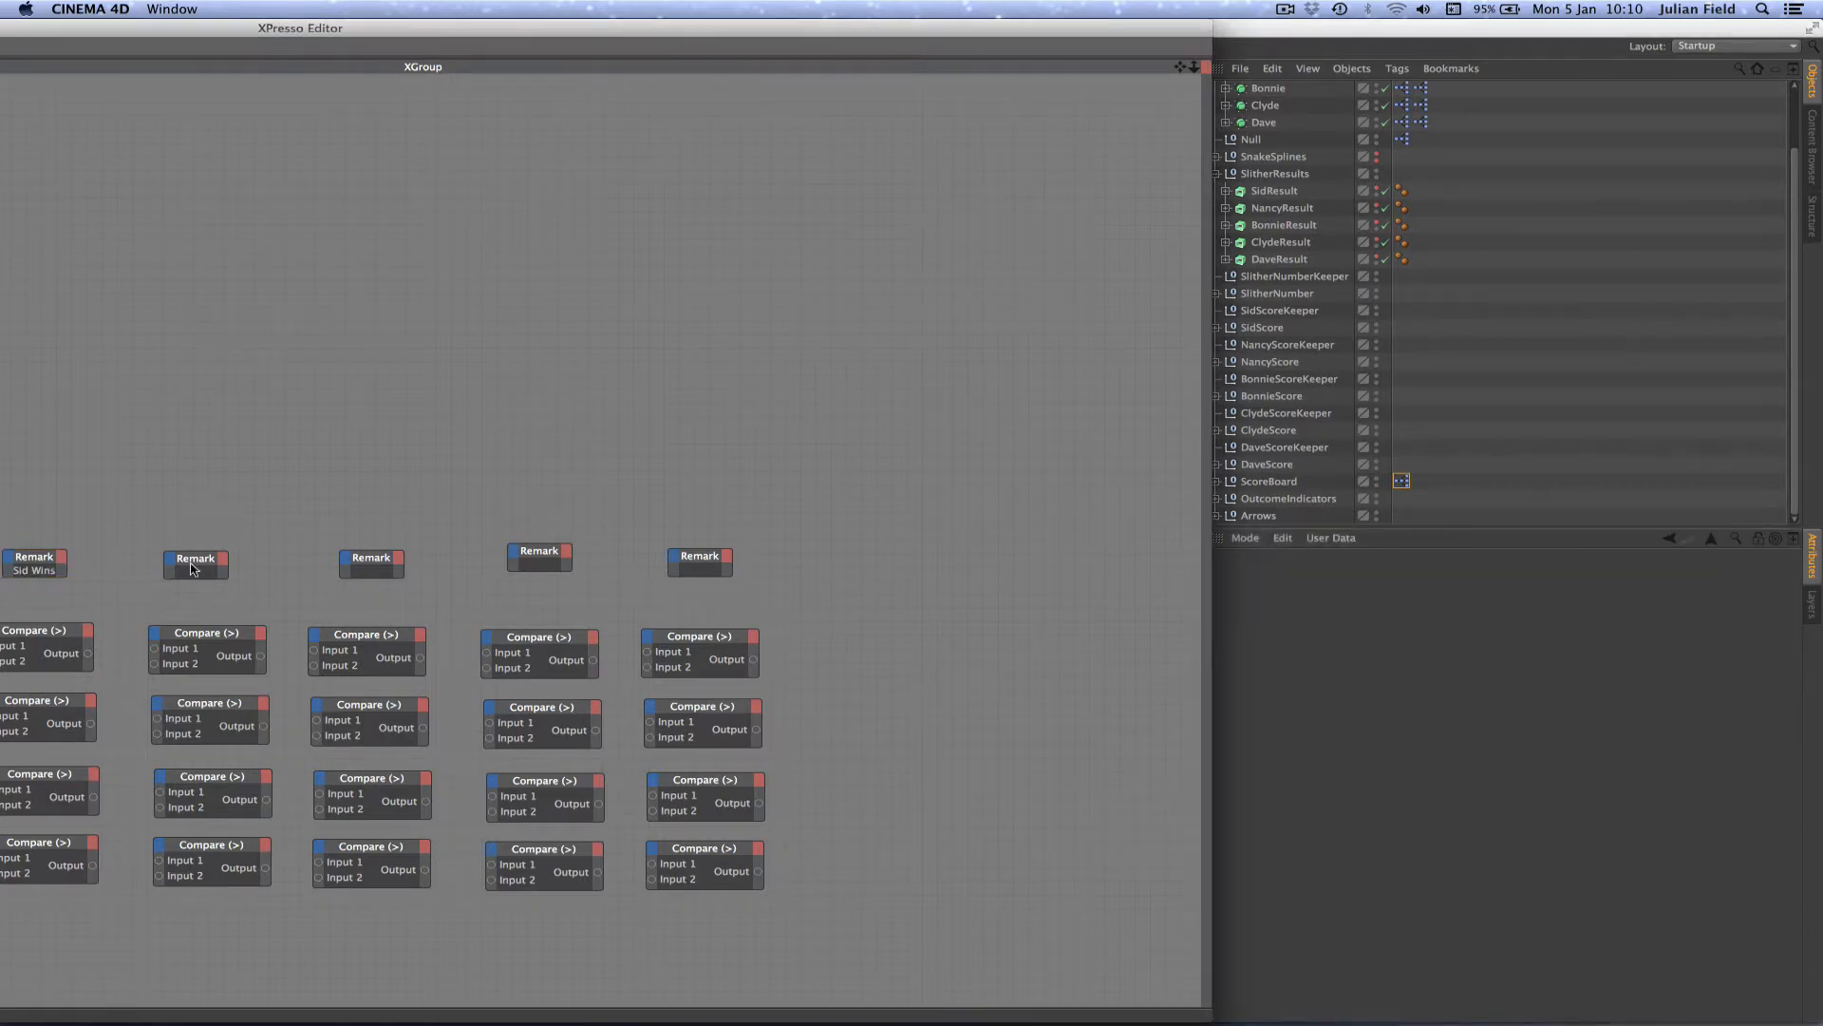
left_click(193, 568)
left_click(1328, 623)
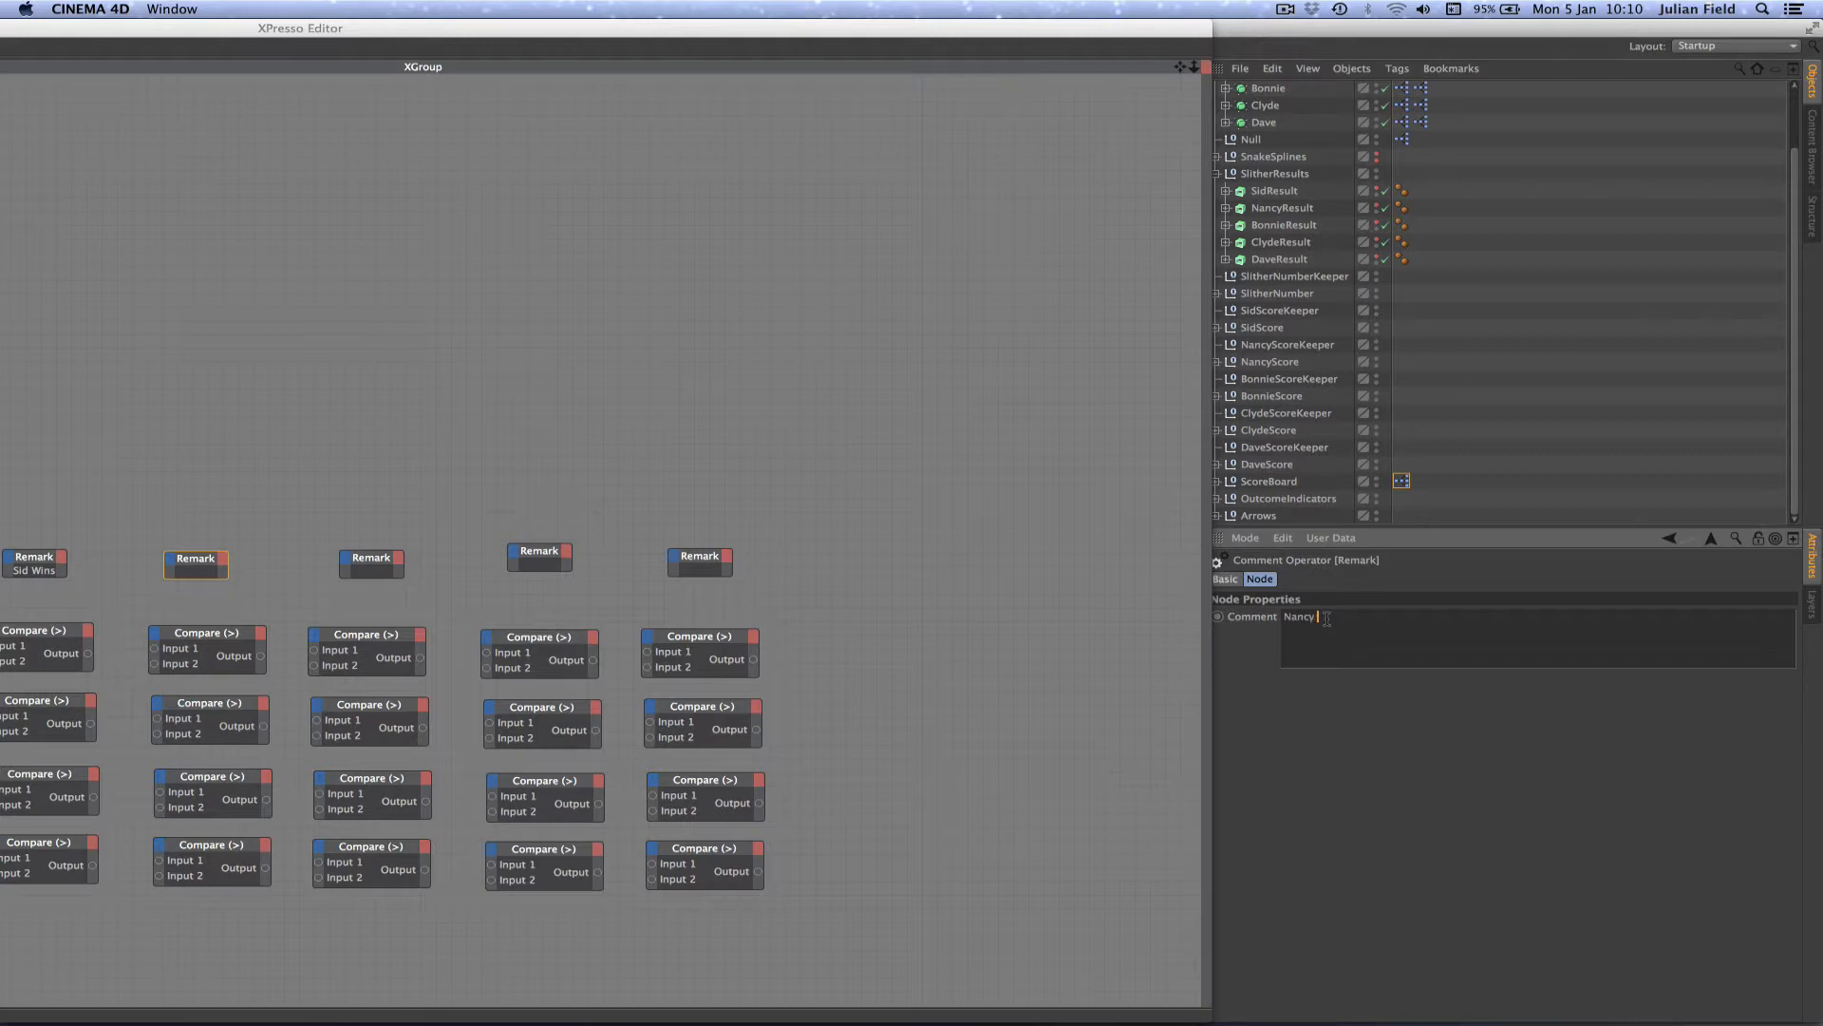
Step: Enter the comment "Bonnie Wins" in the third Remark node and "Clyde Wins" in the fourth
left_click(380, 564)
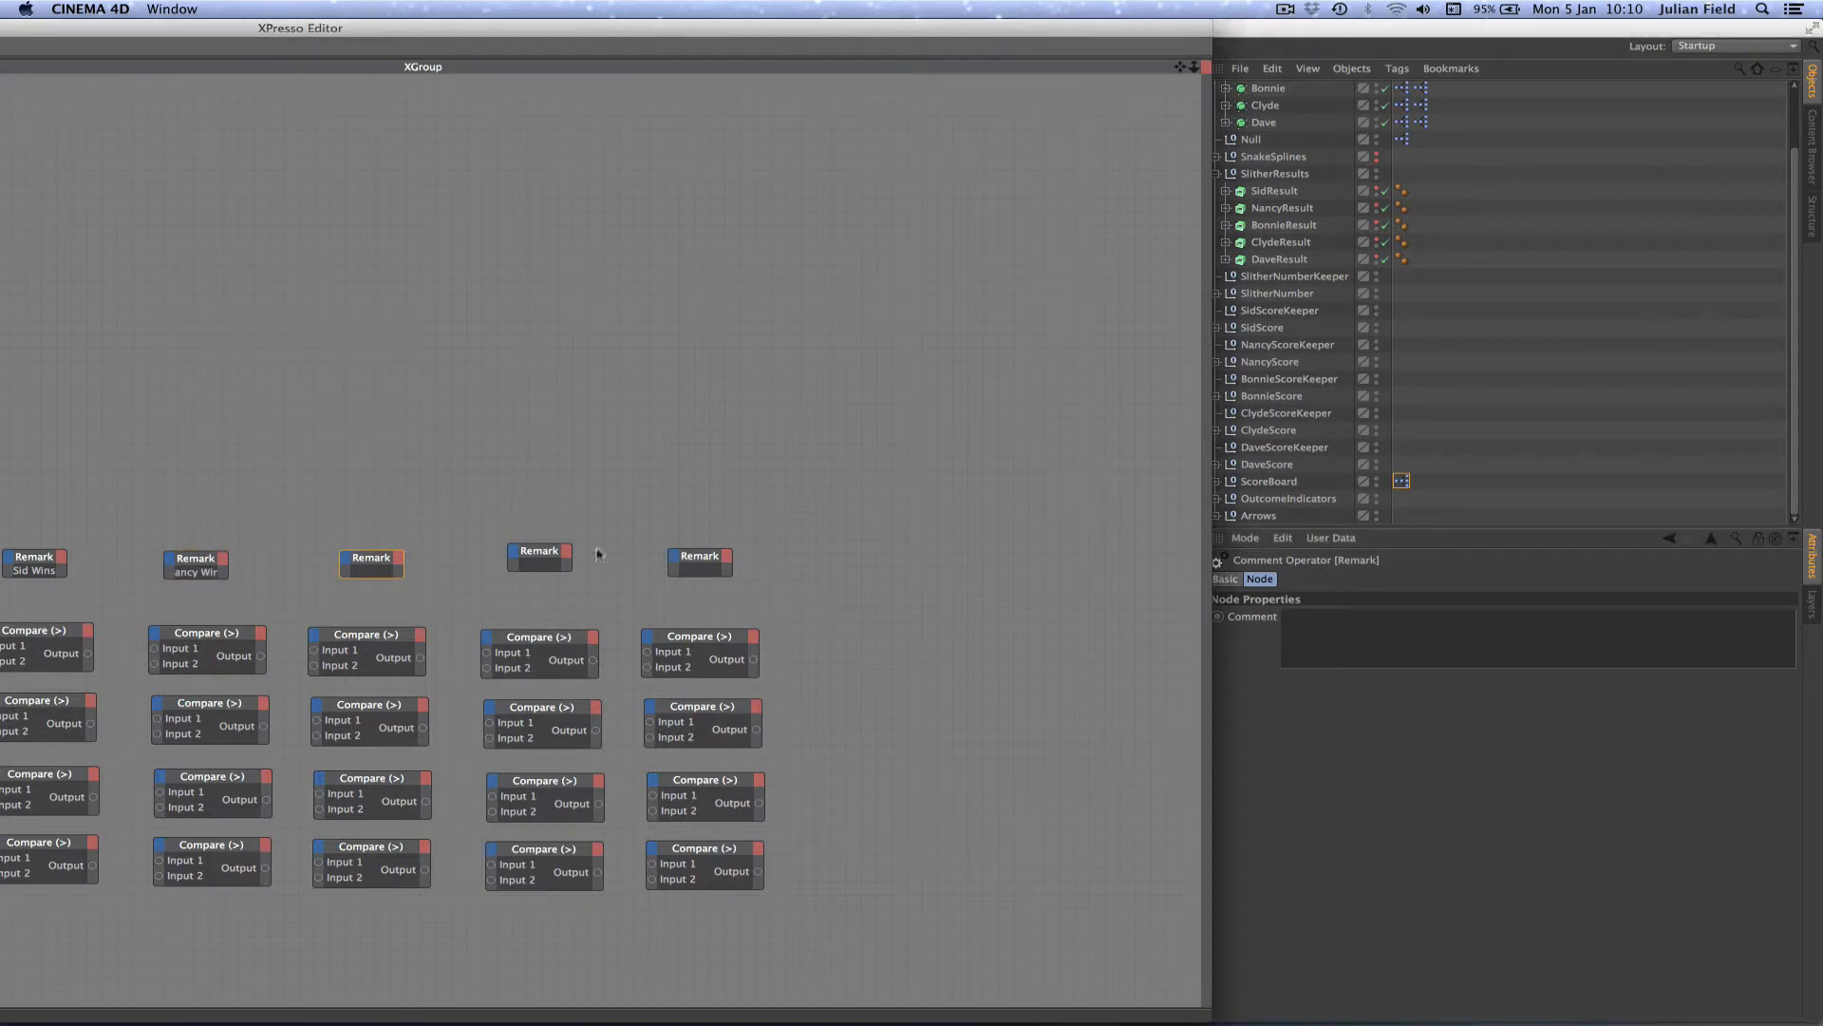
left_click(1297, 619)
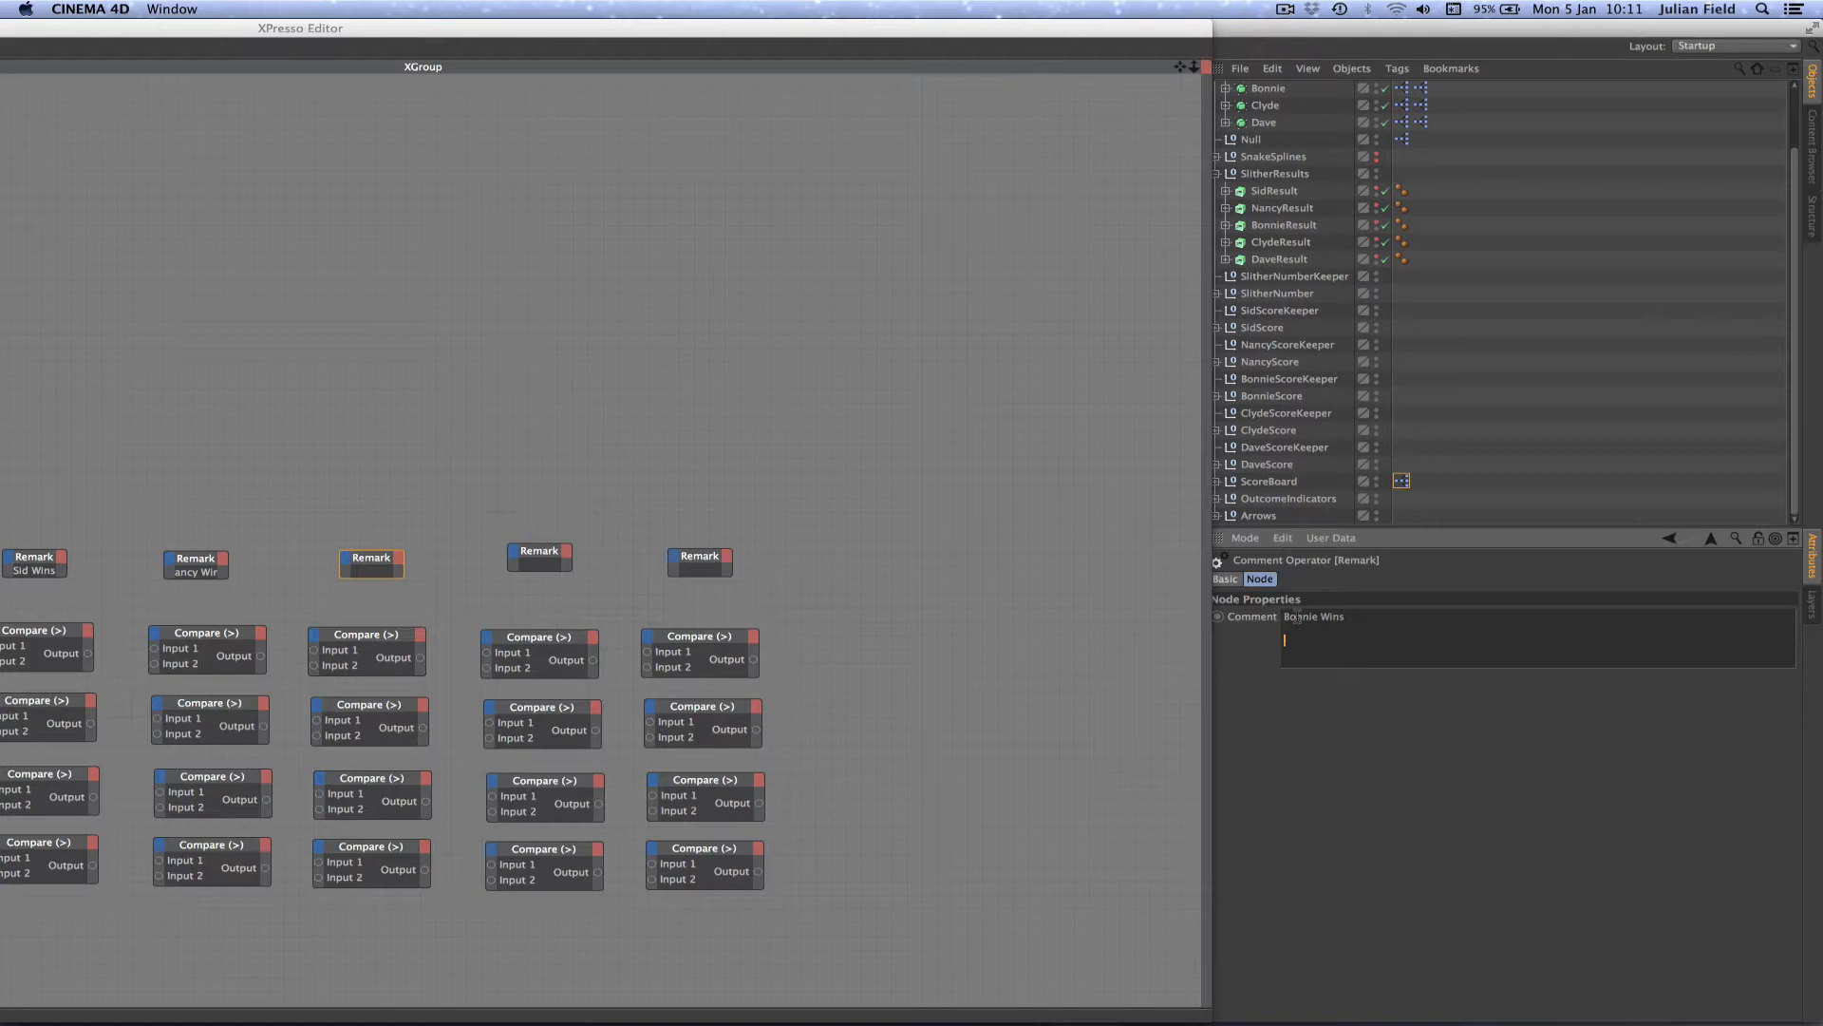
left_click(1152, 619)
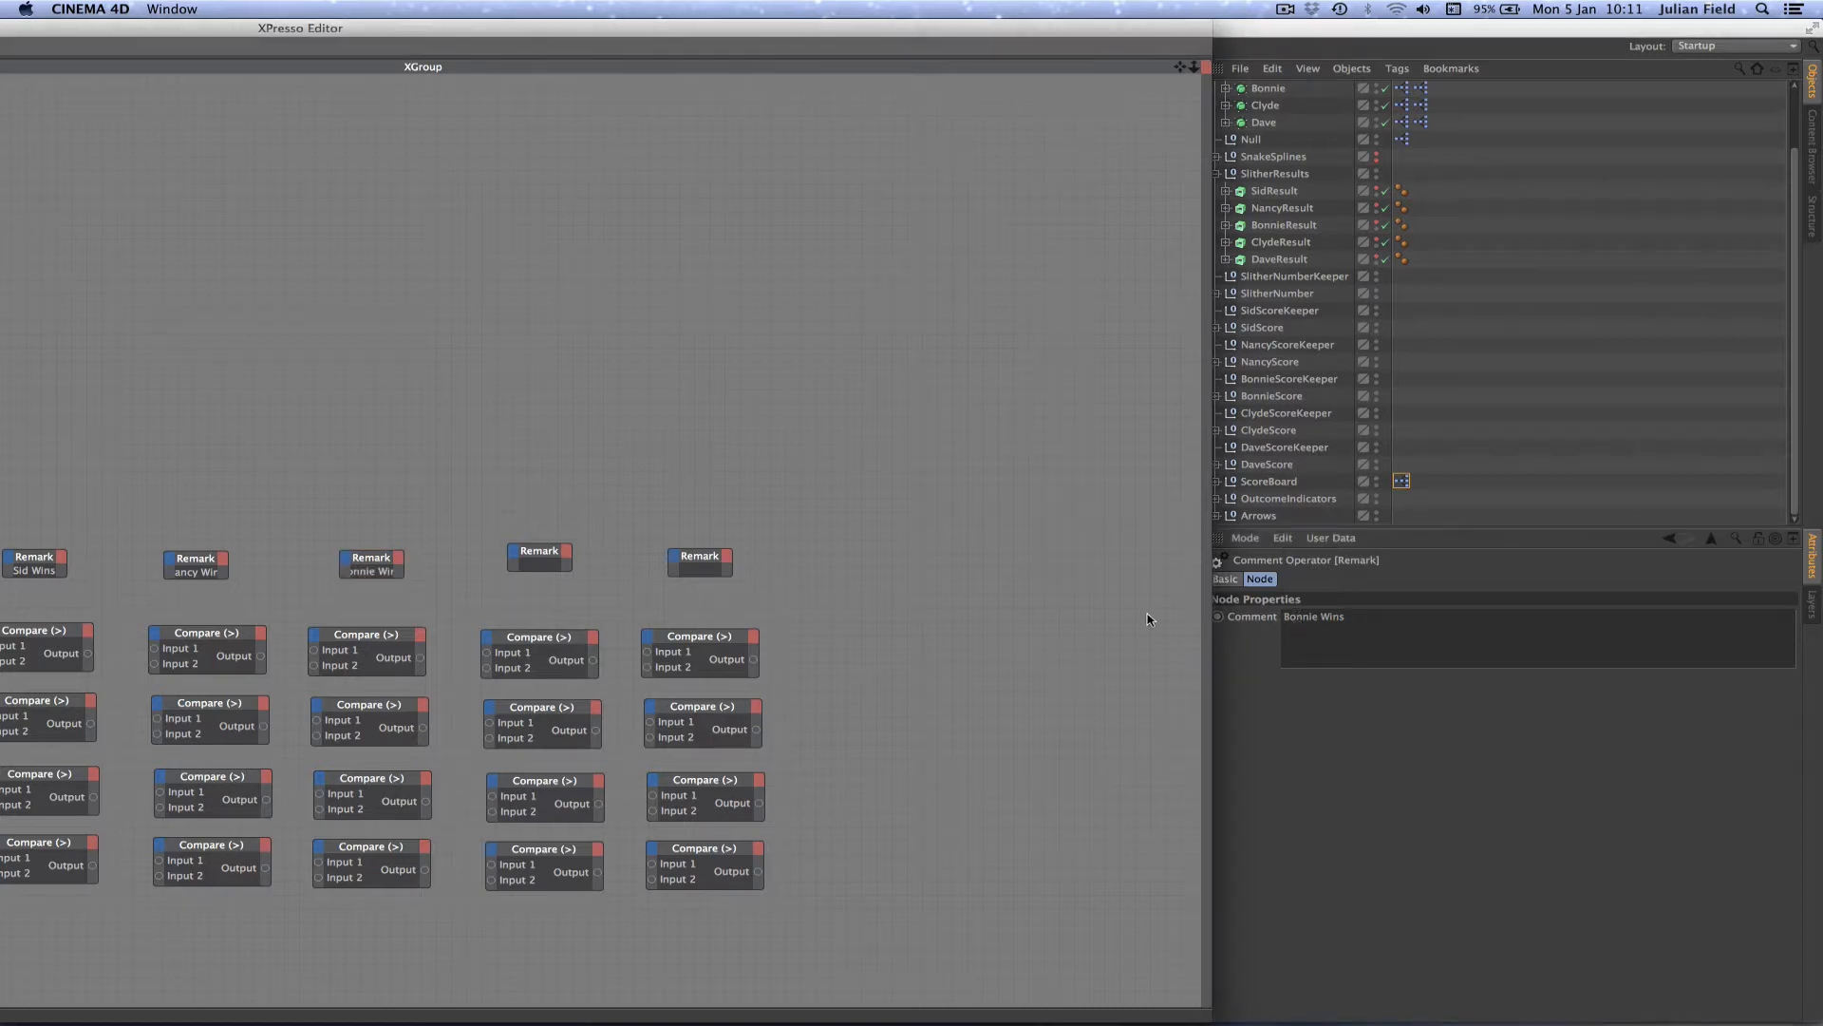
left_click(540, 556)
left_click(1296, 644)
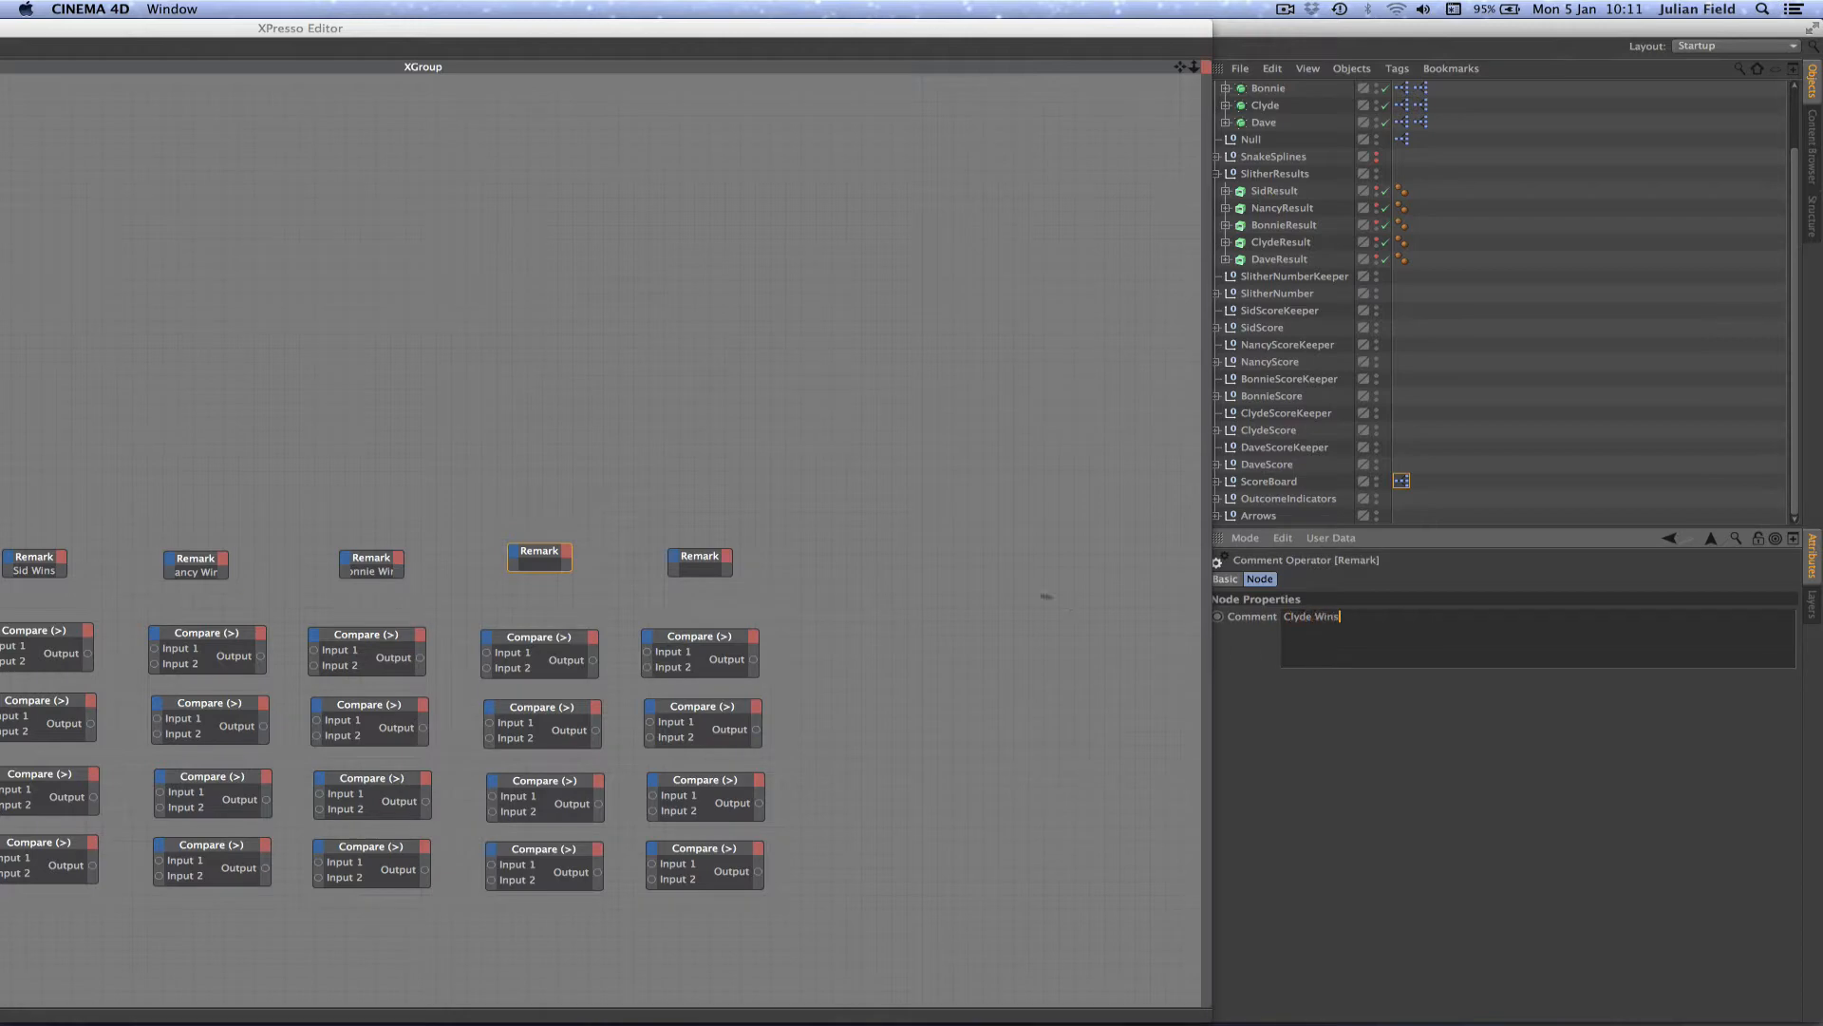
left_click(980, 572)
Step: Enter the comment "Dave Wins" in the fifth Remark node
left_click(722, 562)
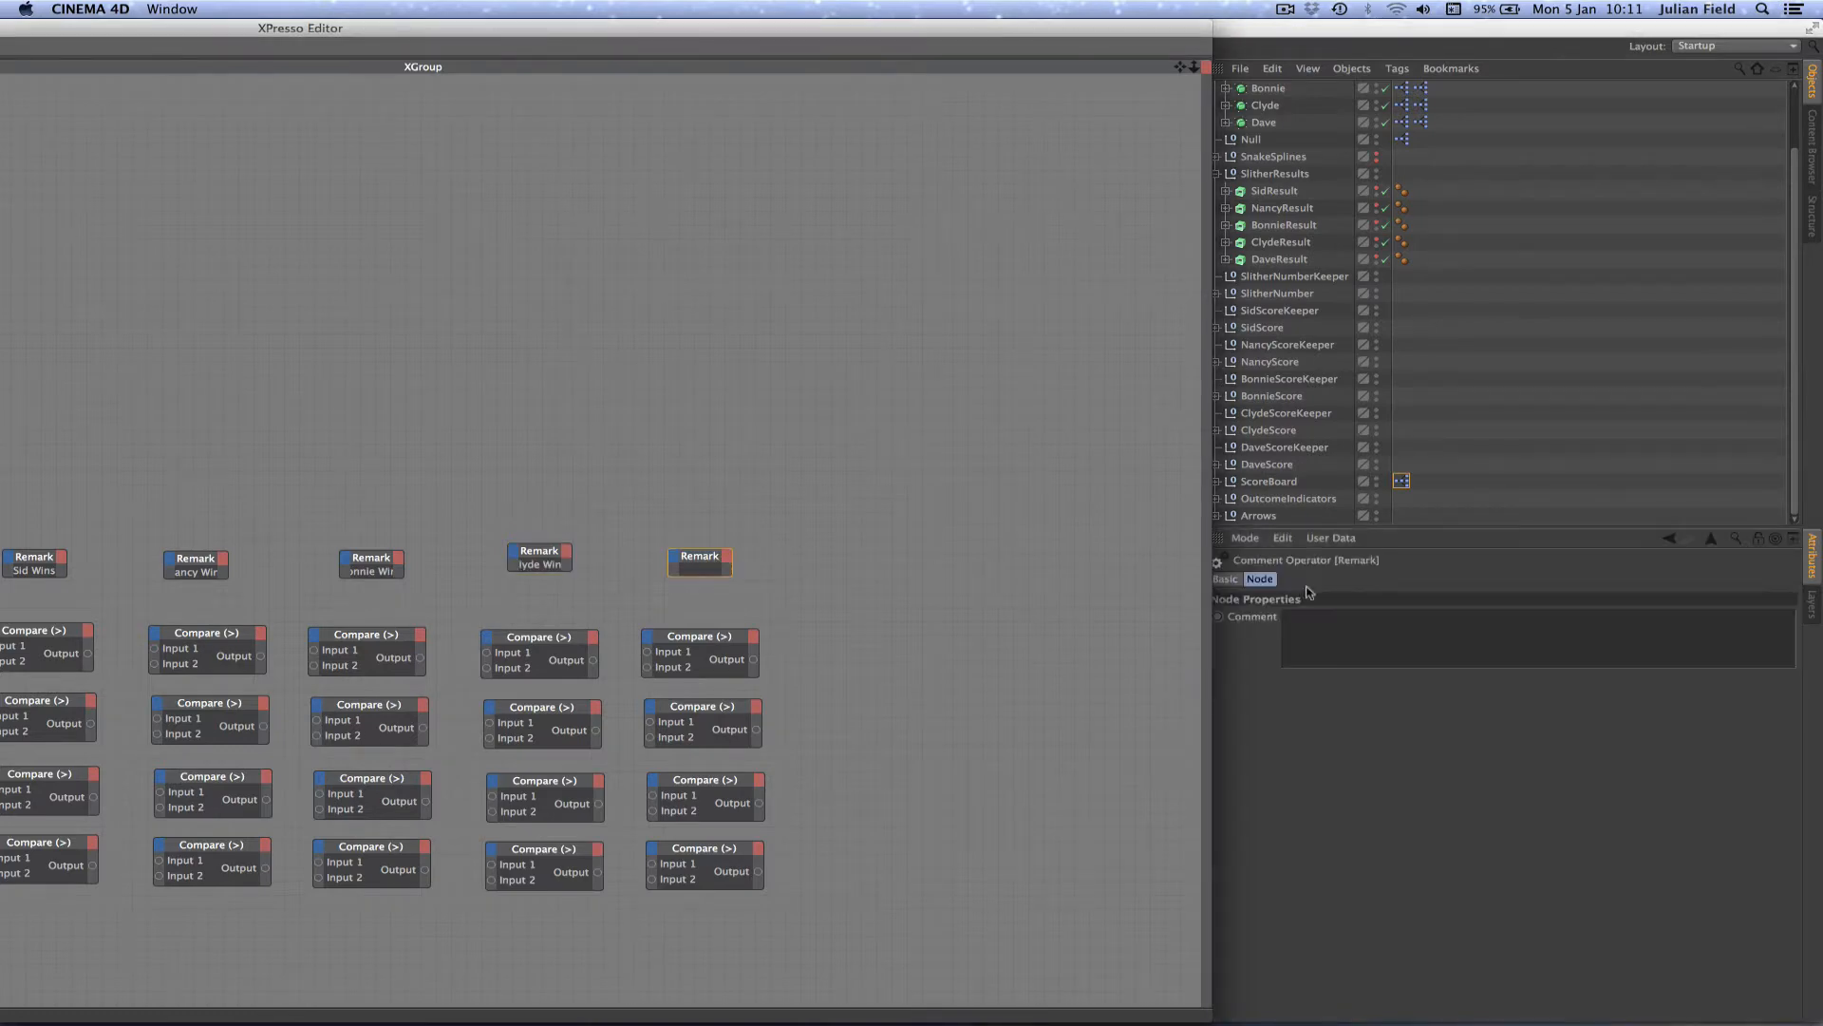
left_click(1325, 618)
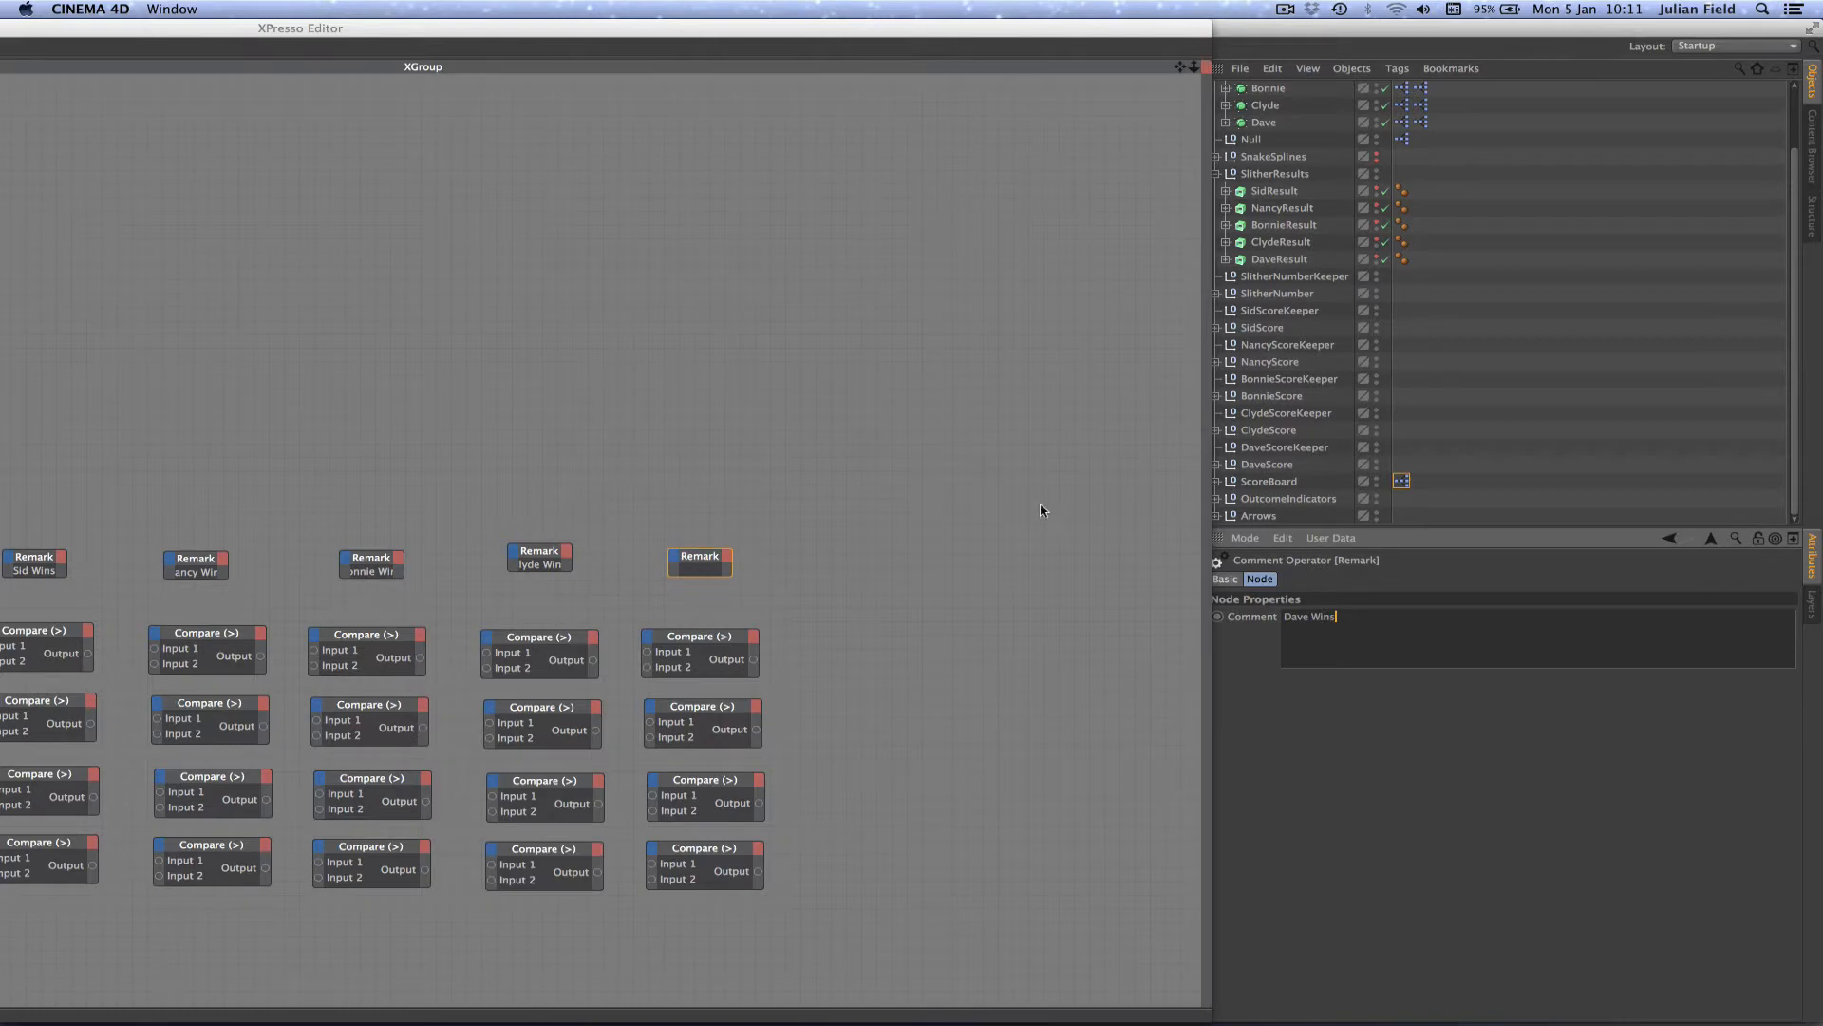
left_click(876, 559)
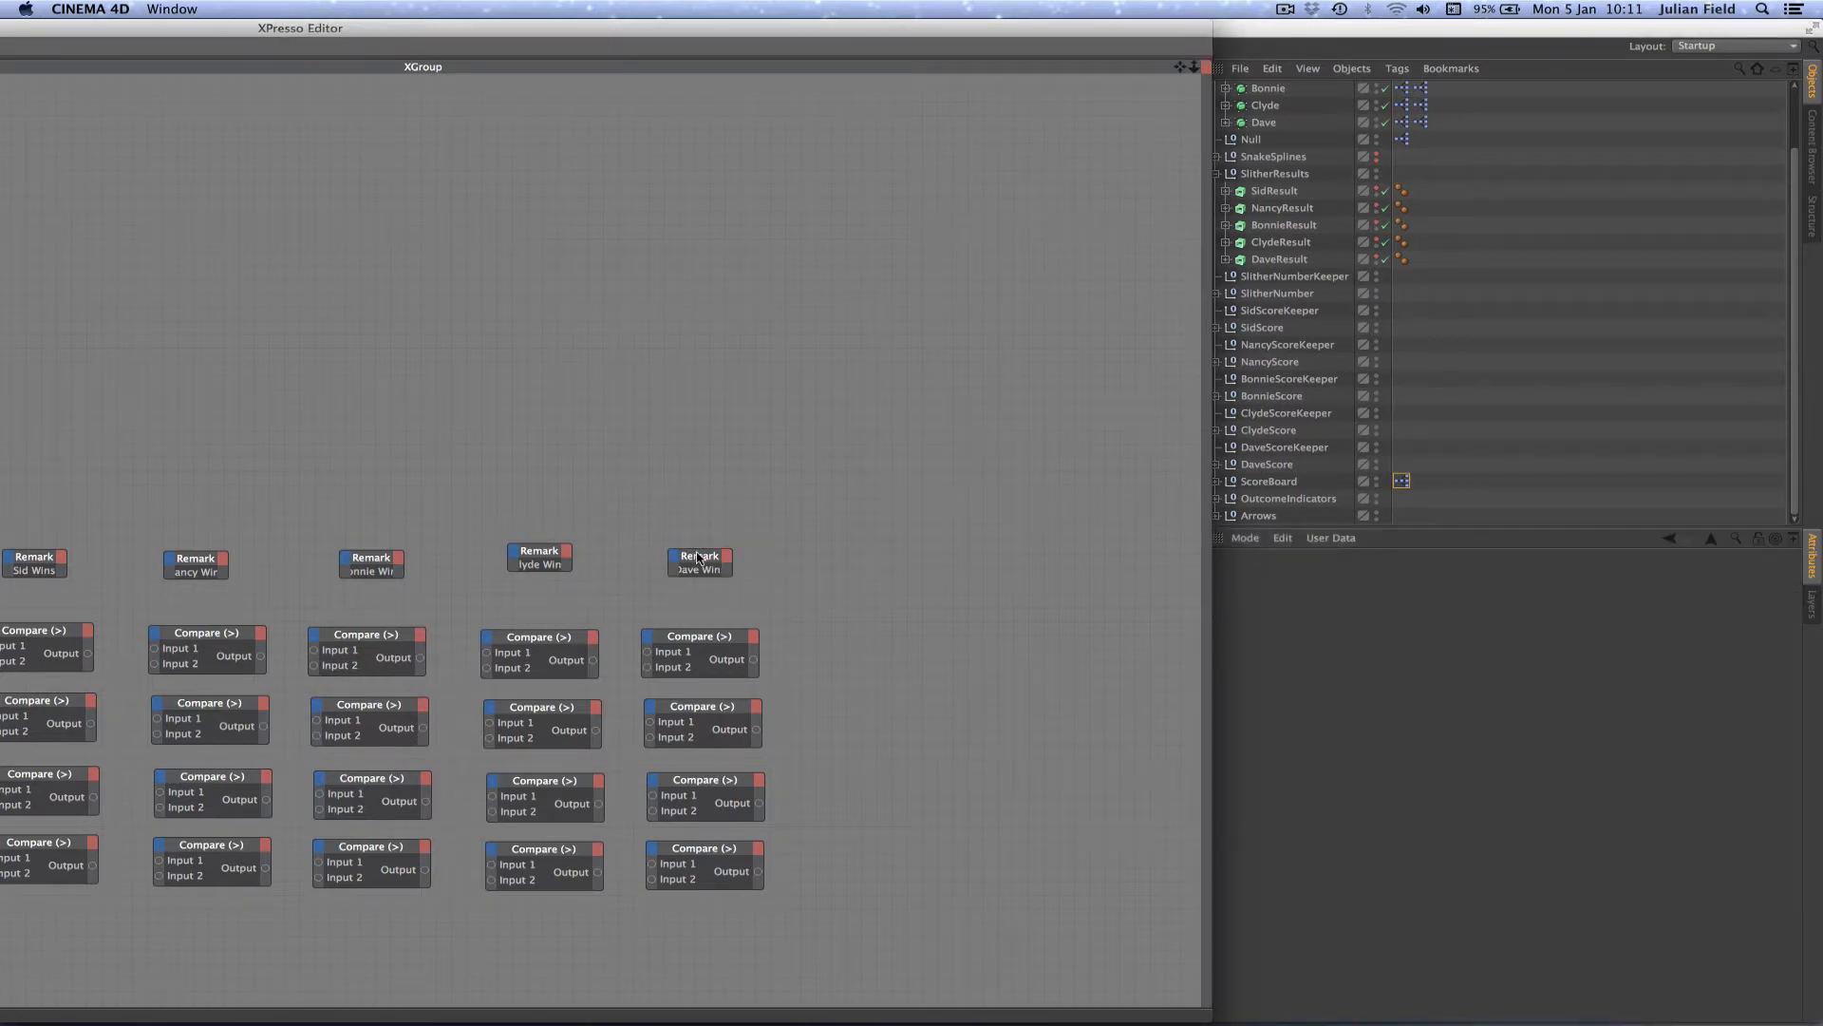
Step: Set the title colour of the "Dave Wins" Remark node to pure blue (RGB 0, 0, 255)
left_click(701, 560)
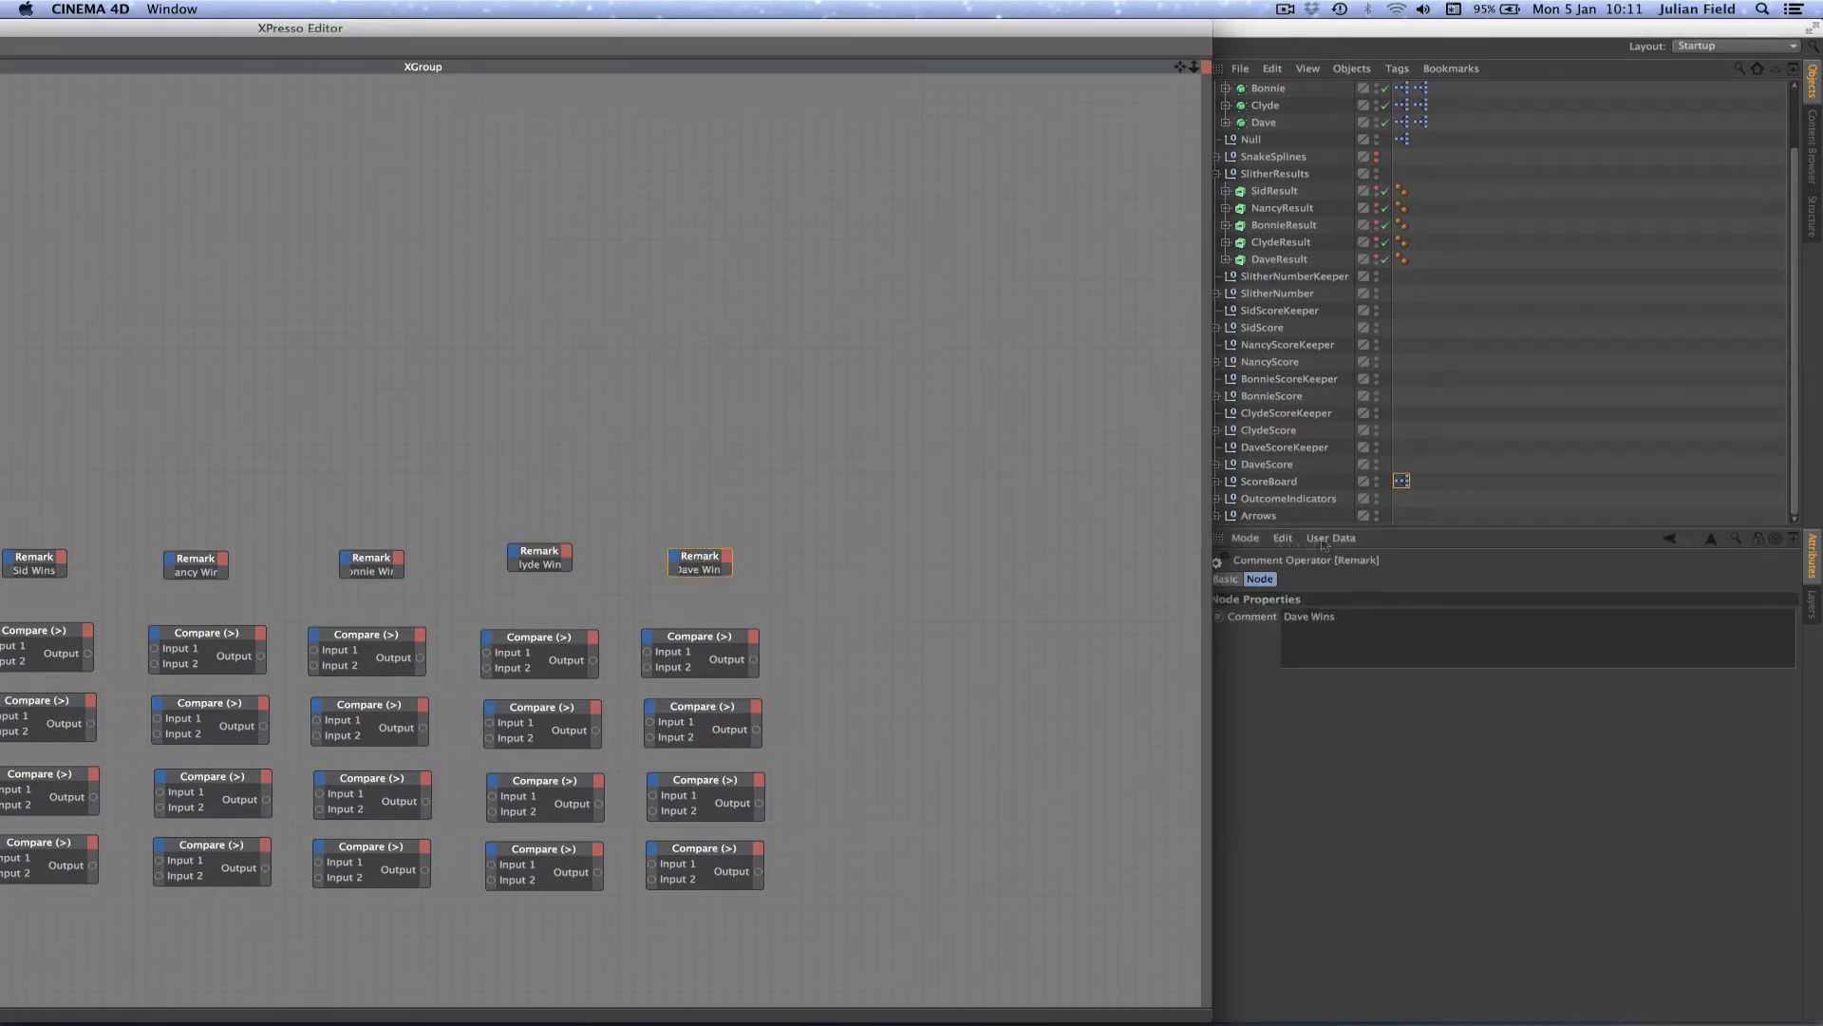
left_click(1226, 578)
left_click(1313, 651)
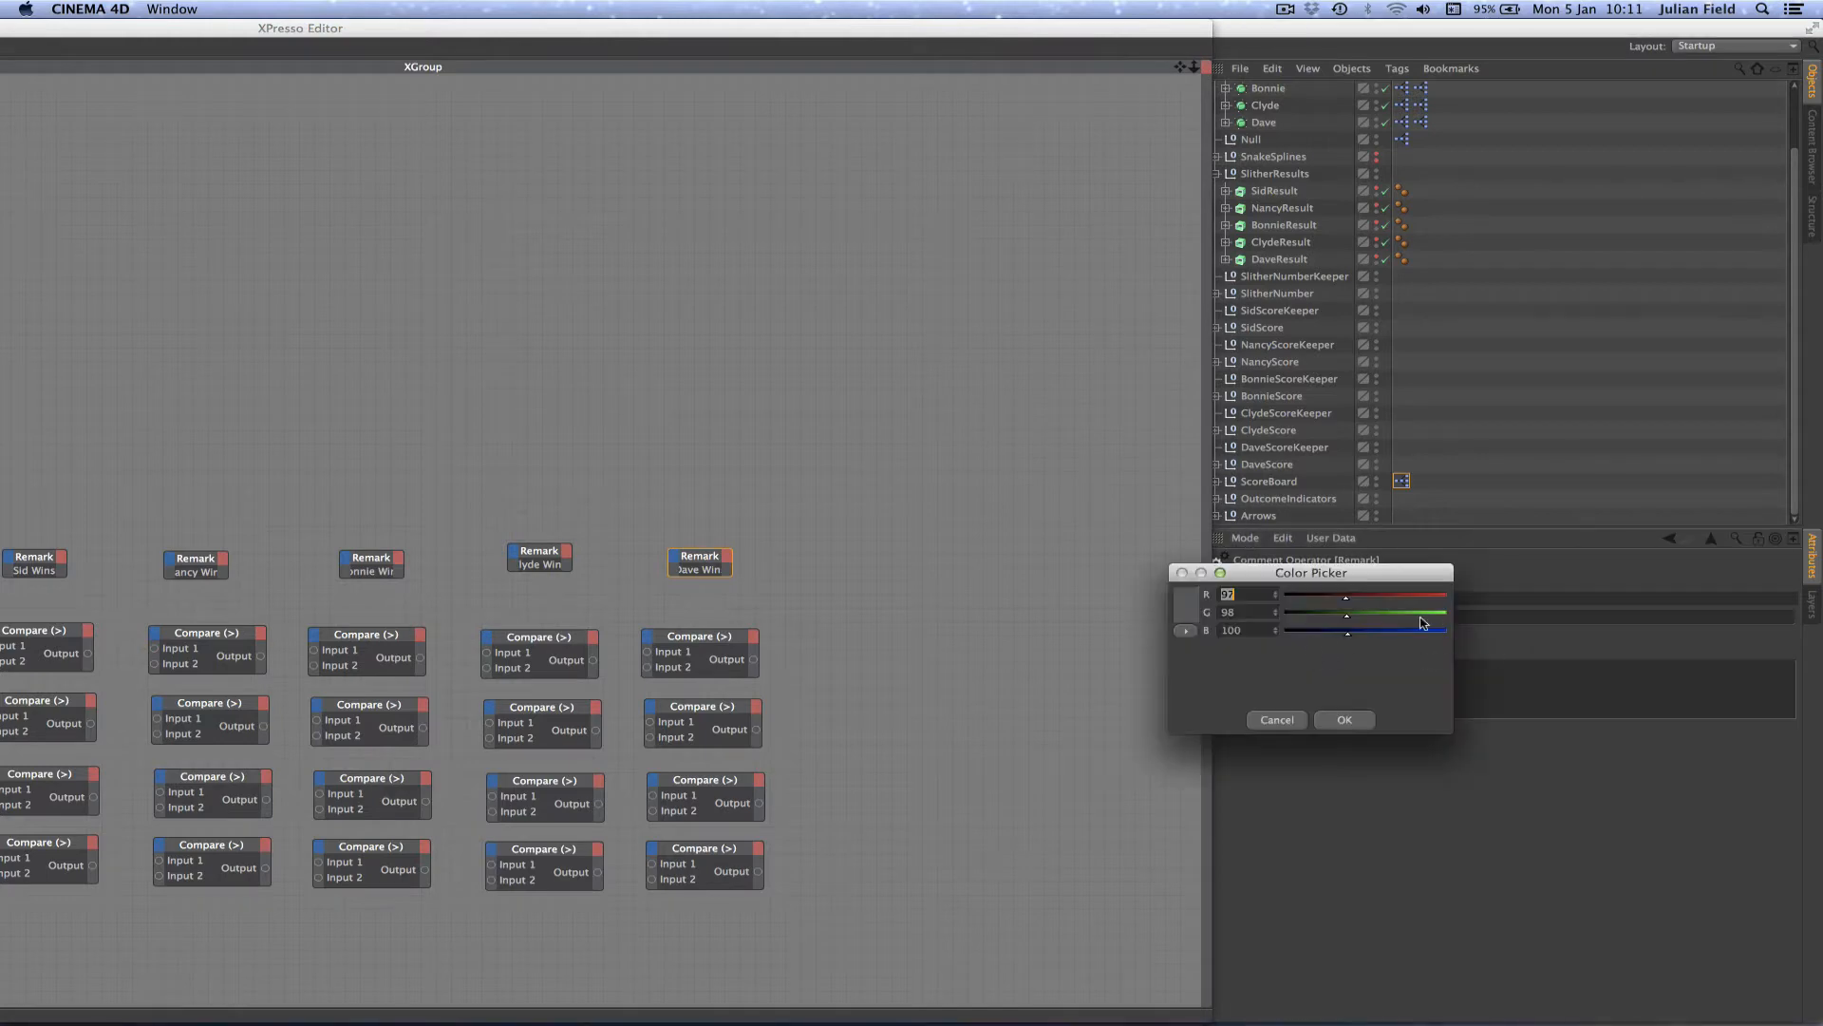
left_click_drag(1349, 635, 1525, 645)
left_click_drag(1346, 617, 1258, 610)
left_click(1358, 720)
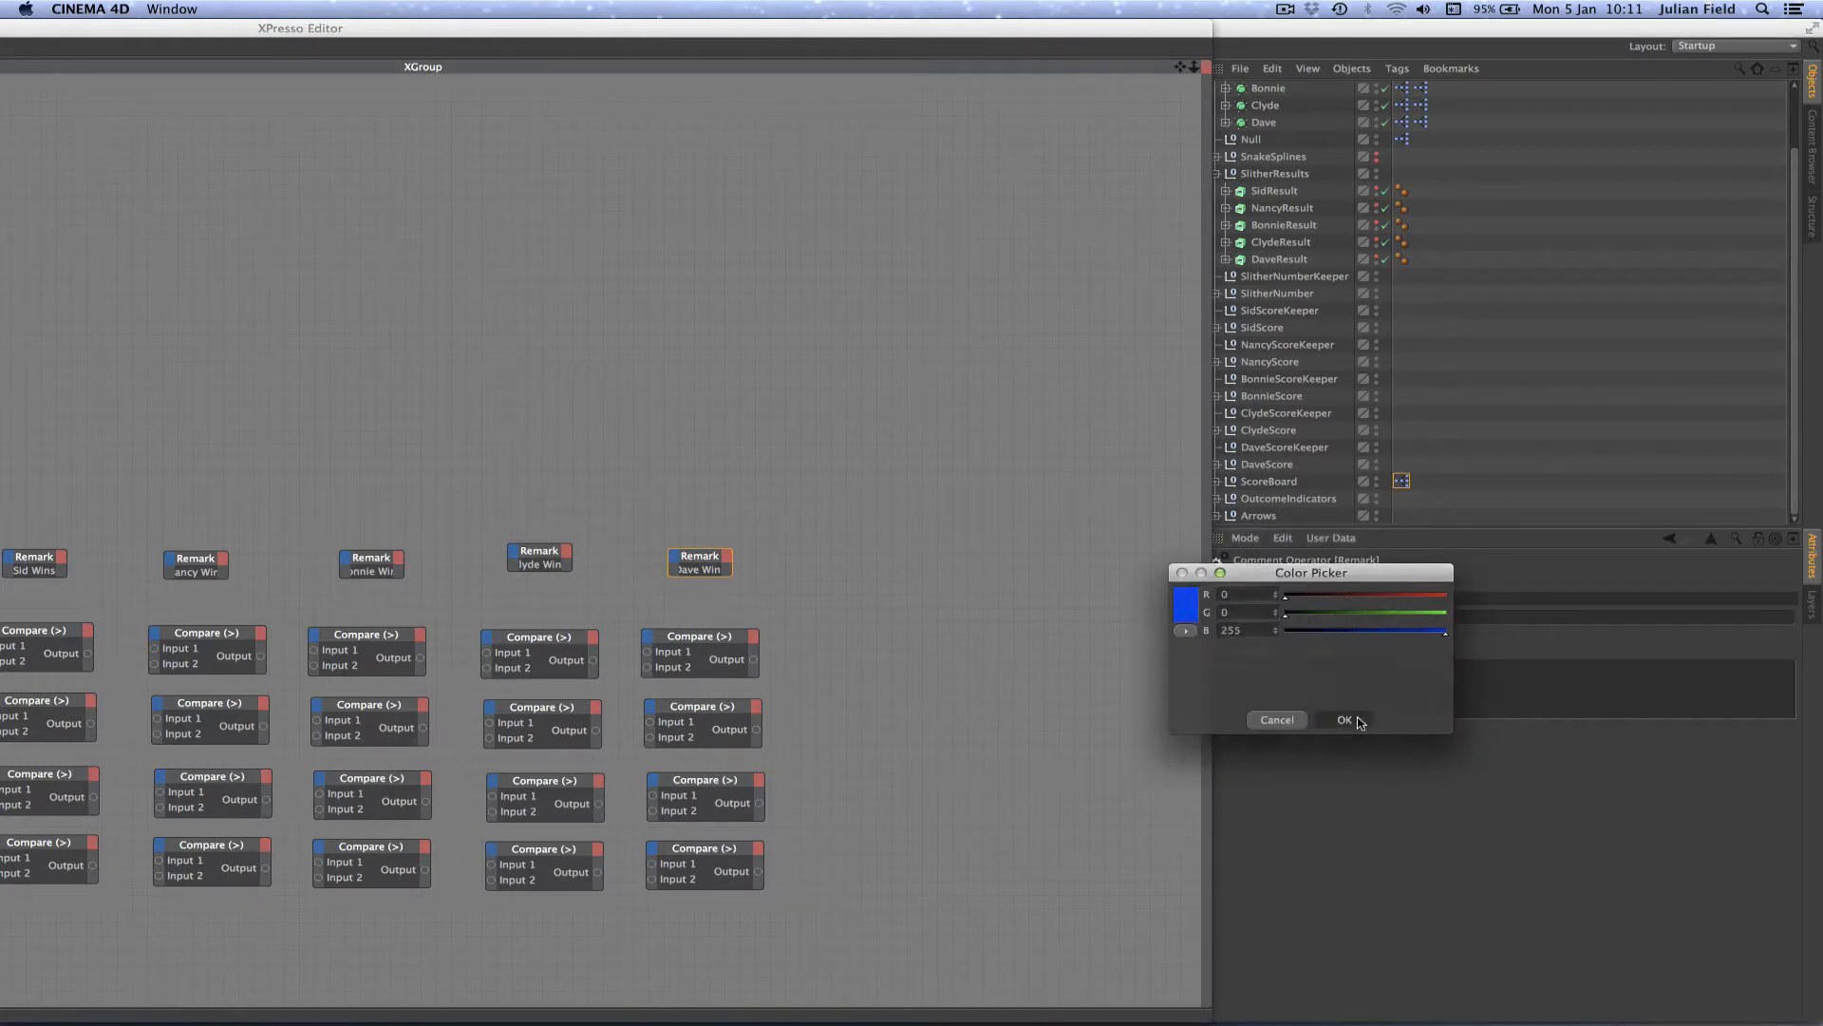
Step: Set the title colour of the "Clyde Wins" Remark node to red
left_click(542, 553)
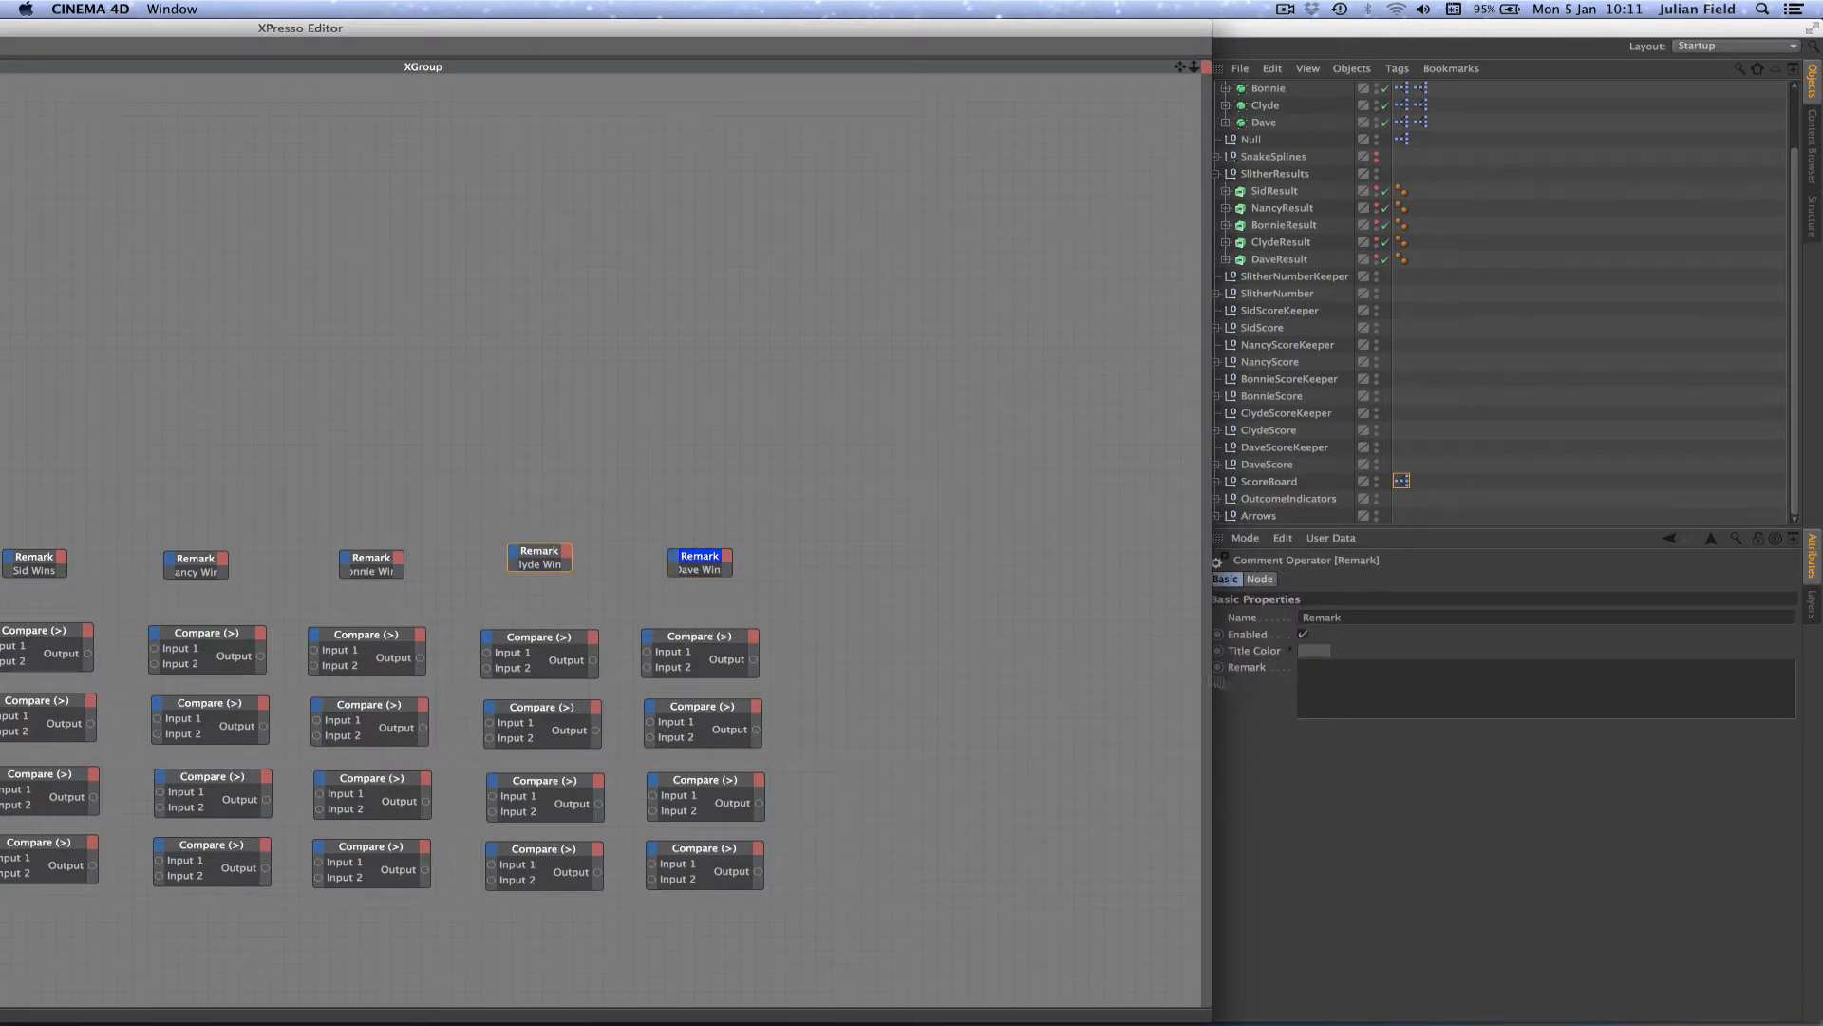
left_click(1320, 651)
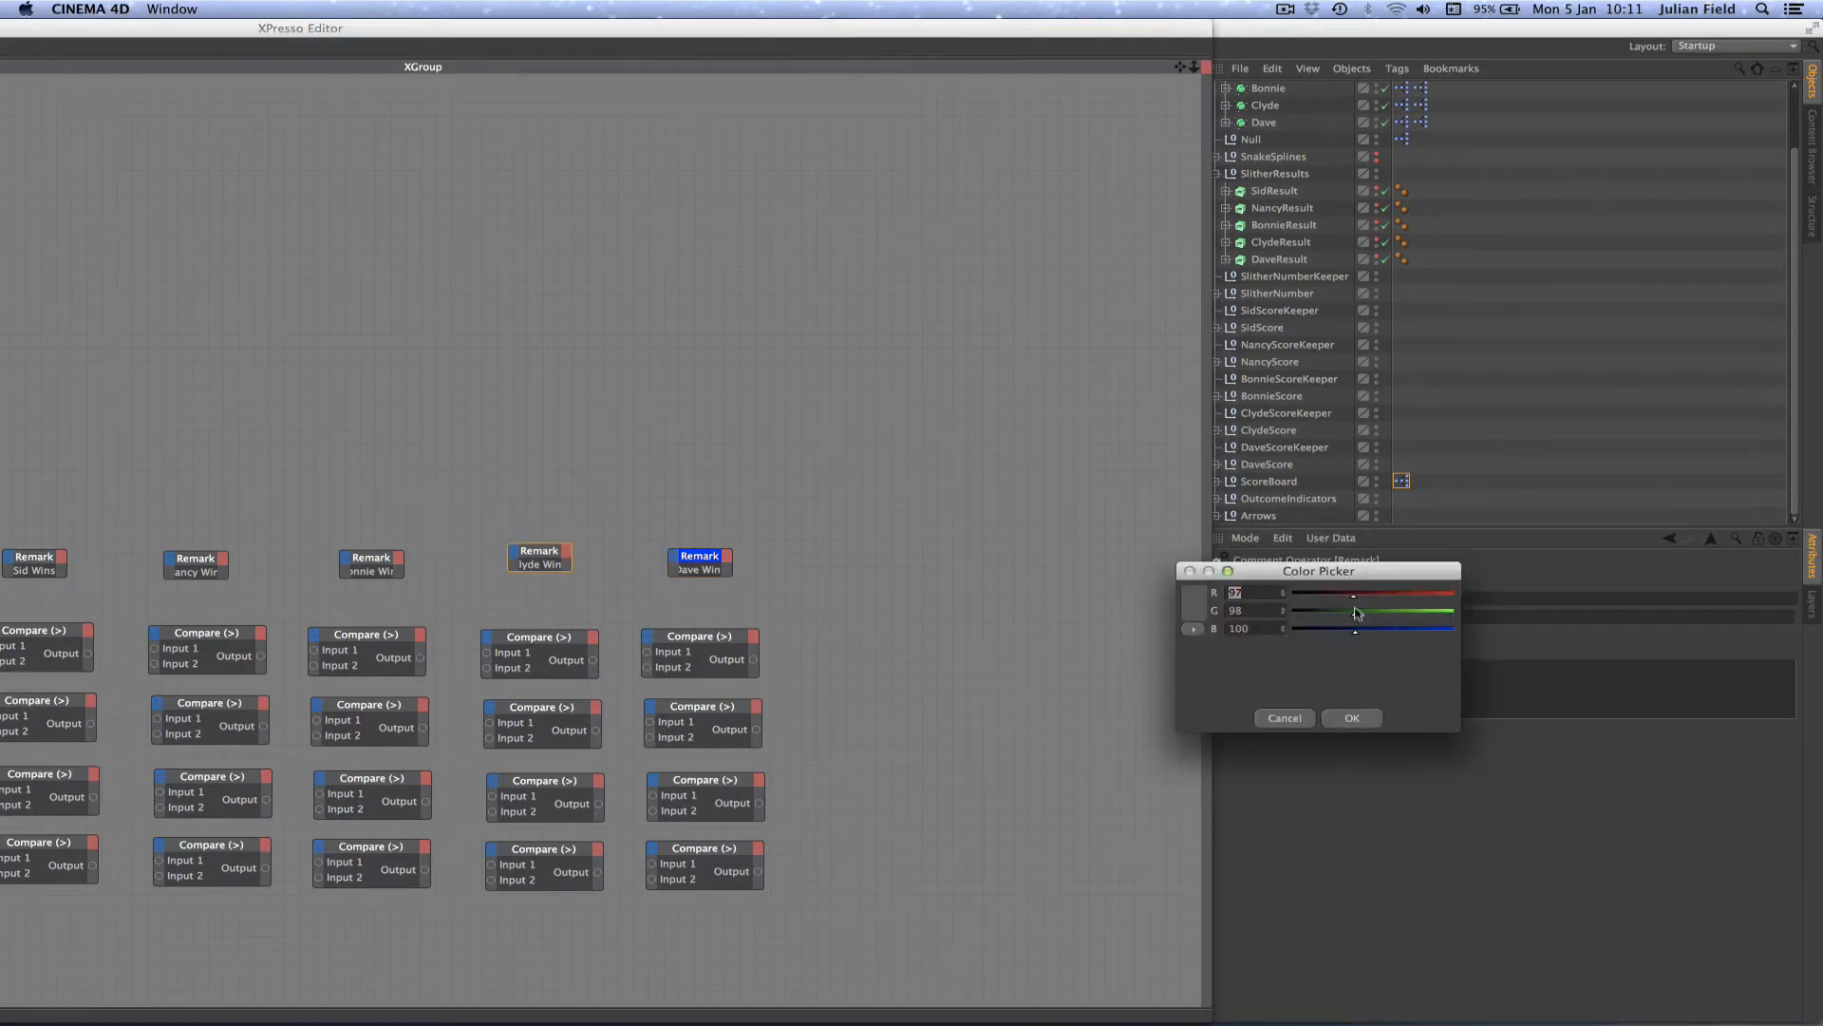
left_click_drag(1359, 600, 1467, 597)
left_click_drag(1355, 614, 1277, 634)
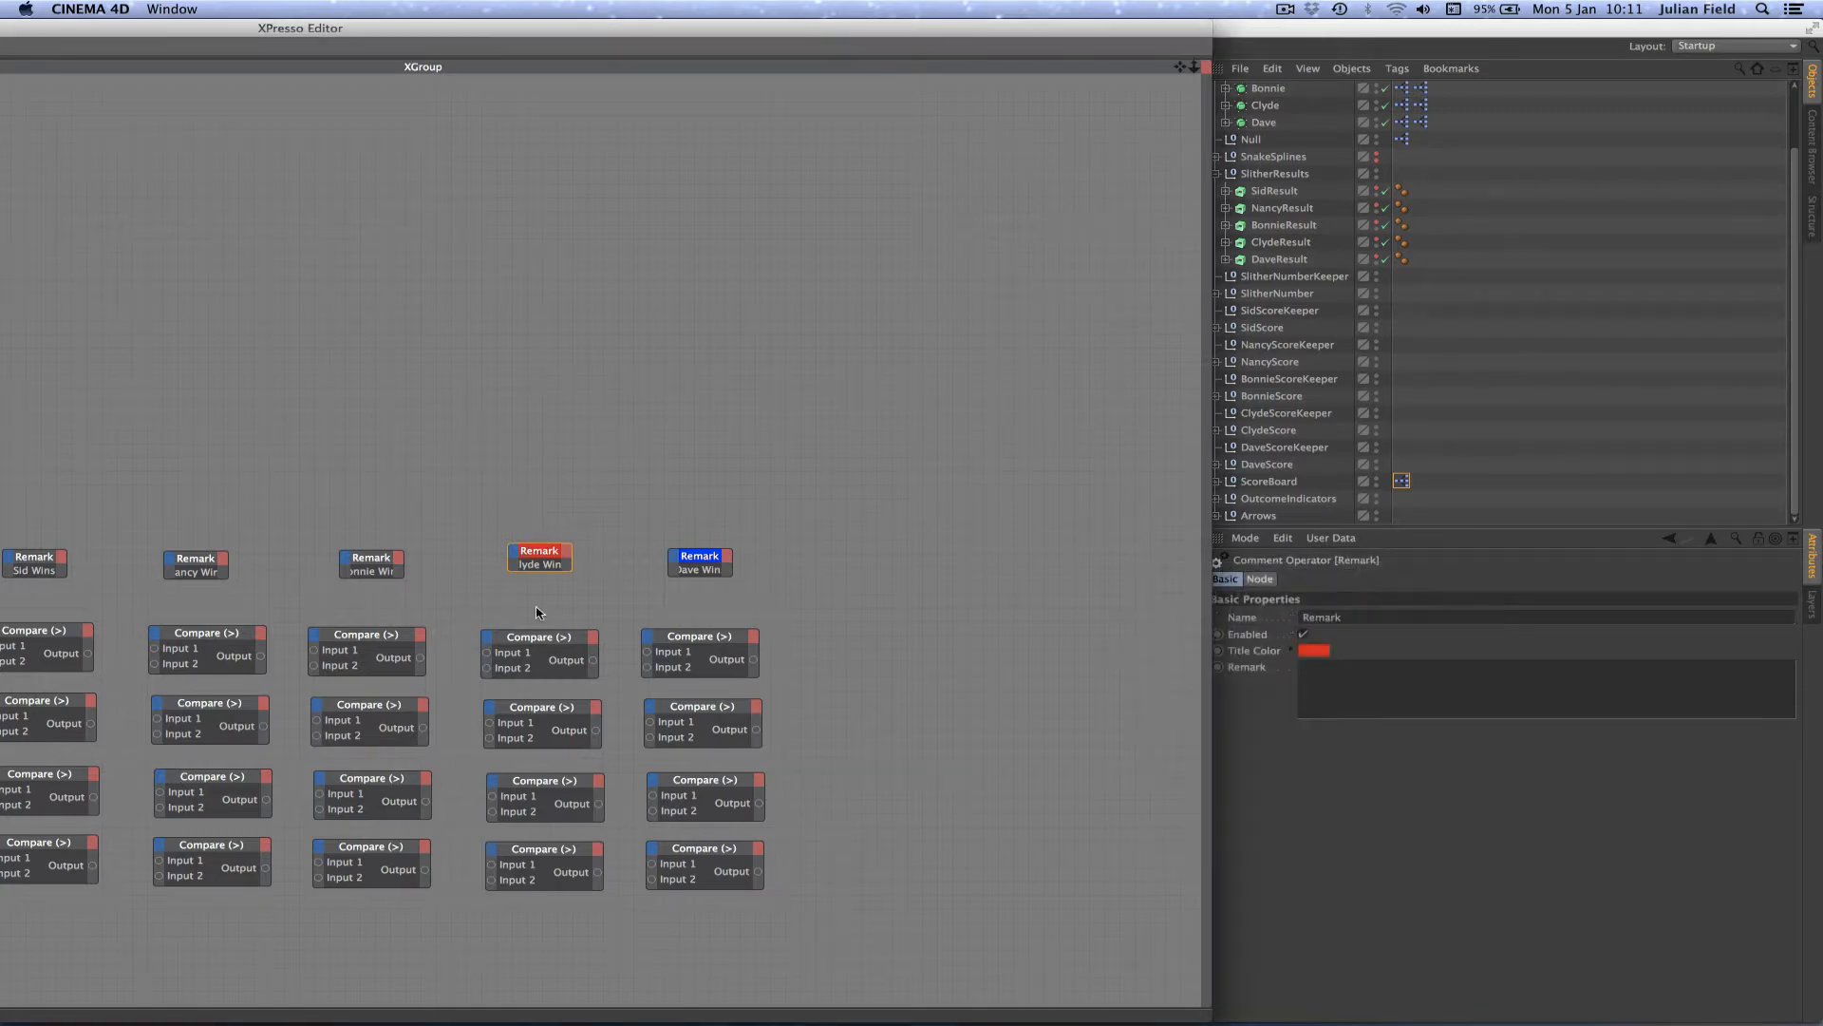
left_click(1353, 718)
Step: Set the title colour of the "Bonnie Wins" Remark node to yellow
left_click(351, 560)
left_click(1308, 652)
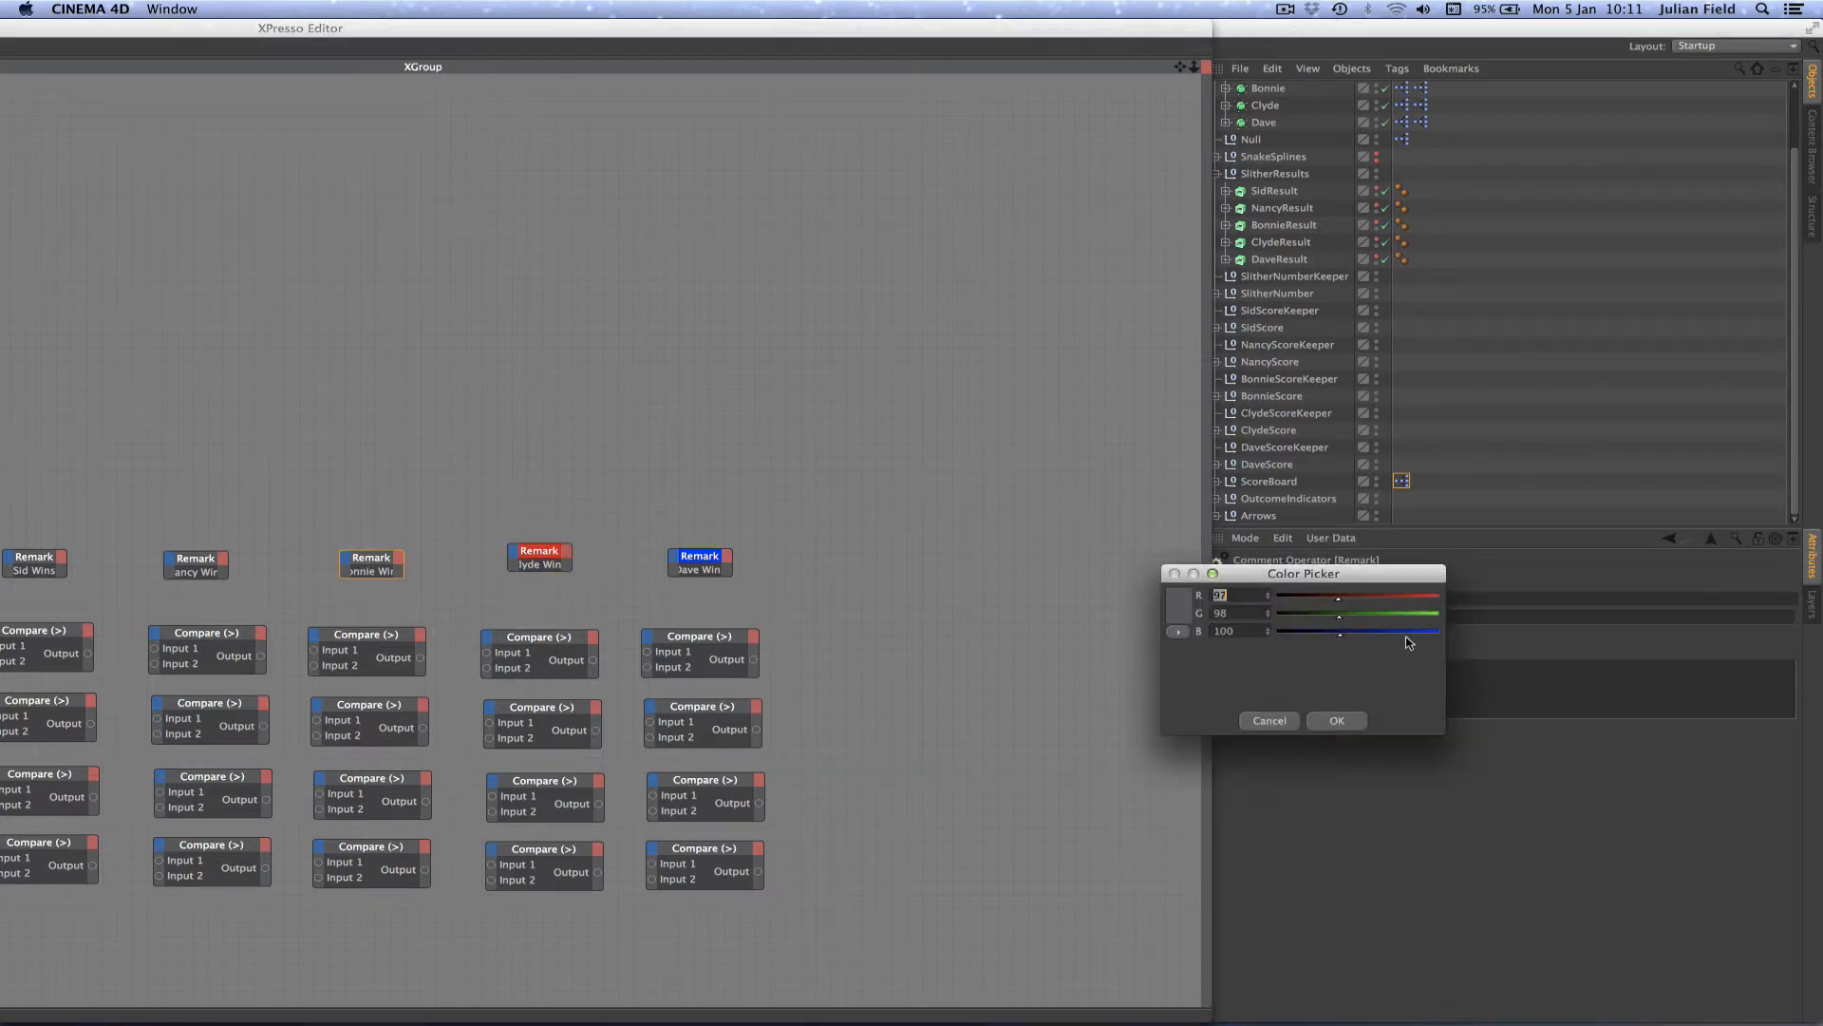
left_click_drag(1340, 598, 1477, 599)
left_click_drag(1342, 622, 1242, 649)
left_click(1334, 720)
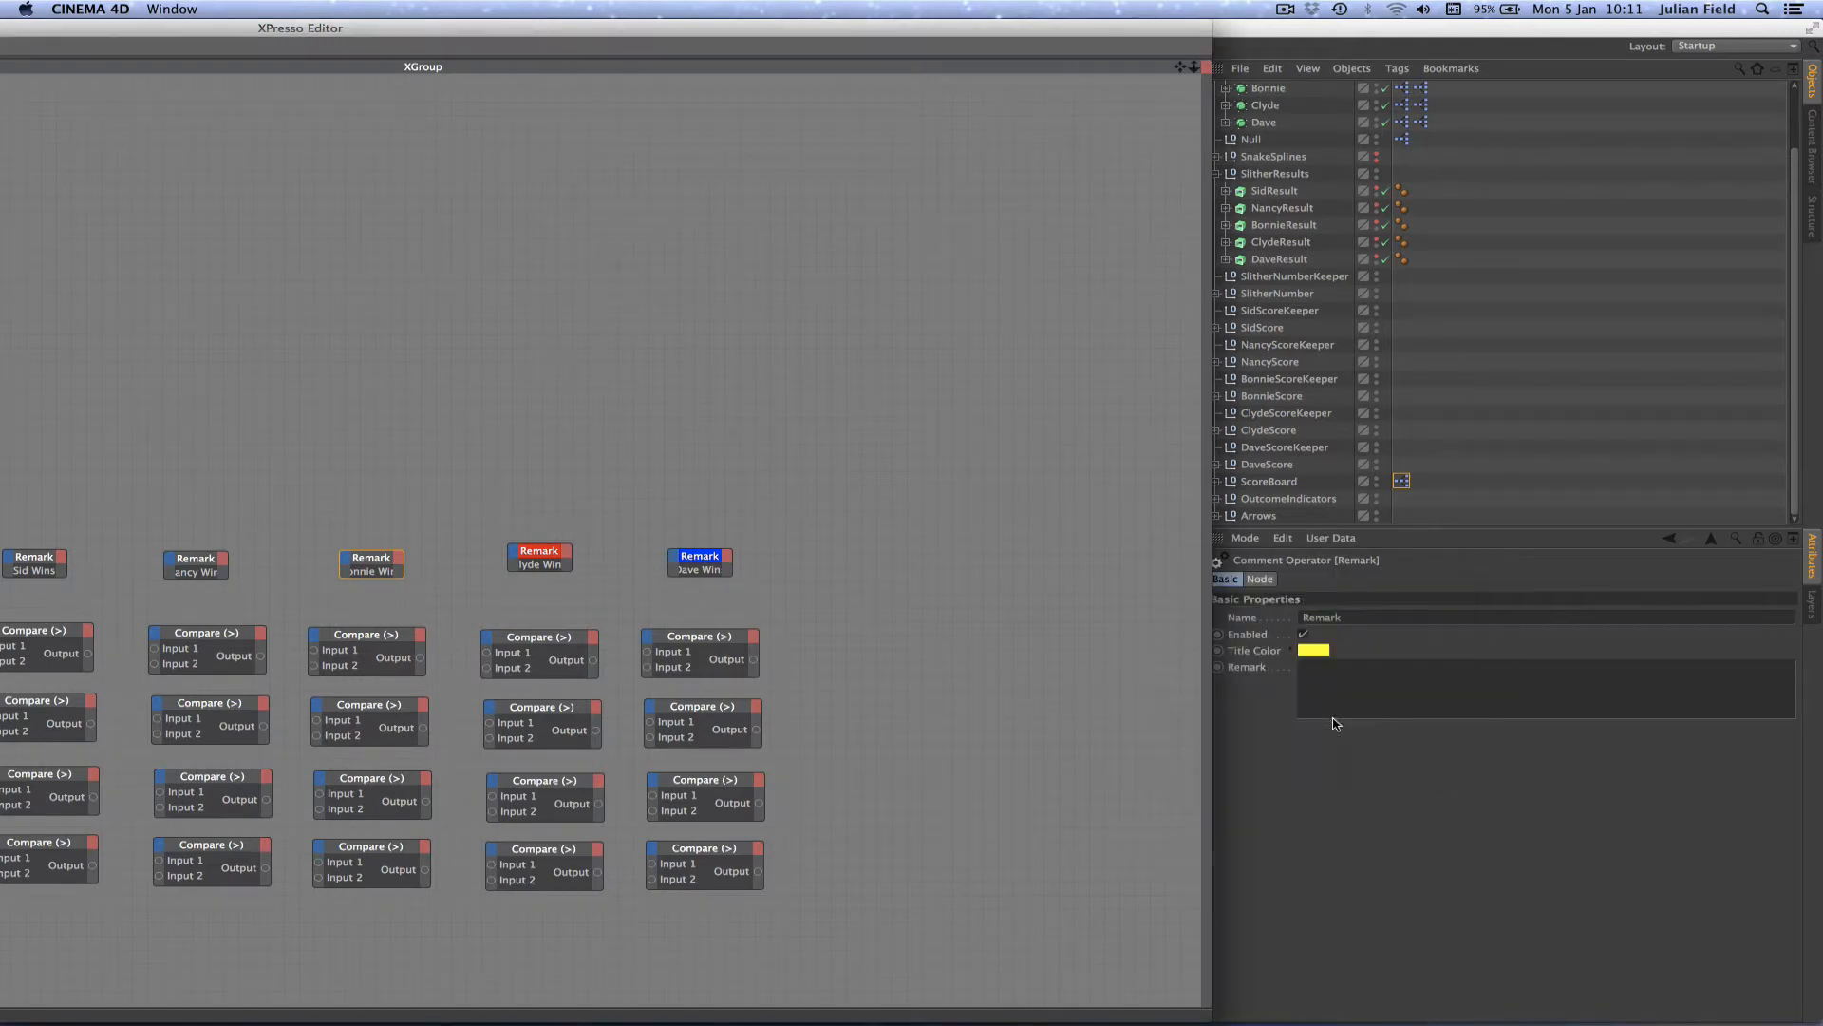
Step: Set the title colour of the "Nancy Wins" Remark node to magenta, with R and B at 255
left_click(190, 568)
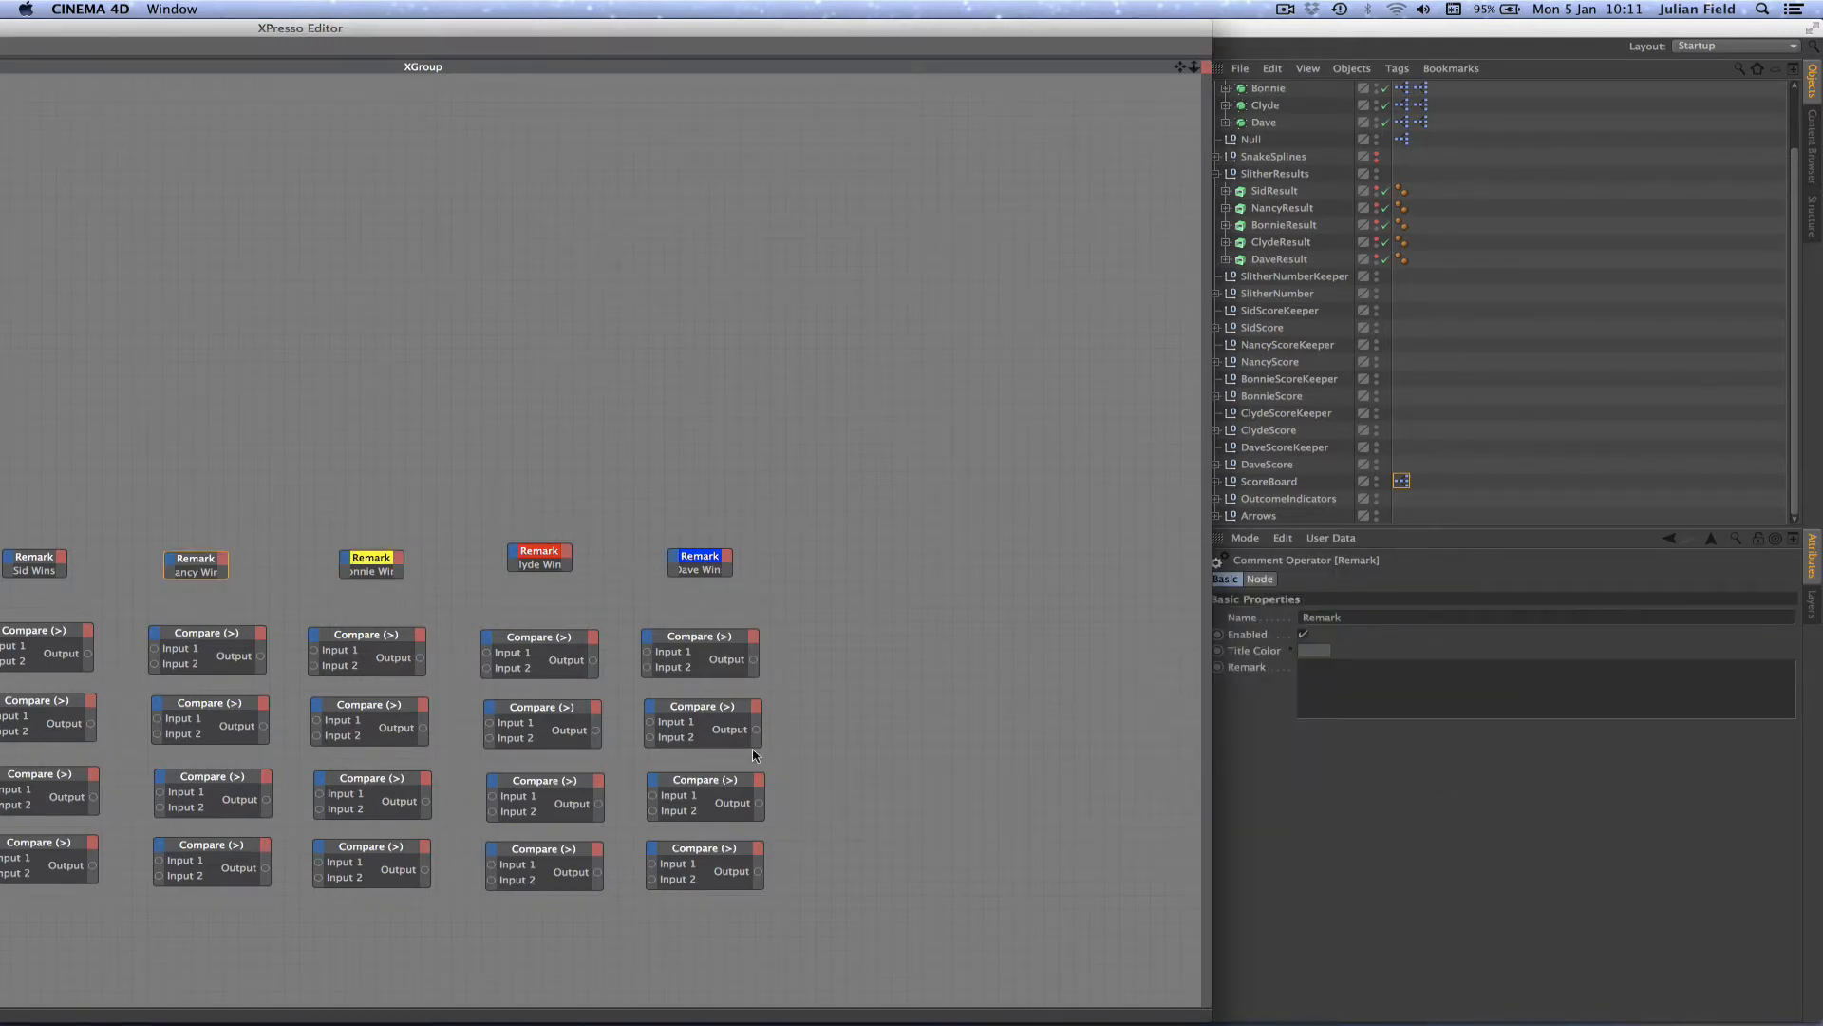
left_click(1316, 650)
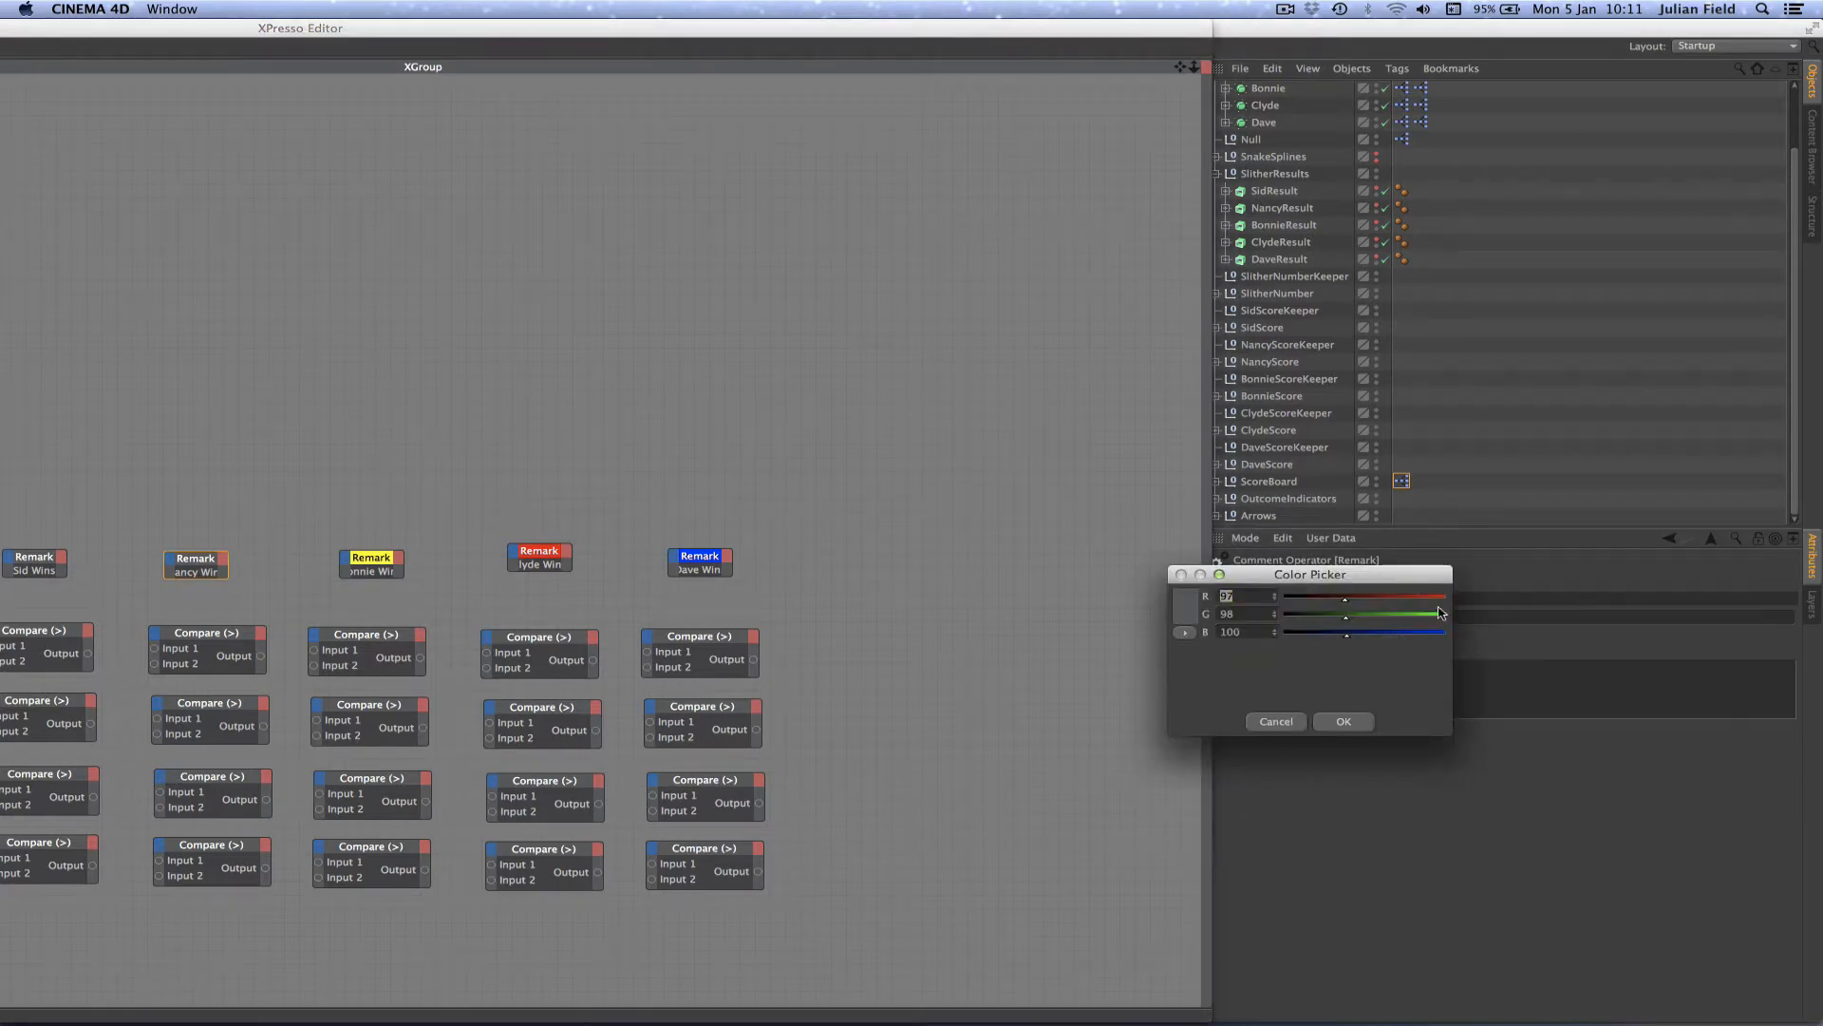
left_click_drag(1345, 601, 1450, 608)
left_click_drag(1345, 634, 1515, 641)
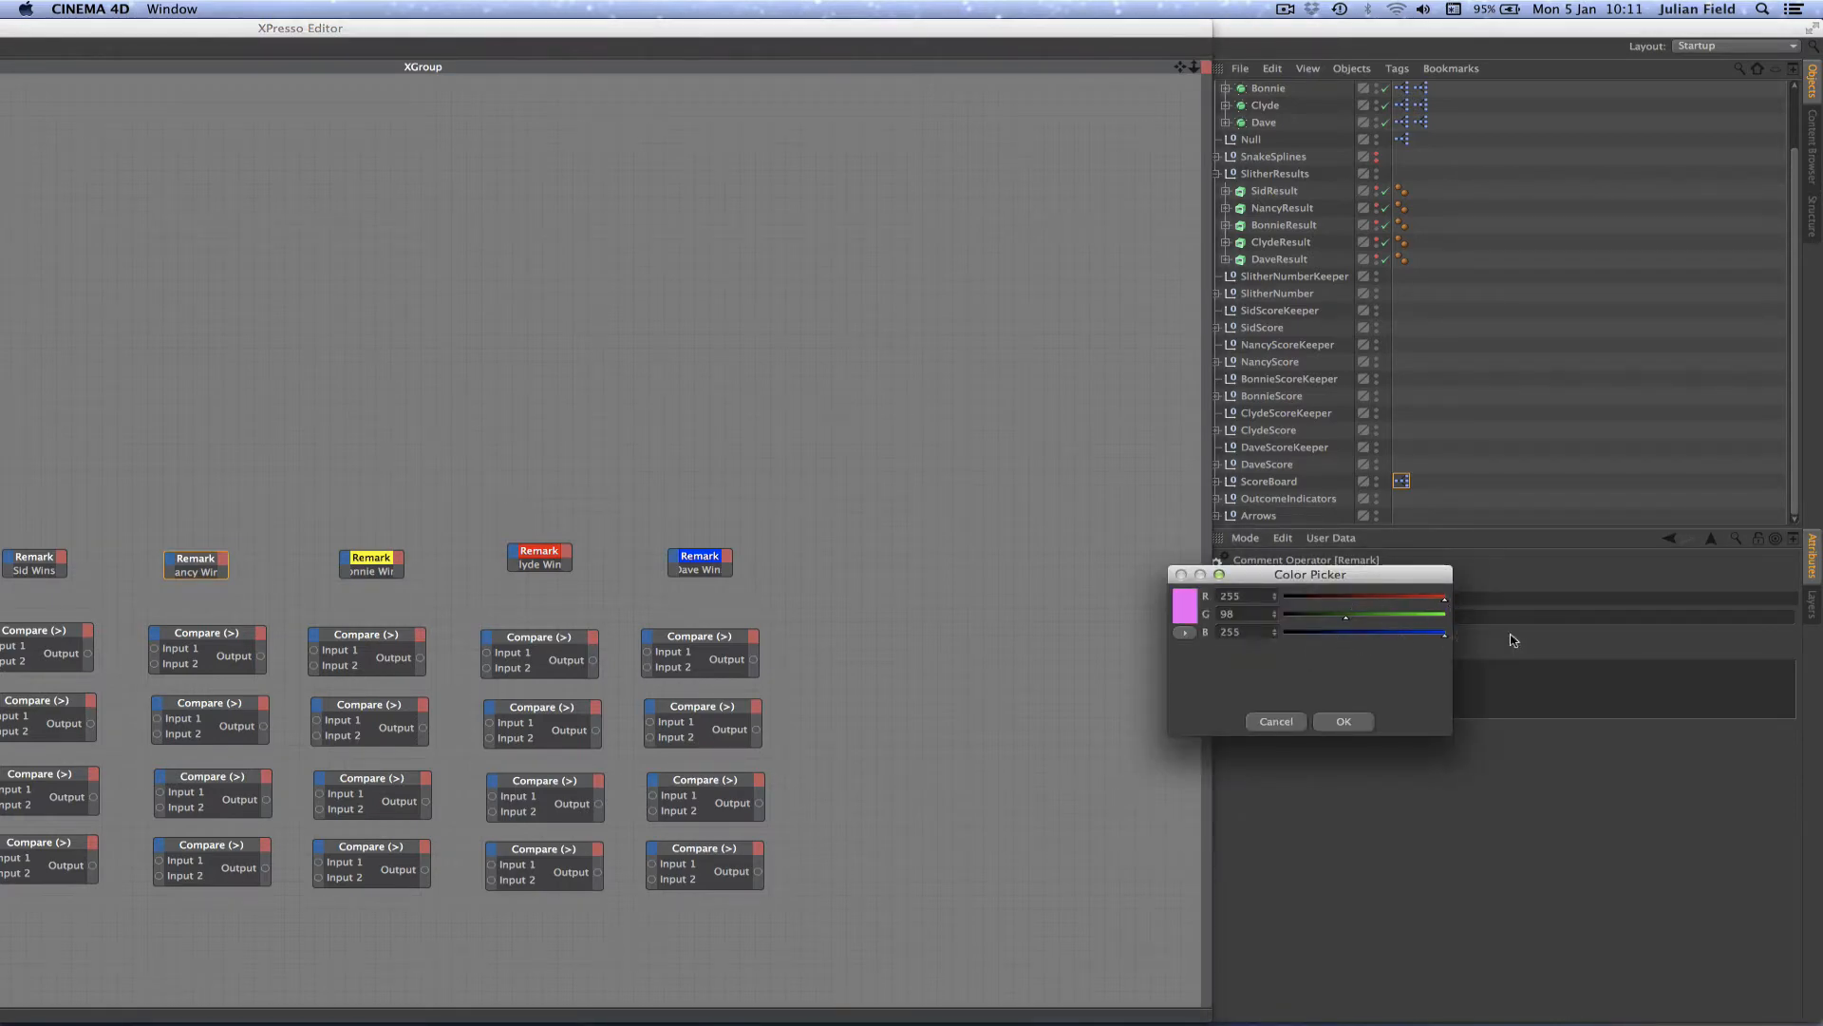
left_click(1368, 720)
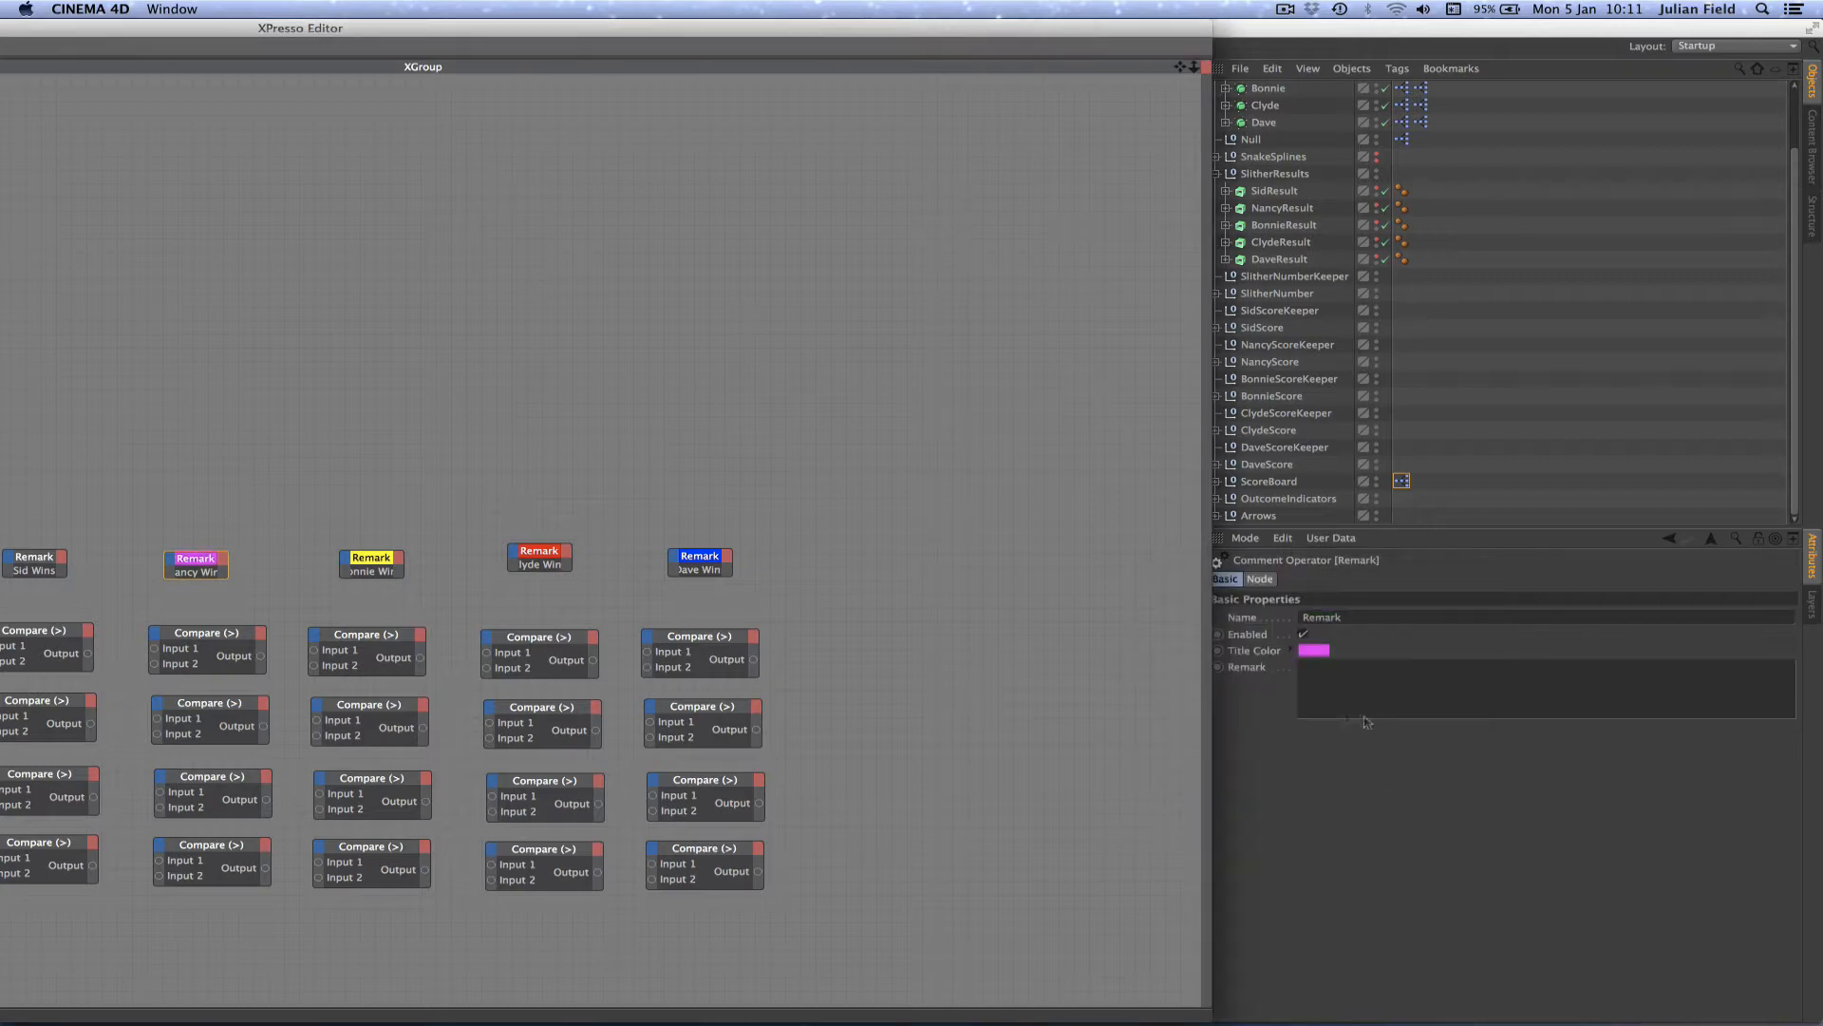
Step: Set the title colour of the "Sid Wins" Remark node to green, with R at 0 and G at 255
left_click(44, 561)
left_click(1319, 651)
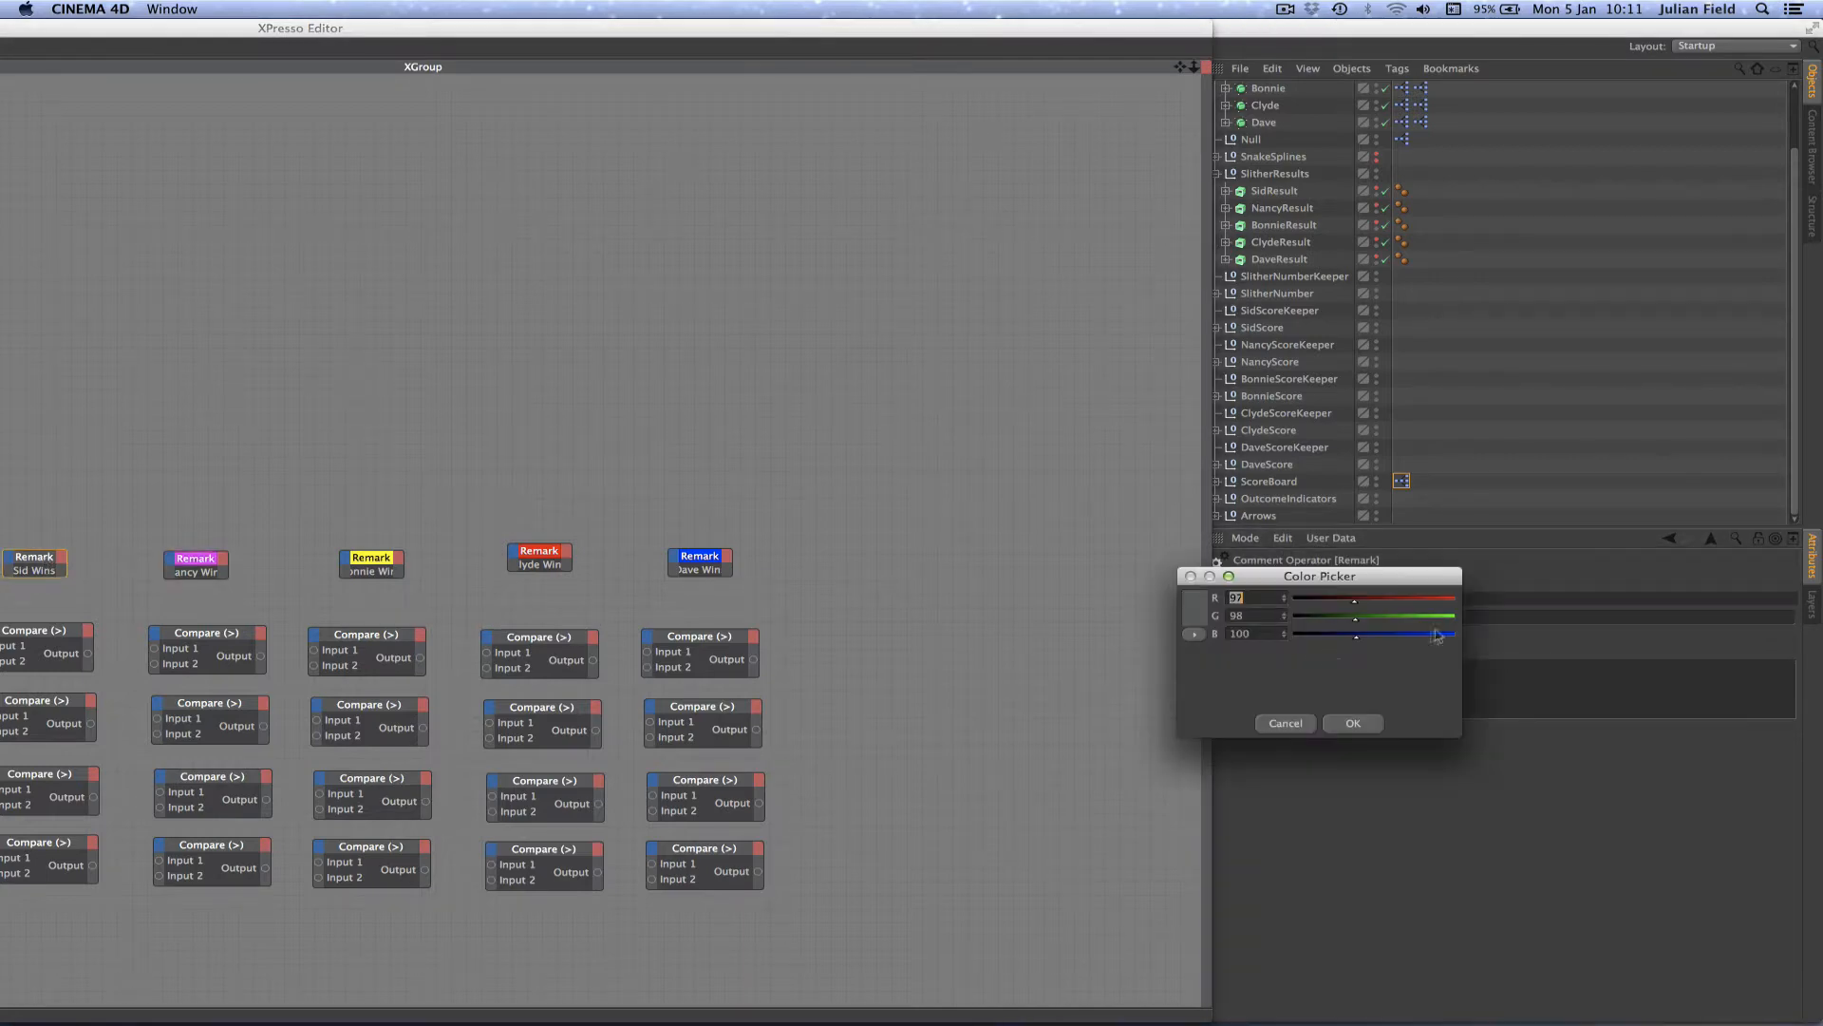
left_click_drag(1356, 622, 1548, 622)
left_click_drag(1368, 606, 1175, 605)
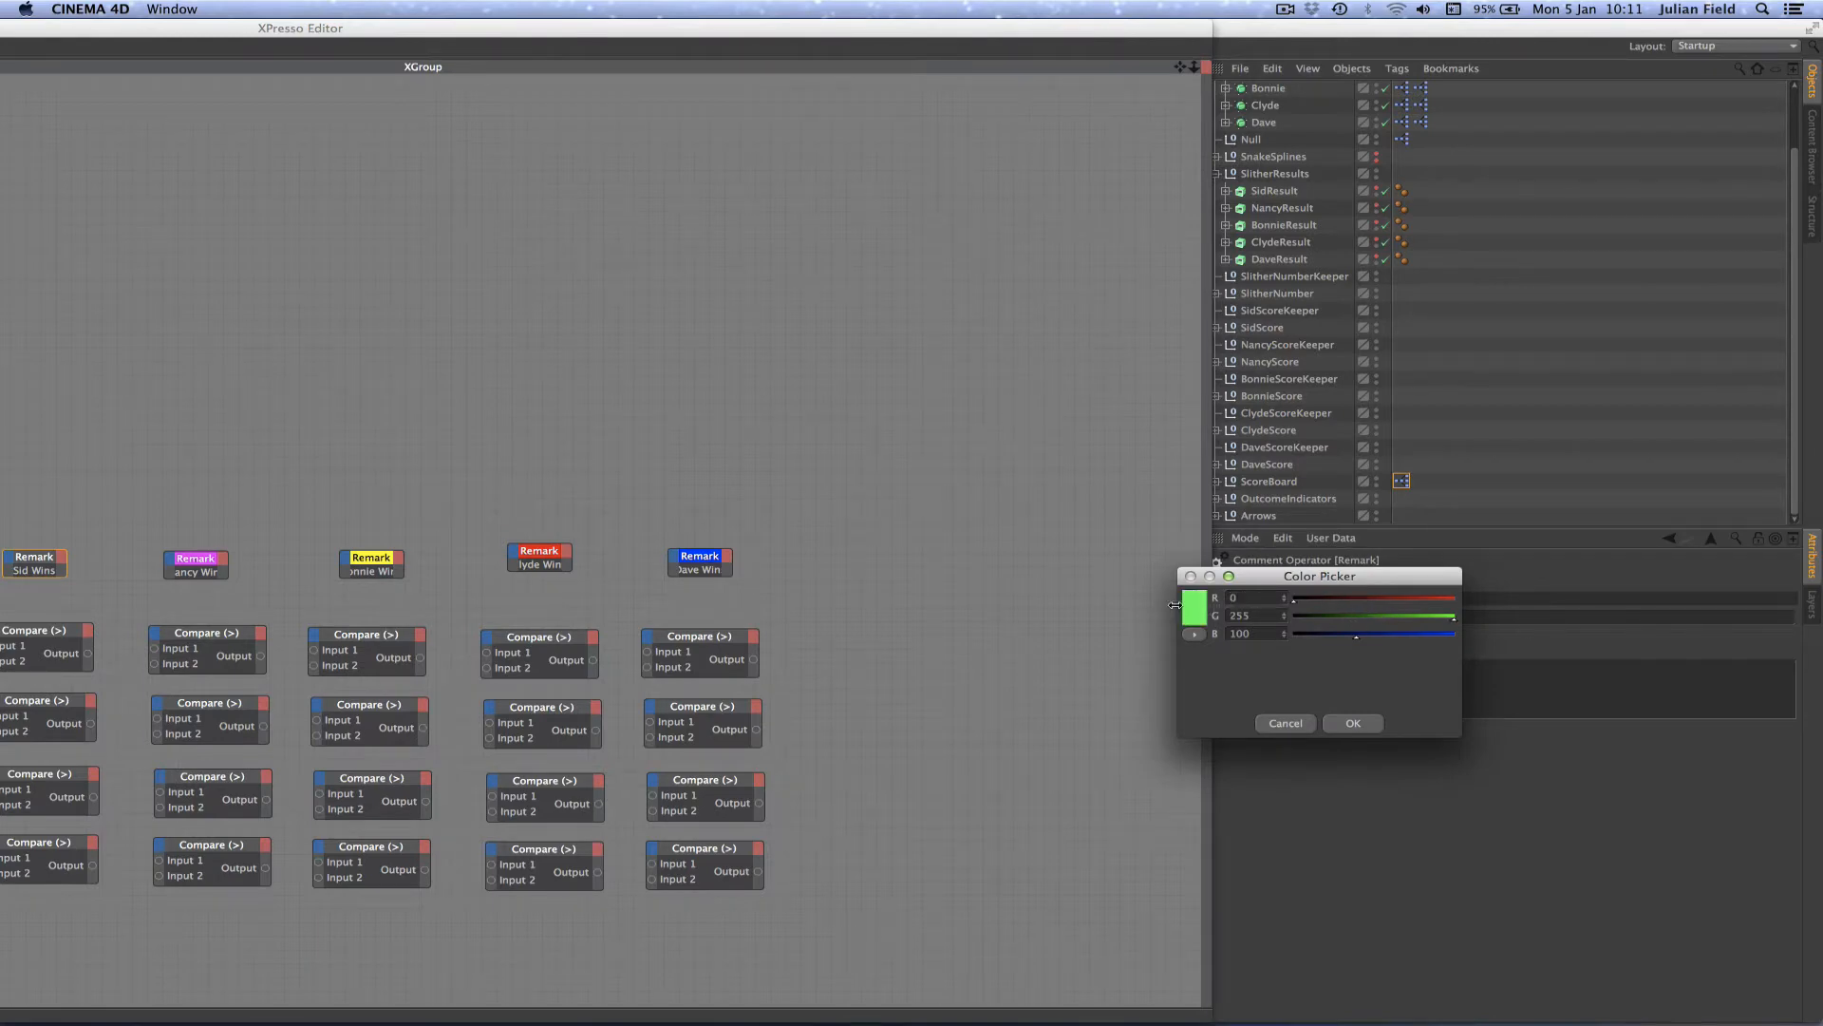
left_click(1341, 723)
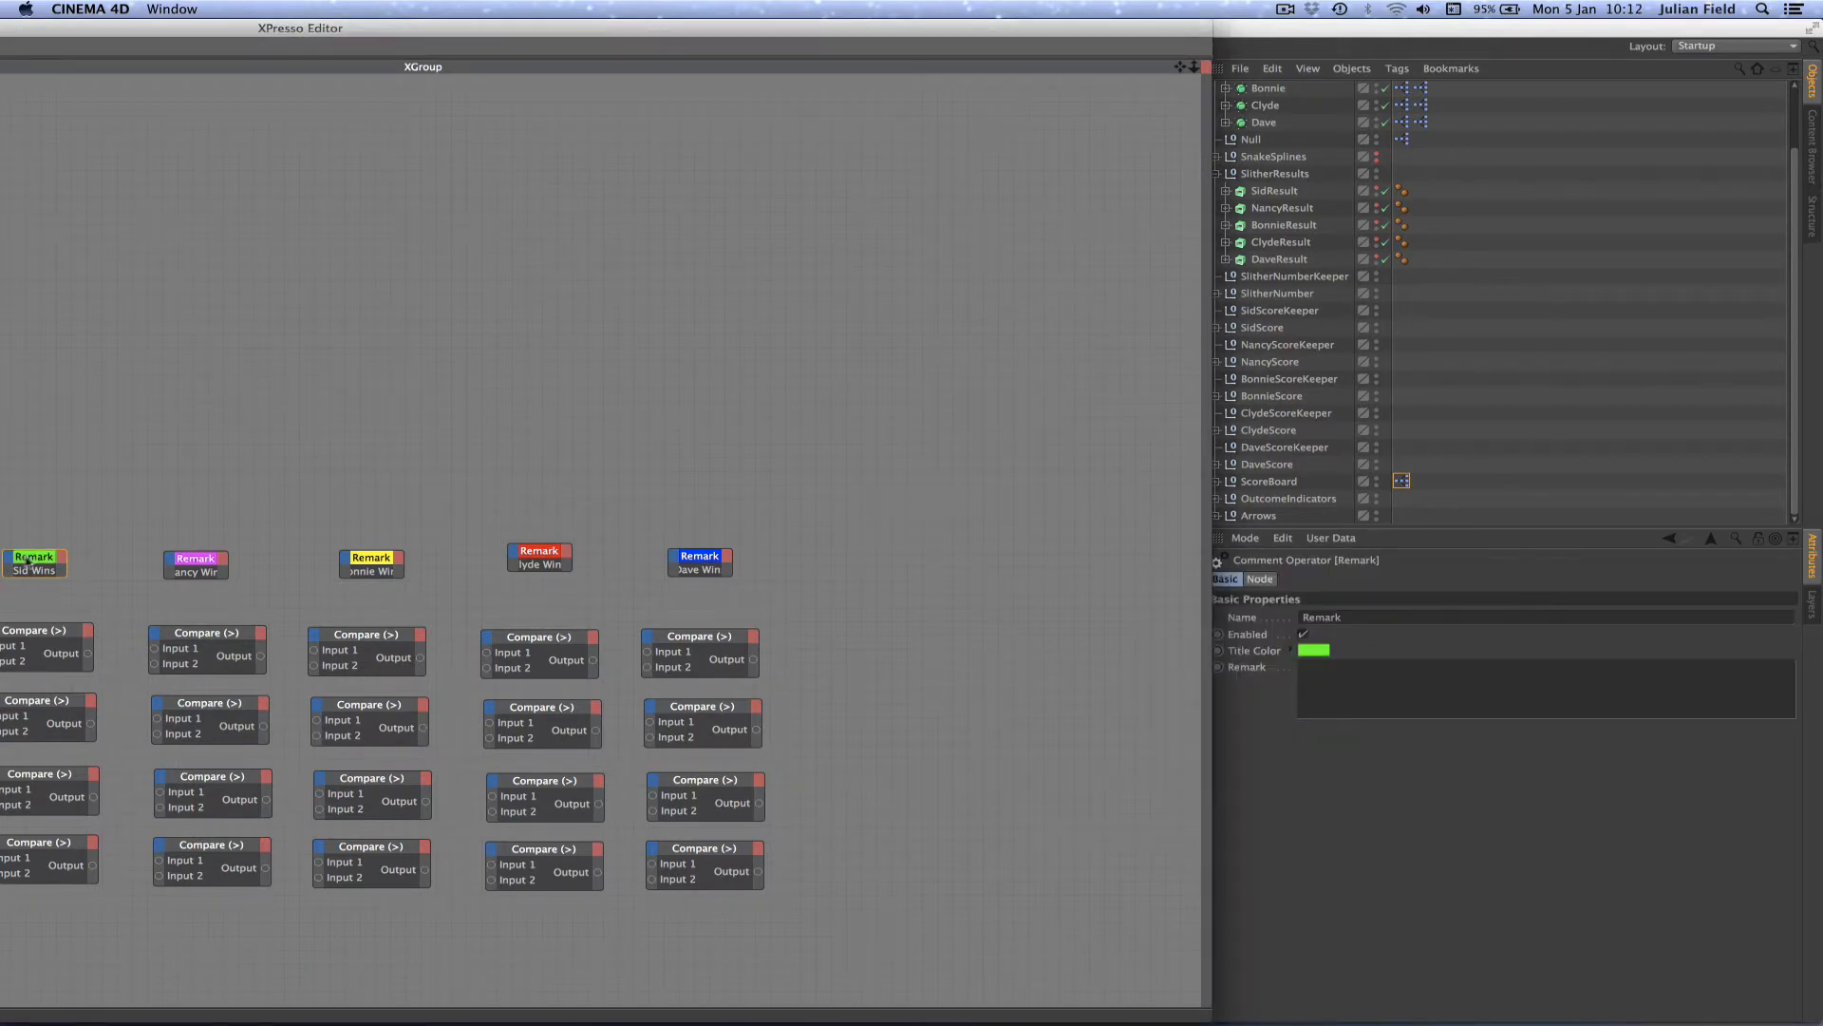
Step: Resize the five Remark nodes to fit their full comment text, from "Sid Wins" through "Dave Wins"
double_click(1019, 30)
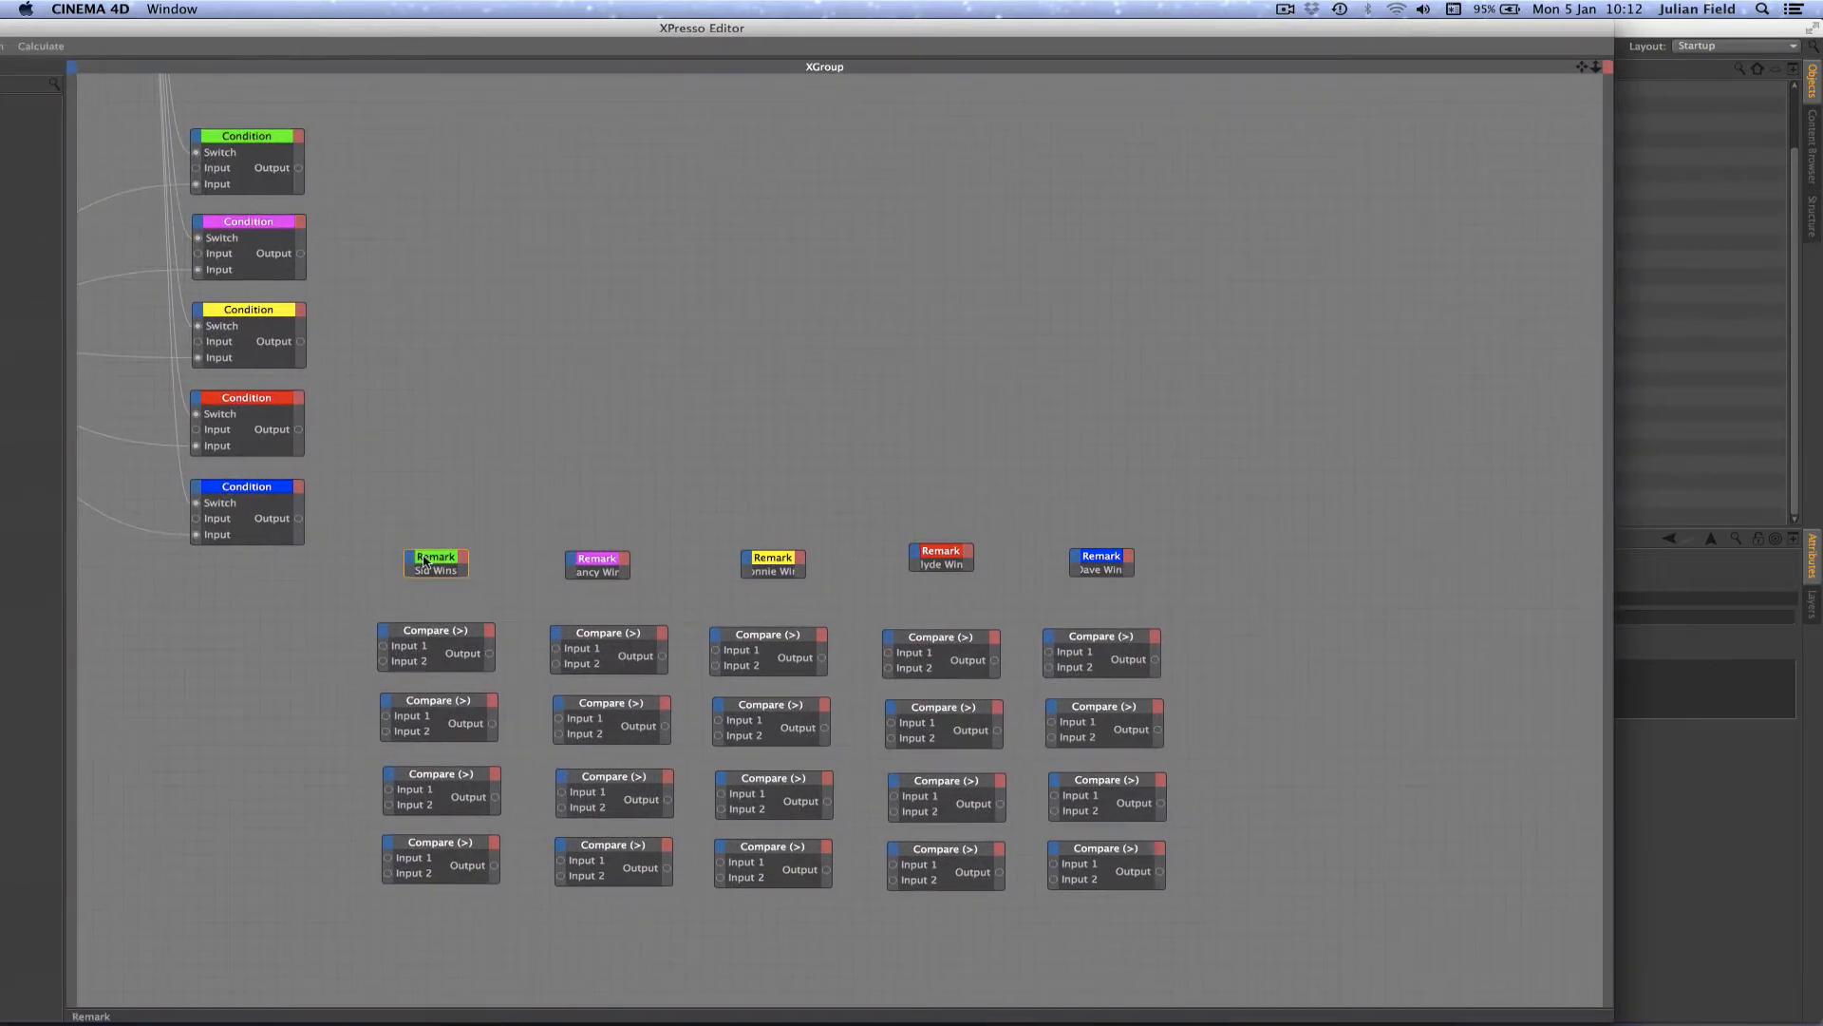
double_click(430, 560)
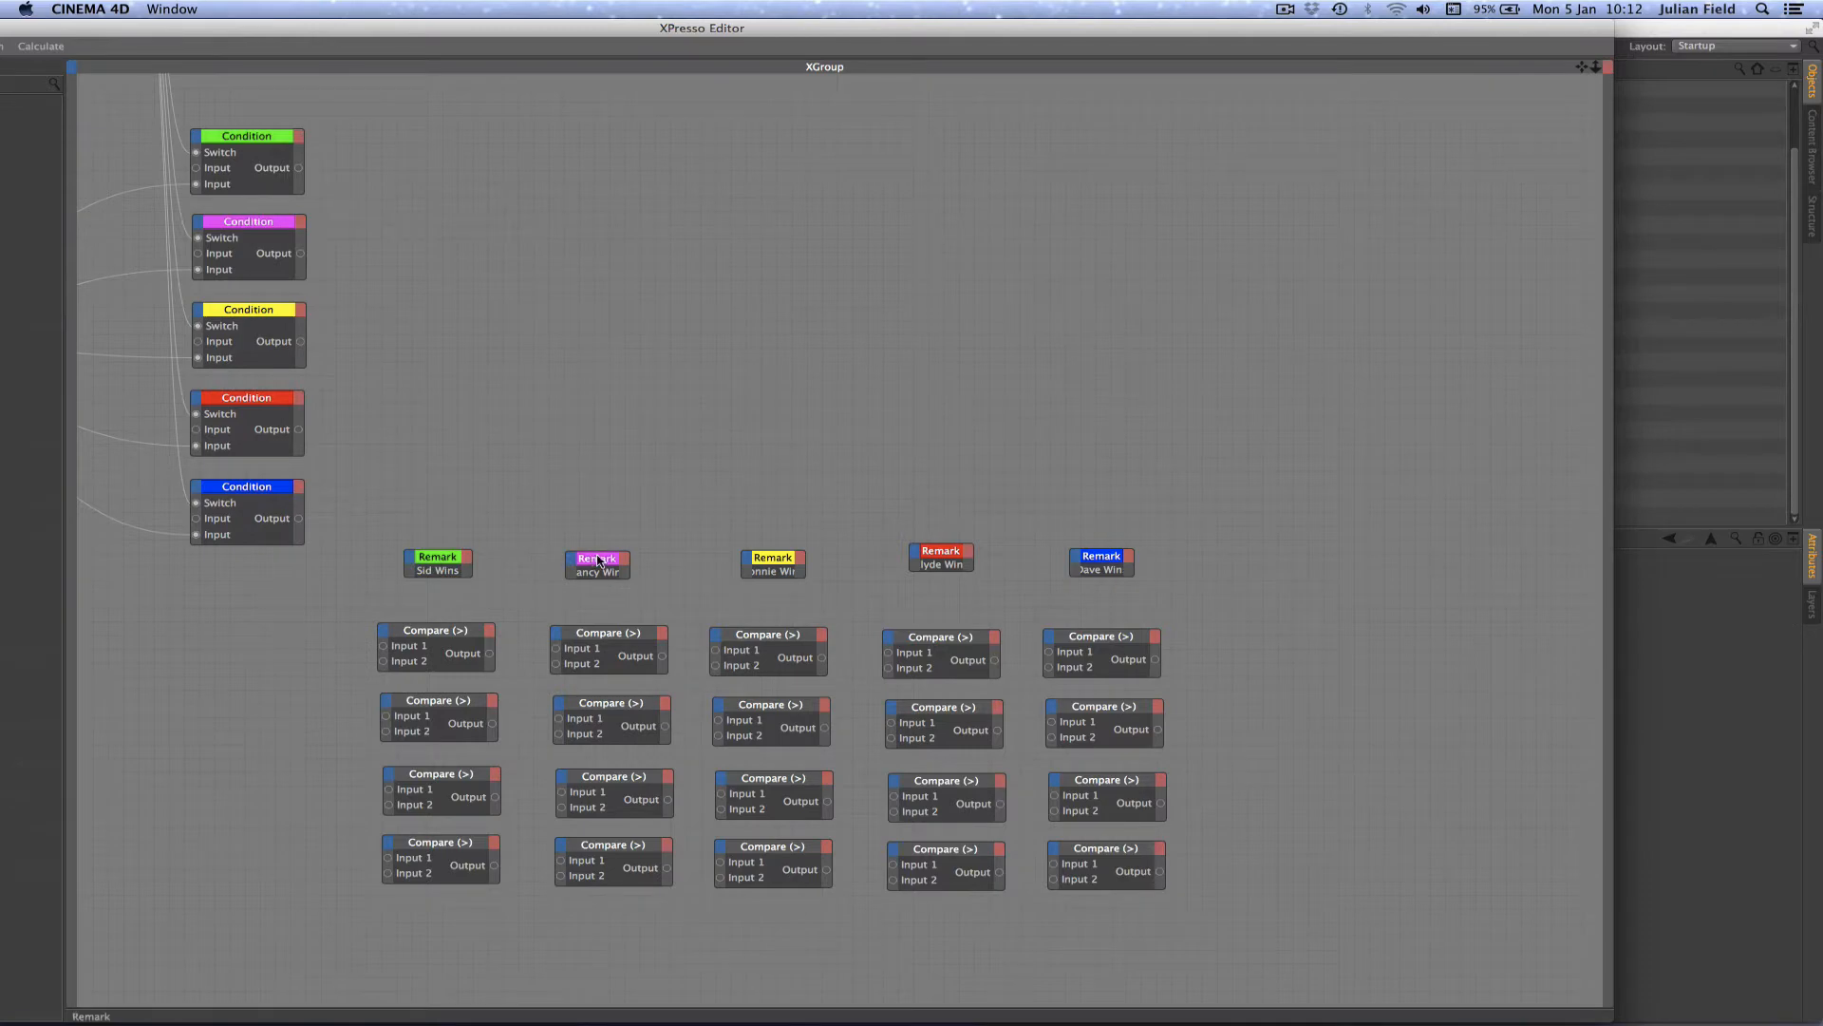
double_click(598, 561)
double_click(781, 561)
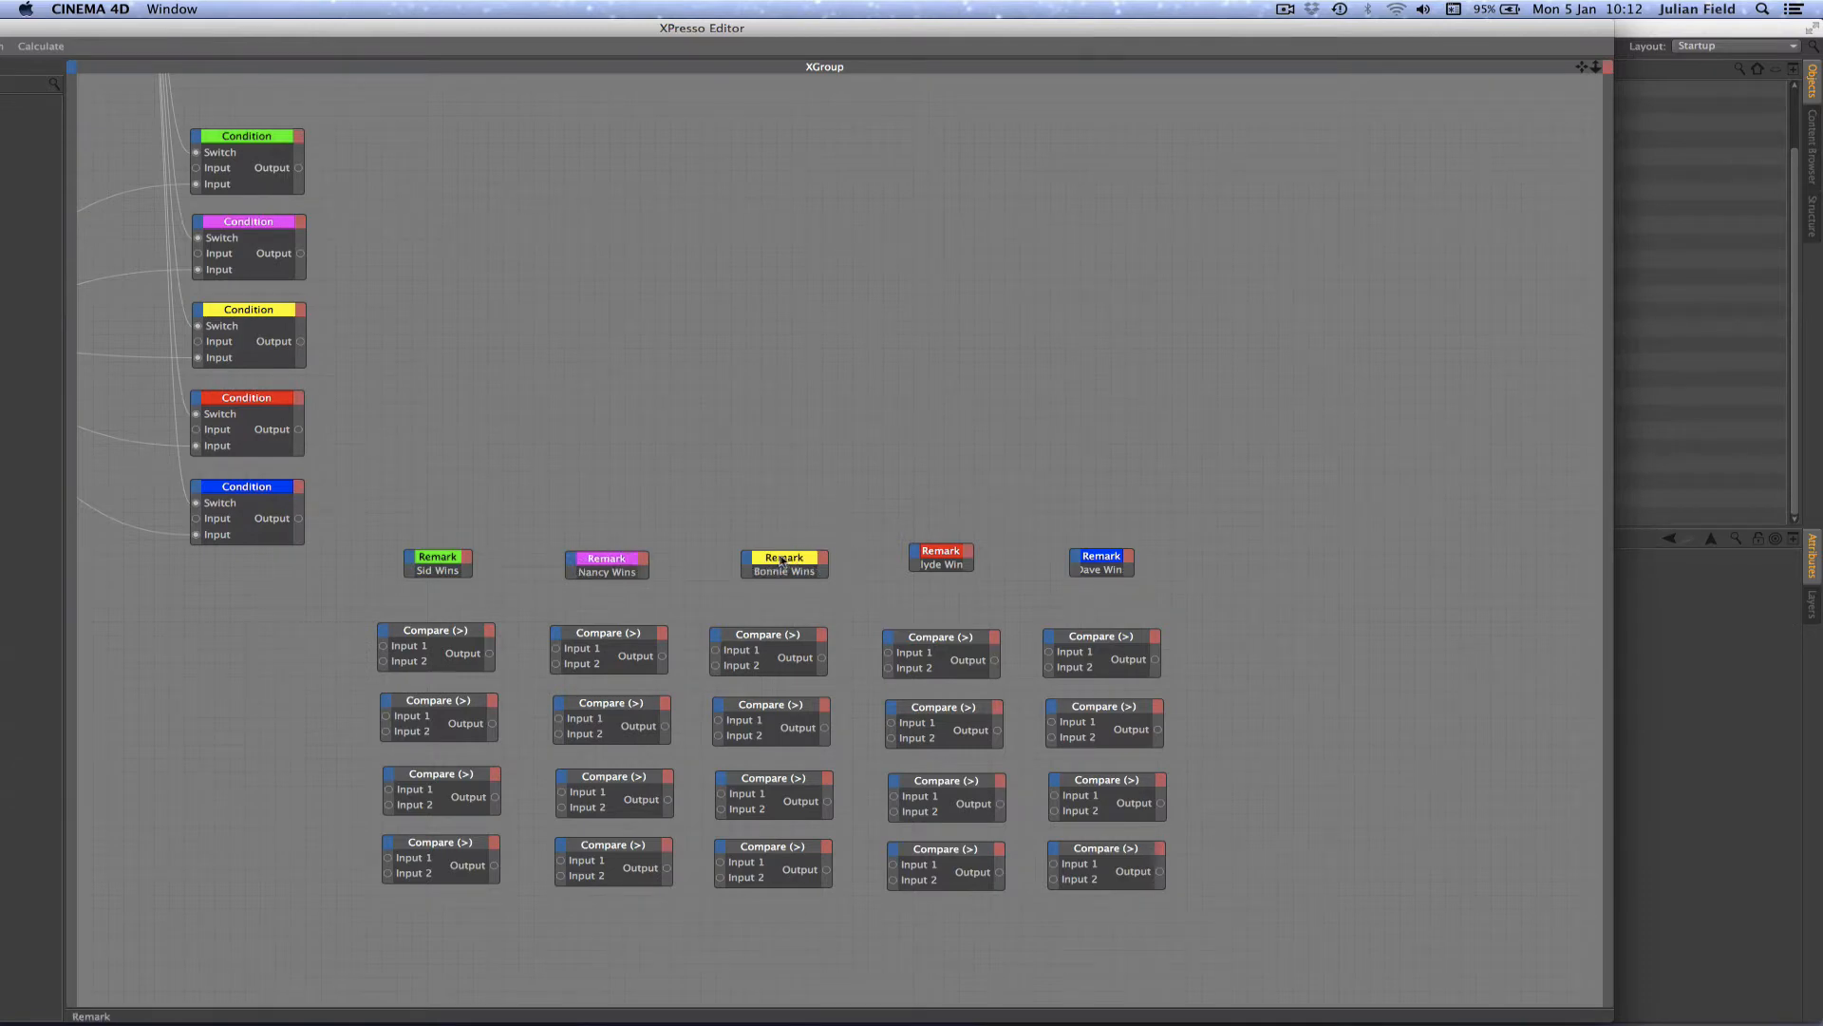
double_click(926, 551)
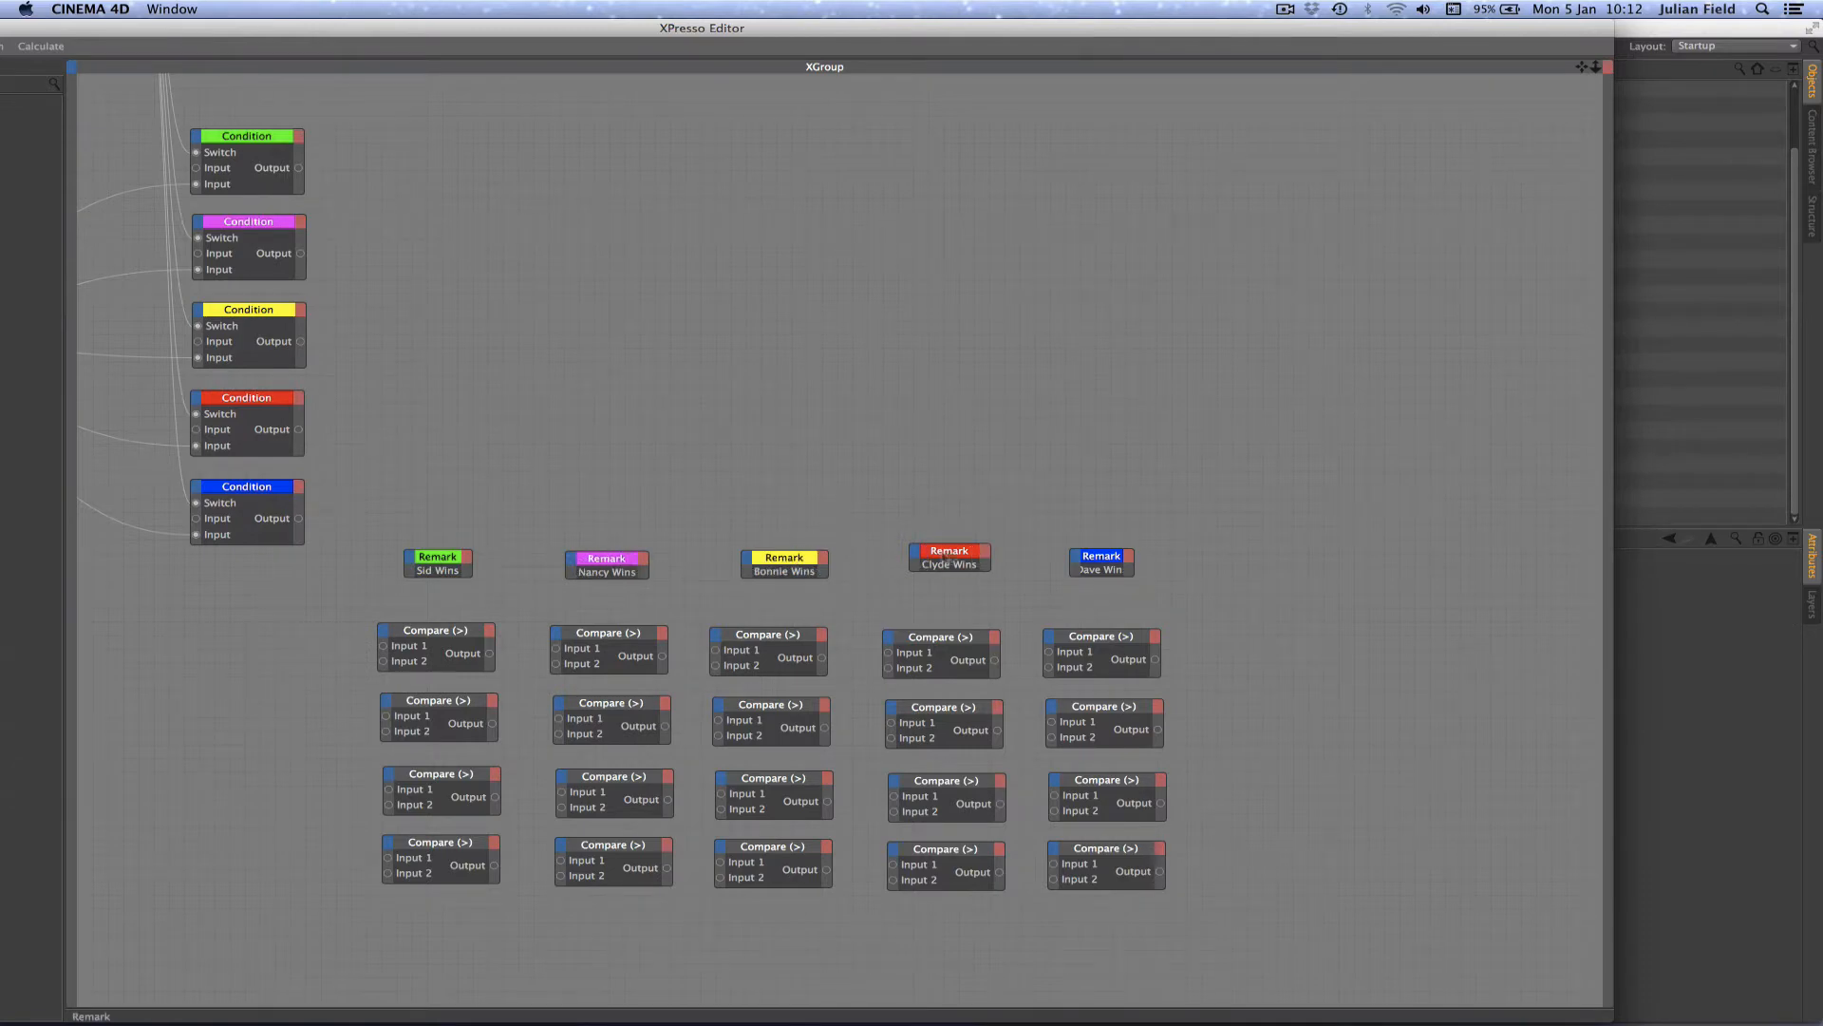
double_click(1113, 559)
Step: Move the "Clyde Wins" and "Dave Wins" Remark nodes slightly down, in line with the other remarks
left_click_drag(951, 552, 939, 563)
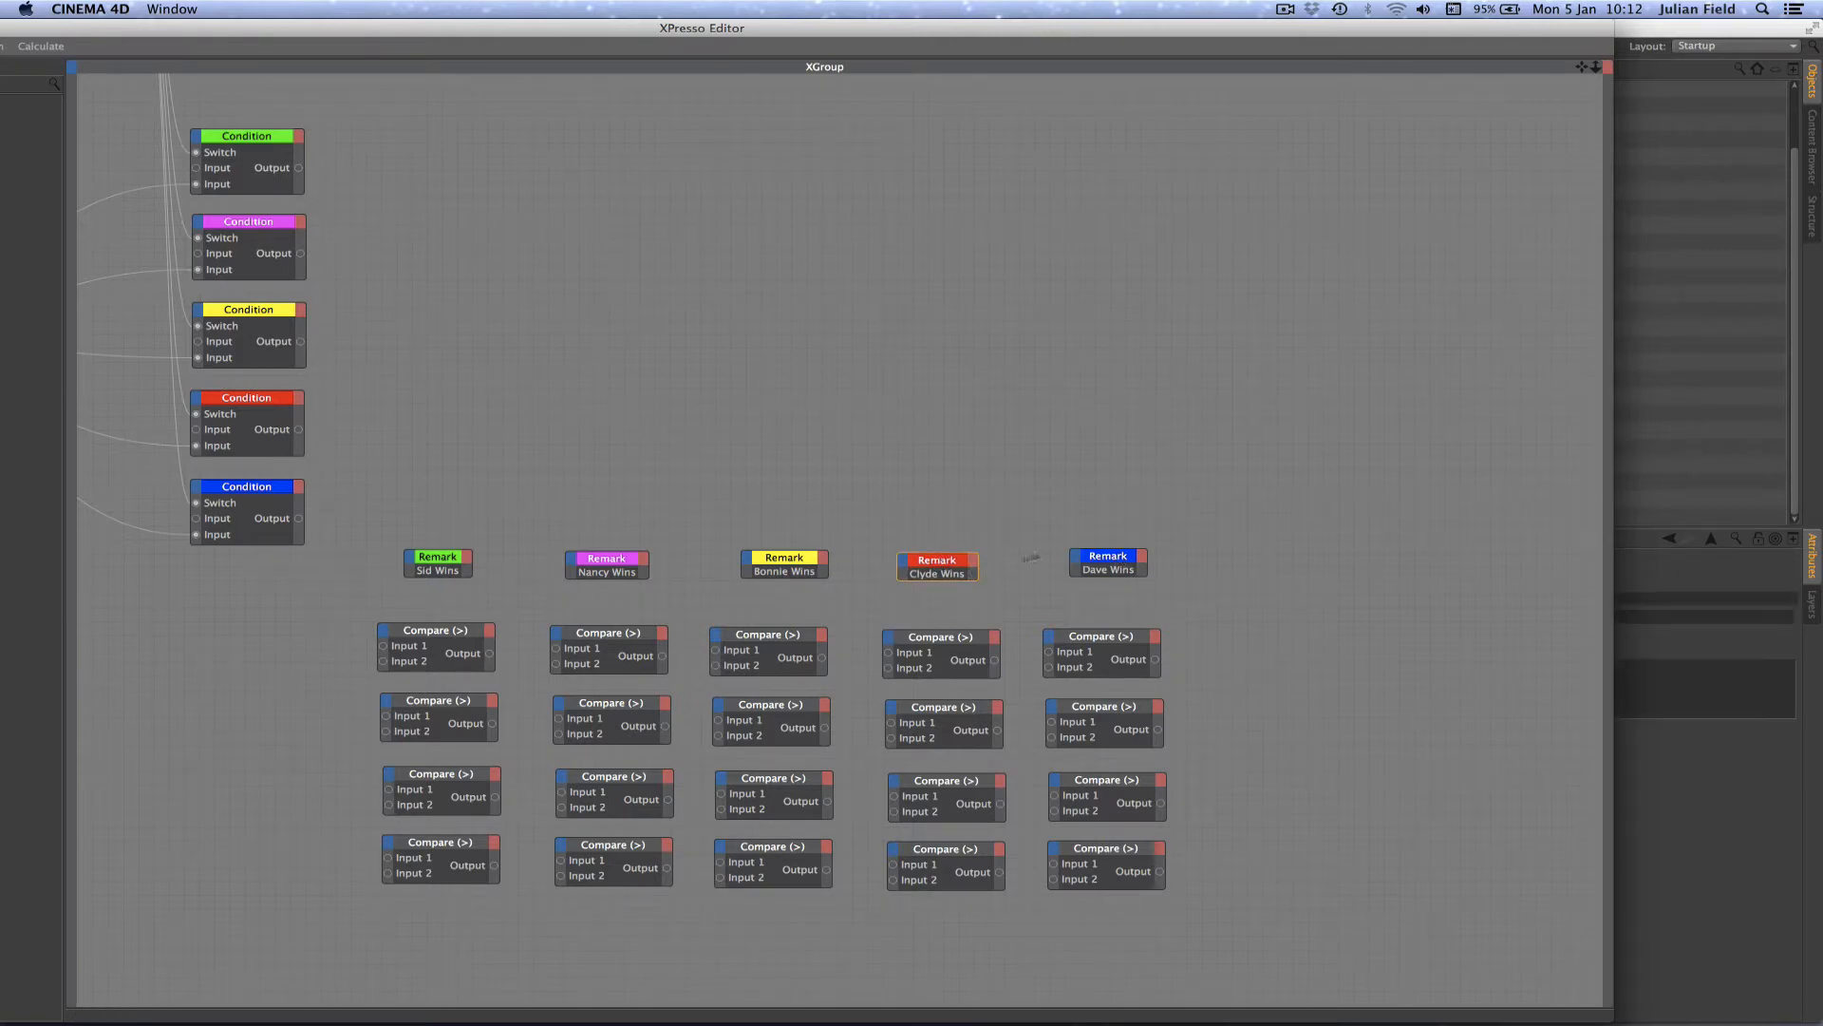
left_click(1106, 564)
left_click_drag(1108, 564, 1108, 571)
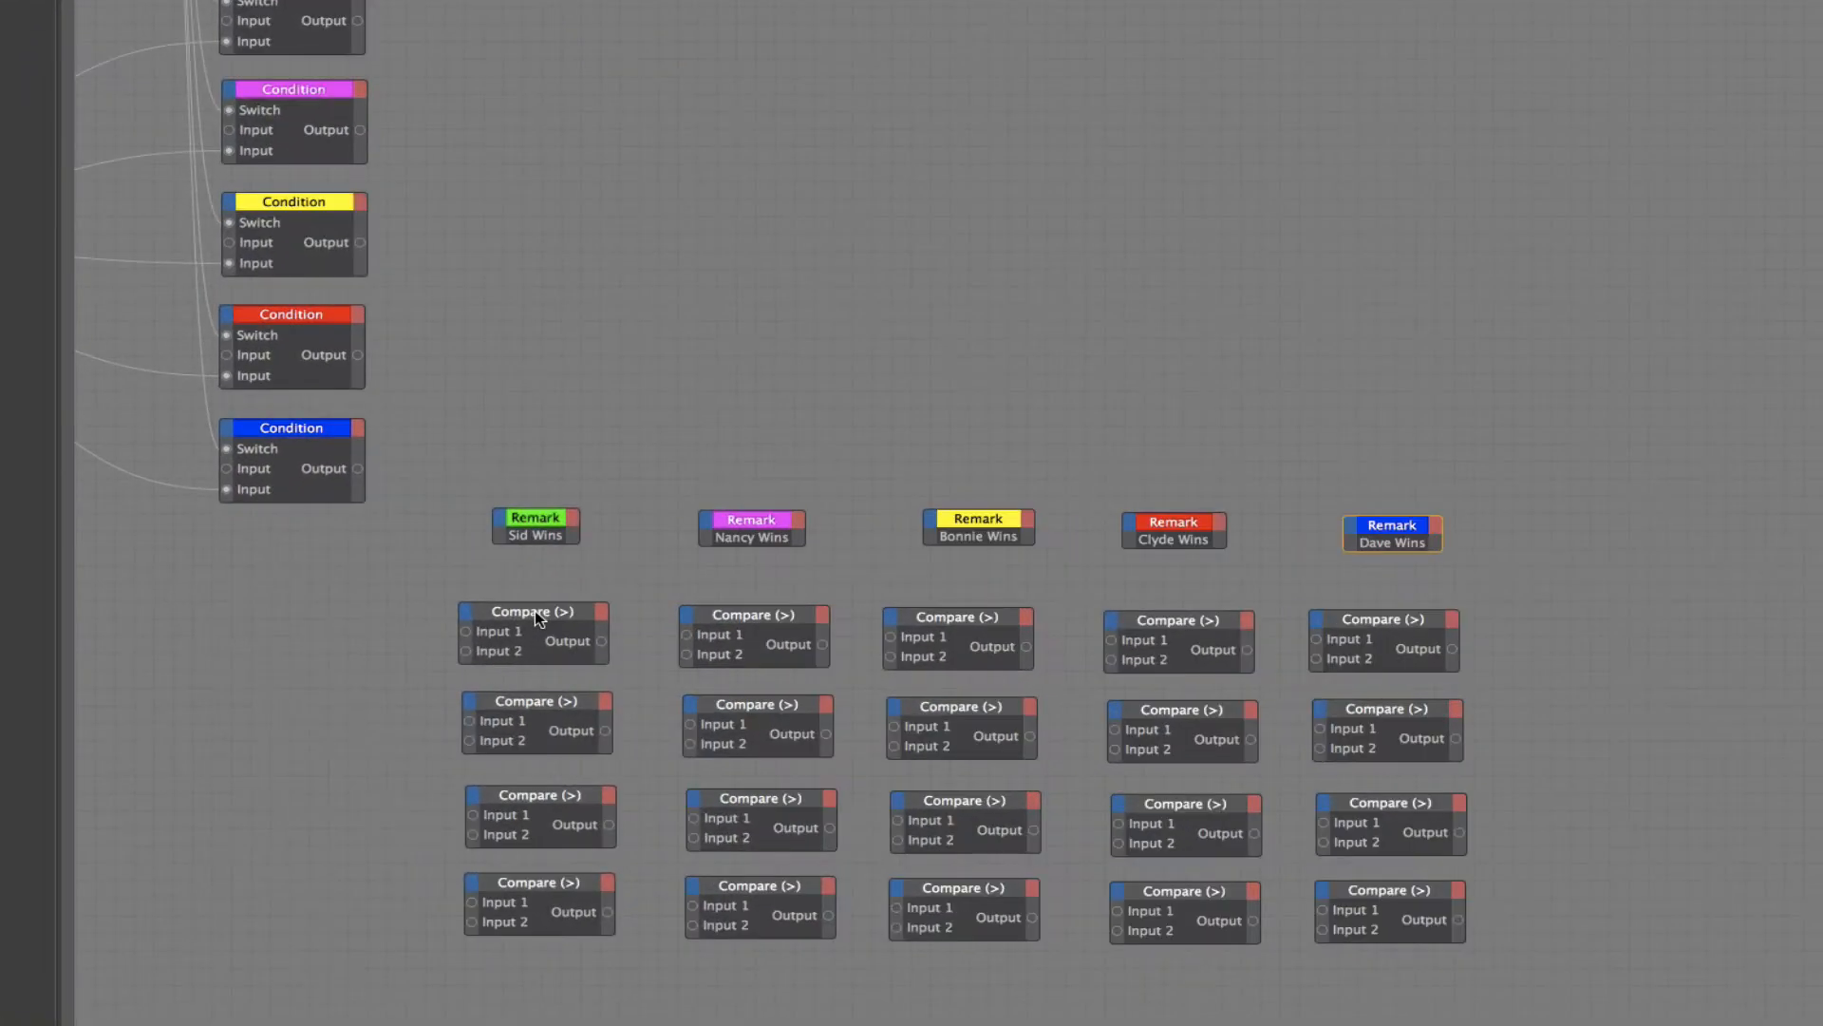
Step: Set the title colour of the first Compare node under "Sid Wins" to yellow (RGB 255, 255, 0)
left_click(538, 619)
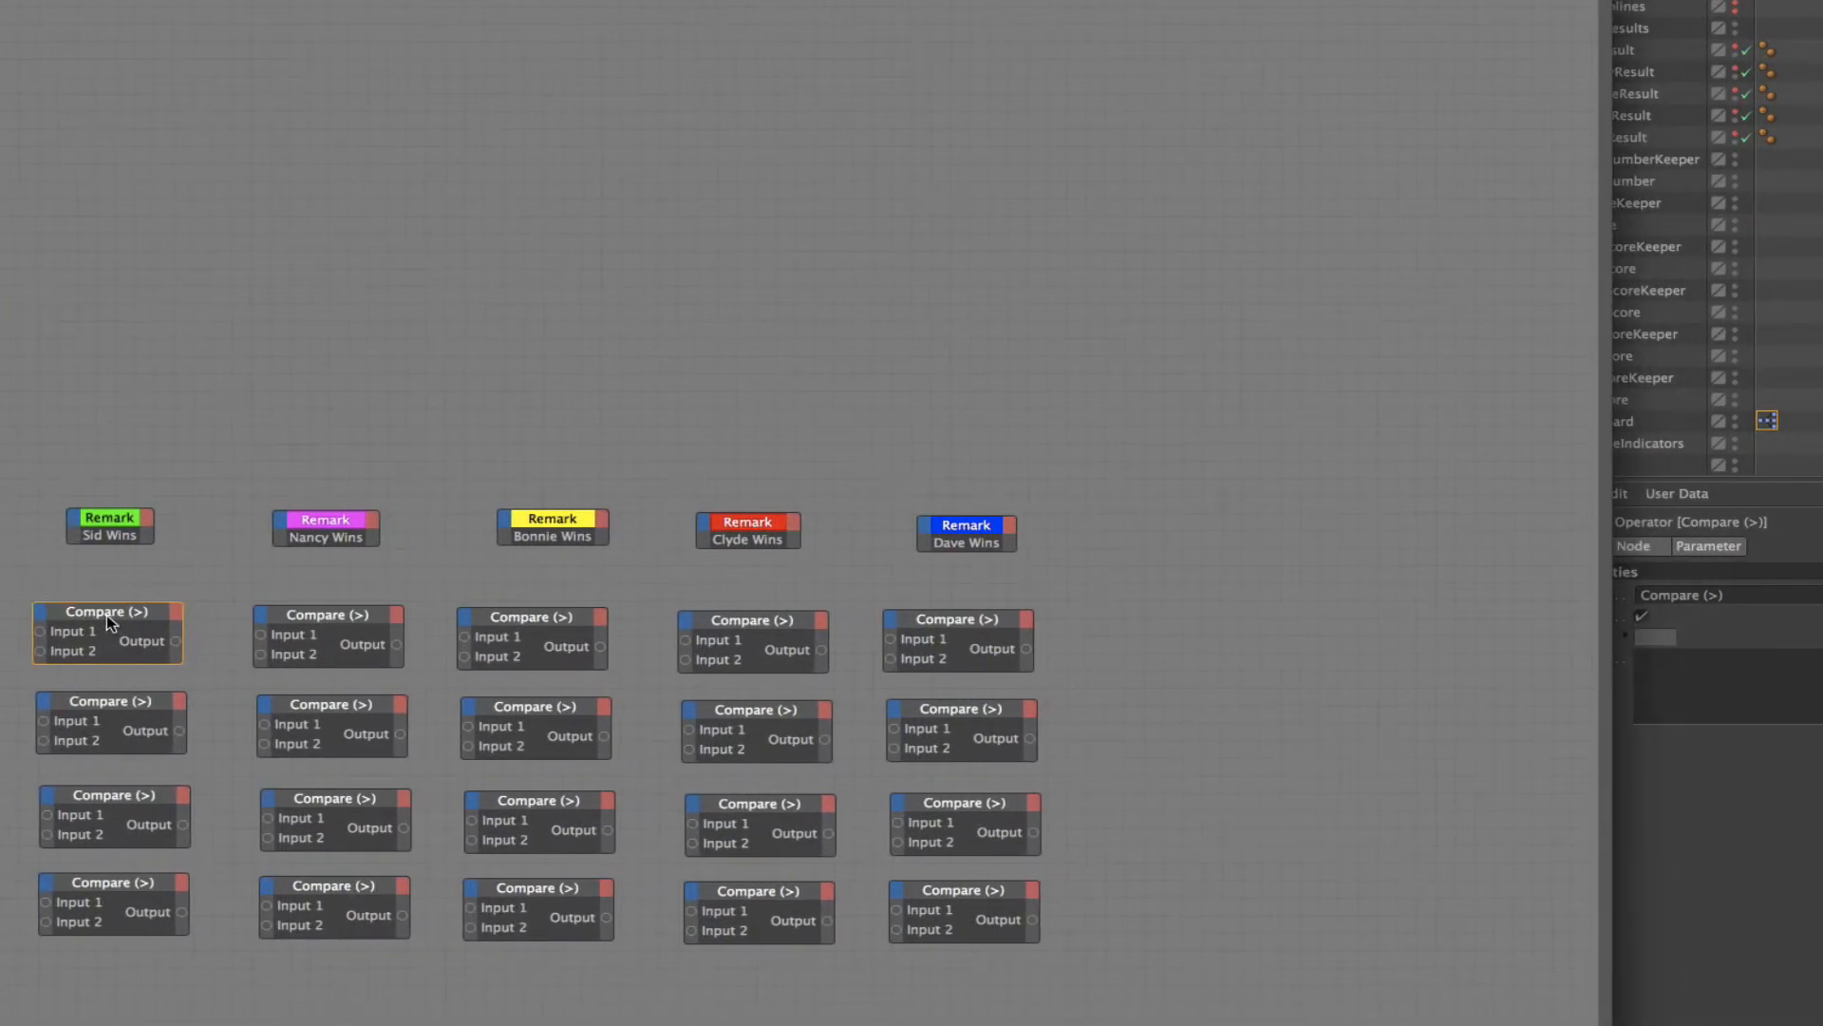
left_click(1655, 636)
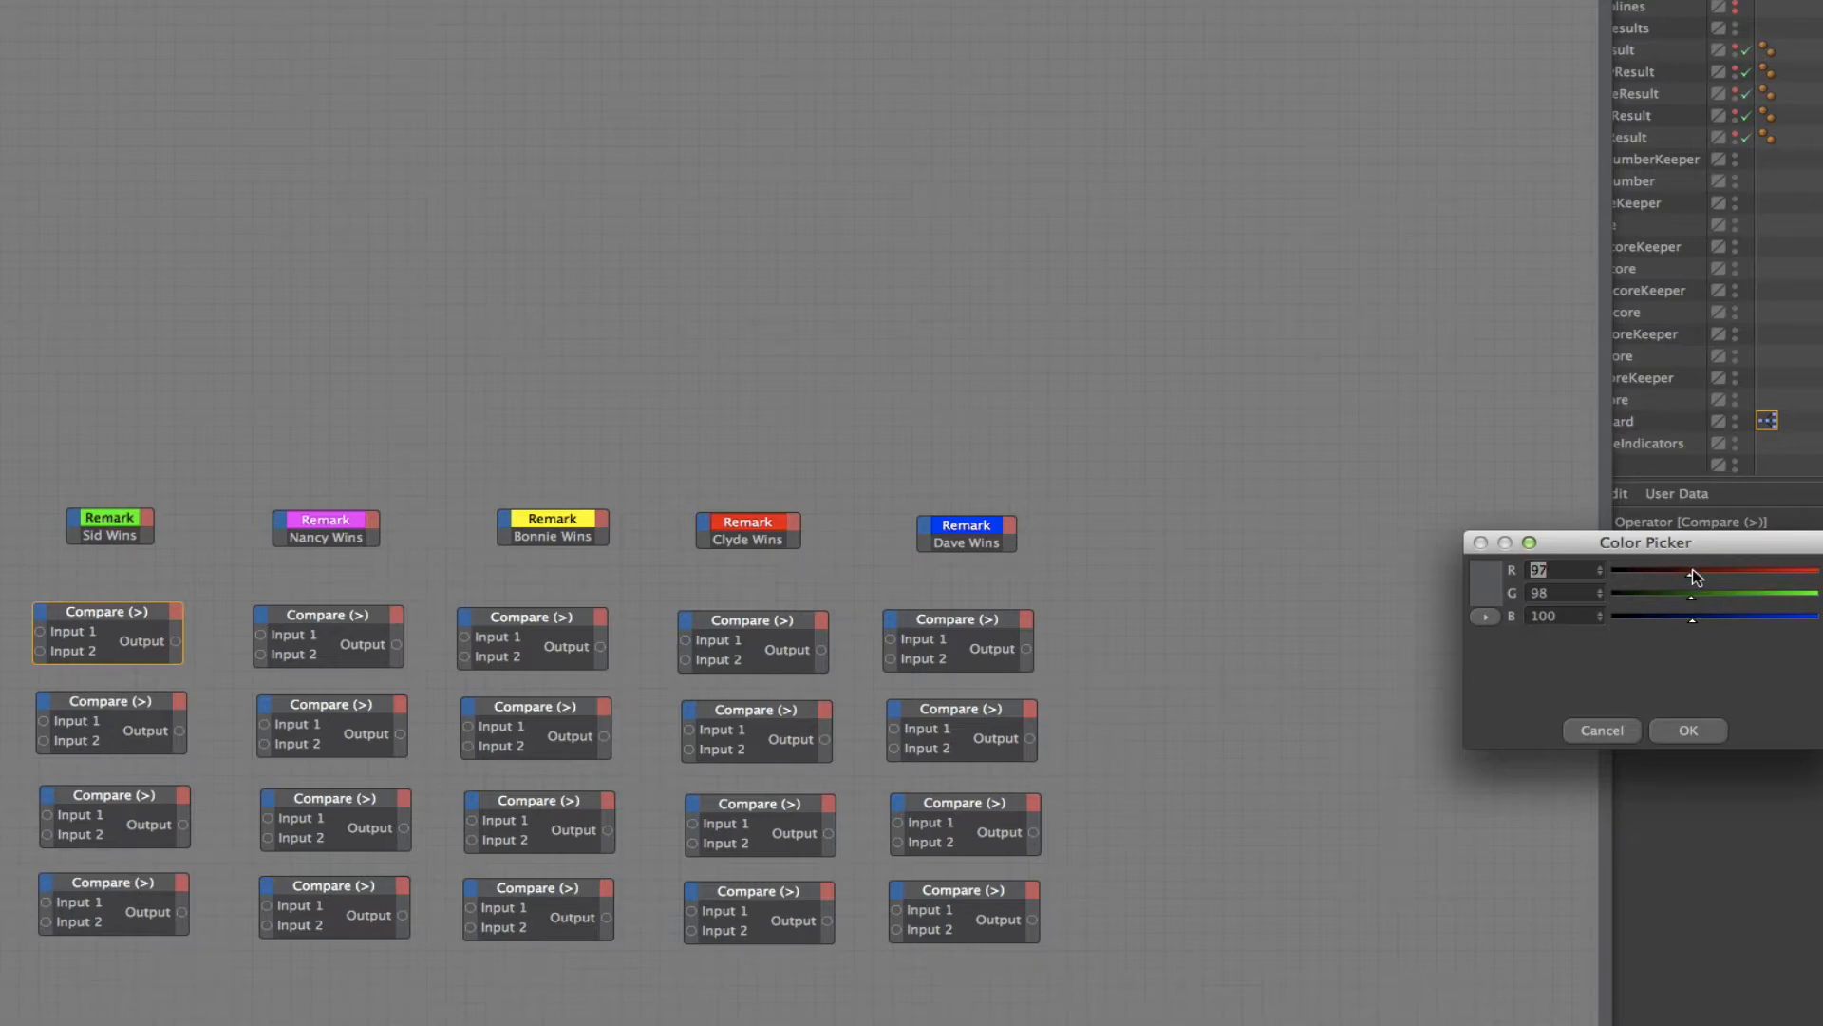
type("235")
key("Return")
left_click_drag(1707, 604, 1796, 583)
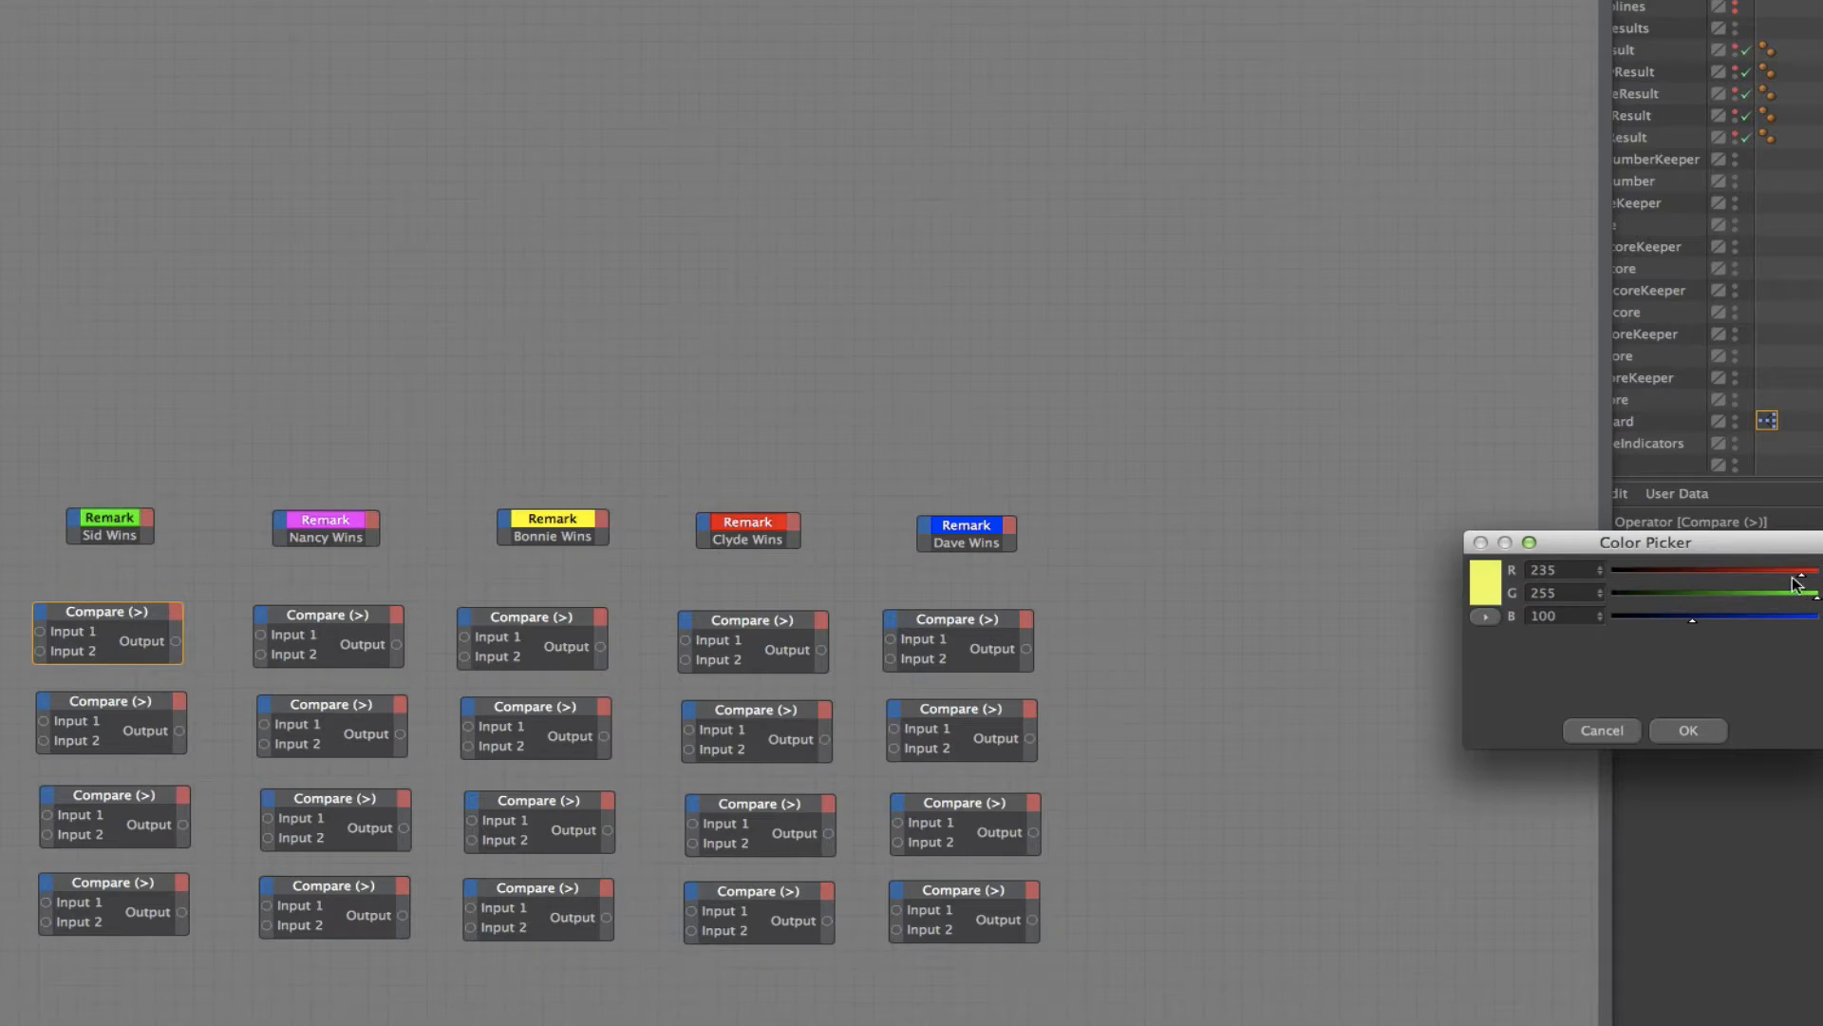
left_click_drag(1689, 623, 1574, 628)
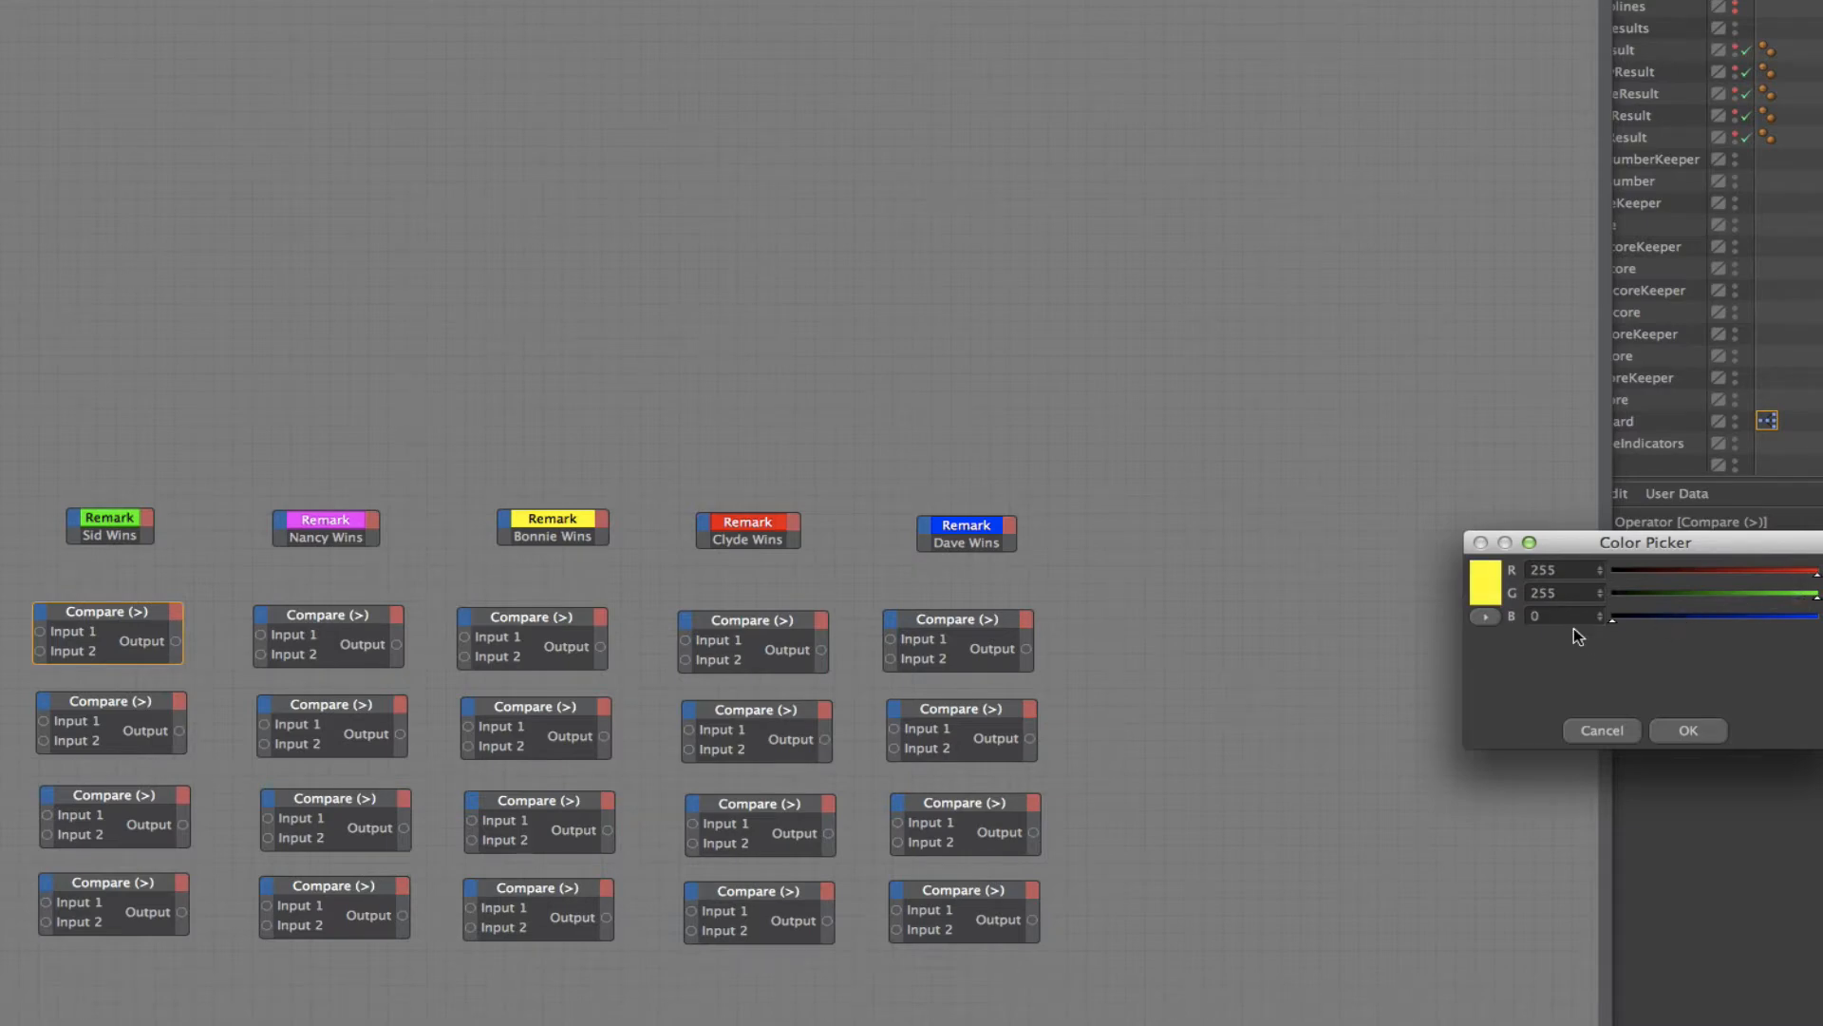
left_click(1688, 731)
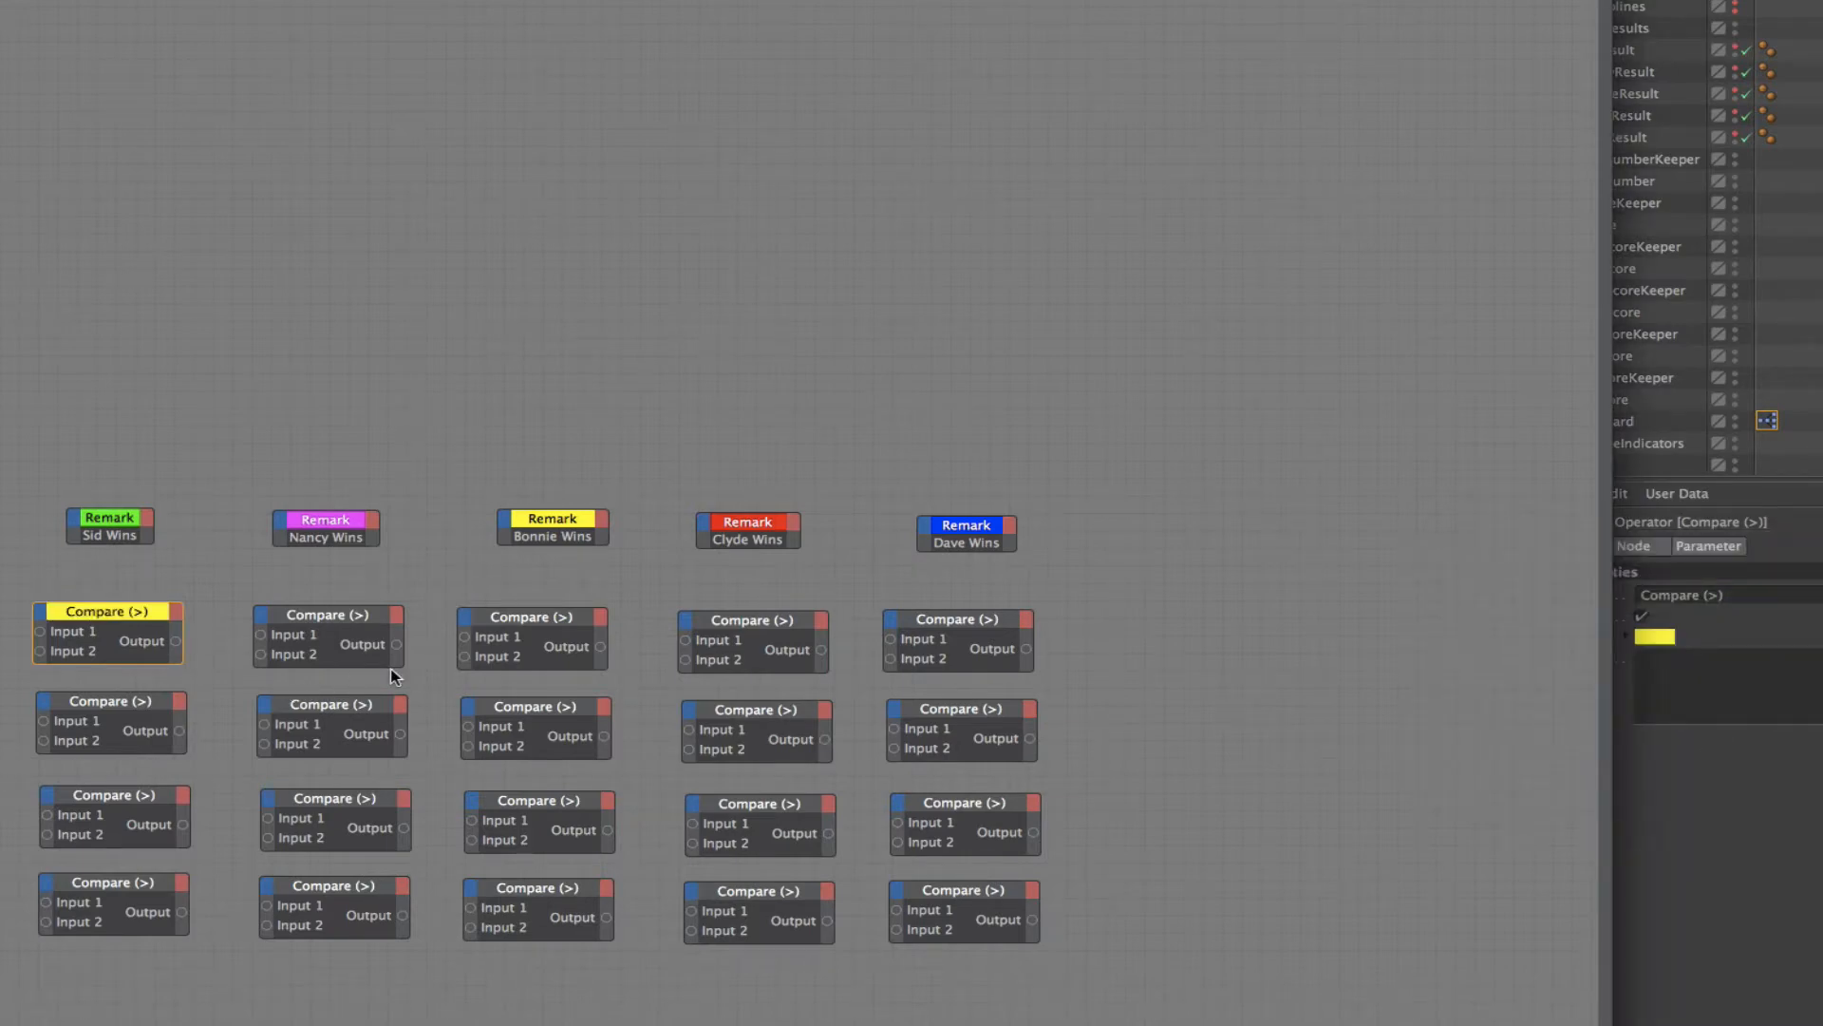
Step: Set the title colour of the first Compare node under "Sid Wins" to magenta (RGB 255, 0, 255)
left_click(1640, 638)
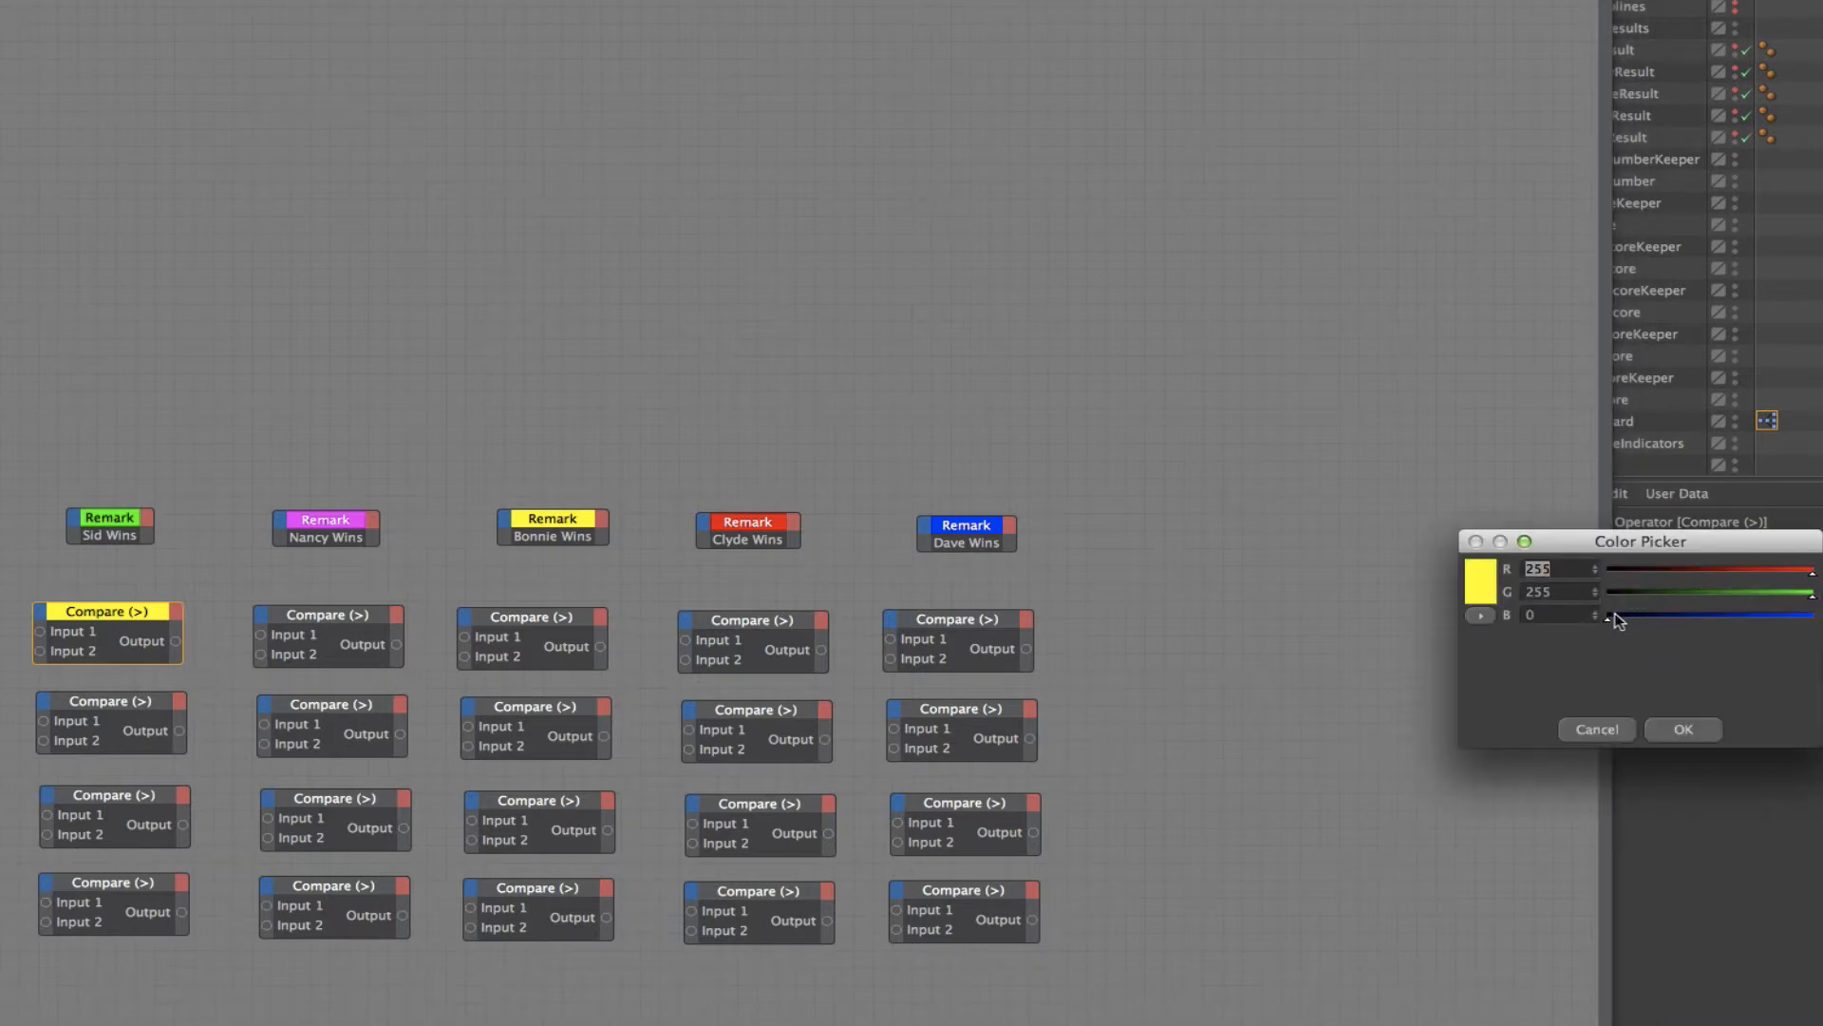
left_click_drag(1610, 619, 1810, 617)
left_click_drag(1648, 589, 1605, 595)
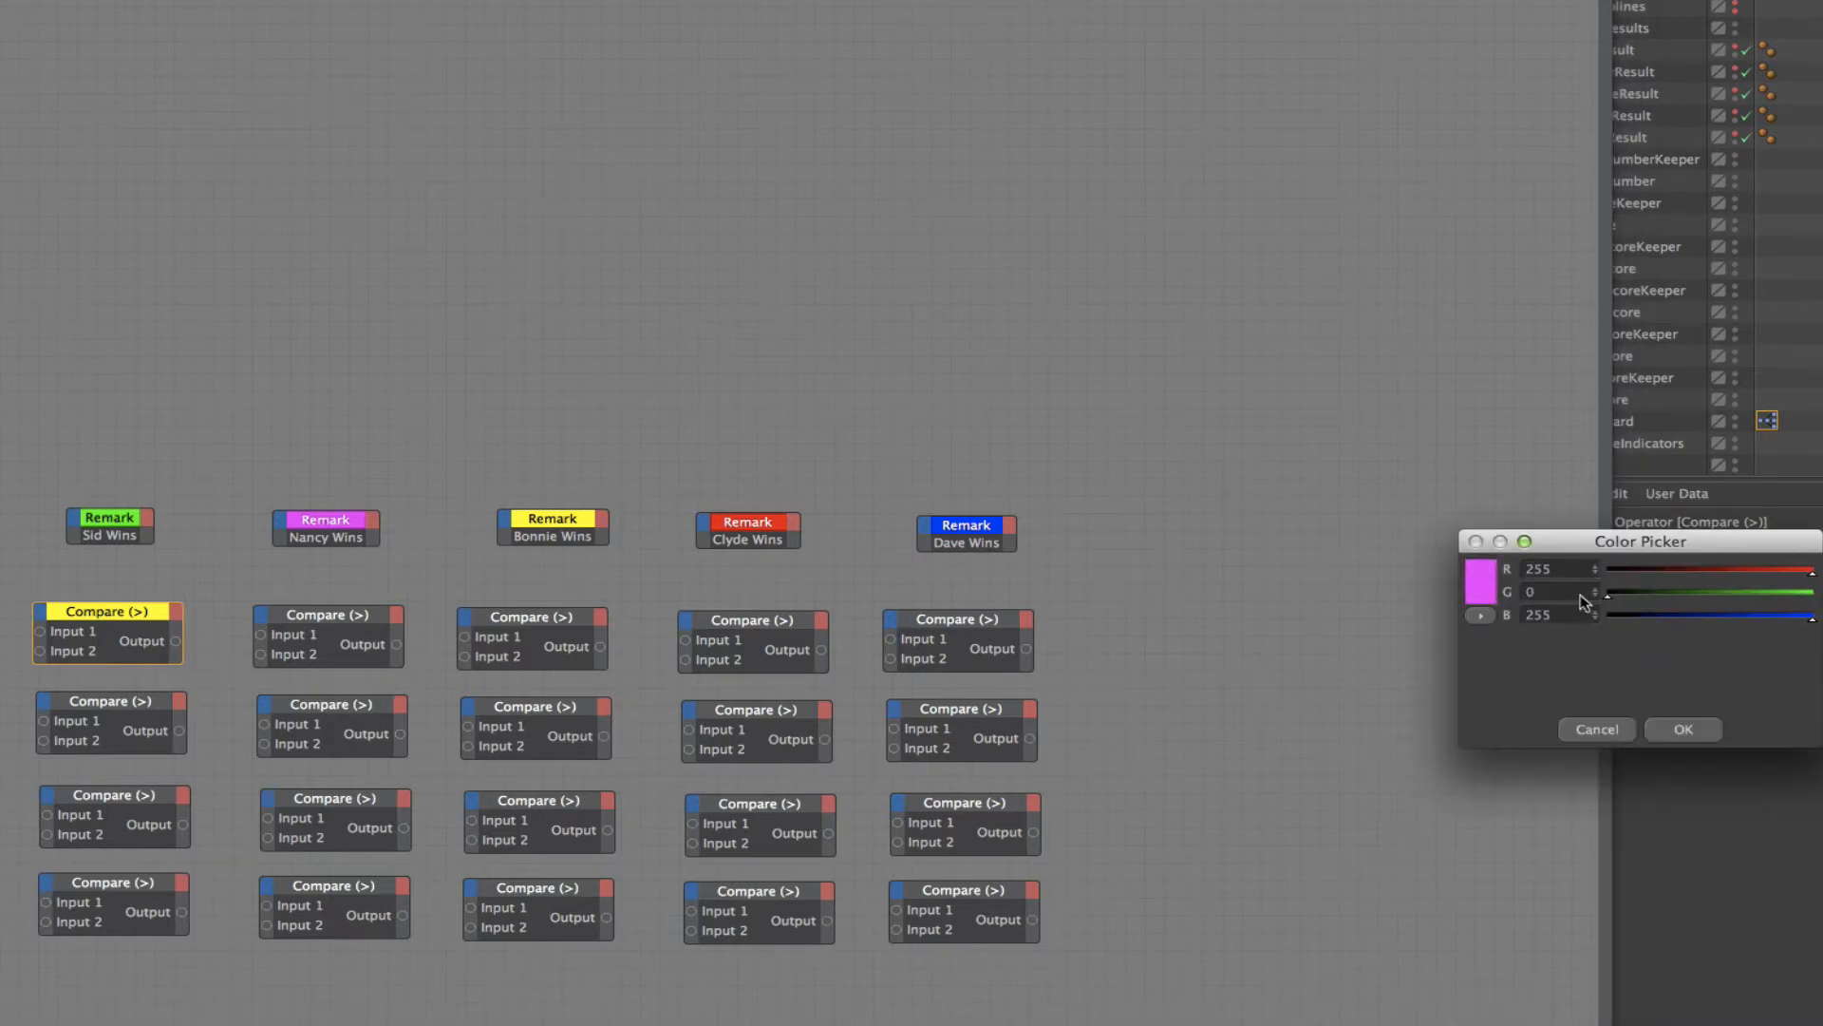
left_click(1683, 728)
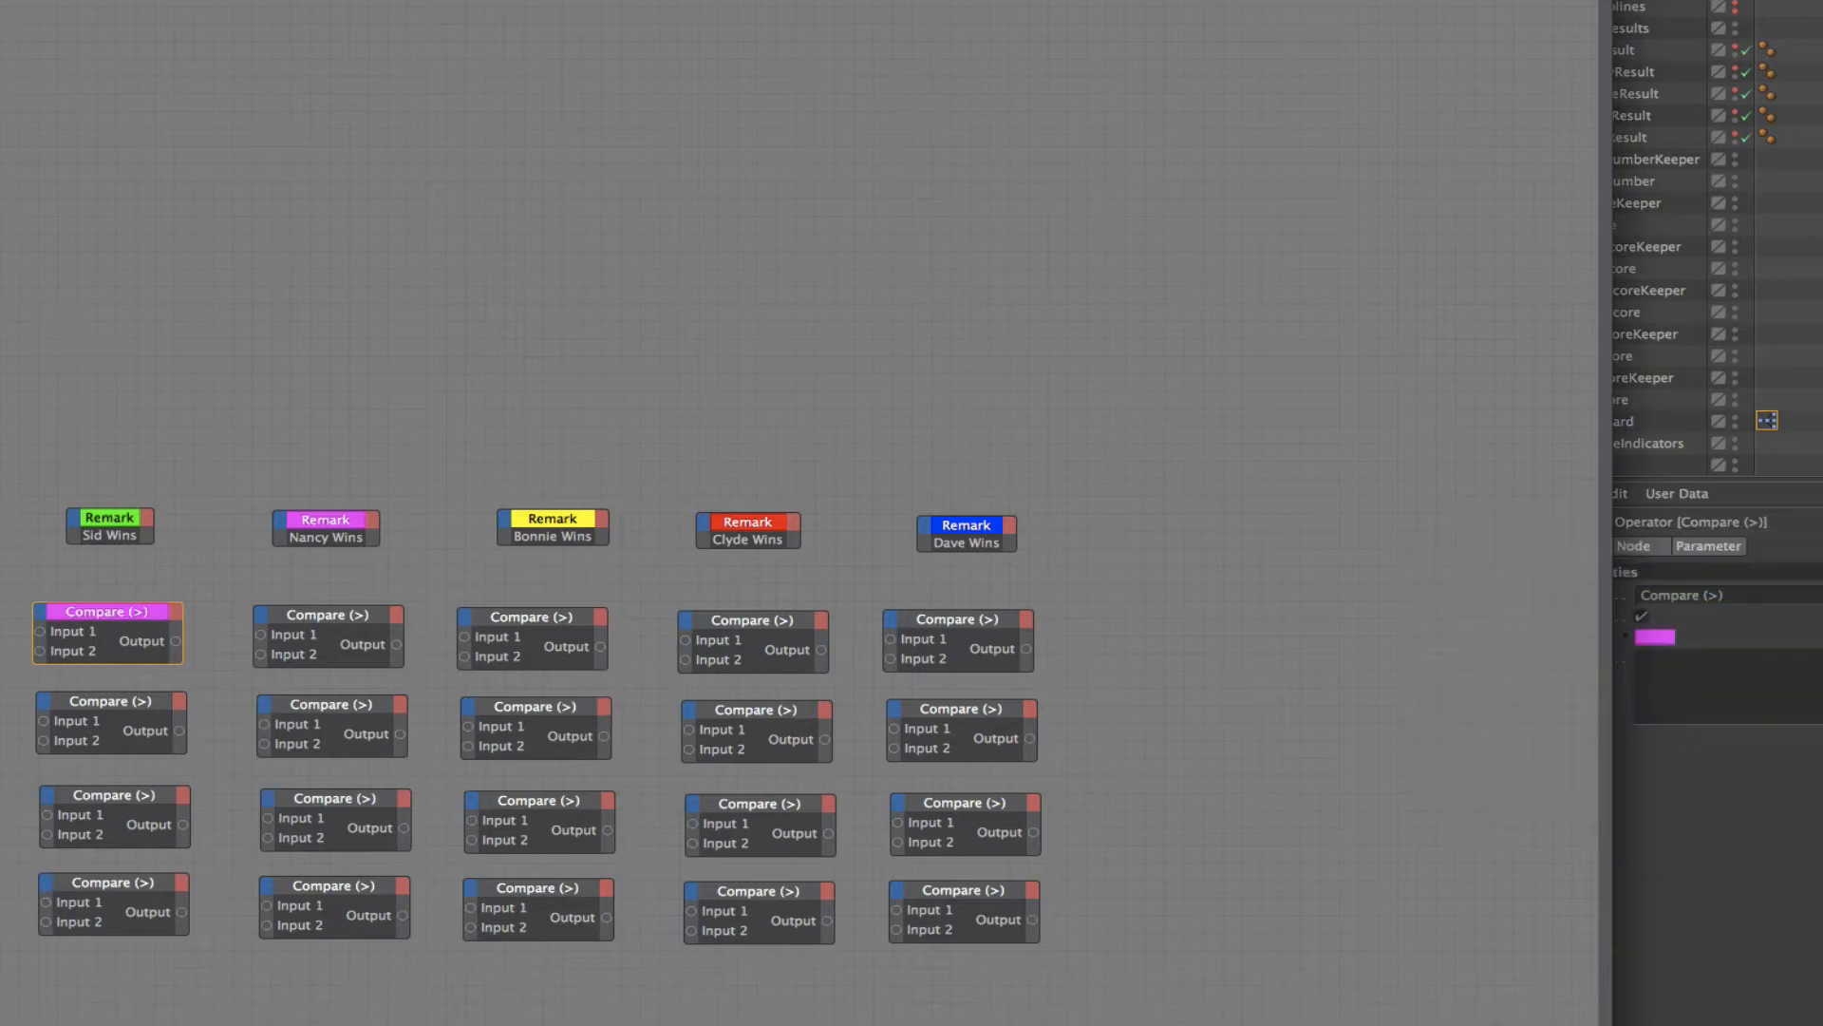
Step: Set the title colour of the second Compare node under "Sid Wins" to yellow, with R and G at 255
left_click(111, 698)
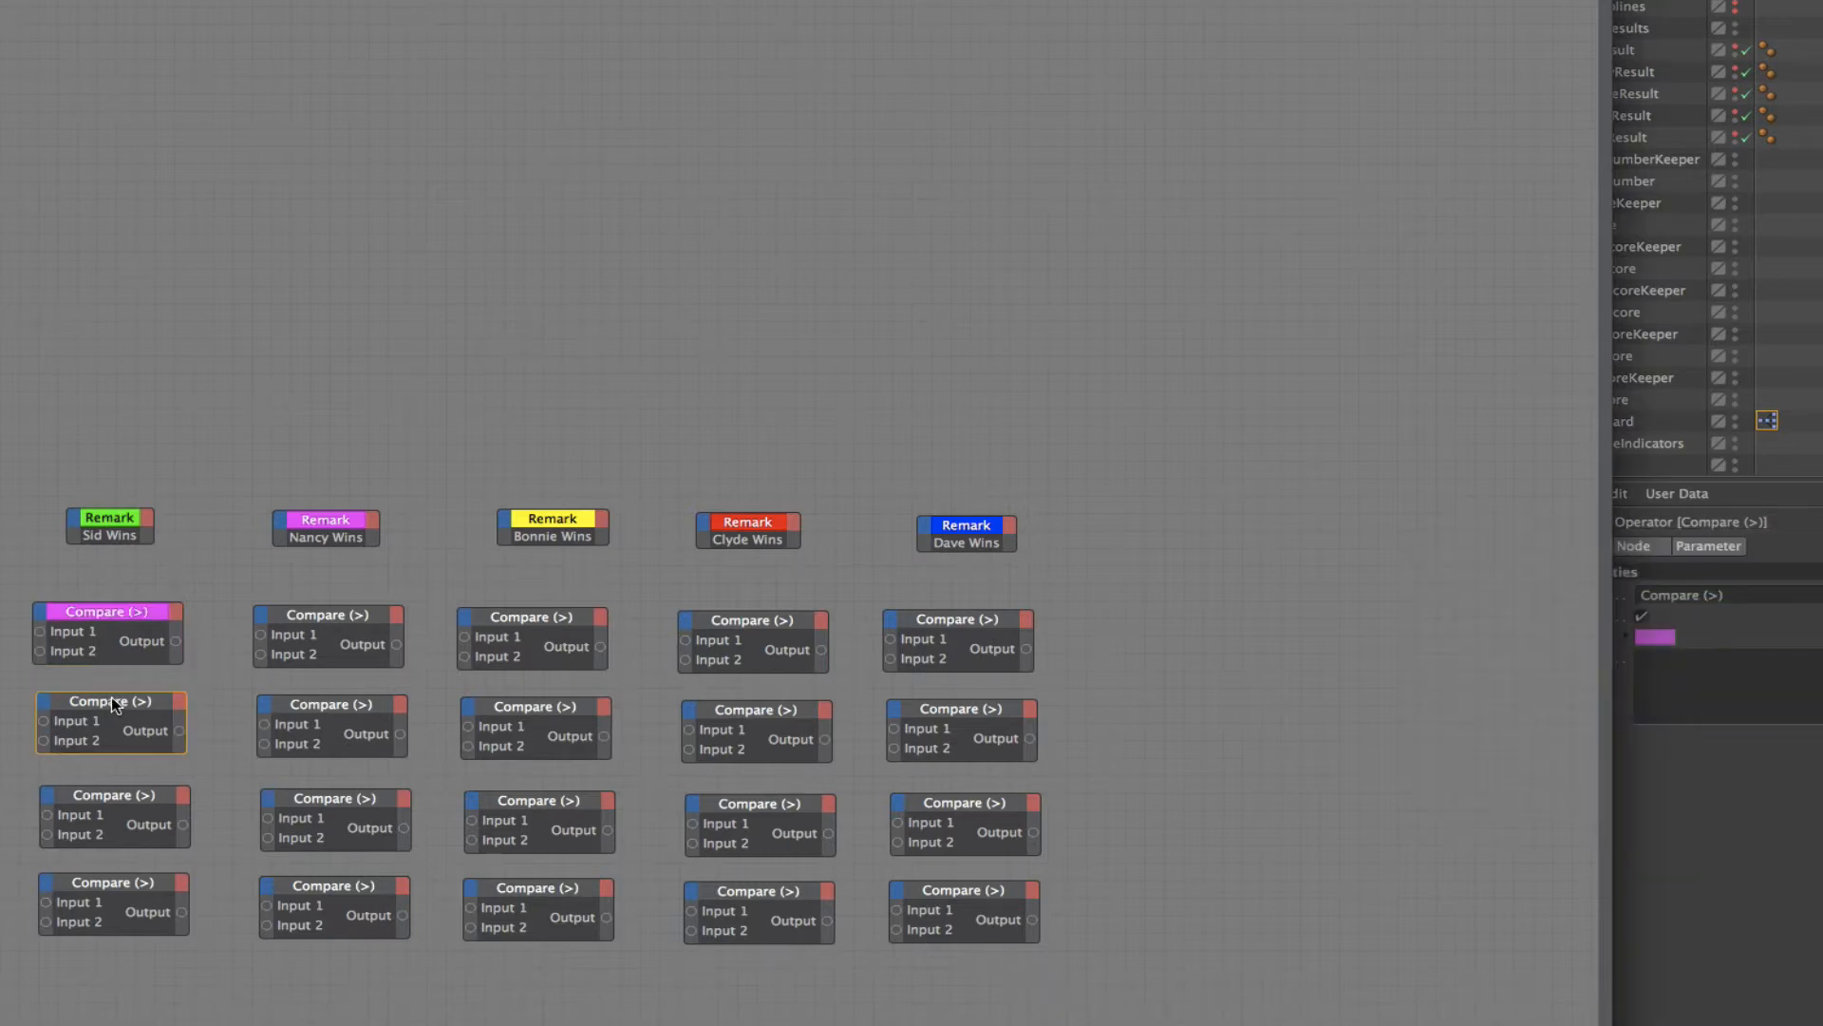
left_click(1662, 636)
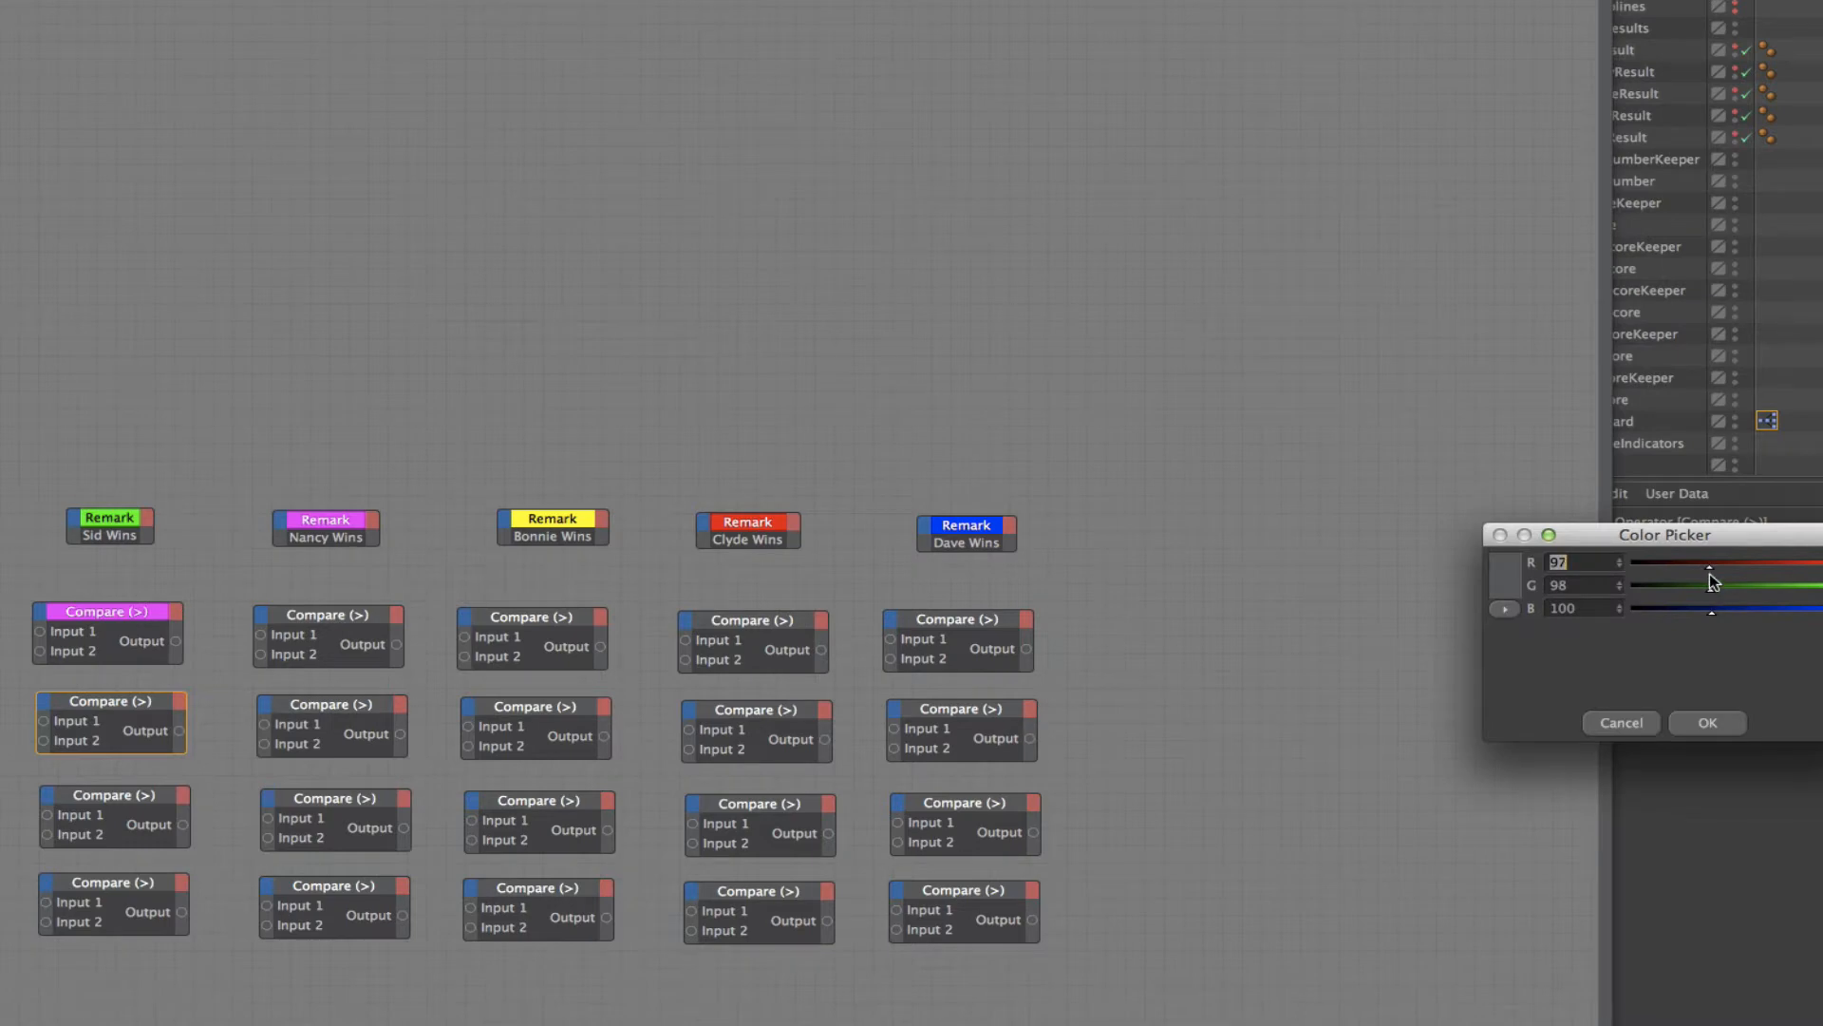
left_click_drag(1709, 568, 1822, 572)
left_click_drag(1711, 590, 1822, 592)
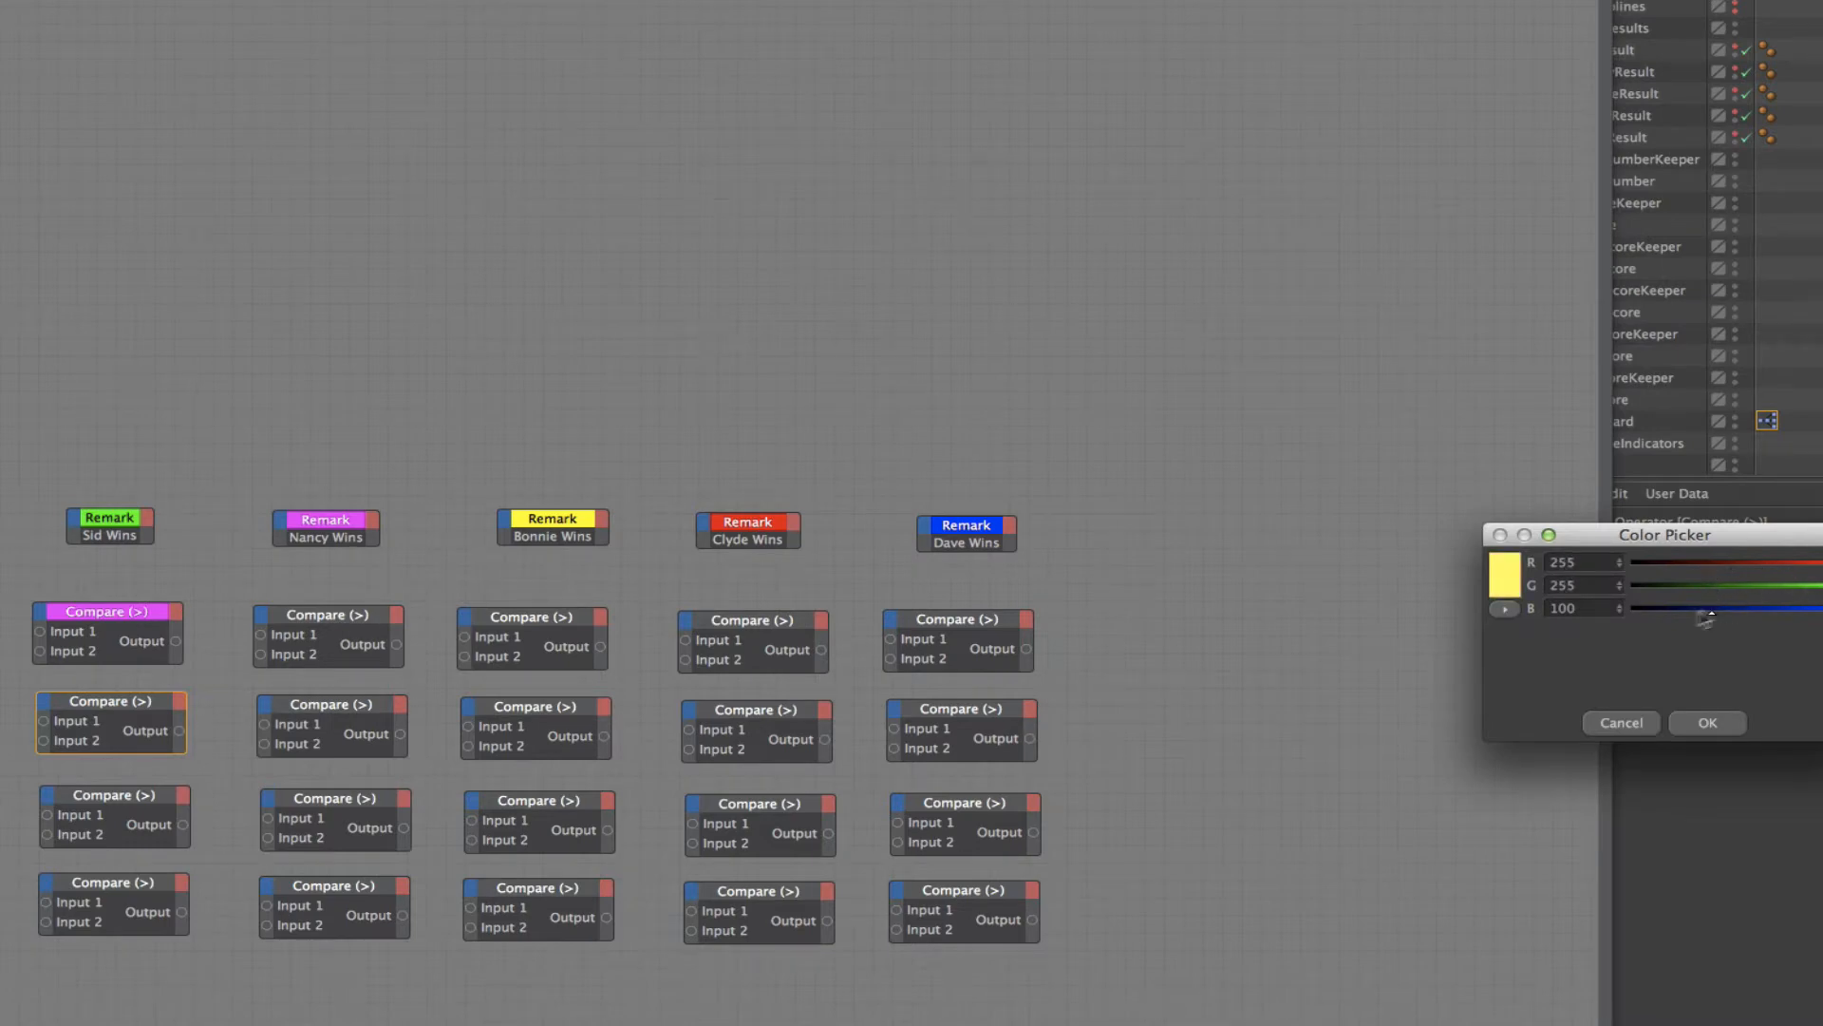
left_click(1683, 718)
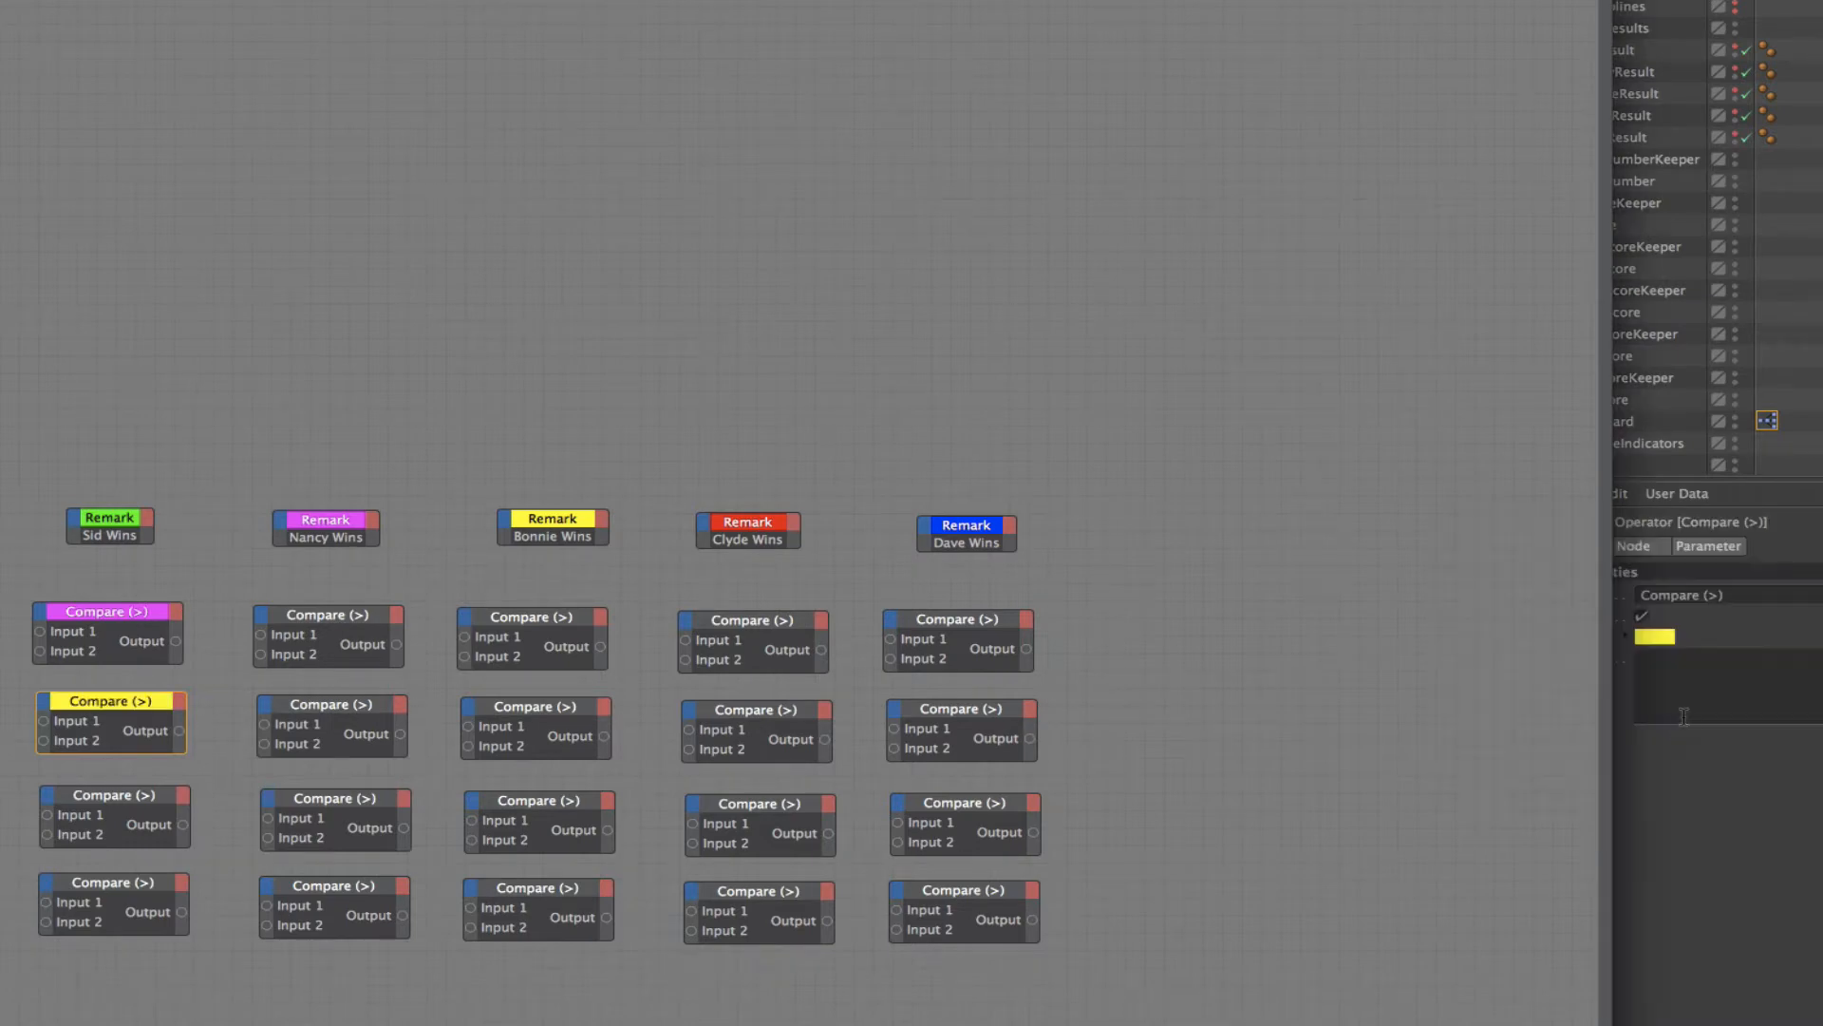
Step: Set the title colour of the third Compare node under "Sid Wins" to red
left_click(106, 802)
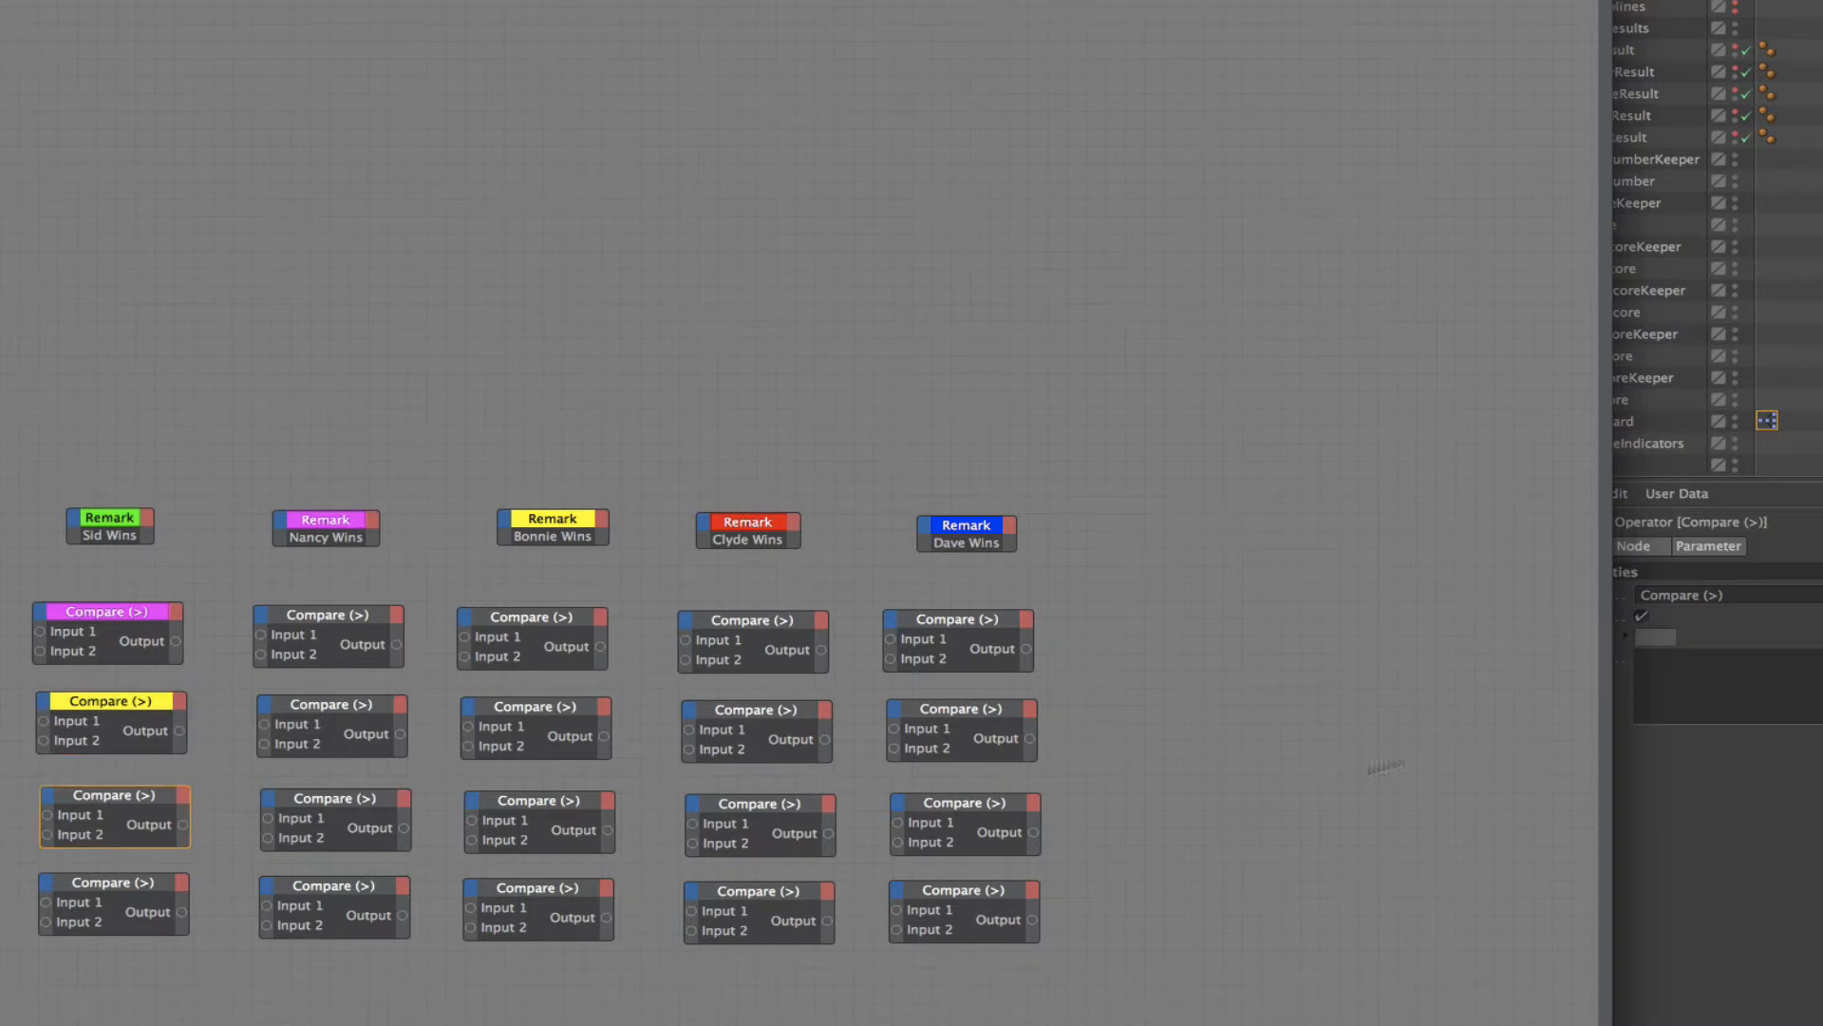
left_click(1647, 636)
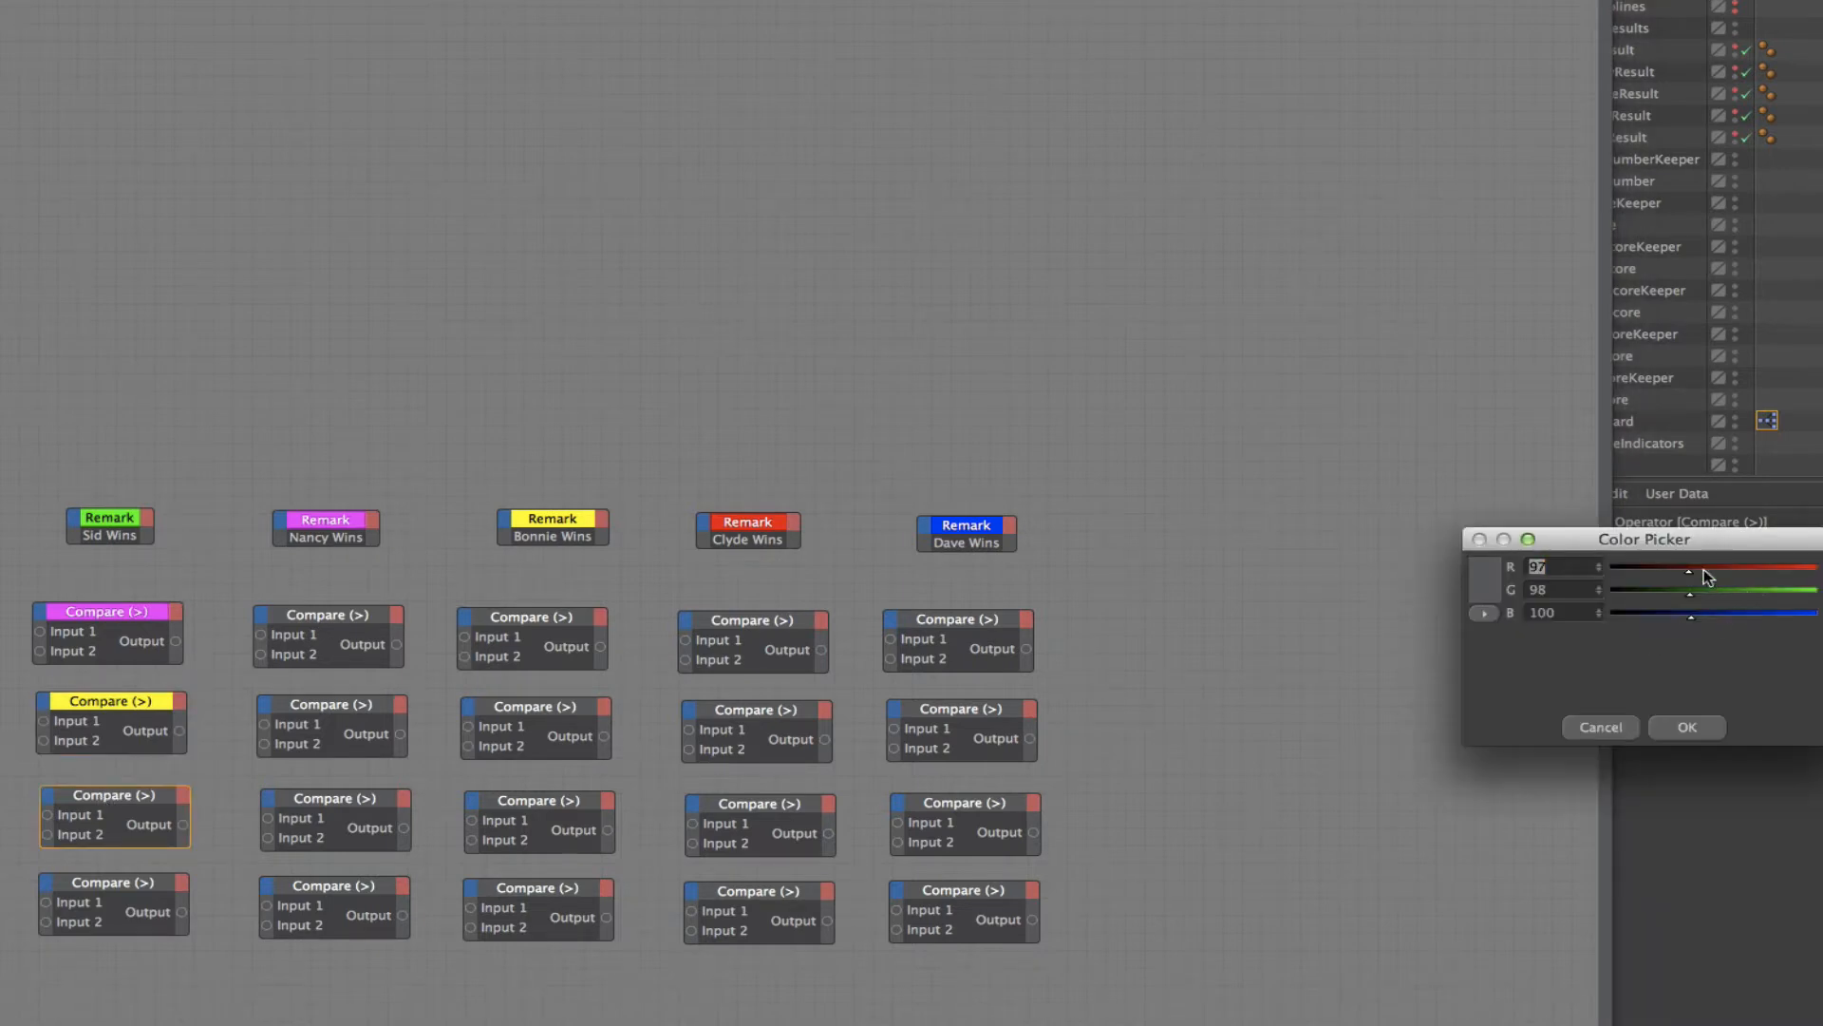
left_click_drag(1688, 570, 1579, 631)
left_click(1717, 726)
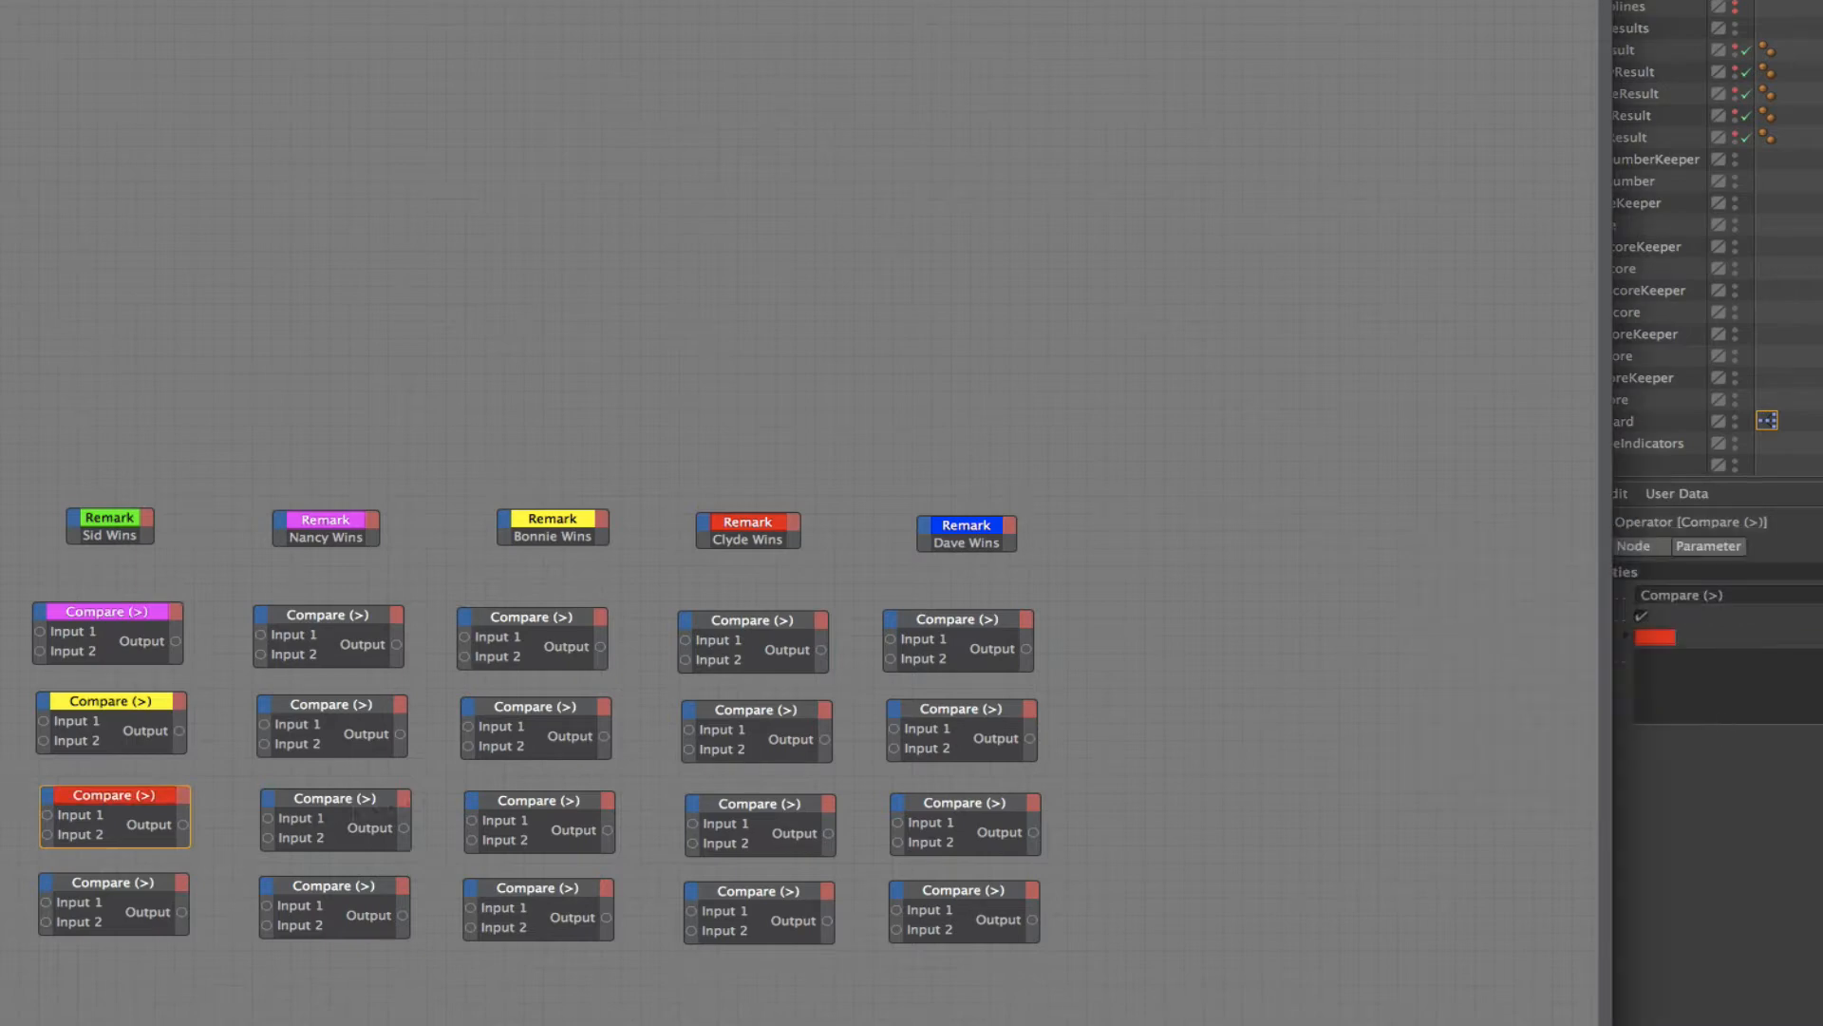
Step: Set the title colour of the fourth Compare node under "Sid Wins" to blue
left_click(88, 889)
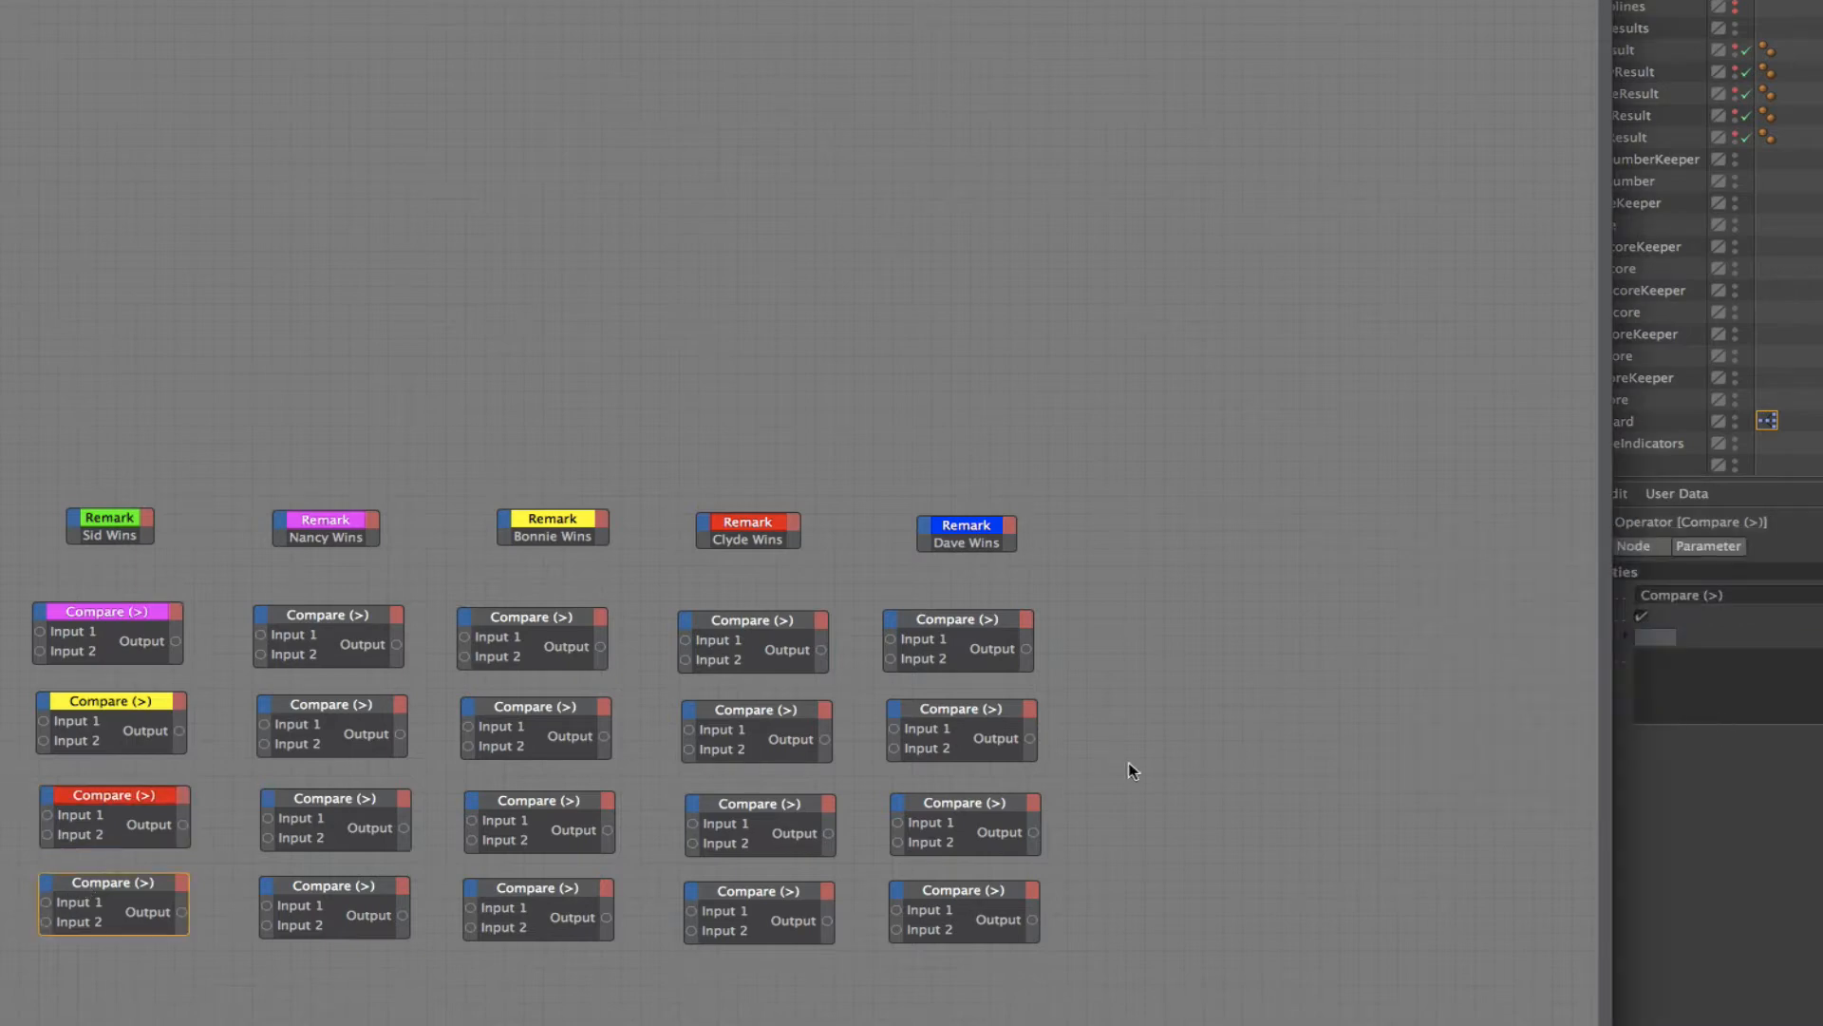
left_click(1657, 638)
left_click_drag(1704, 568, 1622, 593)
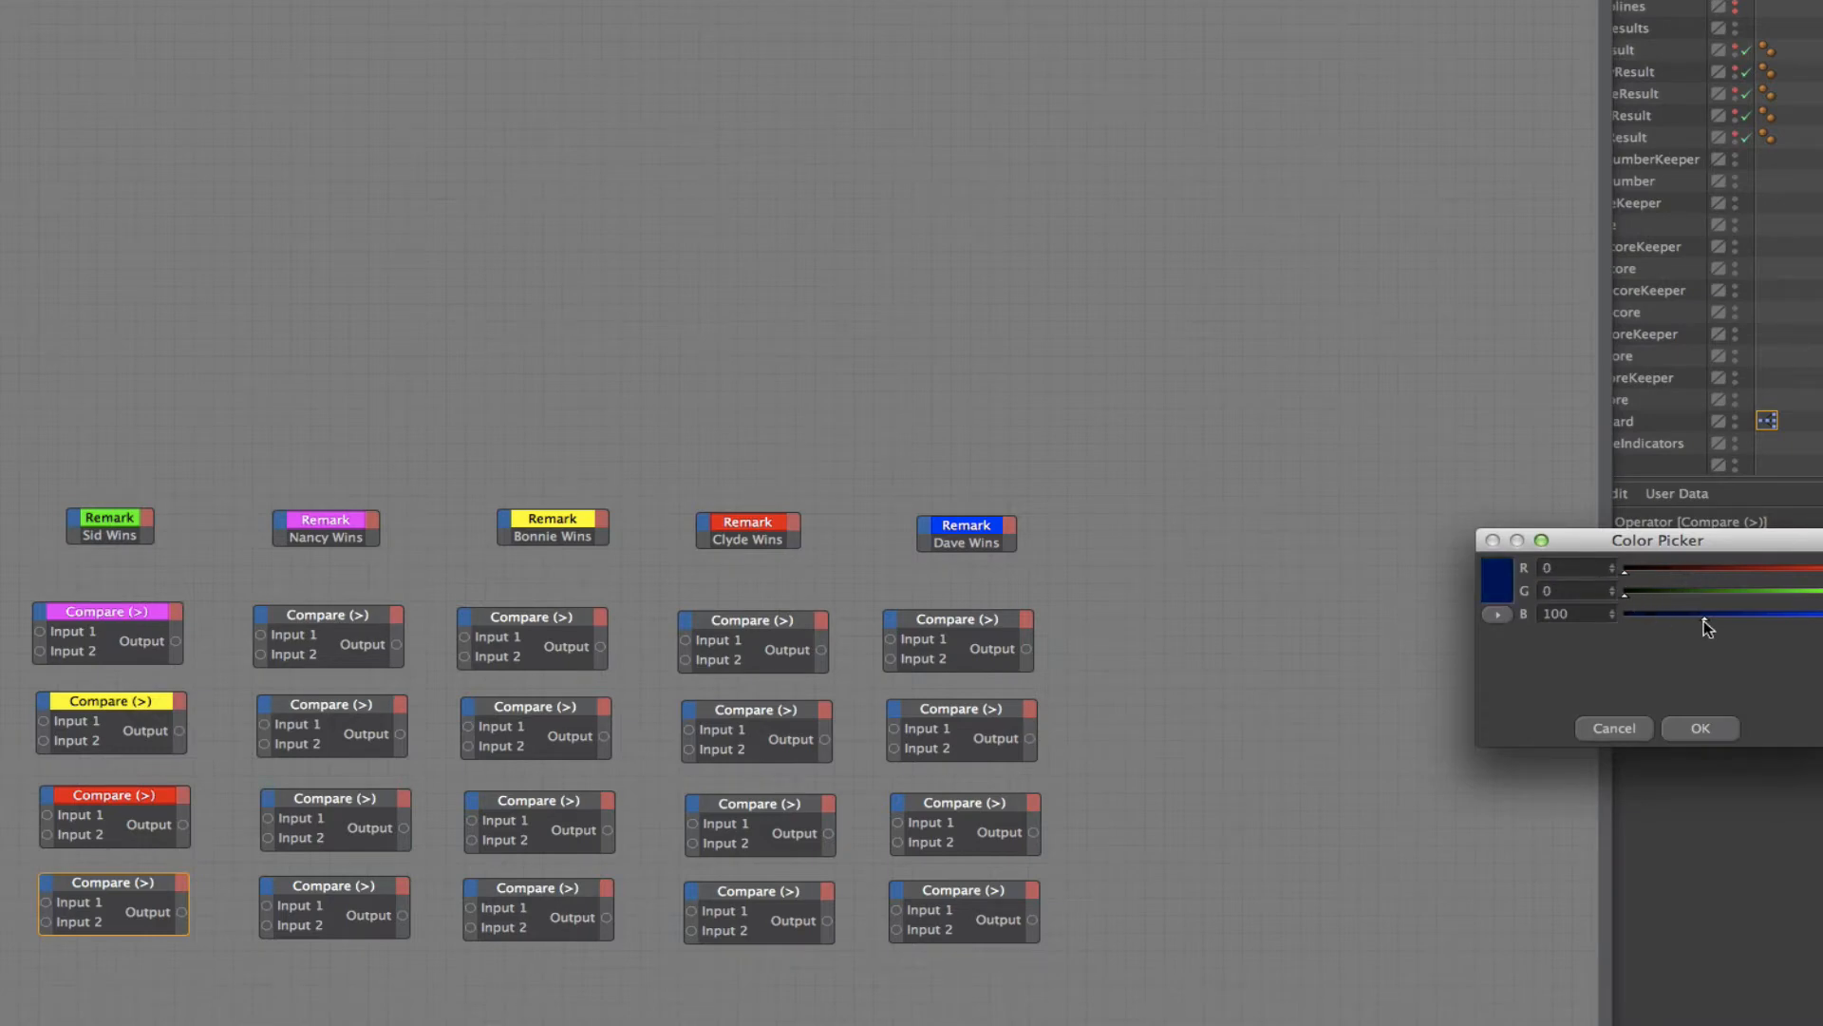
left_click_drag(1701, 618, 1822, 615)
left_click(1702, 725)
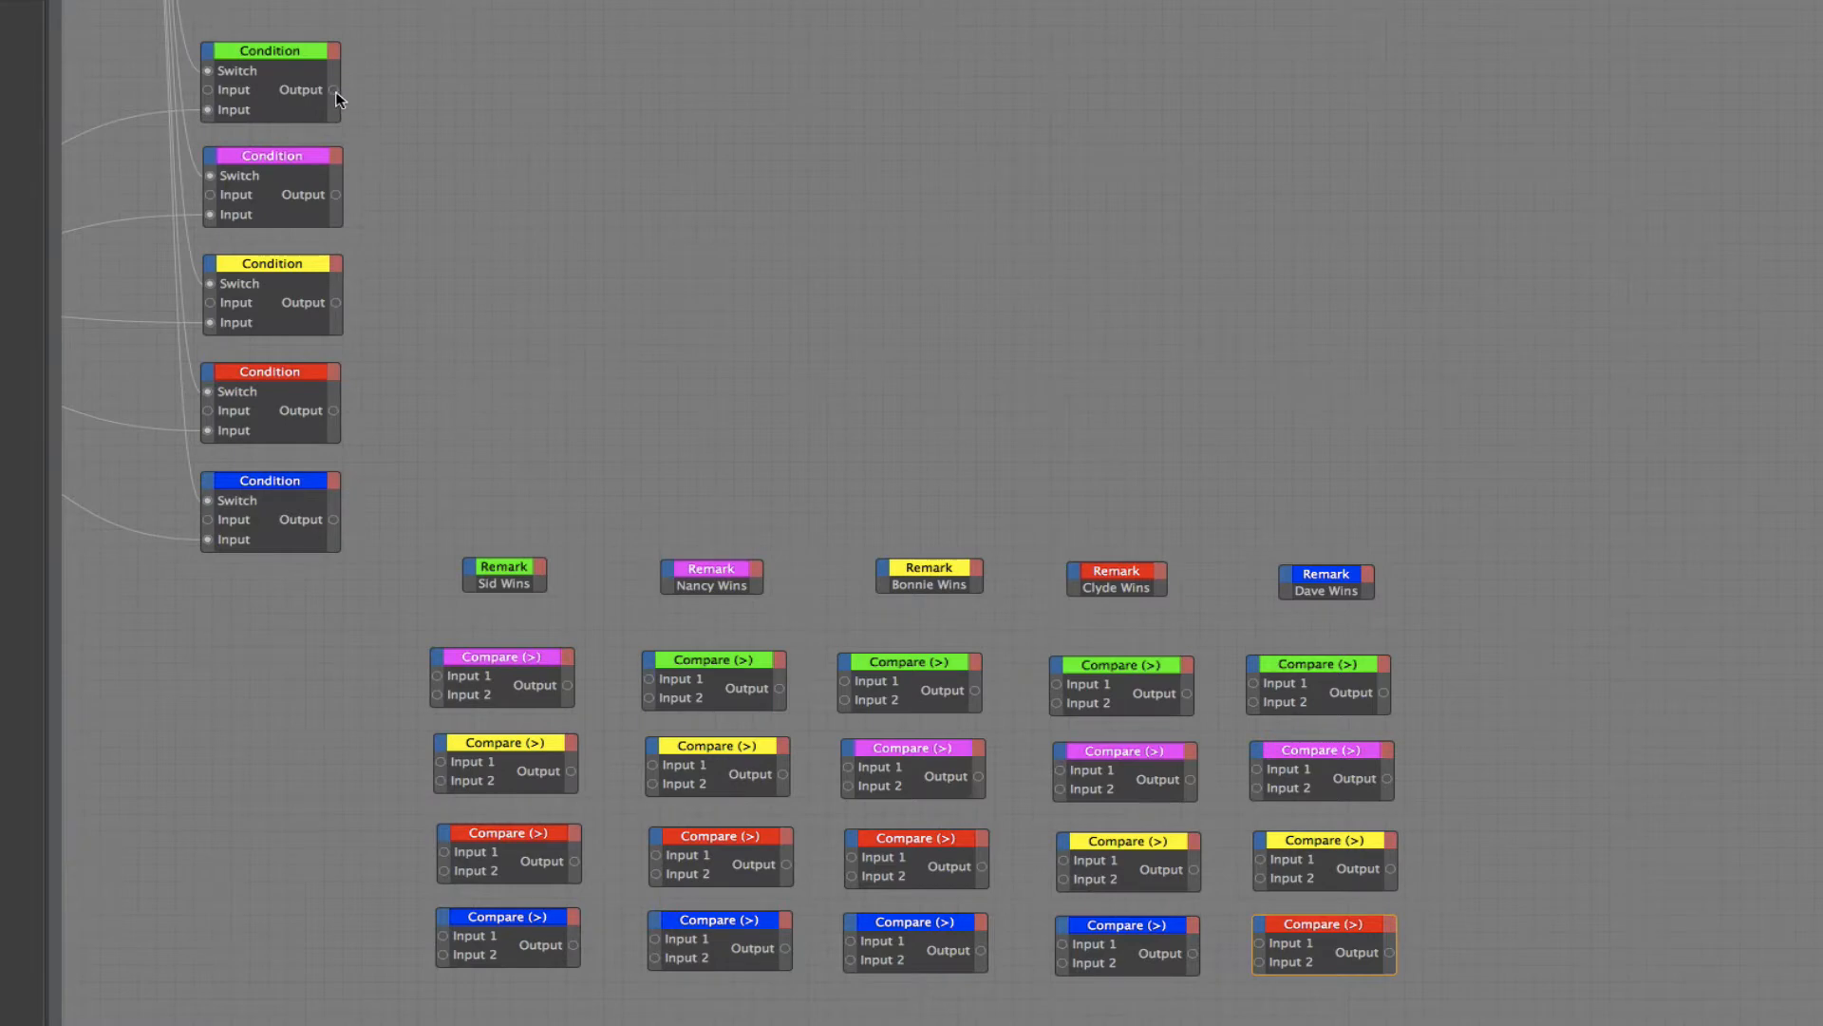
Step: Connect the green Condition node's output to Input 1 of all four Compare nodes under "Sid Wins"
left_click_drag(335, 89, 437, 676)
left_click_drag(332, 89, 441, 759)
left_click_drag(333, 89, 440, 849)
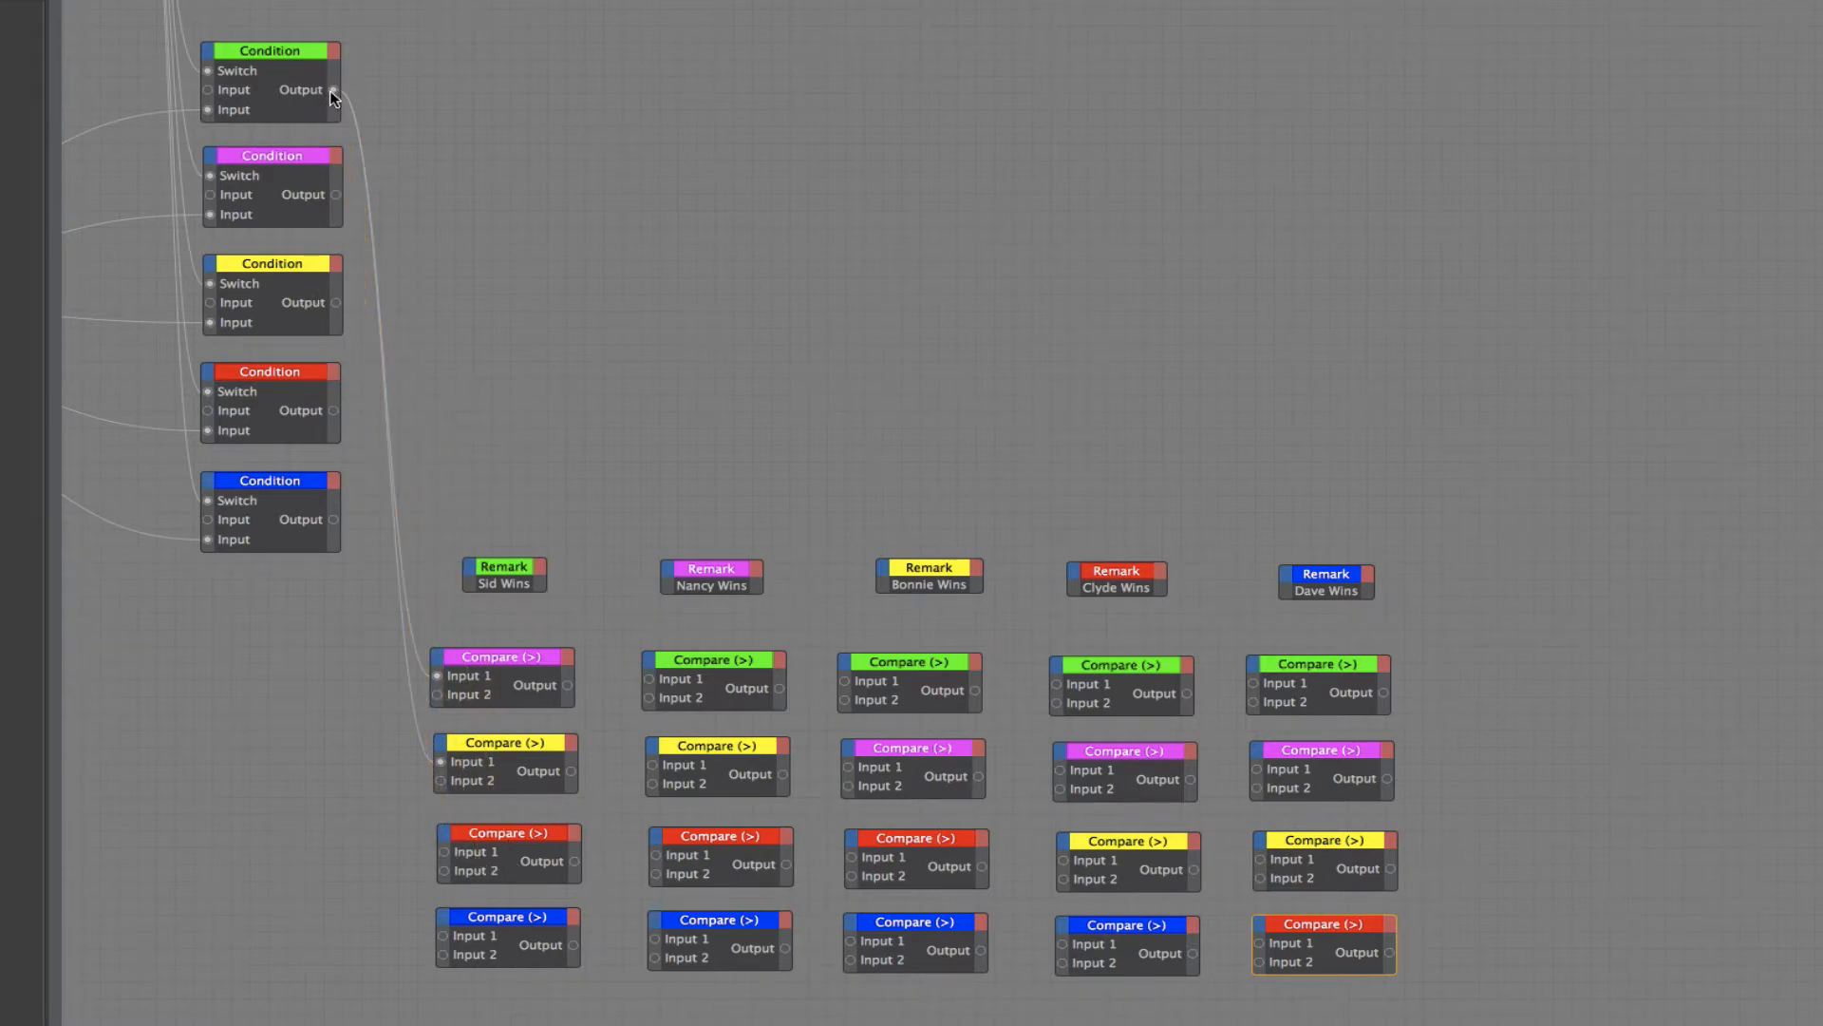
left_click_drag(332, 91, 443, 852)
left_click_drag(335, 90, 445, 938)
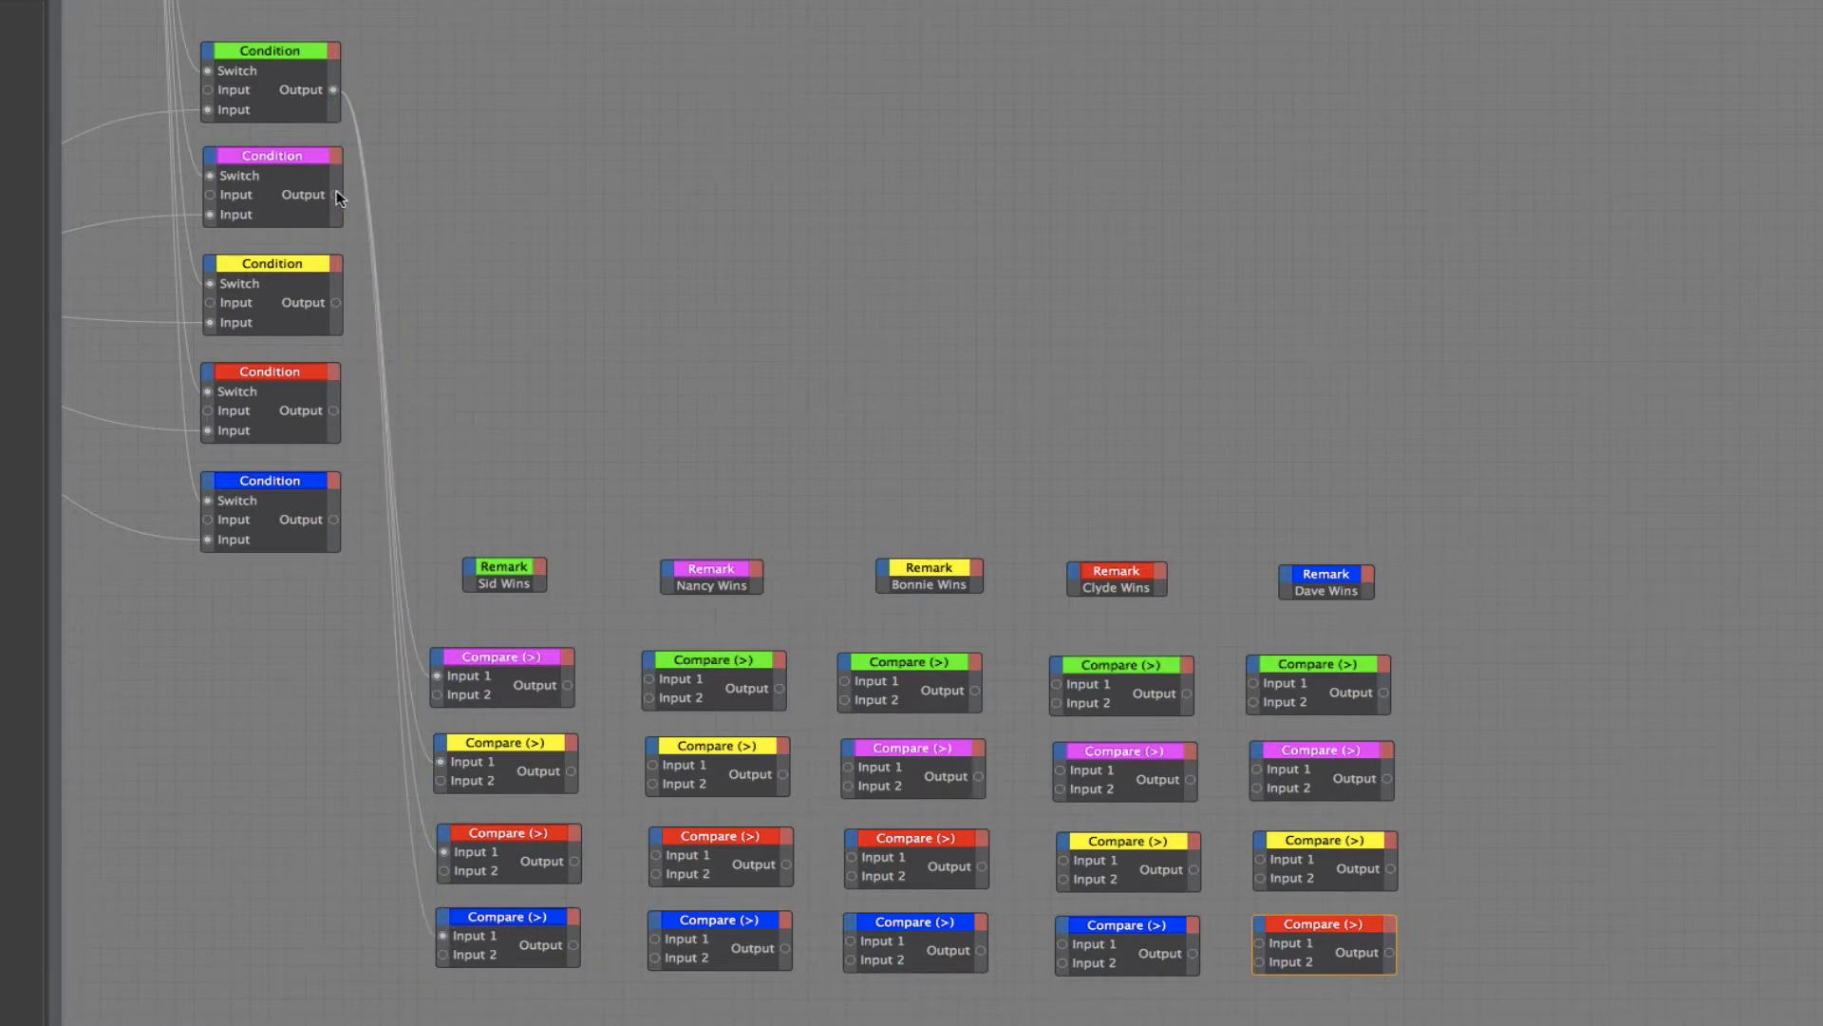
Step: Connect the magenta, yellow, red and blue Condition outputs to Input 2 of the matching-coloured Compare nodes under "Sid Wins"
left_click_drag(337, 194, 465, 781)
left_click_drag(446, 700, 440, 695)
left_click_drag(334, 302, 441, 779)
left_click_drag(333, 411, 442, 872)
left_click_drag(332, 519, 444, 961)
left_click_drag(333, 519, 441, 954)
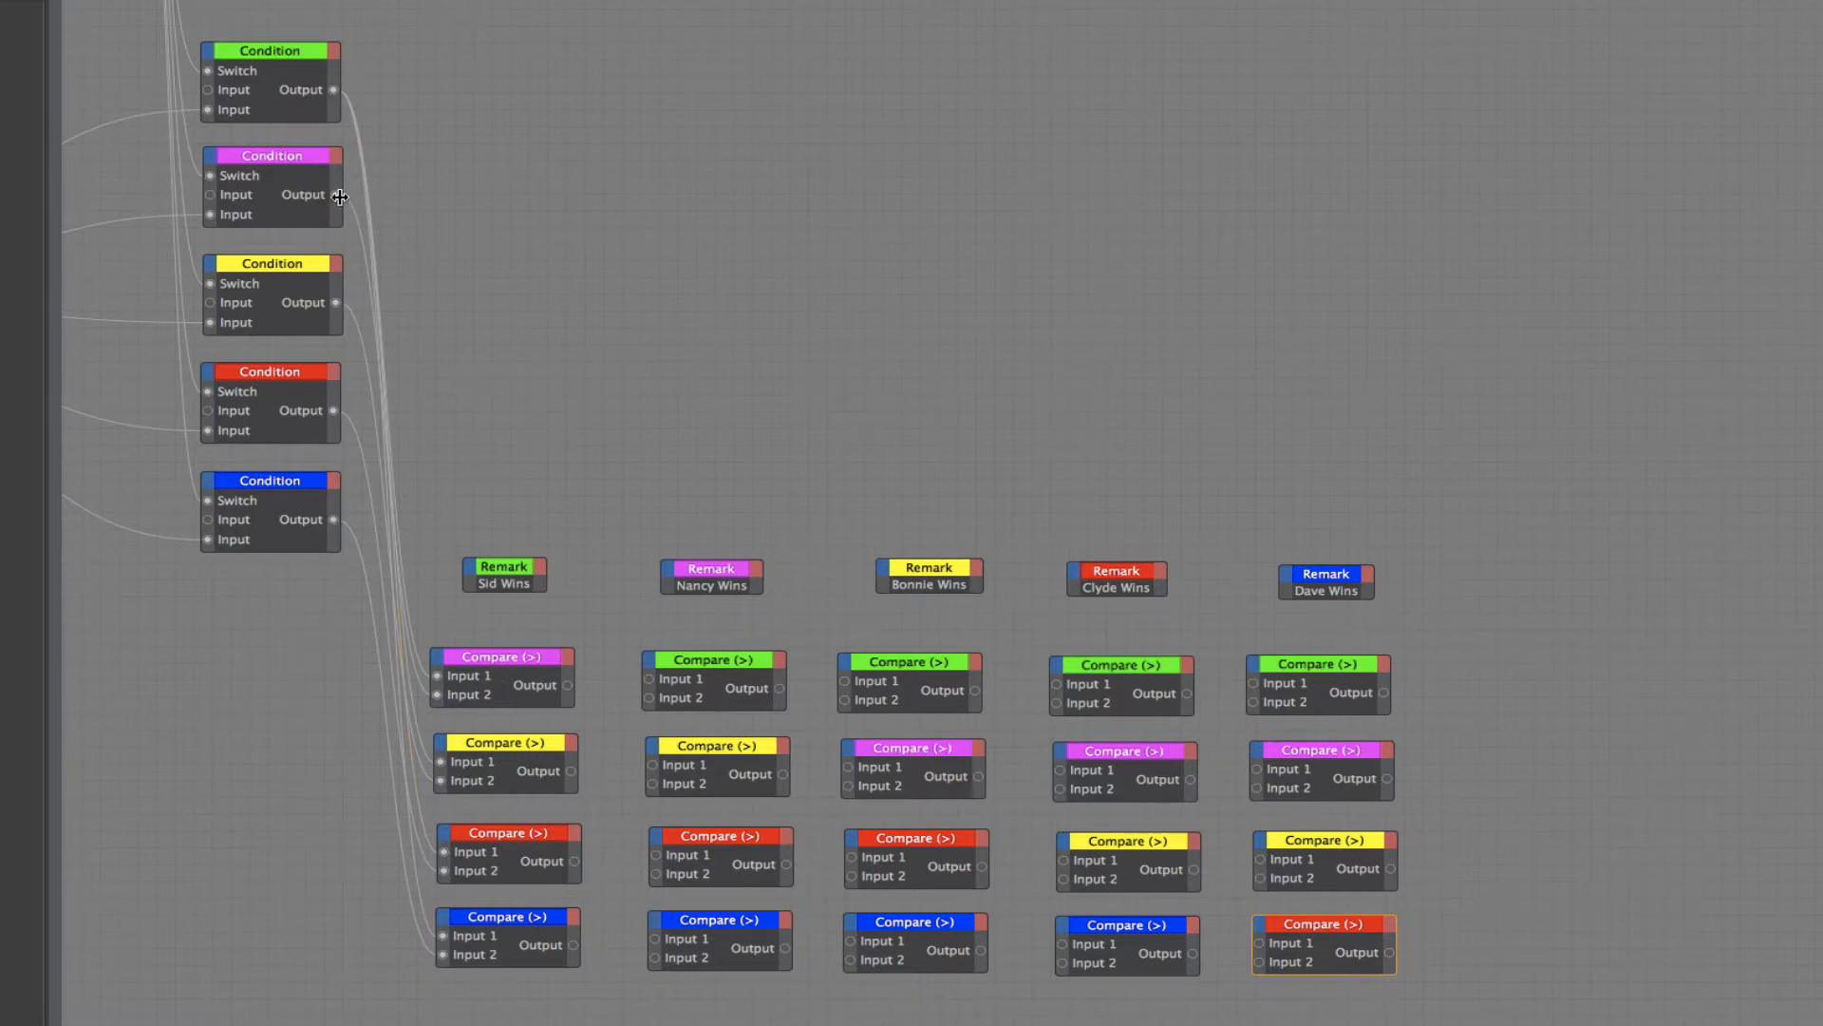
Step: Connect the magenta Condition node's output to Input 1 of all four Compare nodes under "Nancy Wins"
left_click_drag(338, 197, 647, 677)
left_click_drag(538, 668, 652, 765)
left_click_drag(338, 196, 658, 858)
left_click_drag(336, 195, 656, 938)
Step: Connect the green, yellow, red and blue Condition outputs to Input 2 of the matching-coloured Compare nodes under "Nancy Wins"
left_click_drag(337, 92, 653, 697)
left_click_drag(335, 302, 652, 783)
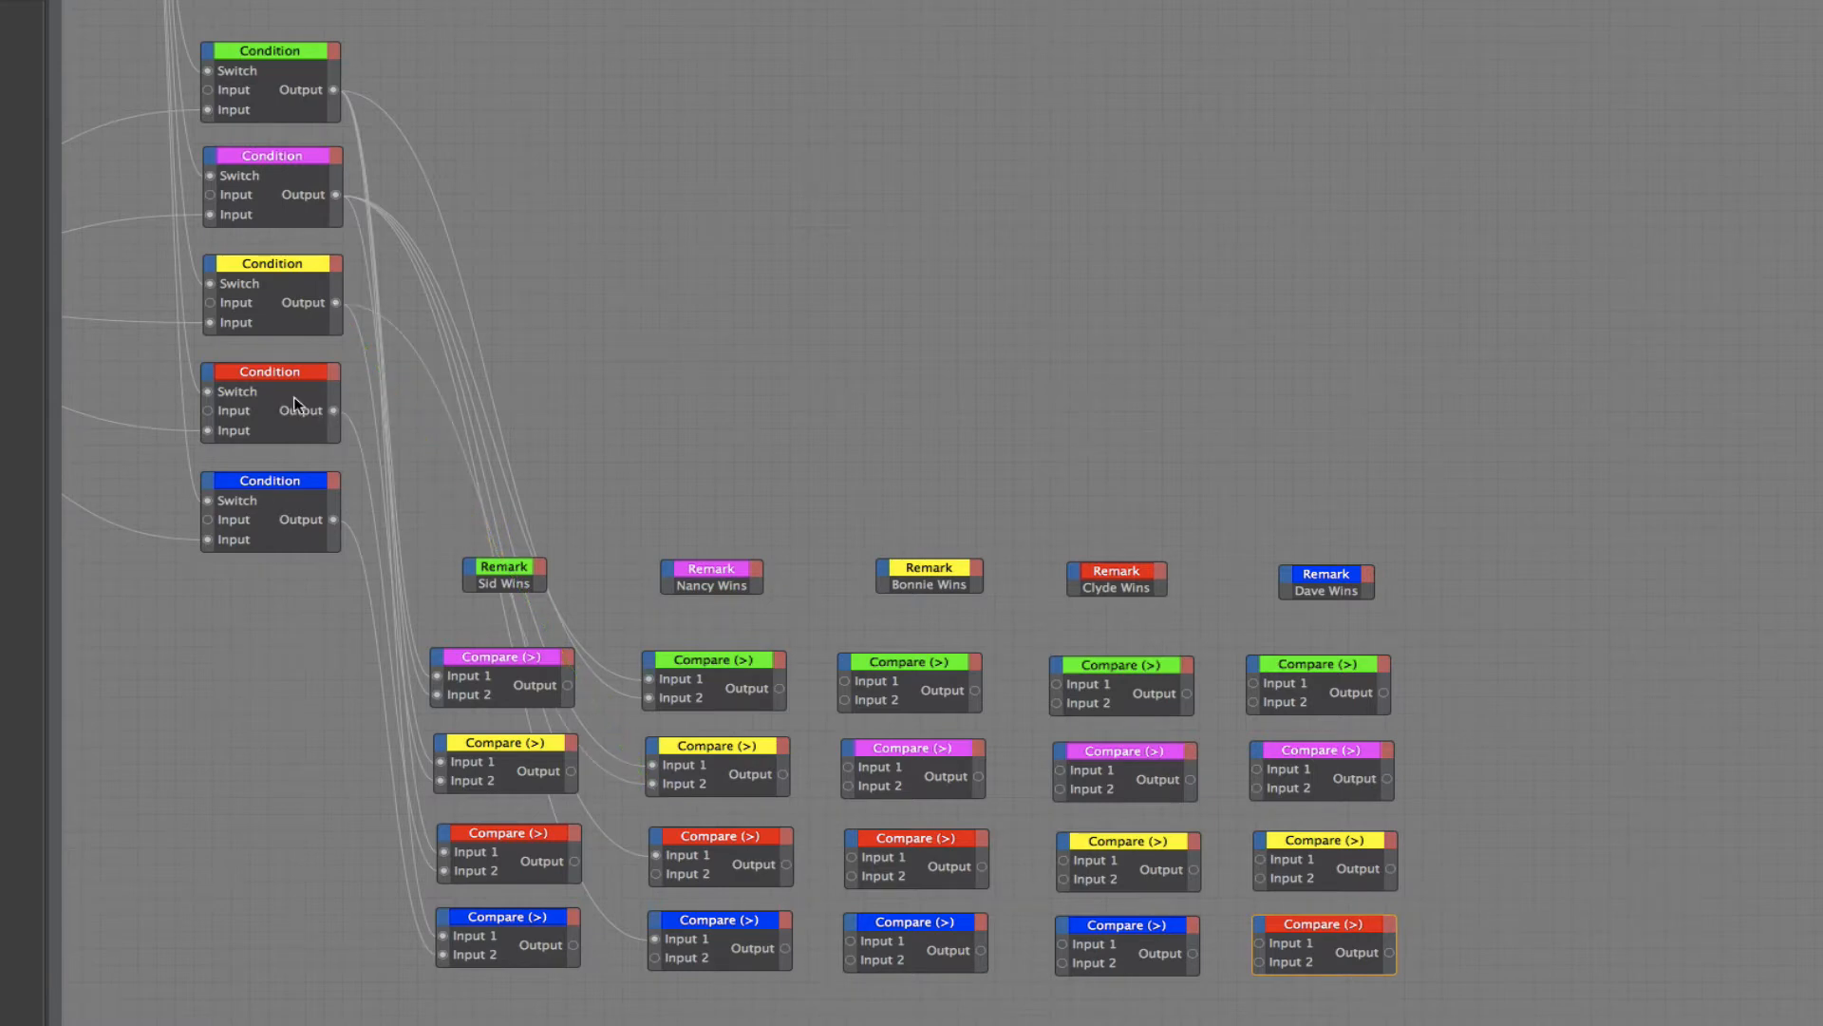
left_click_drag(333, 413, 652, 877)
left_click_drag(654, 883, 655, 874)
left_click_drag(335, 525, 655, 959)
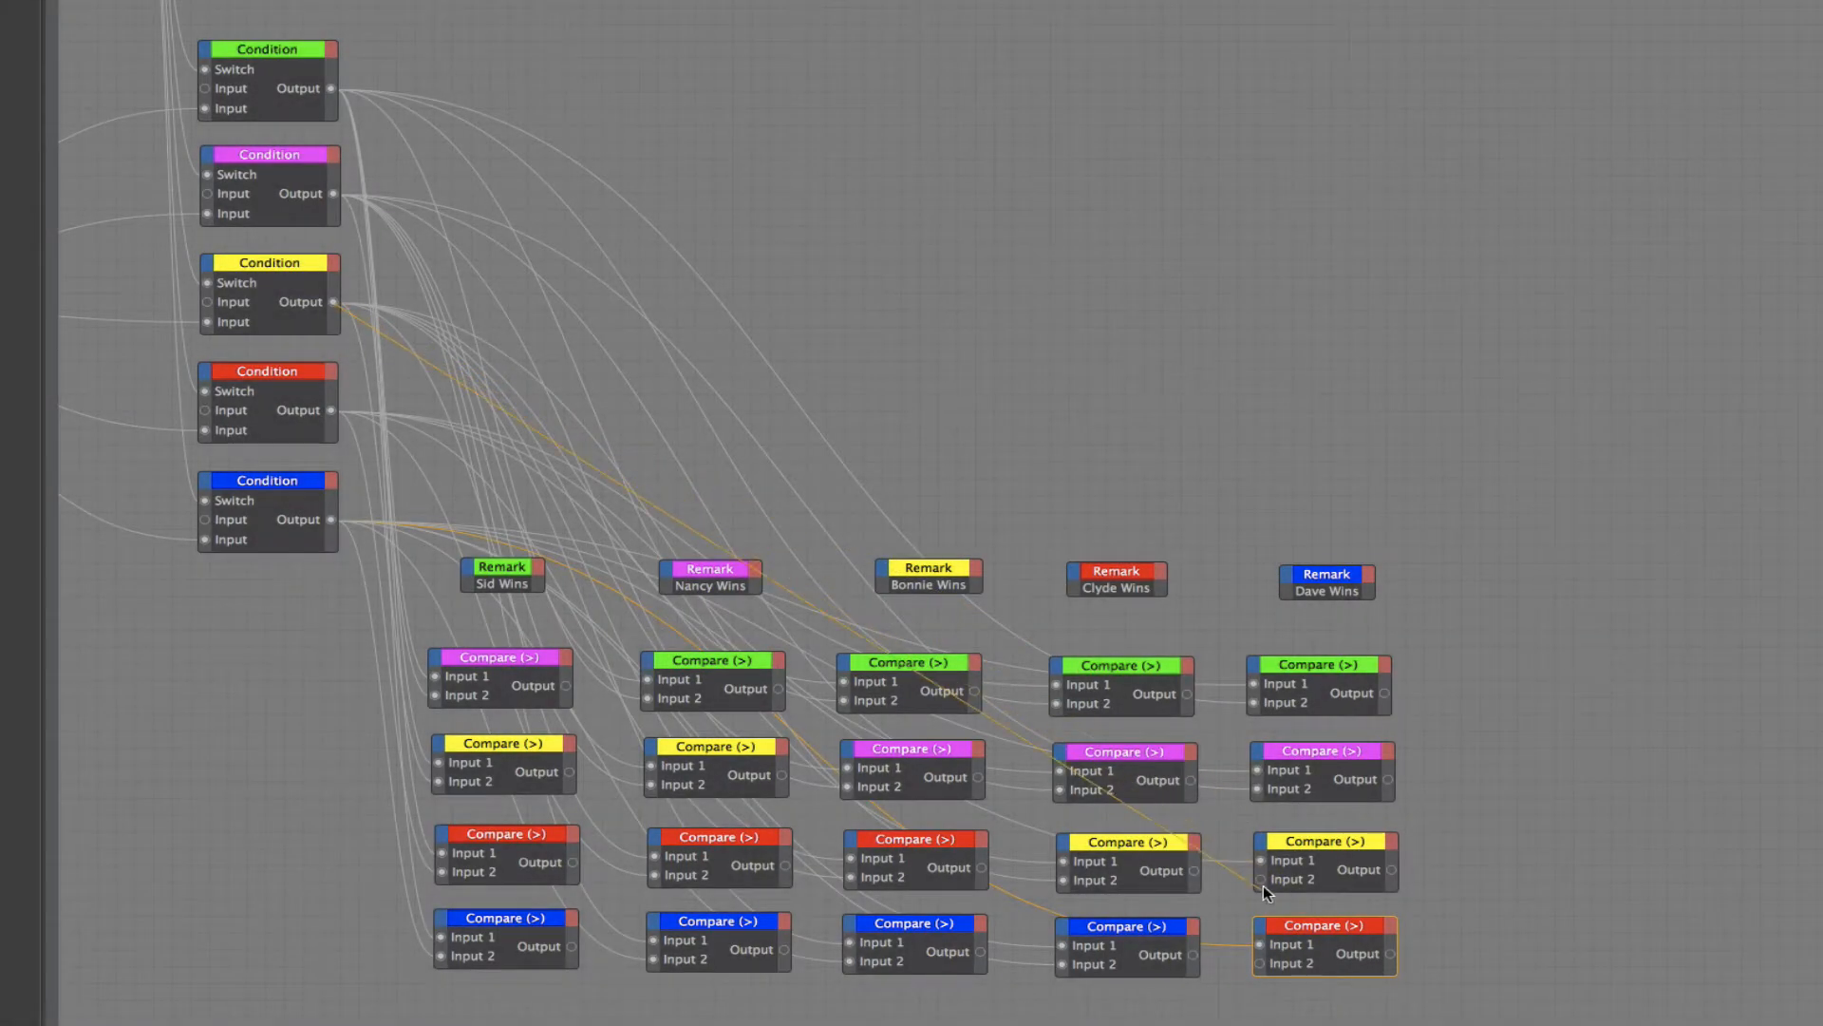
Step: Connect the yellow and red Condition outputs to Input 2 of the matching-coloured Compare nodes under "Dave Wins"
left_click_drag(1258, 879, 349, 418)
left_click_drag(332, 520, 1264, 965)
left_click_drag(1012, 852, 1260, 963)
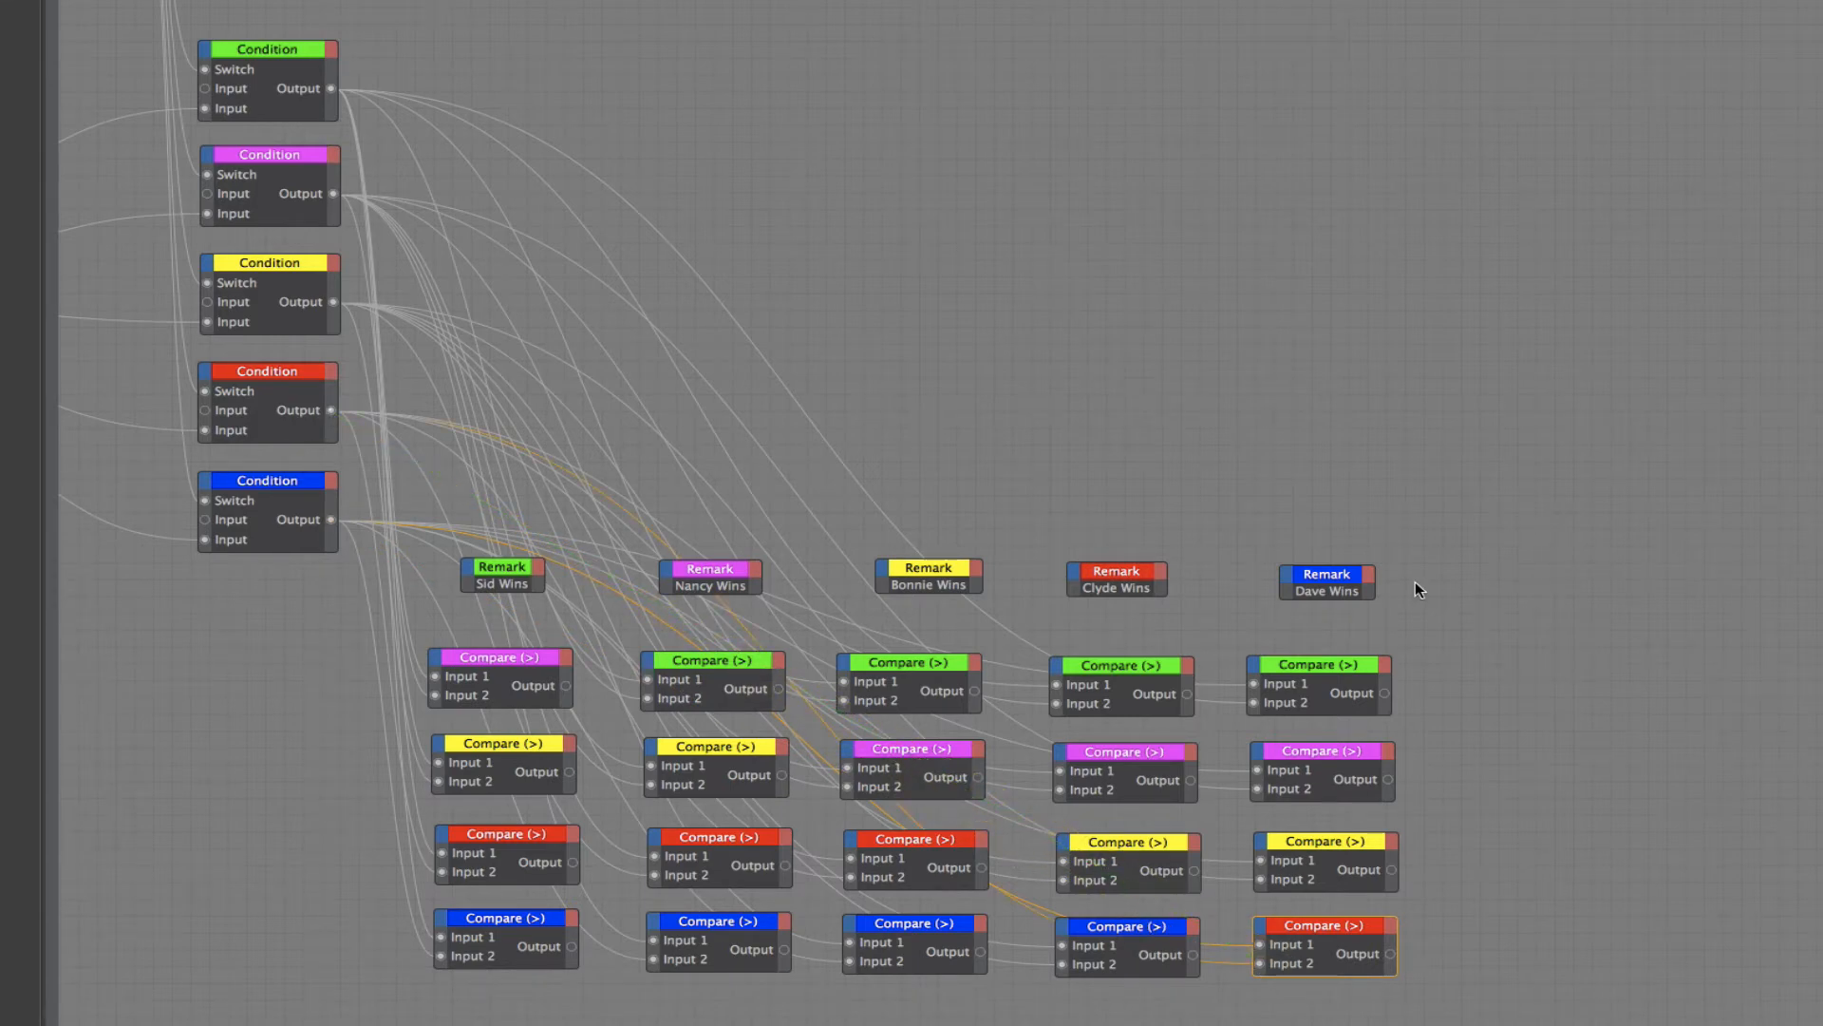
Step: Add a Bool node and place it in the empty area above and beyond the "Dave Wins" remark
left_click(1526, 556)
right_click(1403, 369)
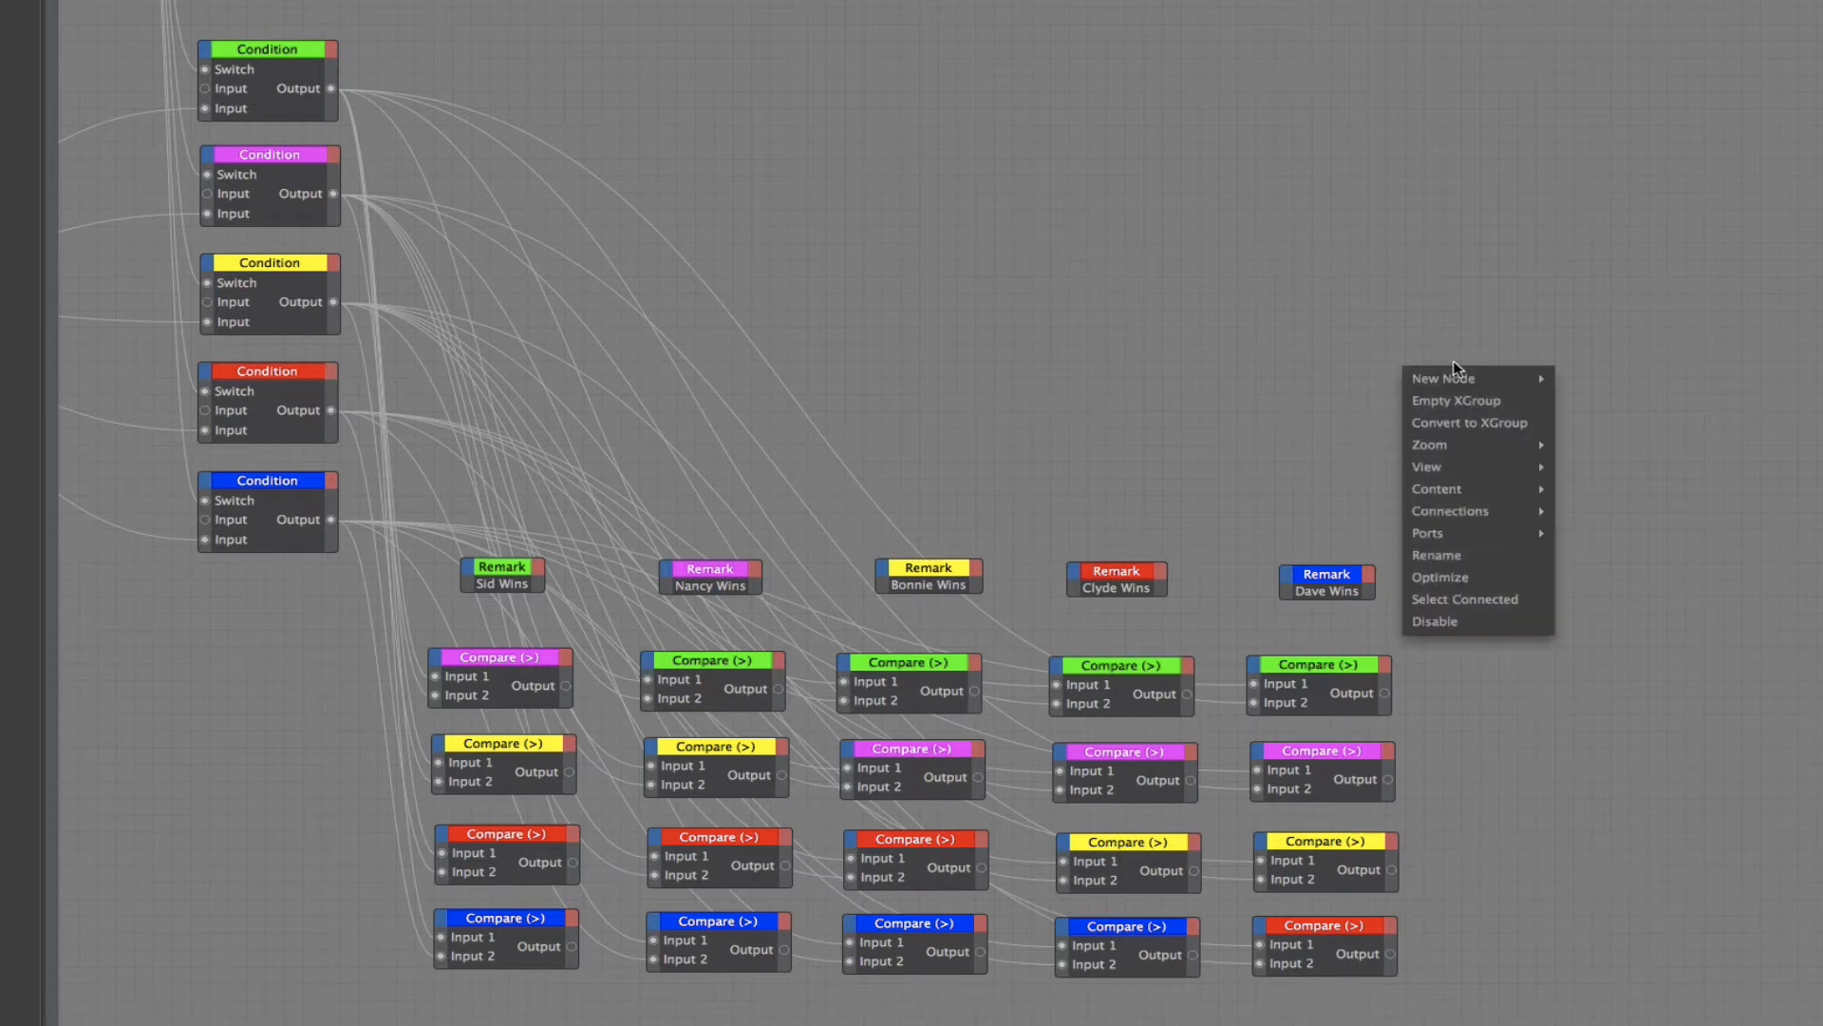
mouse_move(1479, 380)
mouse_move(1620, 380)
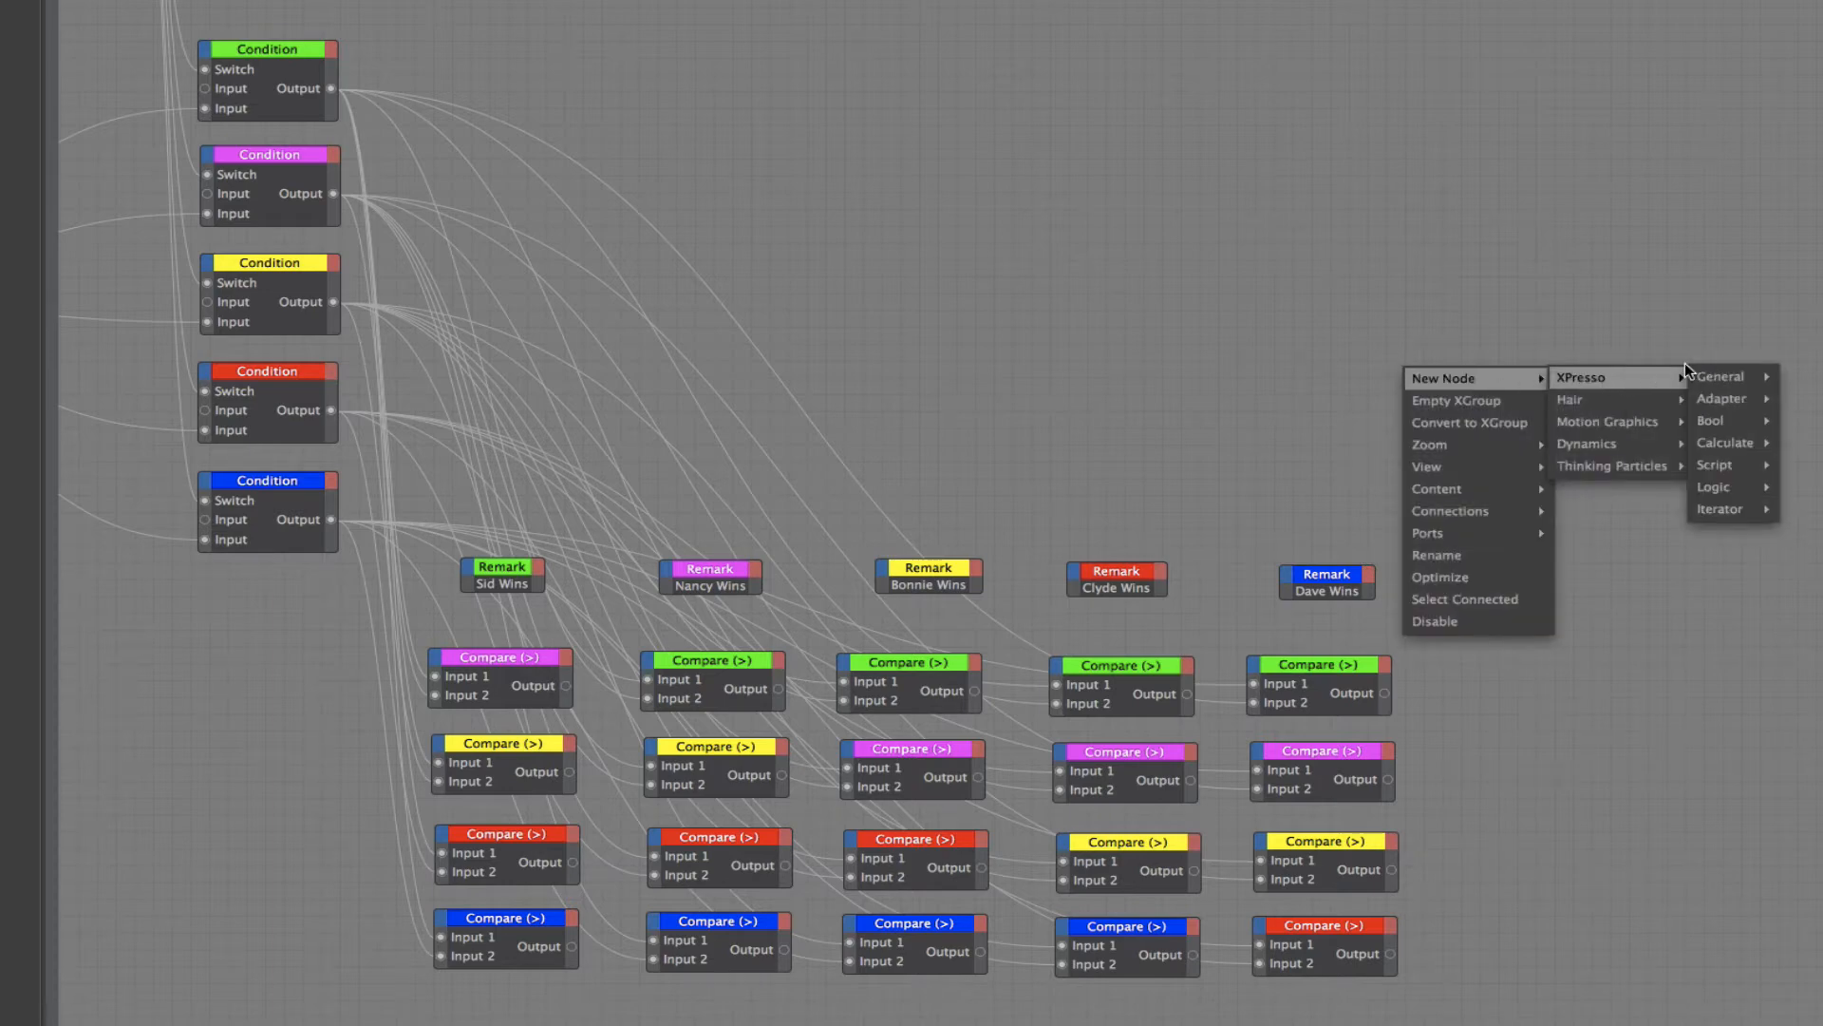
mouse_move(1738, 421)
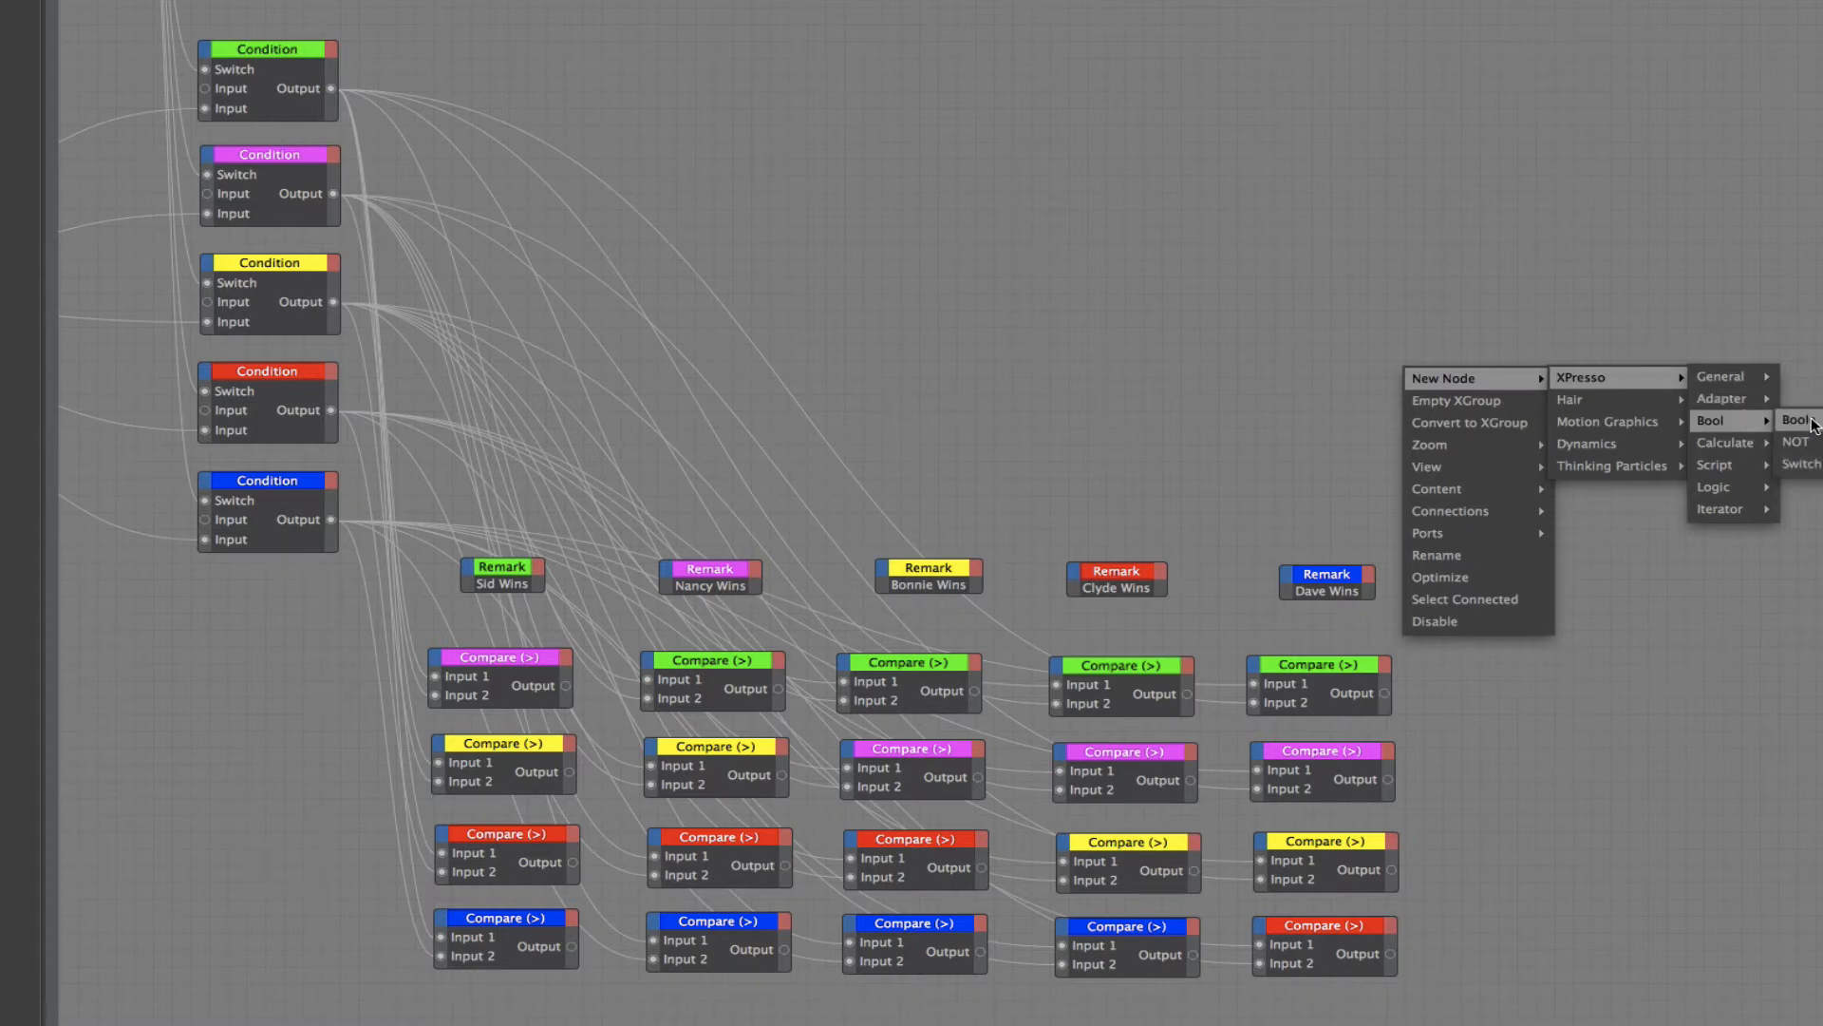
left_click(1798, 421)
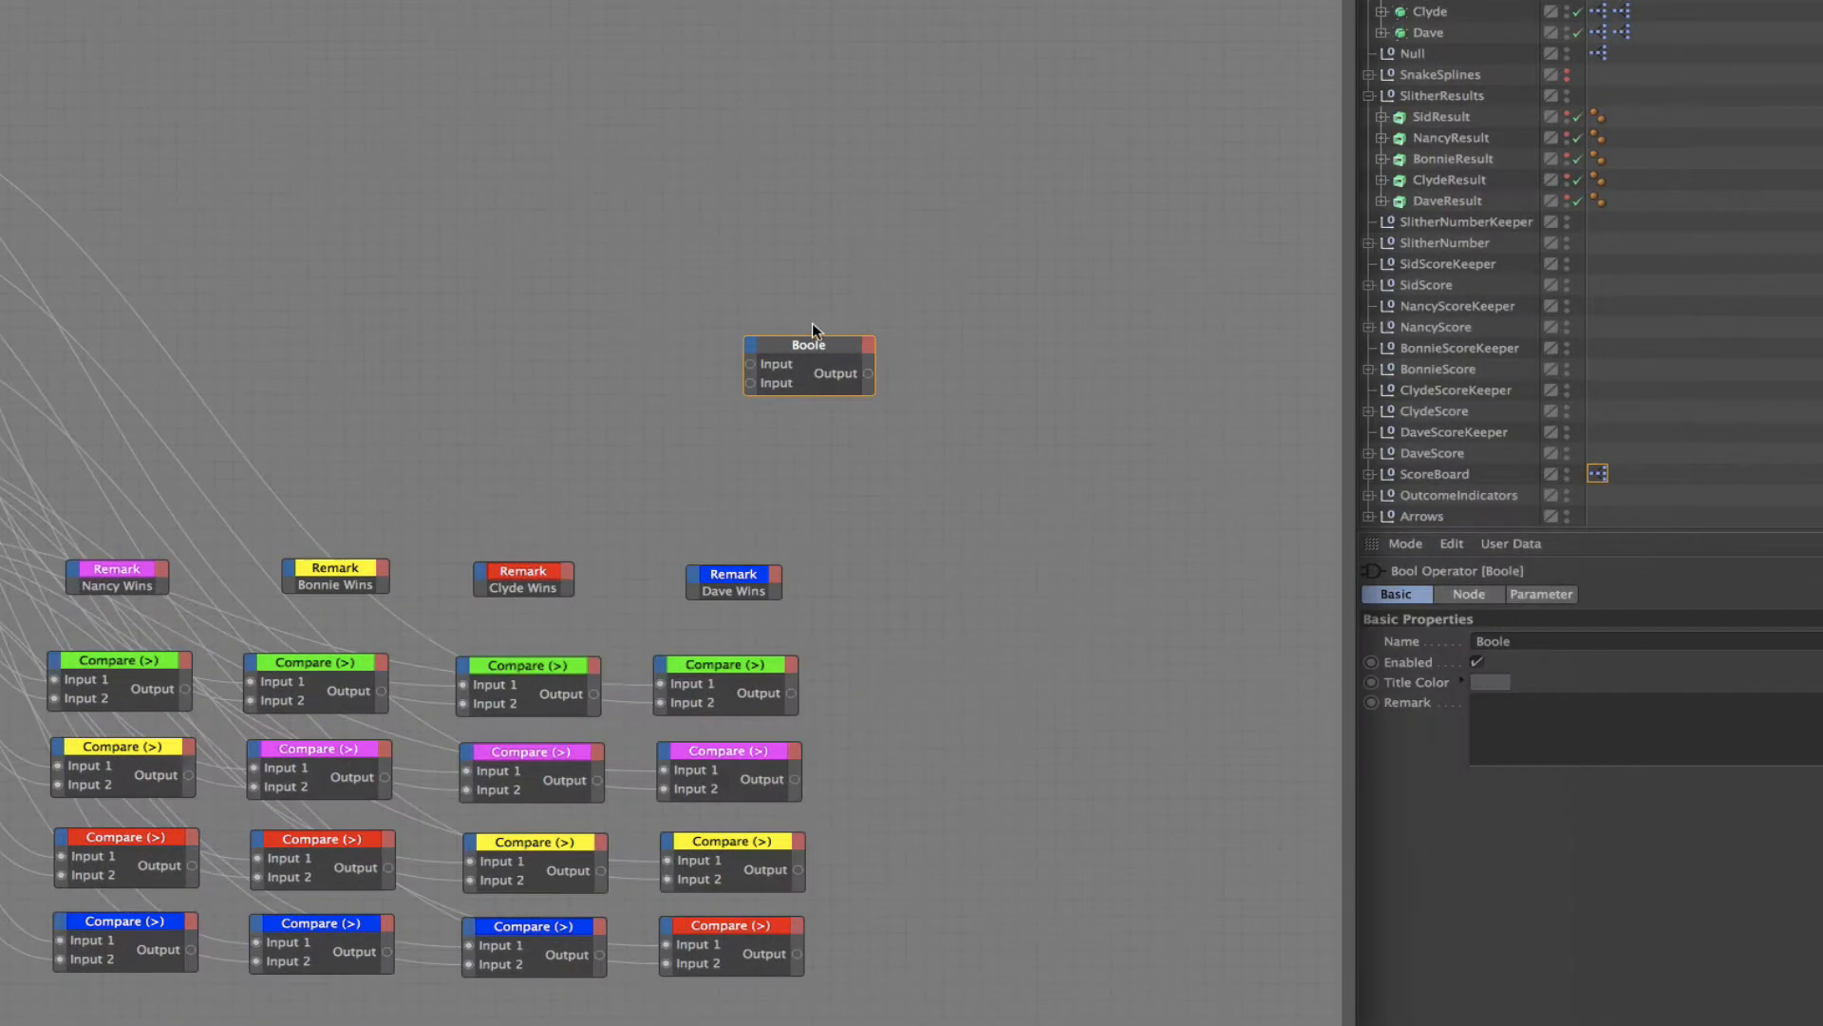
left_click_drag(808, 340, 1029, 96)
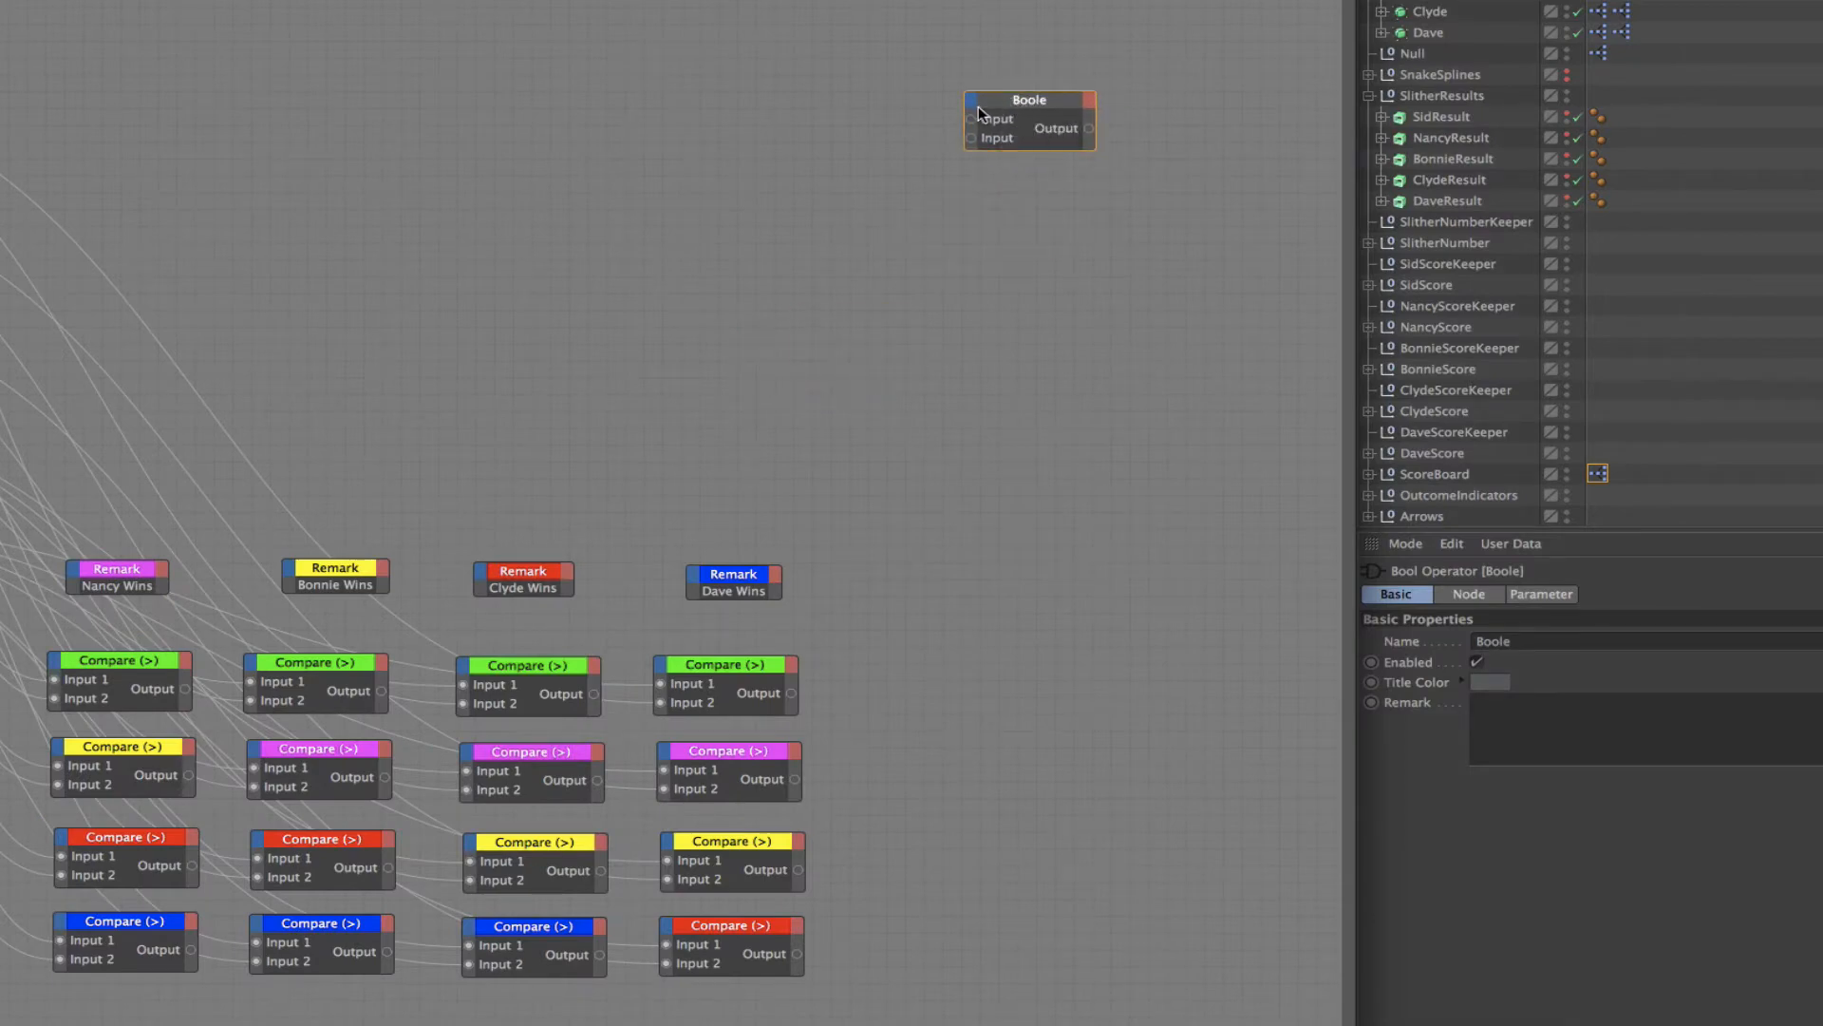
Step: Add two more input ports to the Boole node so it has four inputs
left_click(985, 115)
left_click(974, 102)
left_click(980, 115)
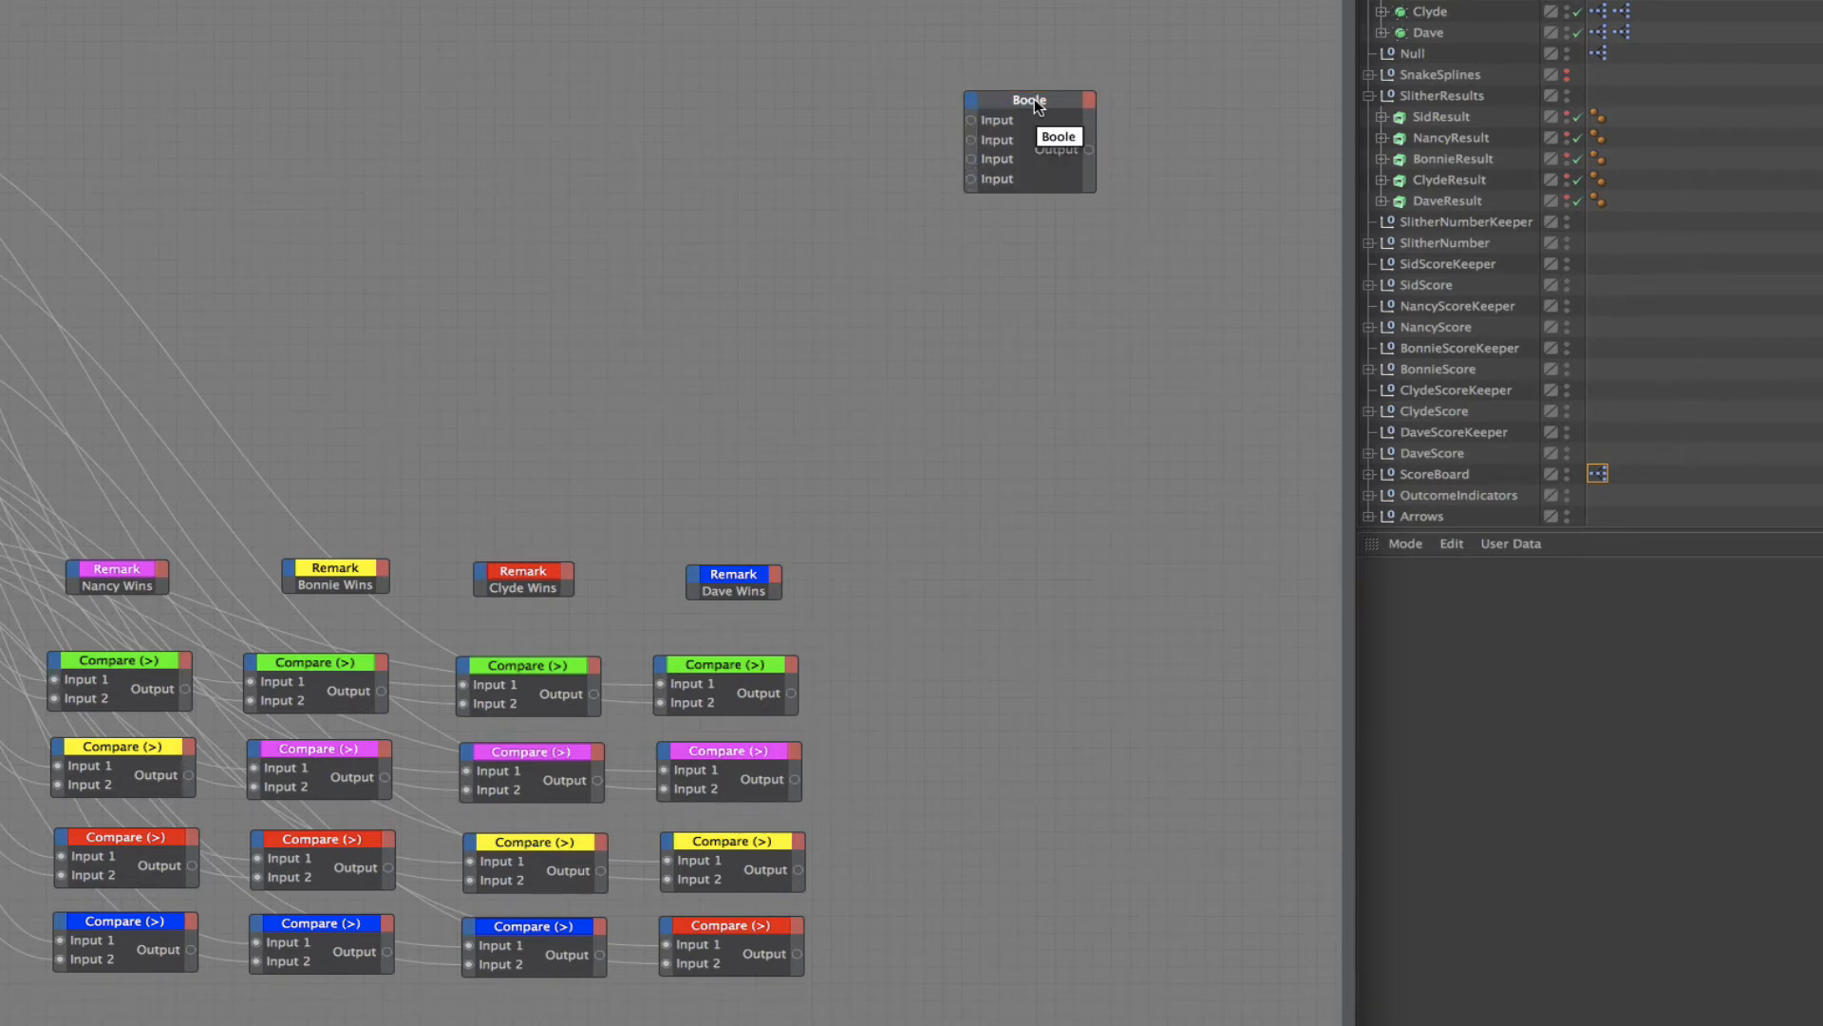
Step: Duplicate the four-input Boole node to build a vertical column of five
left_click_drag(1038, 107, 1028, 350)
left_click(1030, 421)
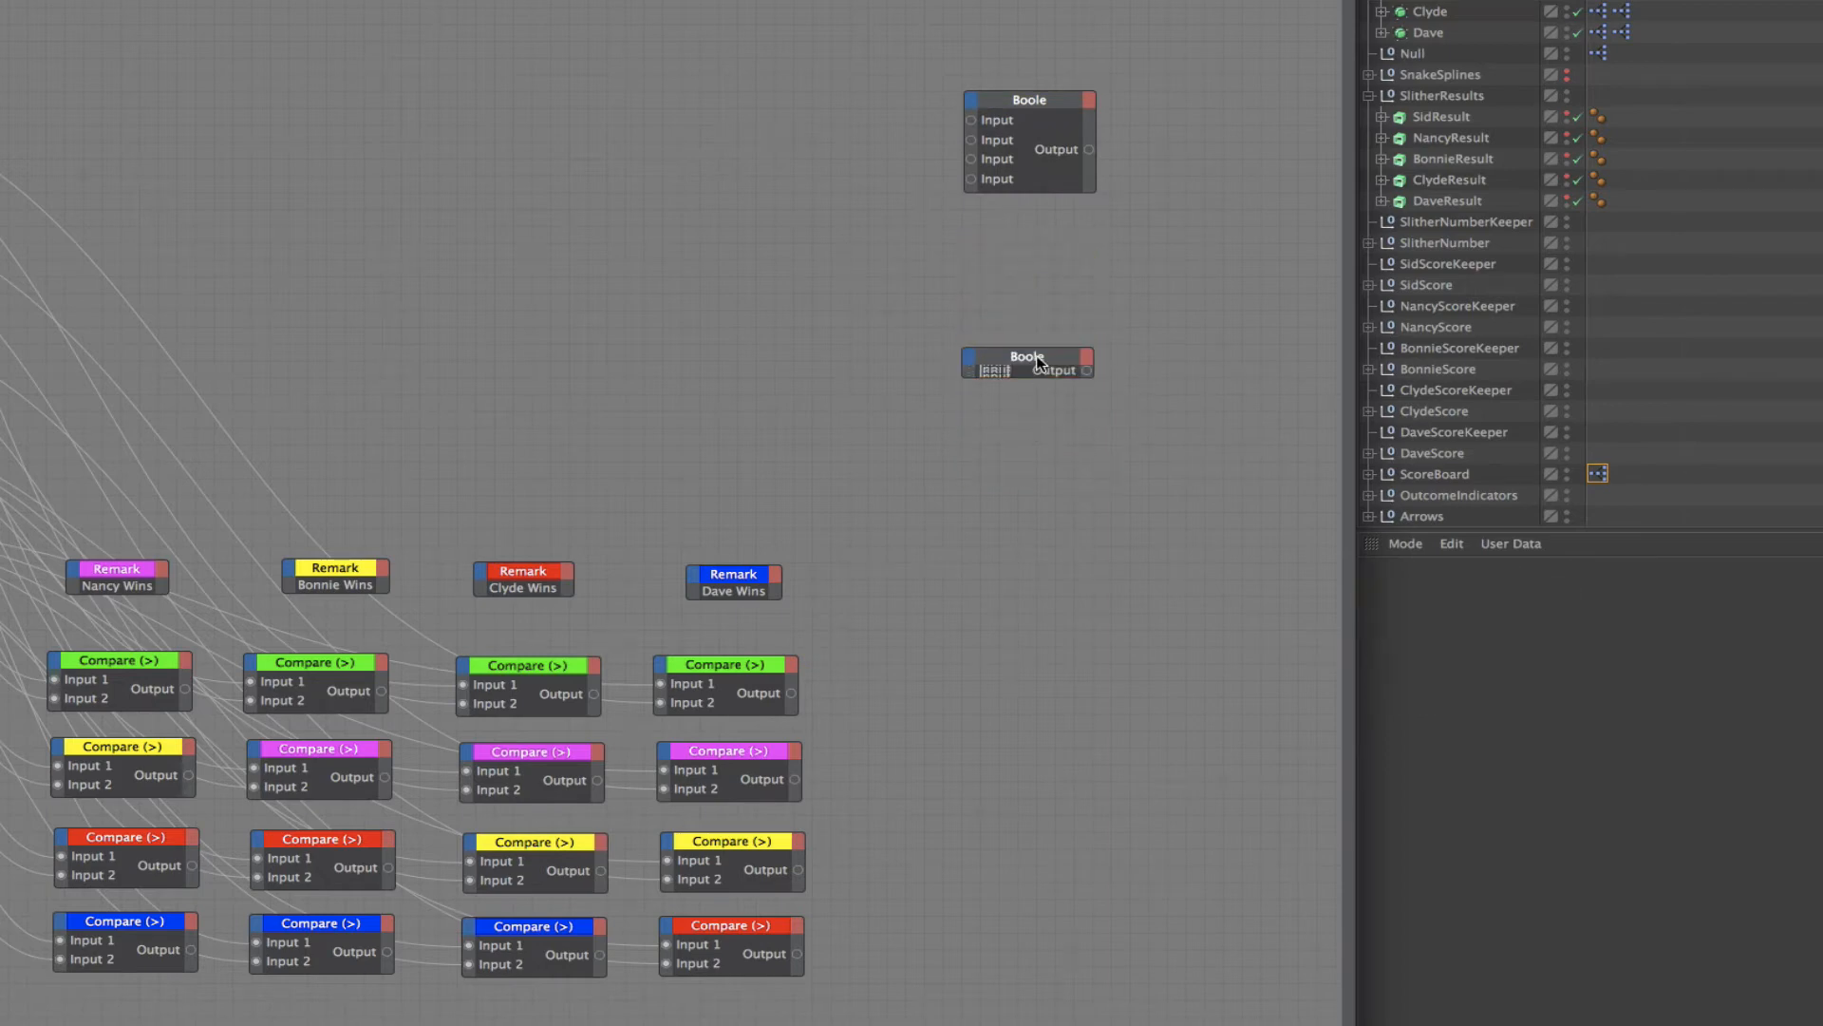
double_click(1038, 359)
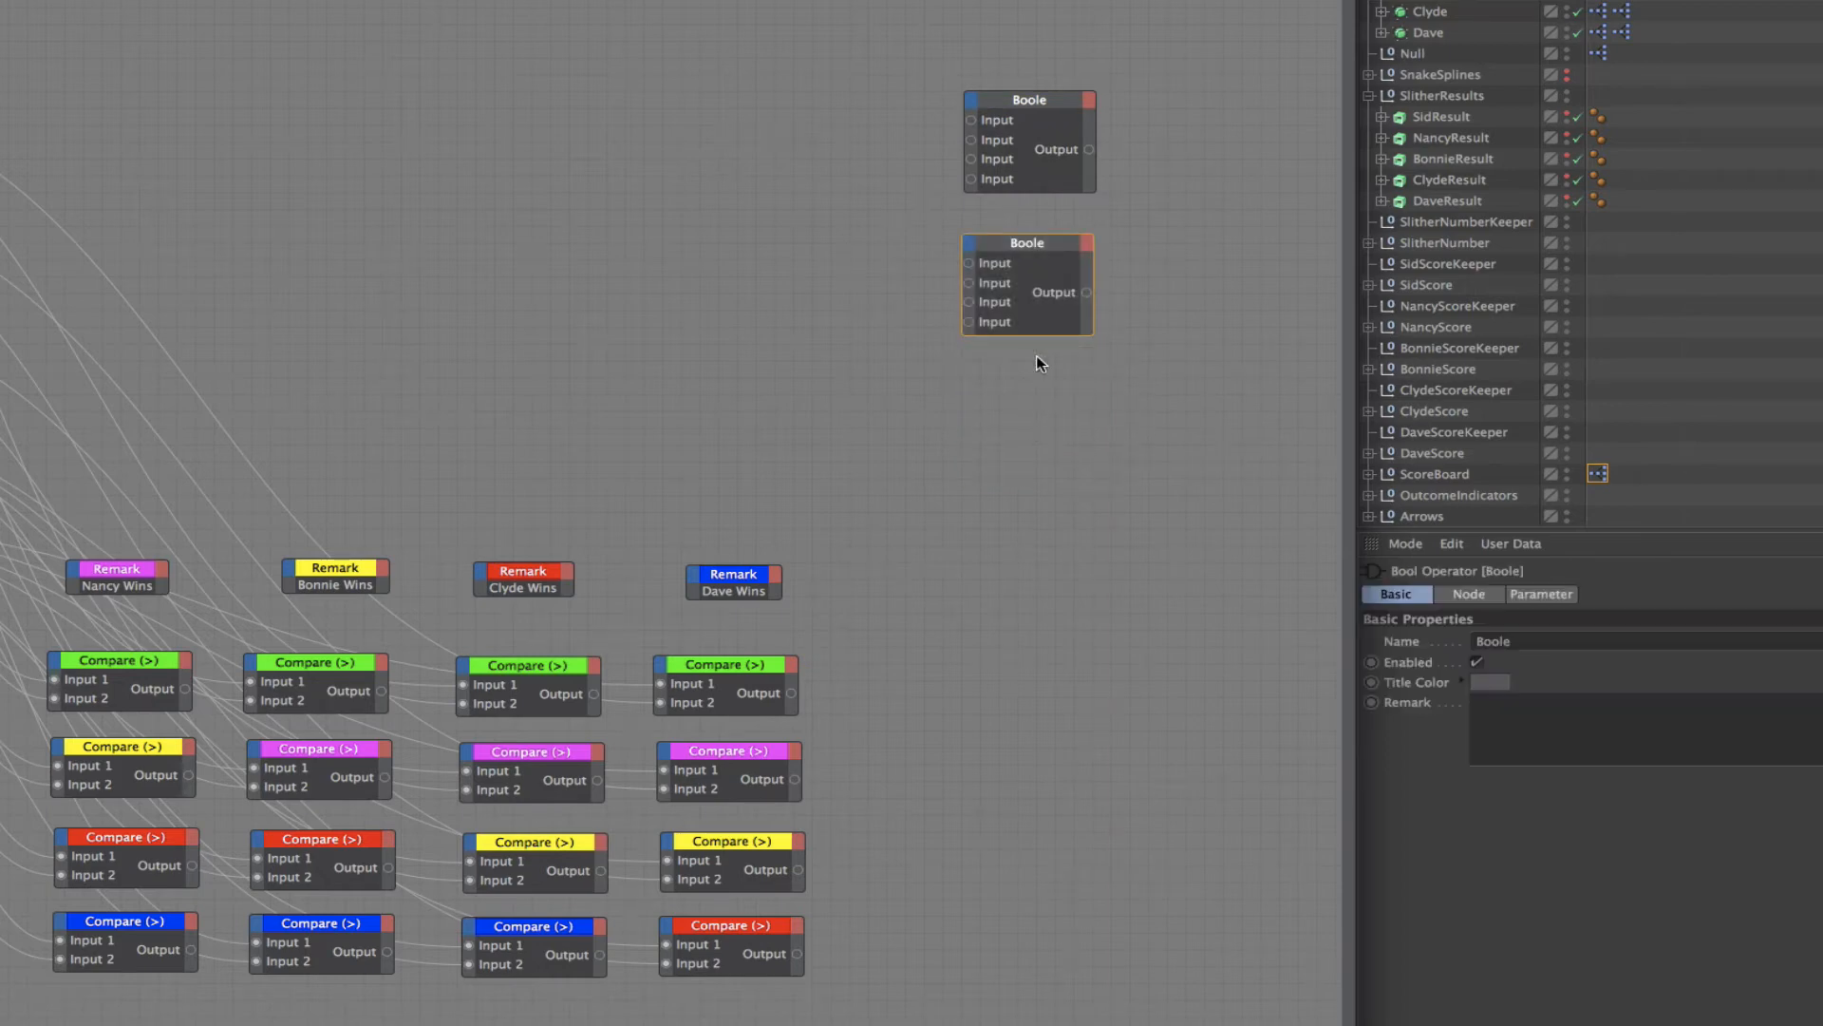
left_click_drag(1045, 239, 1029, 626, "ctrl")
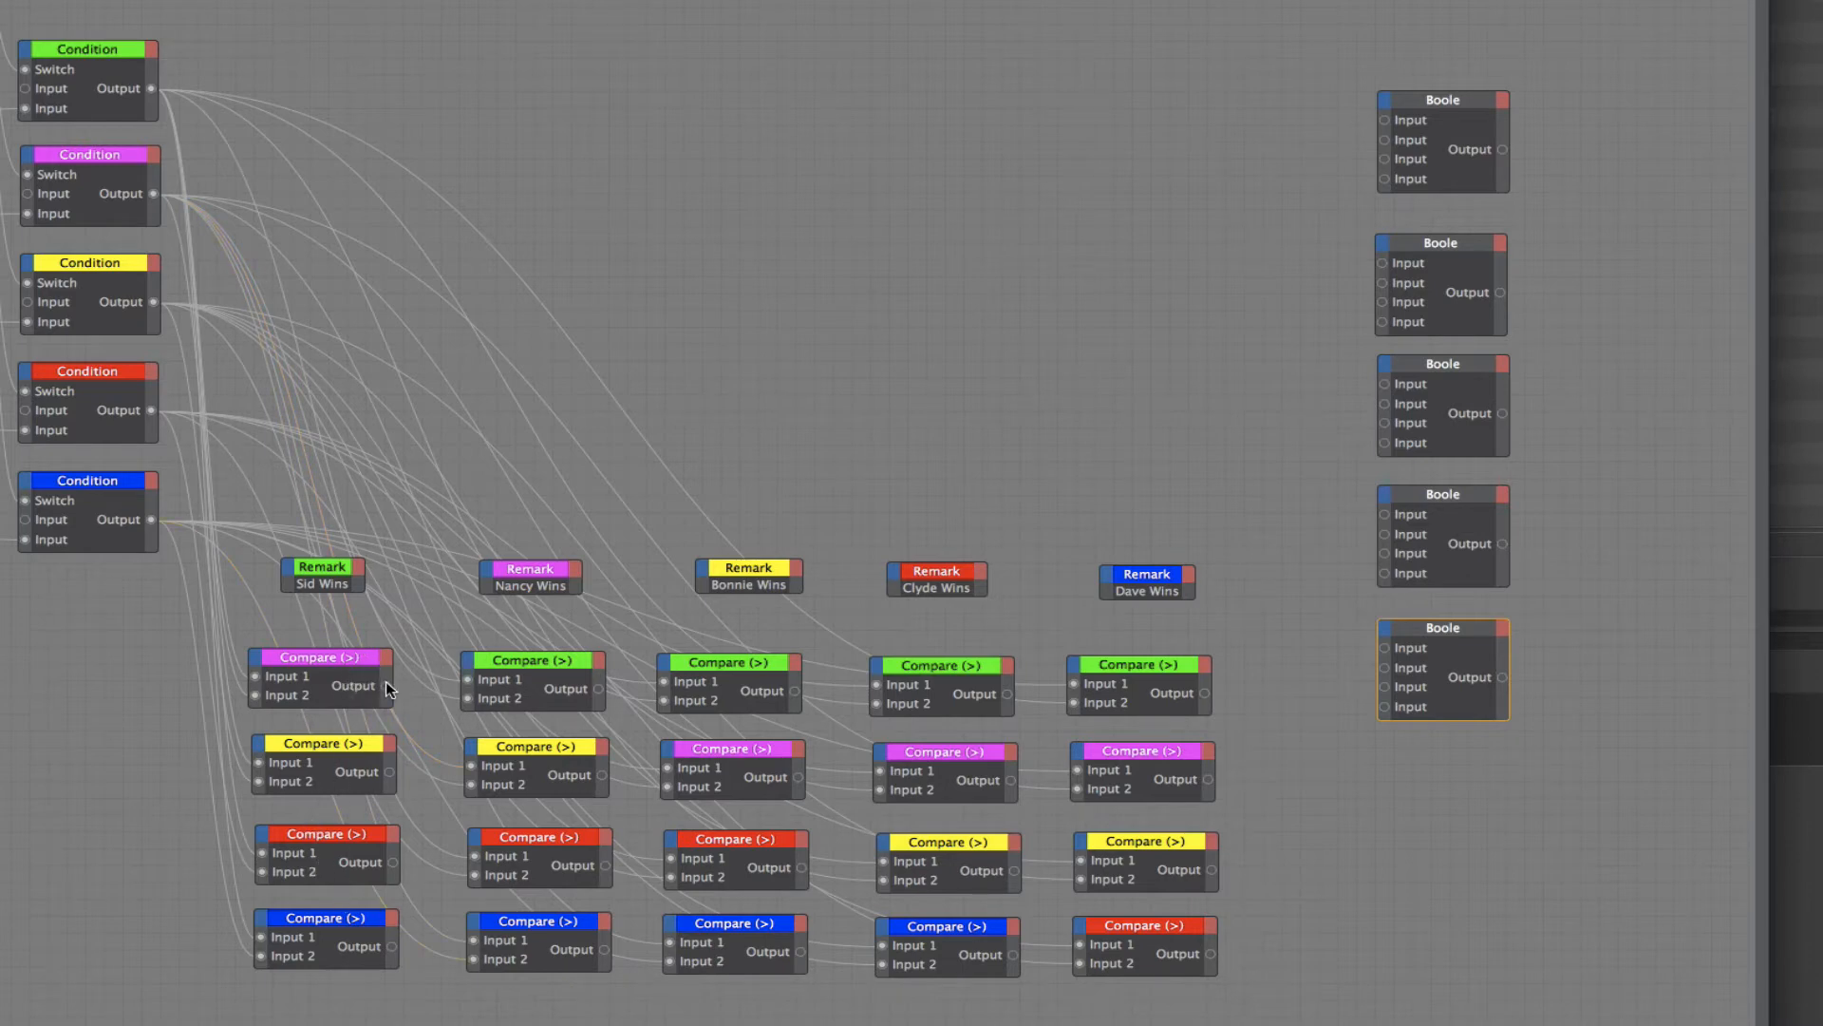
Step: Connect the outputs of the four Compare nodes under "Sid Wins" to the four inputs of the first Boole node
left_click_drag(386, 684, 1383, 122)
left_click_drag(391, 772, 1385, 143)
left_click_drag(392, 862, 1384, 159)
left_click_drag(466, 909, 1389, 180)
Step: Connect the outputs of the four Compare nodes under "Nancy Wins" to the four inputs of the second Boole node
left_click_drag(599, 688, 1383, 264)
left_click_drag(600, 772, 1383, 283)
left_click_drag(606, 866, 1383, 302)
left_click_drag(605, 950, 1382, 322)
Step: Connect the outputs of the four Compare nodes under "Bonnie Wins" to the four inputs of the third Boole node
left_click_drag(794, 691, 1385, 383)
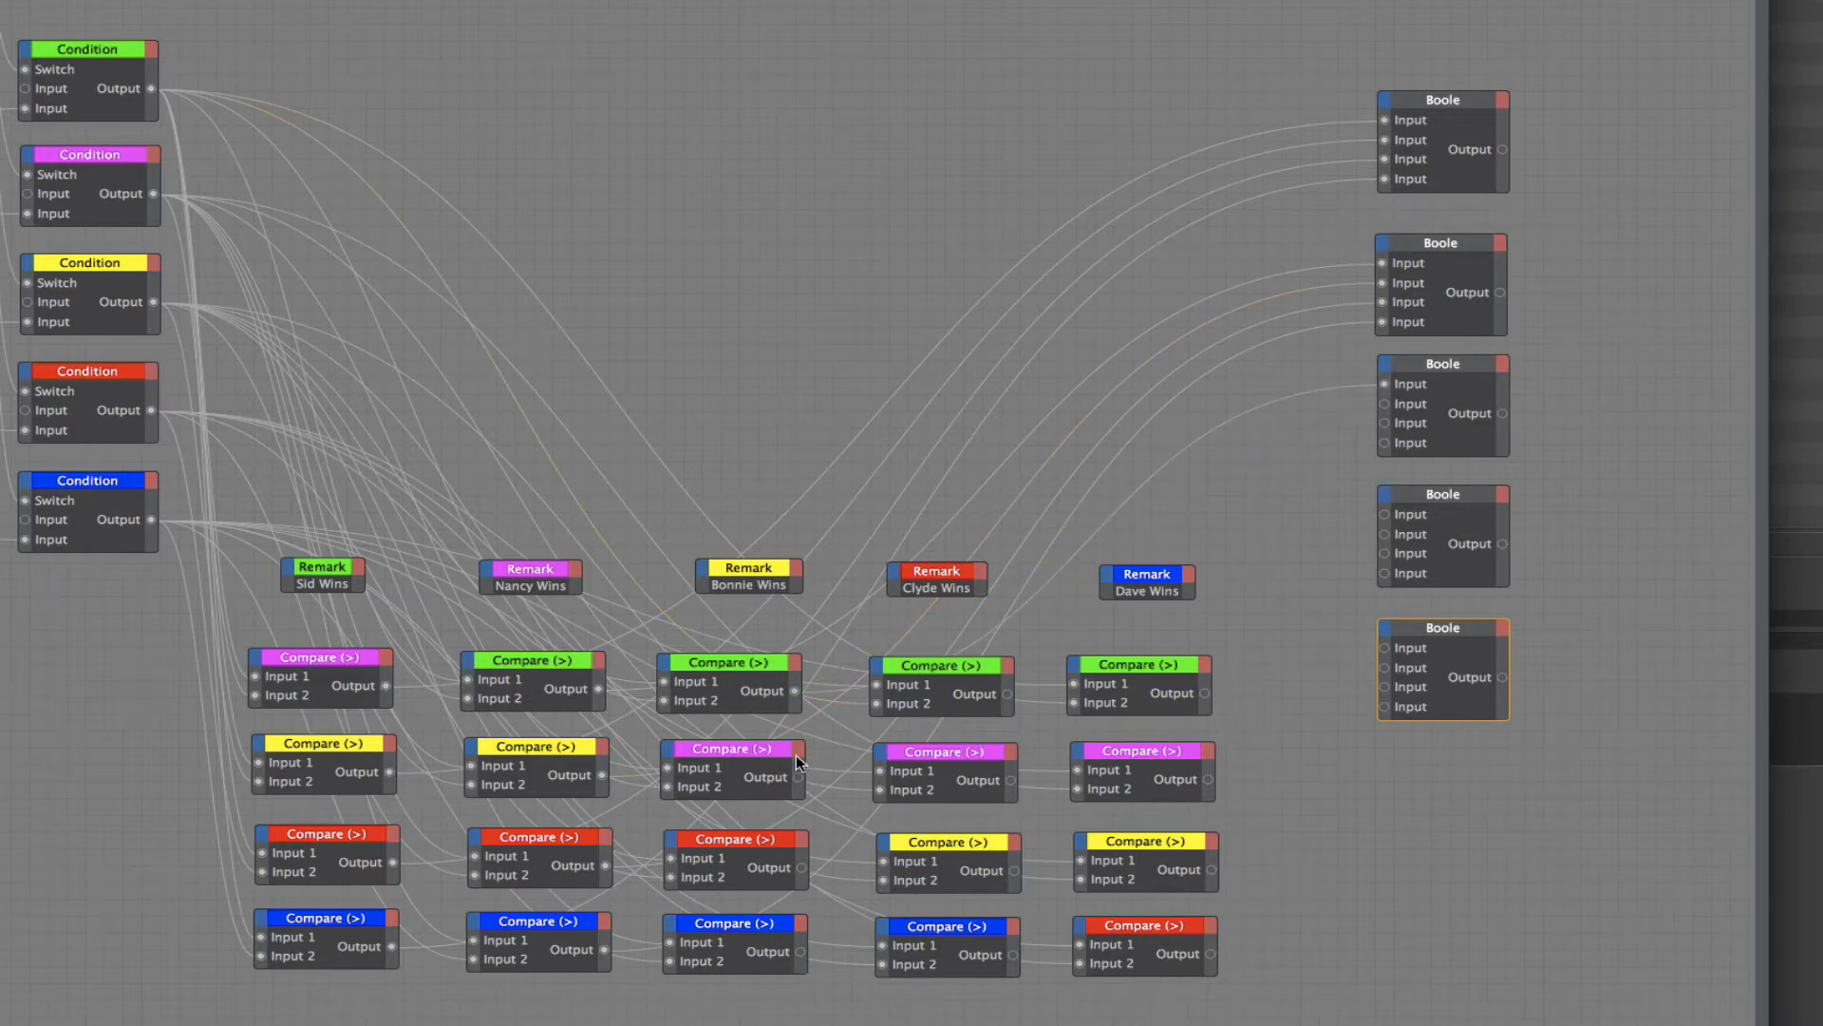
left_click_drag(801, 777, 1389, 406)
left_click_drag(803, 868, 1385, 424)
left_click_drag(1013, 954, 1389, 440)
Step: Connect the outputs of the four Compare nodes under "Clyde Wins" to the four inputs of the fourth Boole node
left_click_drag(1007, 694, 1384, 514)
left_click_drag(1011, 778, 1385, 534)
left_click_drag(1015, 871, 1386, 557)
left_click_drag(1015, 955, 1387, 577)
Step: Connect the outputs of the four Compare nodes under "Dave Wins" to the four inputs of the fifth Boole node
left_click_drag(1381, 644, 1385, 648)
left_click_drag(1208, 779, 1385, 668)
left_click_drag(1212, 866, 1385, 688)
left_click_drag(1212, 953, 1385, 707)
Step: Inspect the node properties of the first Boole node in the column
middle_click_drag(996, 523, 1080, 525, "alt")
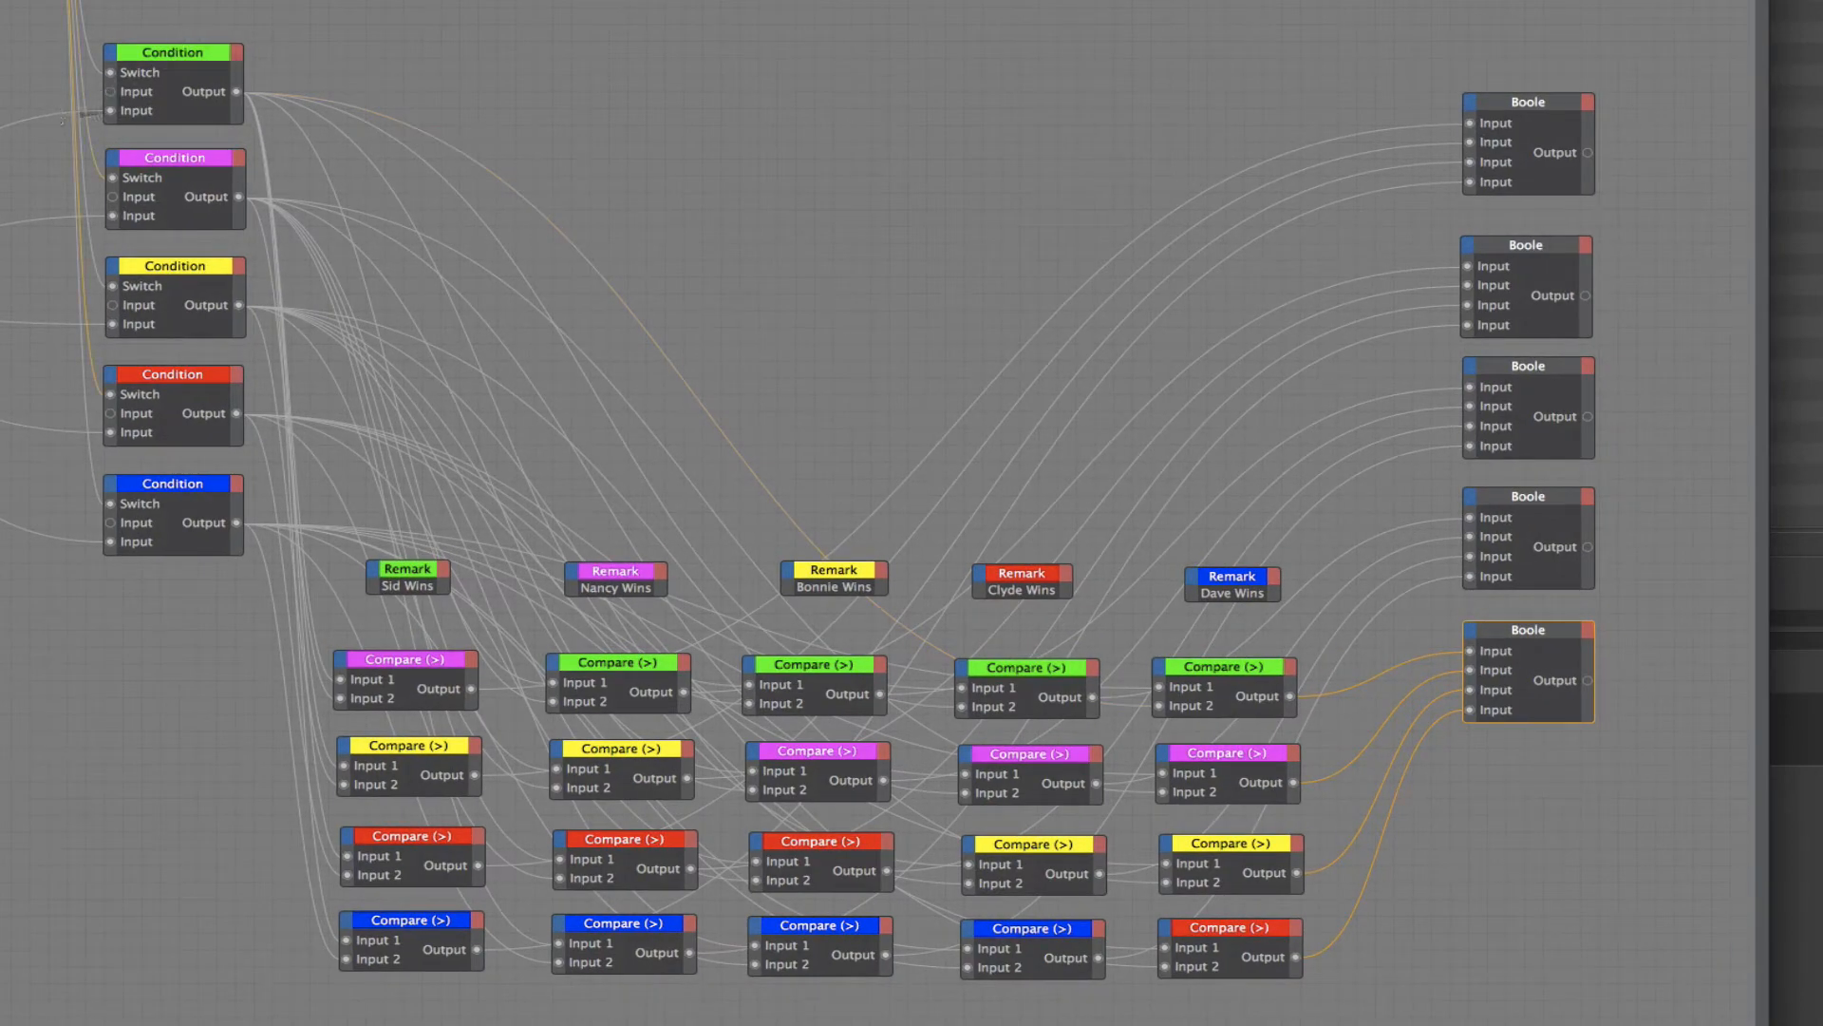
middle_click_drag(541, 148, 677, 133, "alt")
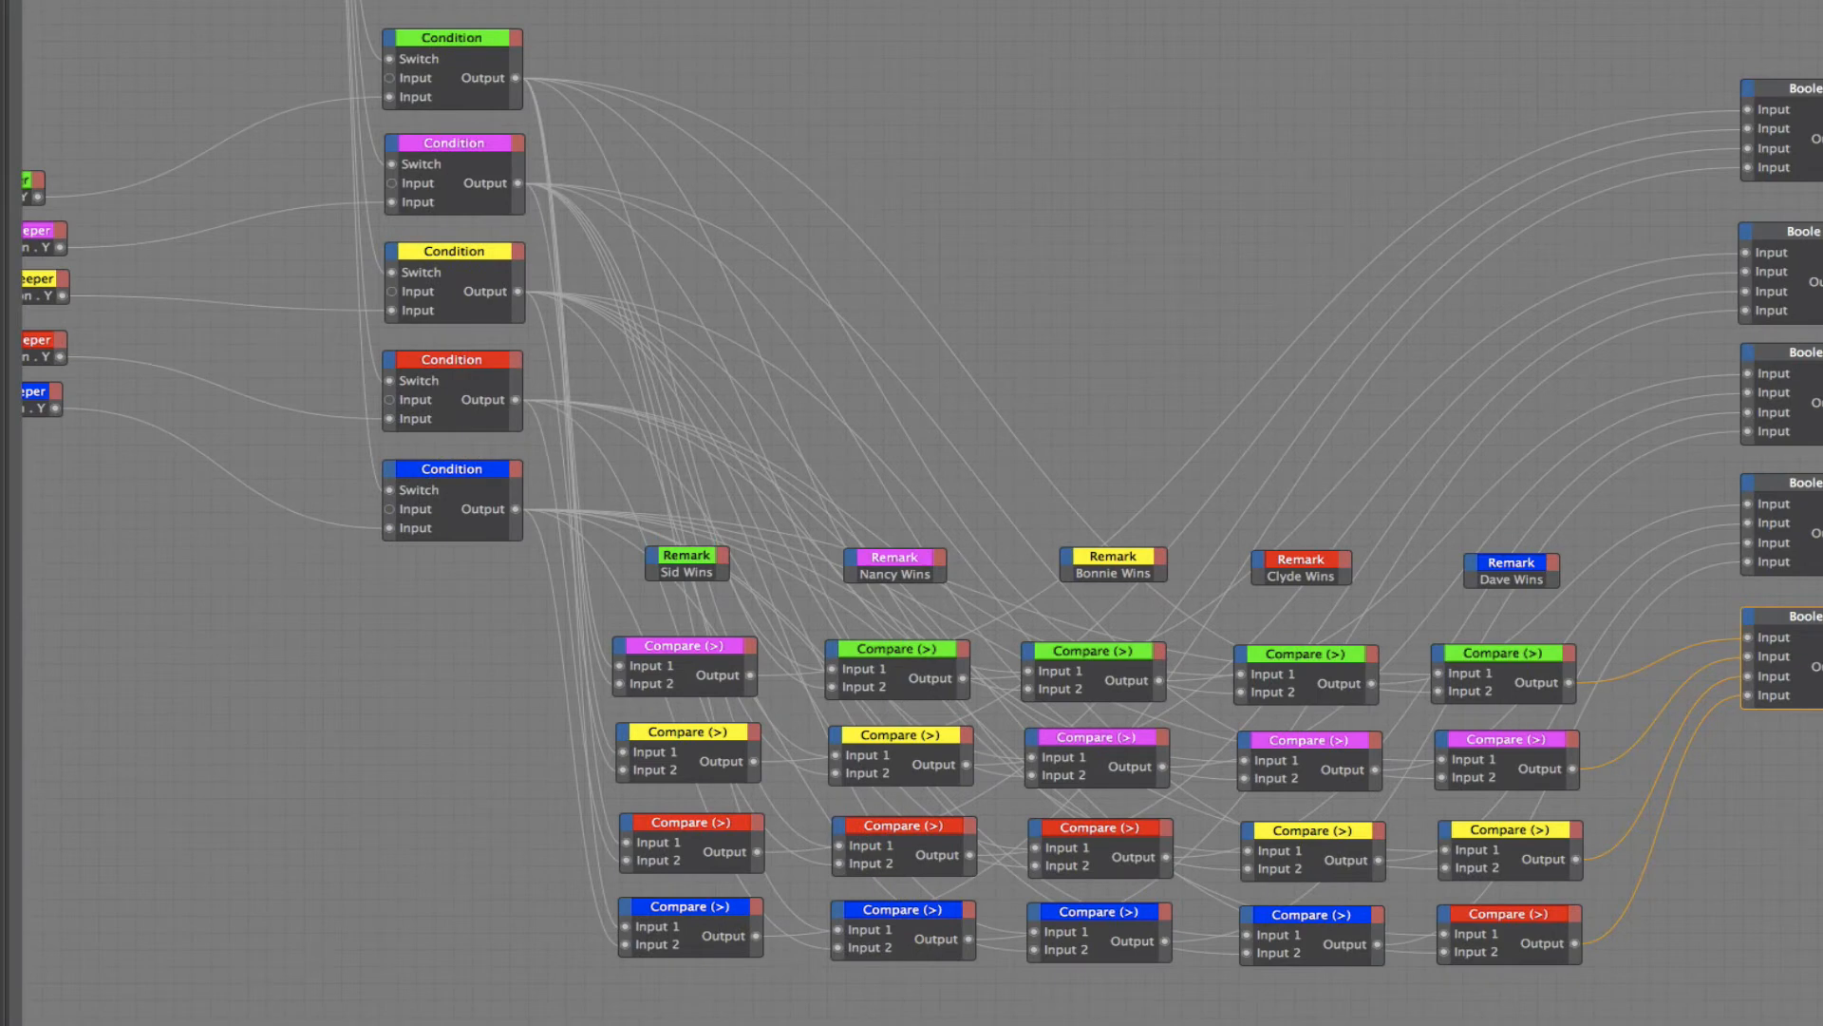
middle_click_drag(912, 513, 918, 538, "alt")
right_click_drag(917, 538, 881, 539, "alt")
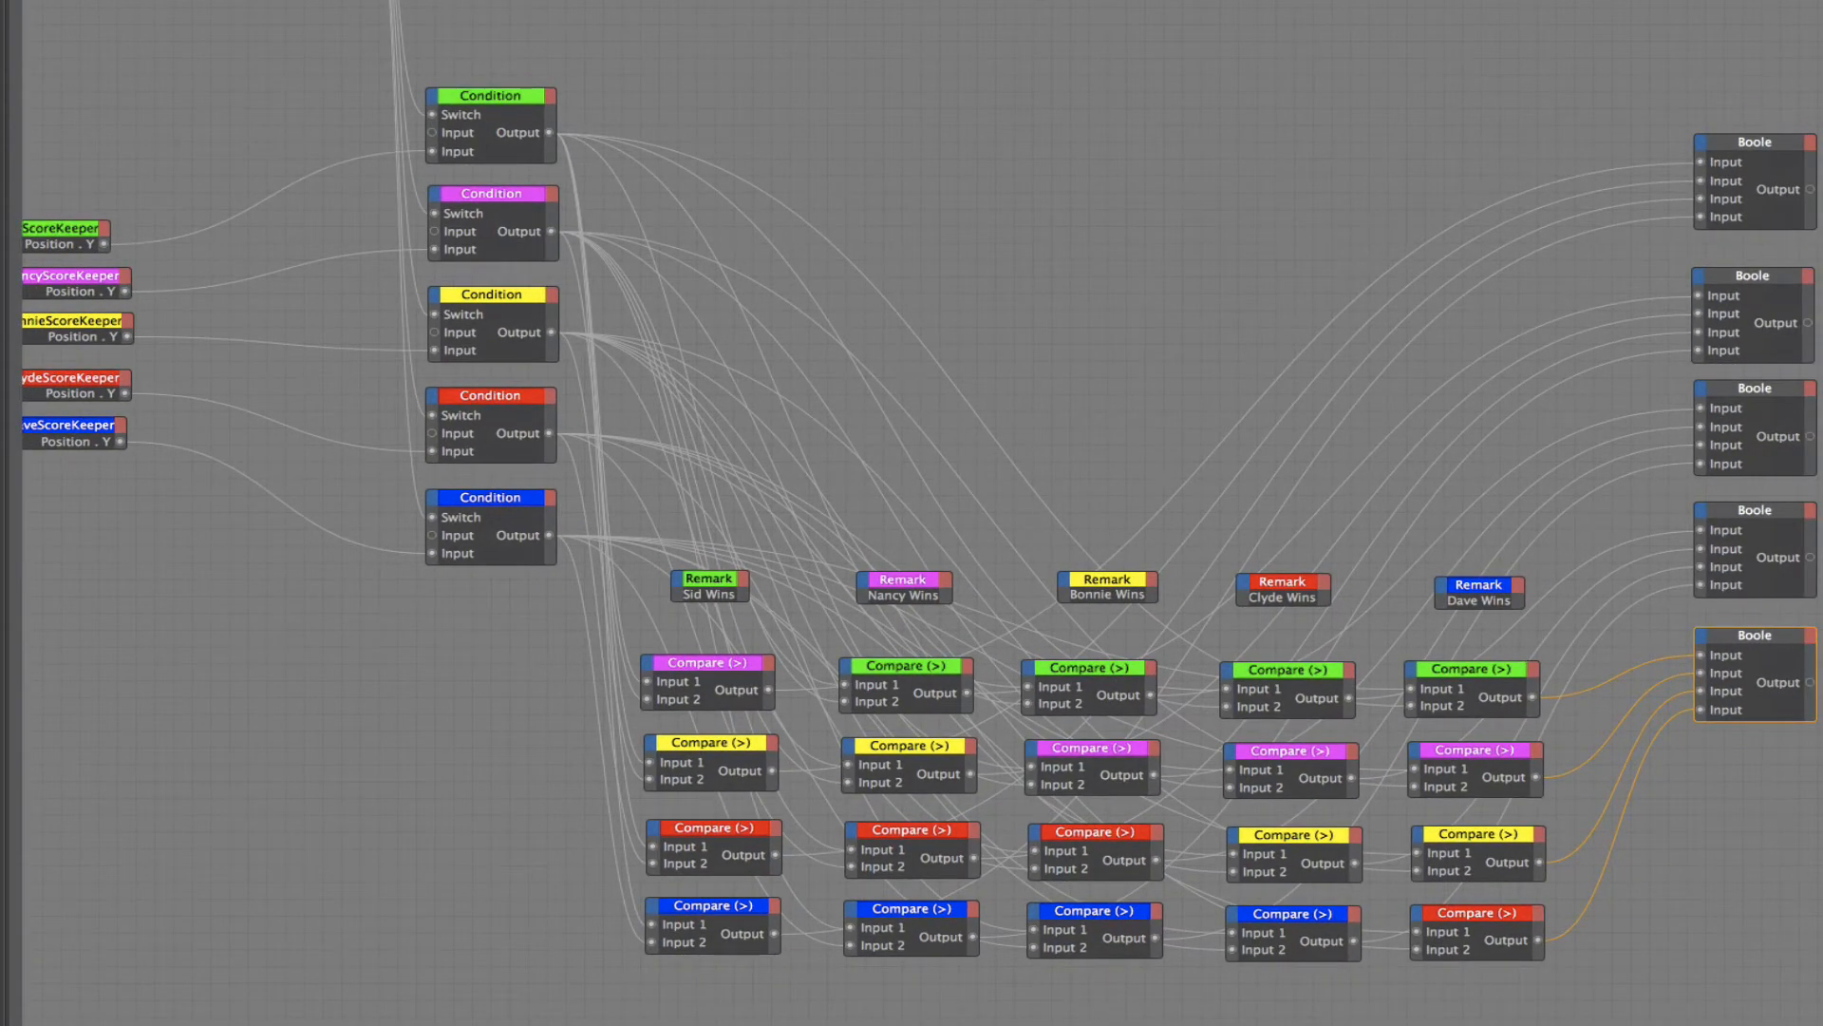
middle_click_drag(911, 513, 960, 493, "alt")
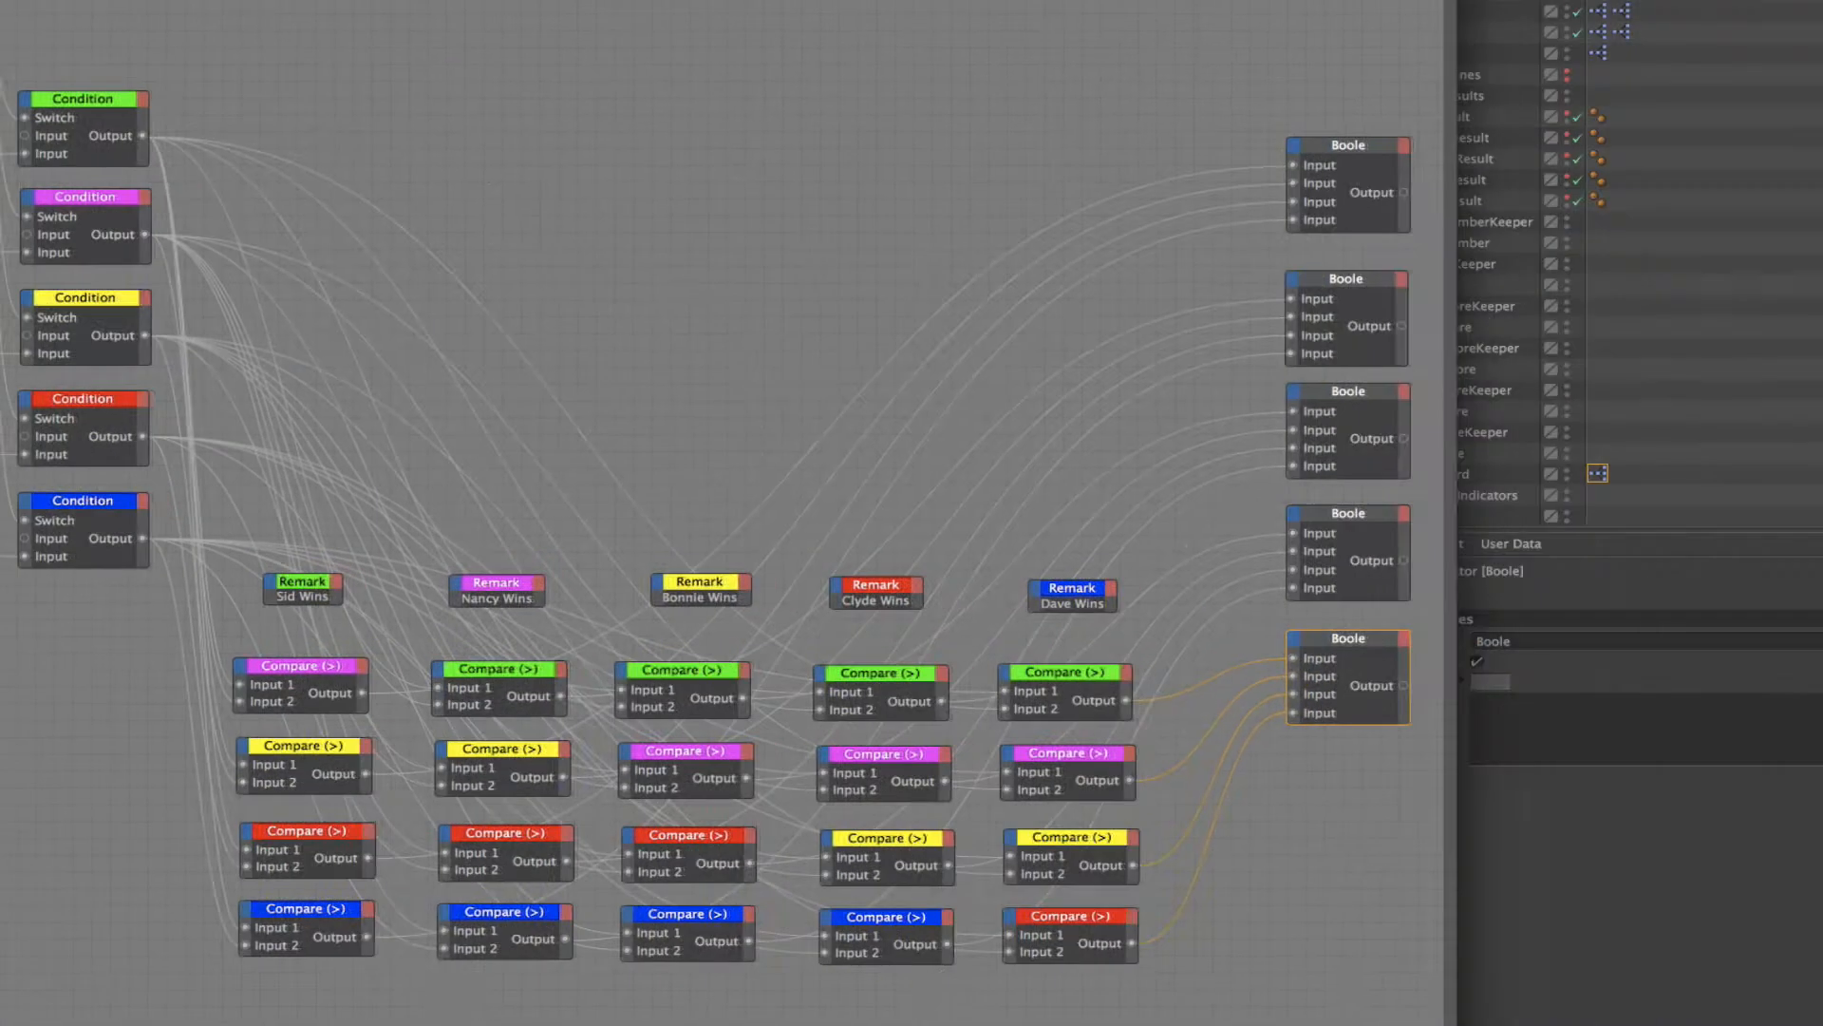
left_click(1206, 121)
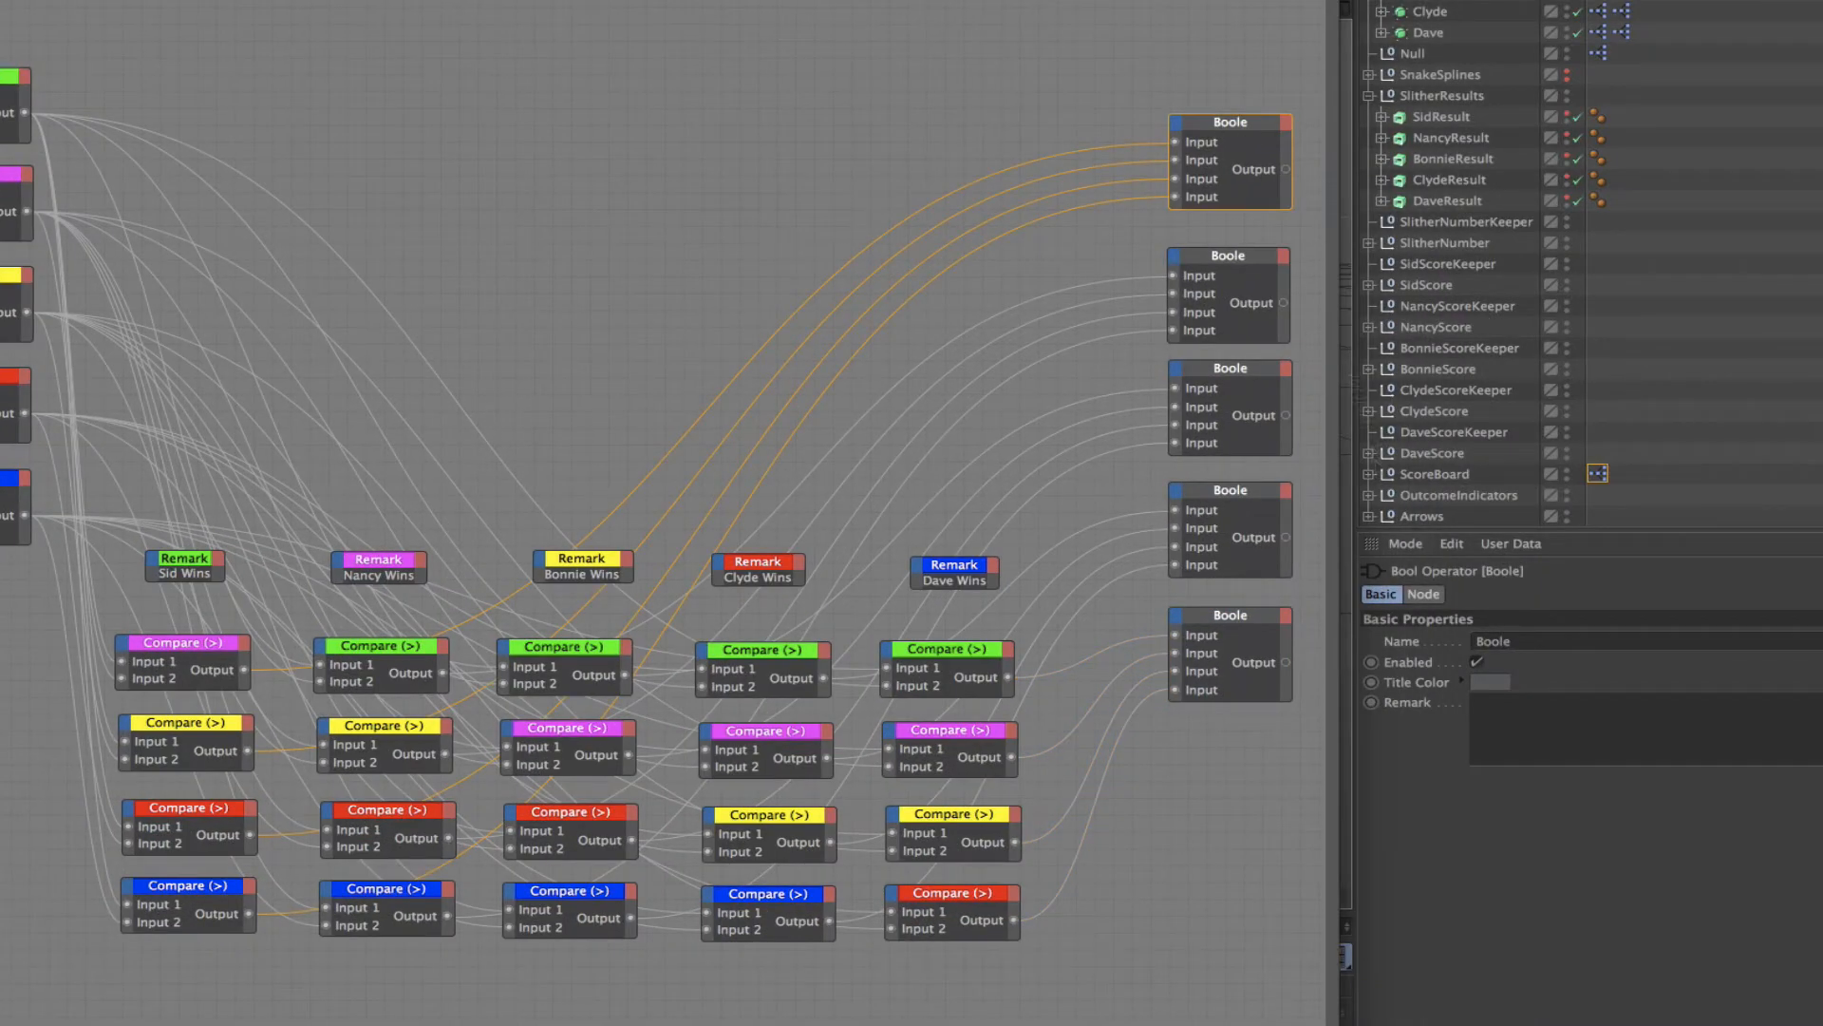
left_click(1423, 595)
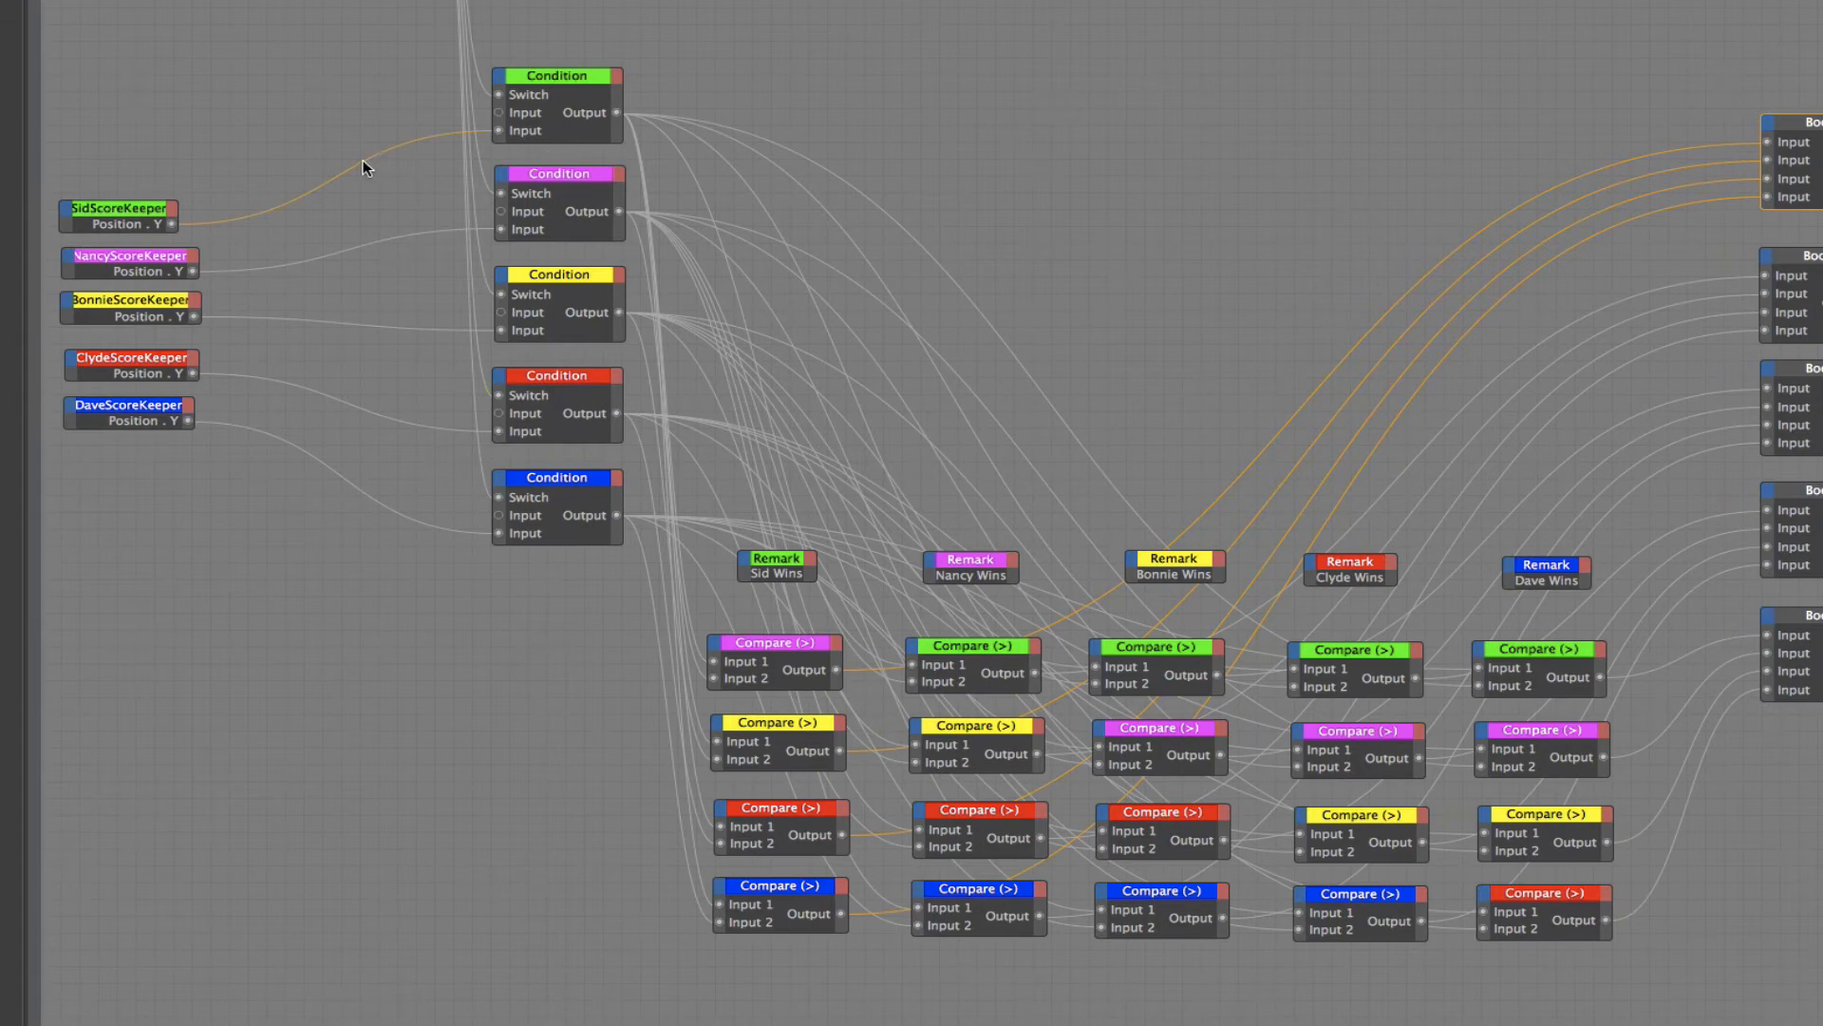
Step: Delete the wires running from the five ScoreKeeper nodes to the Condition nodes
key("Delete")
left_click(362, 248)
key("Delete")
left_click(363, 324)
key("Delete")
left_click(361, 414)
key("Delete")
Step: Inspect the node properties and parameters of the green Condition node
left_click(574, 80)
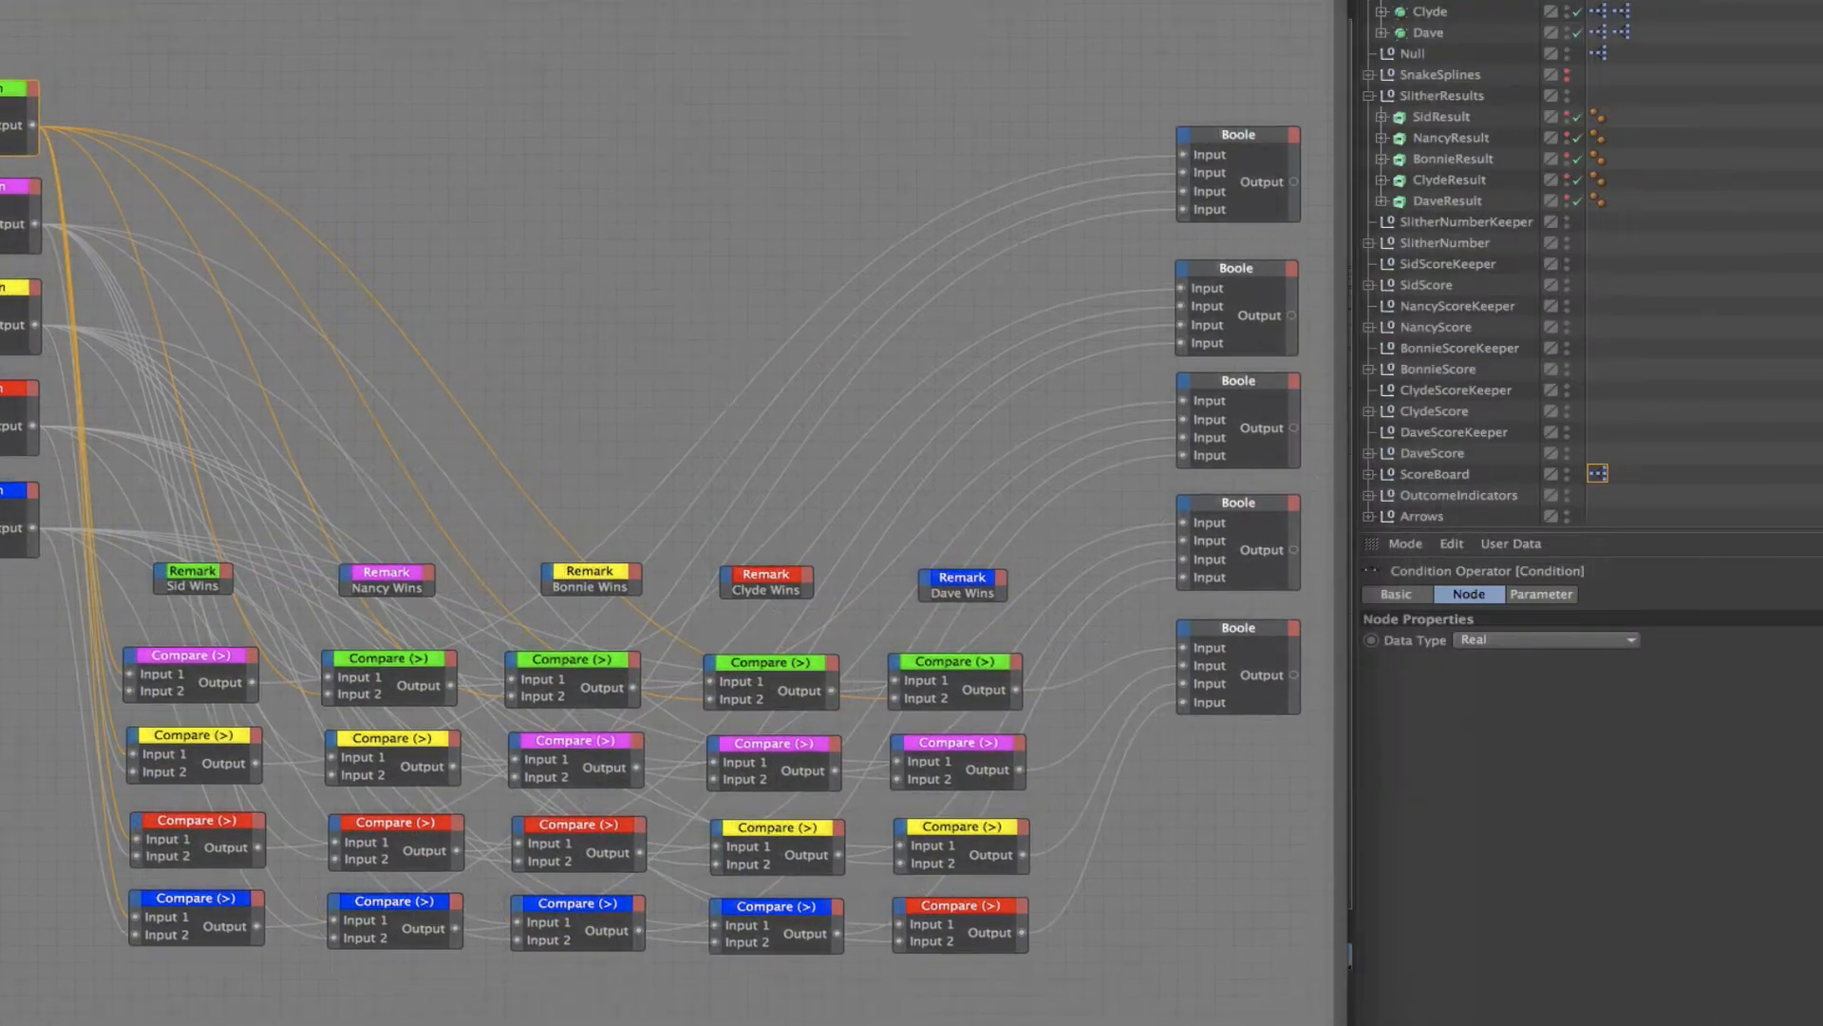
left_click_drag(664, 12, 693, 0)
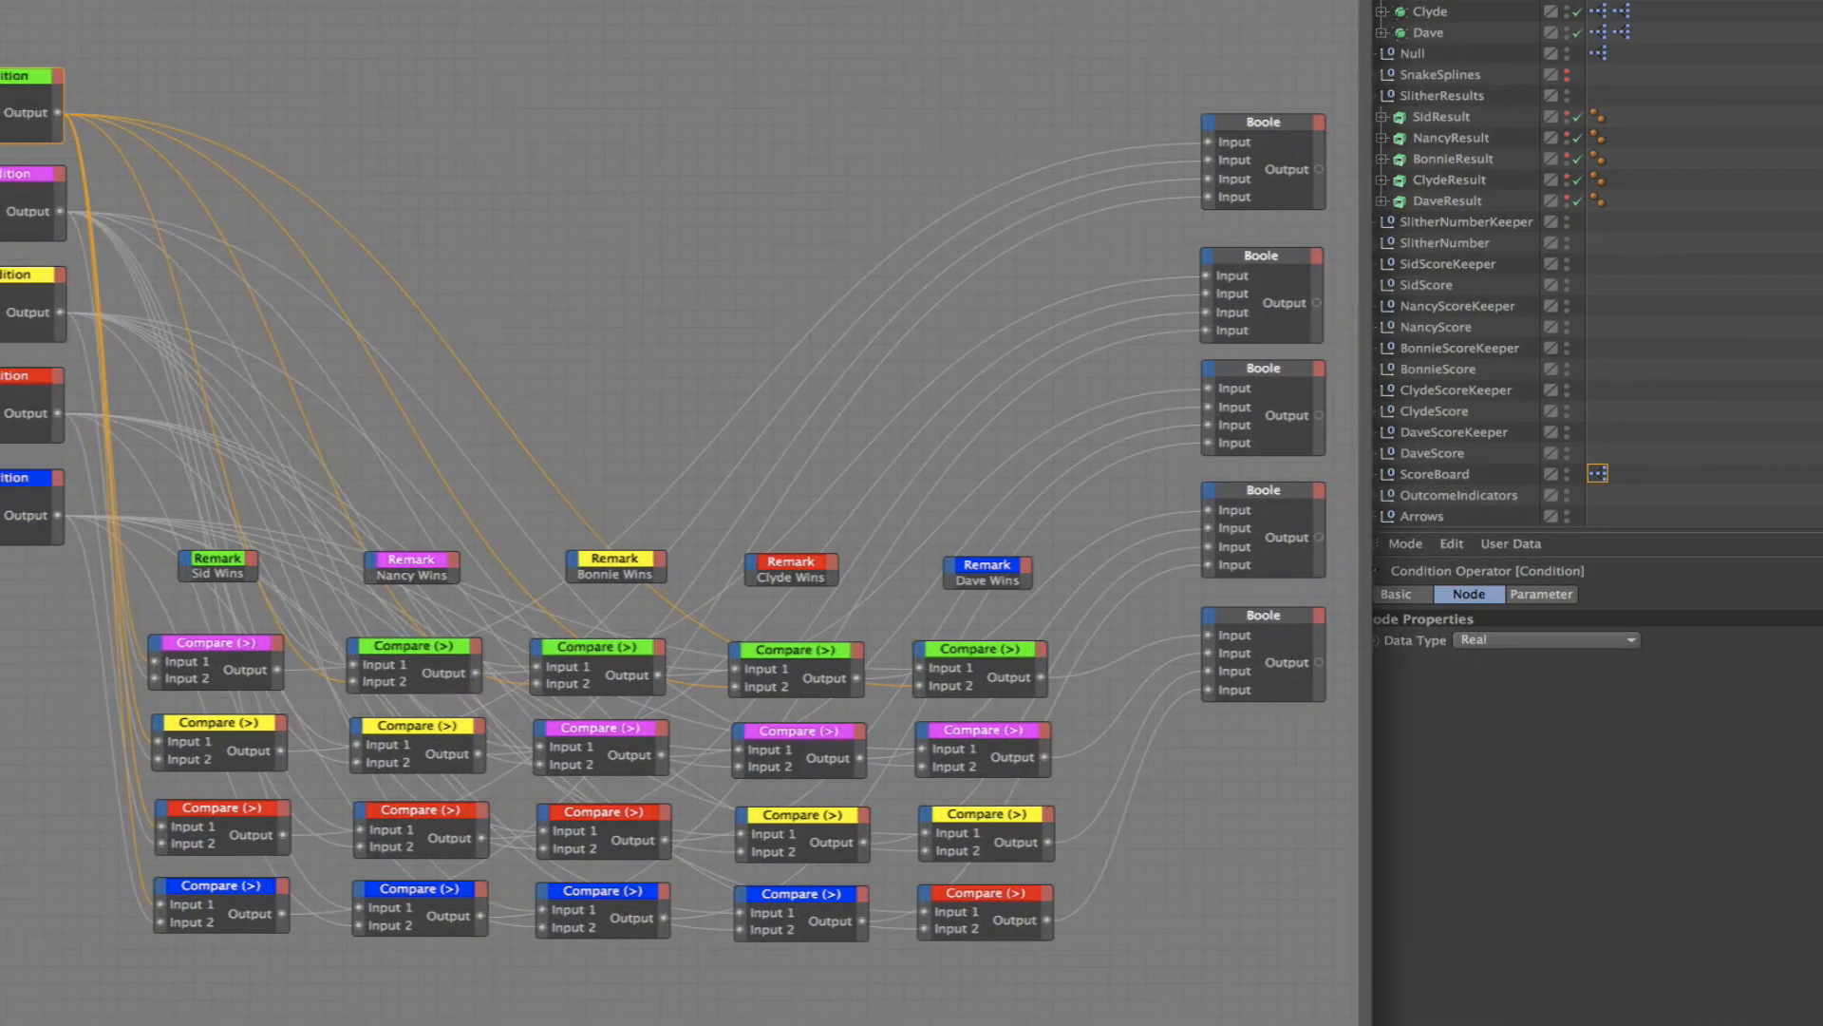
left_click(1538, 595)
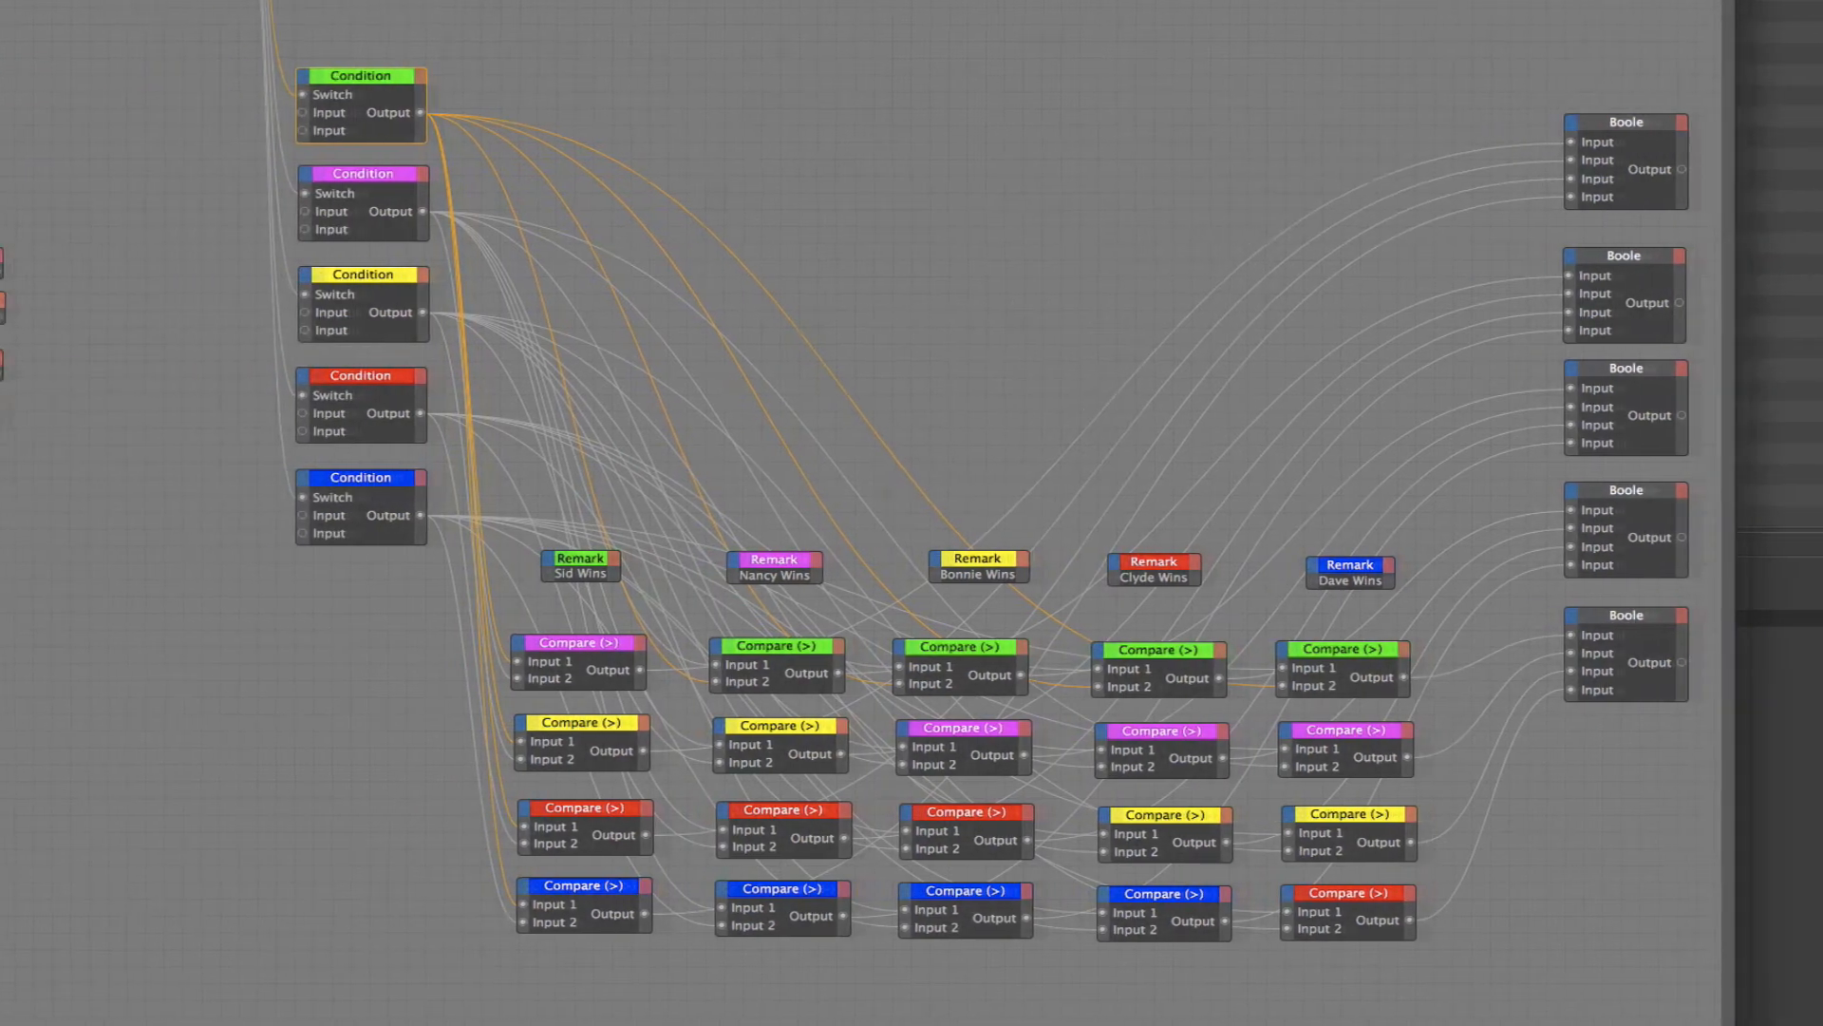
Step: Add a Constant node and place it between the ScoreKeeper nodes and the Condition nodes
right_click(157, 538)
mouse_move(202, 549)
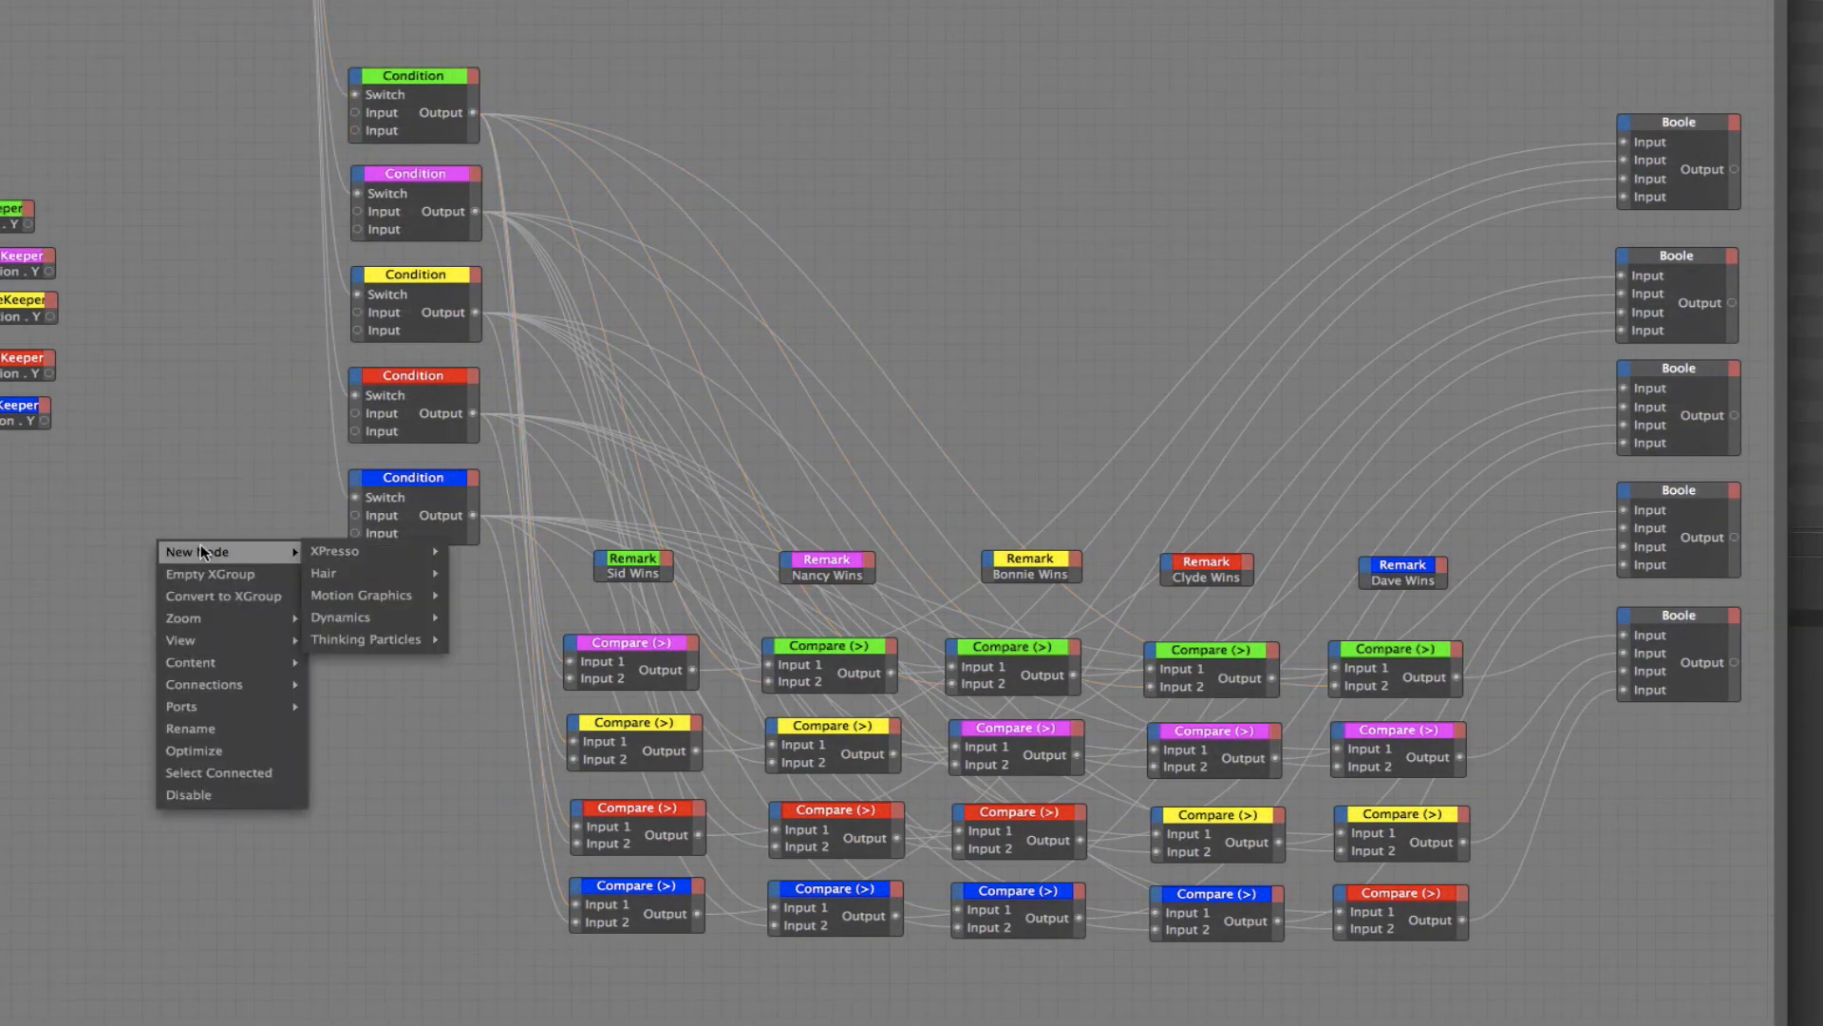
mouse_move(359, 551)
mouse_move(505, 549)
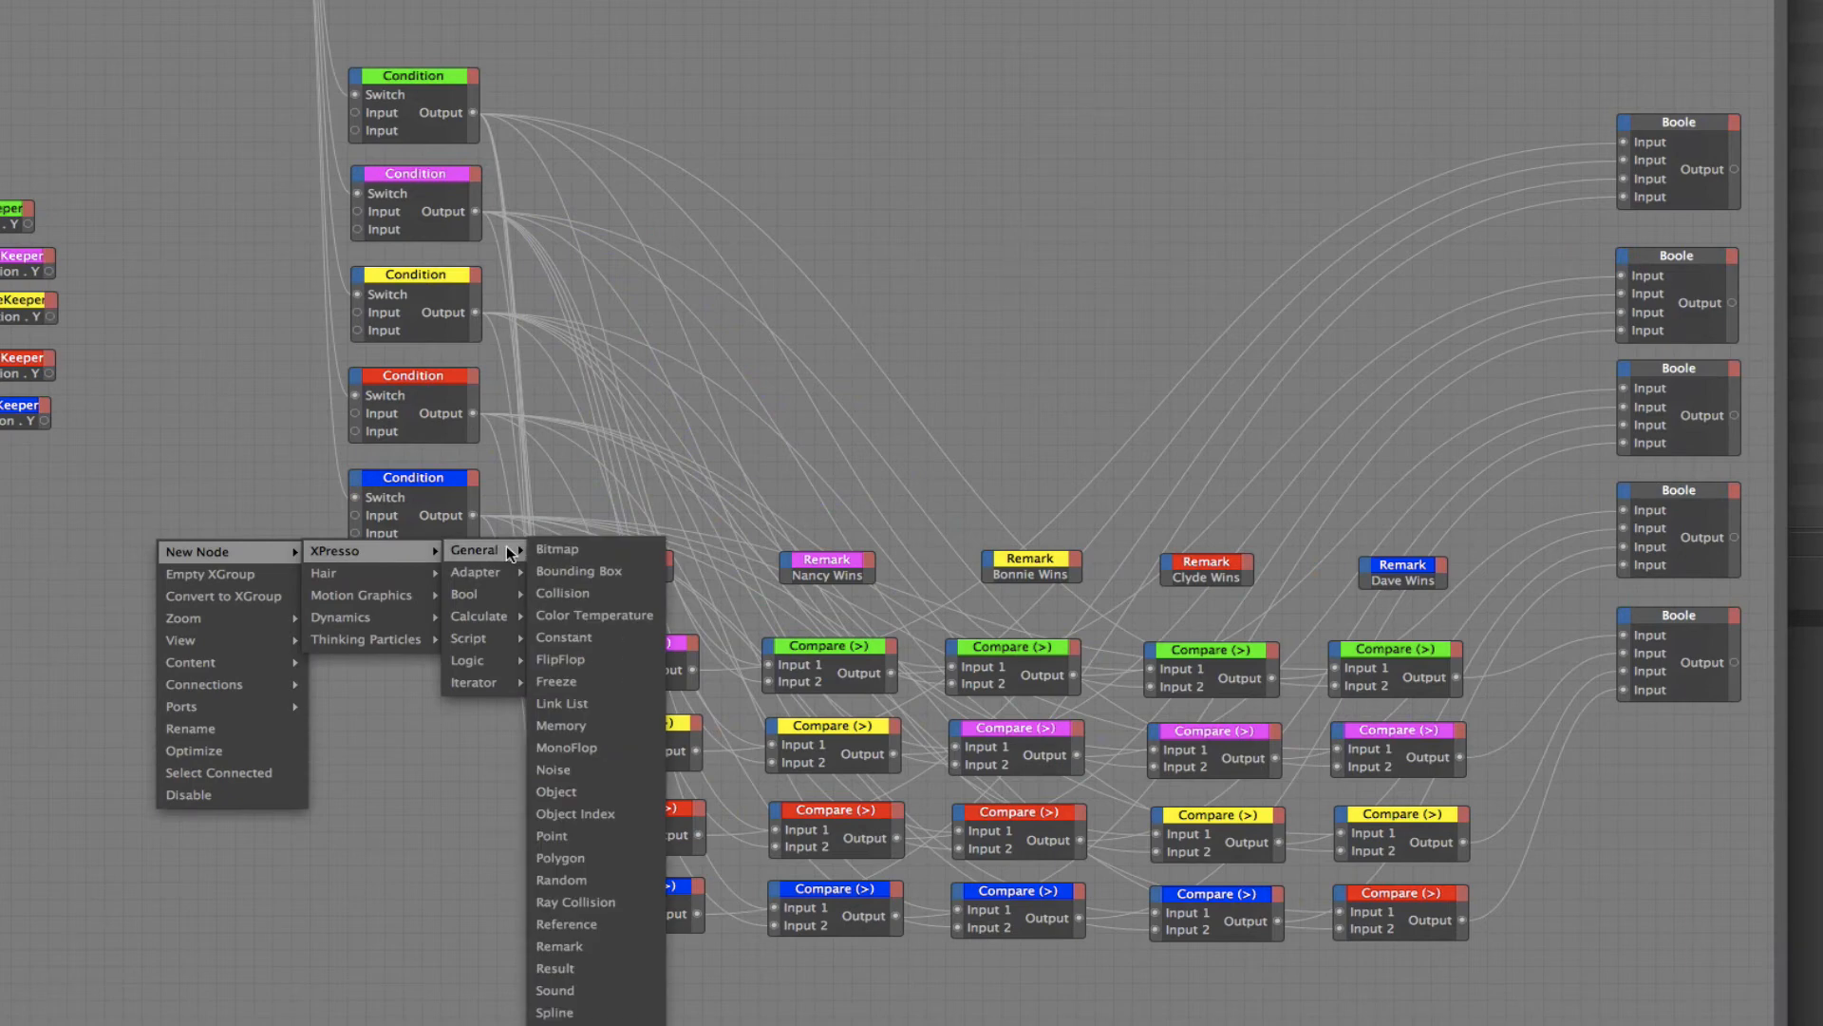
left_click(588, 634)
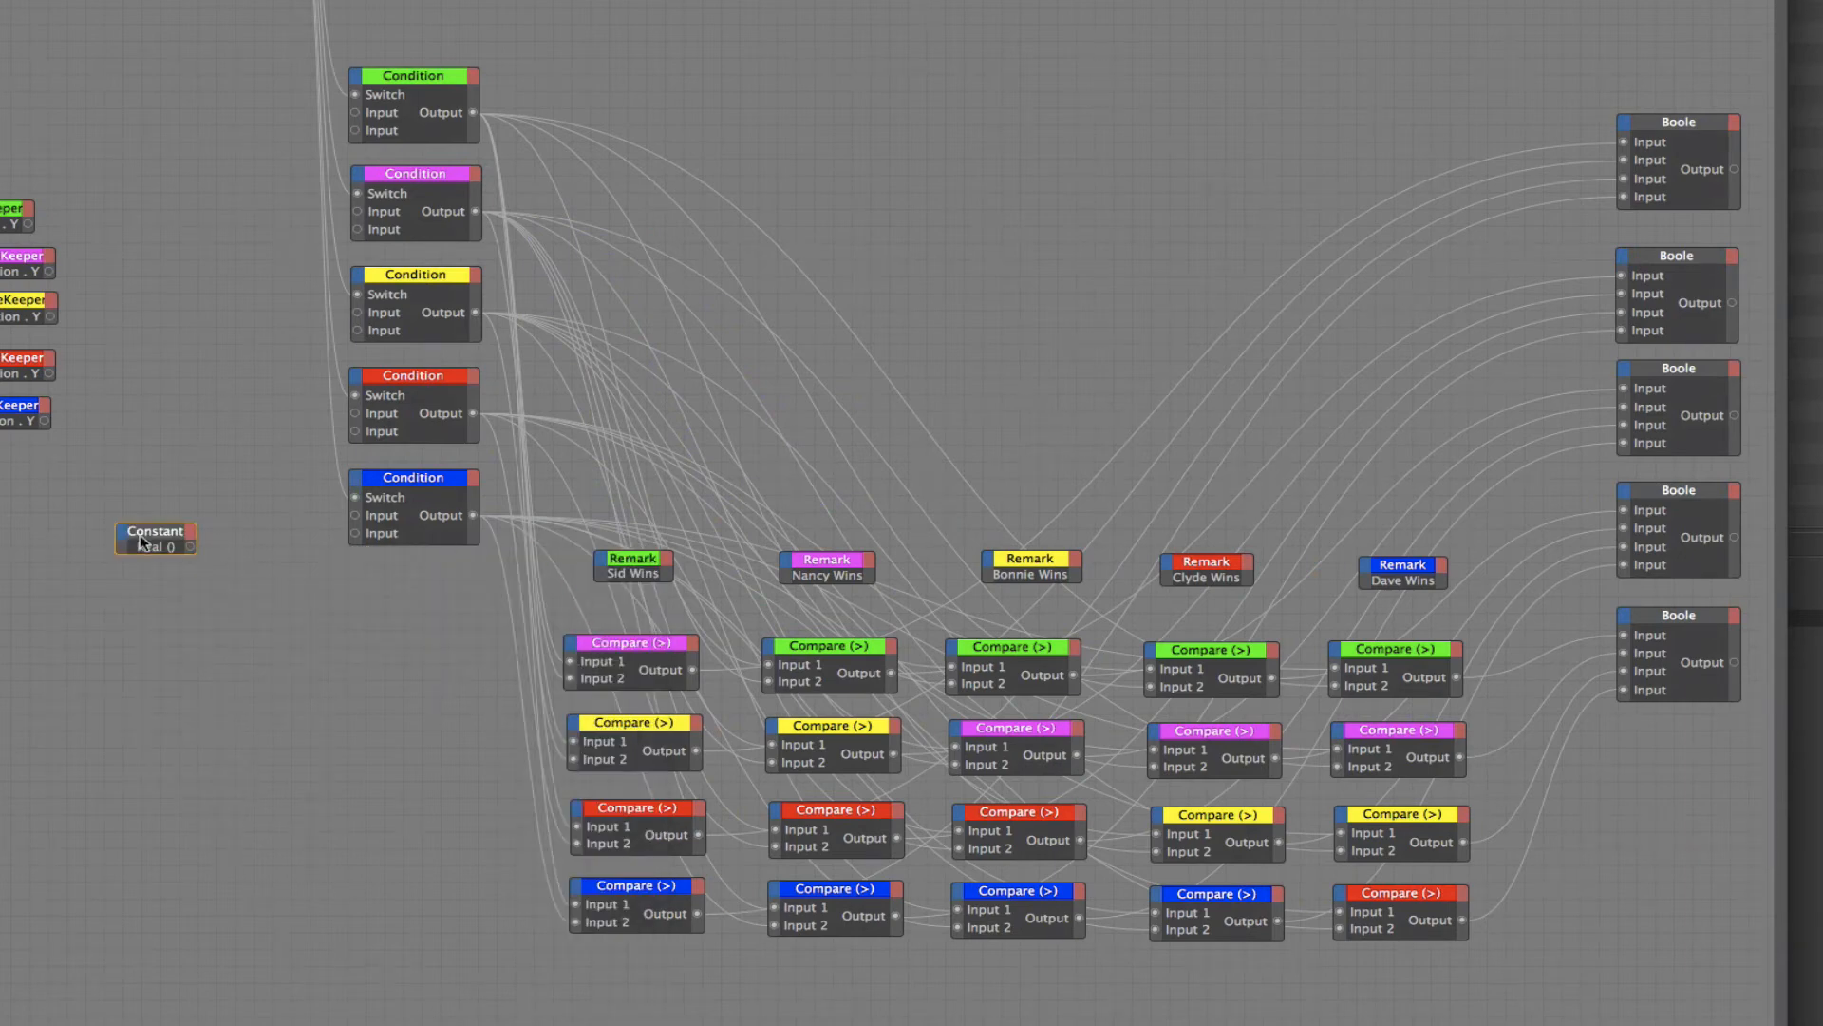
left_click_drag(141, 536, 184, 258)
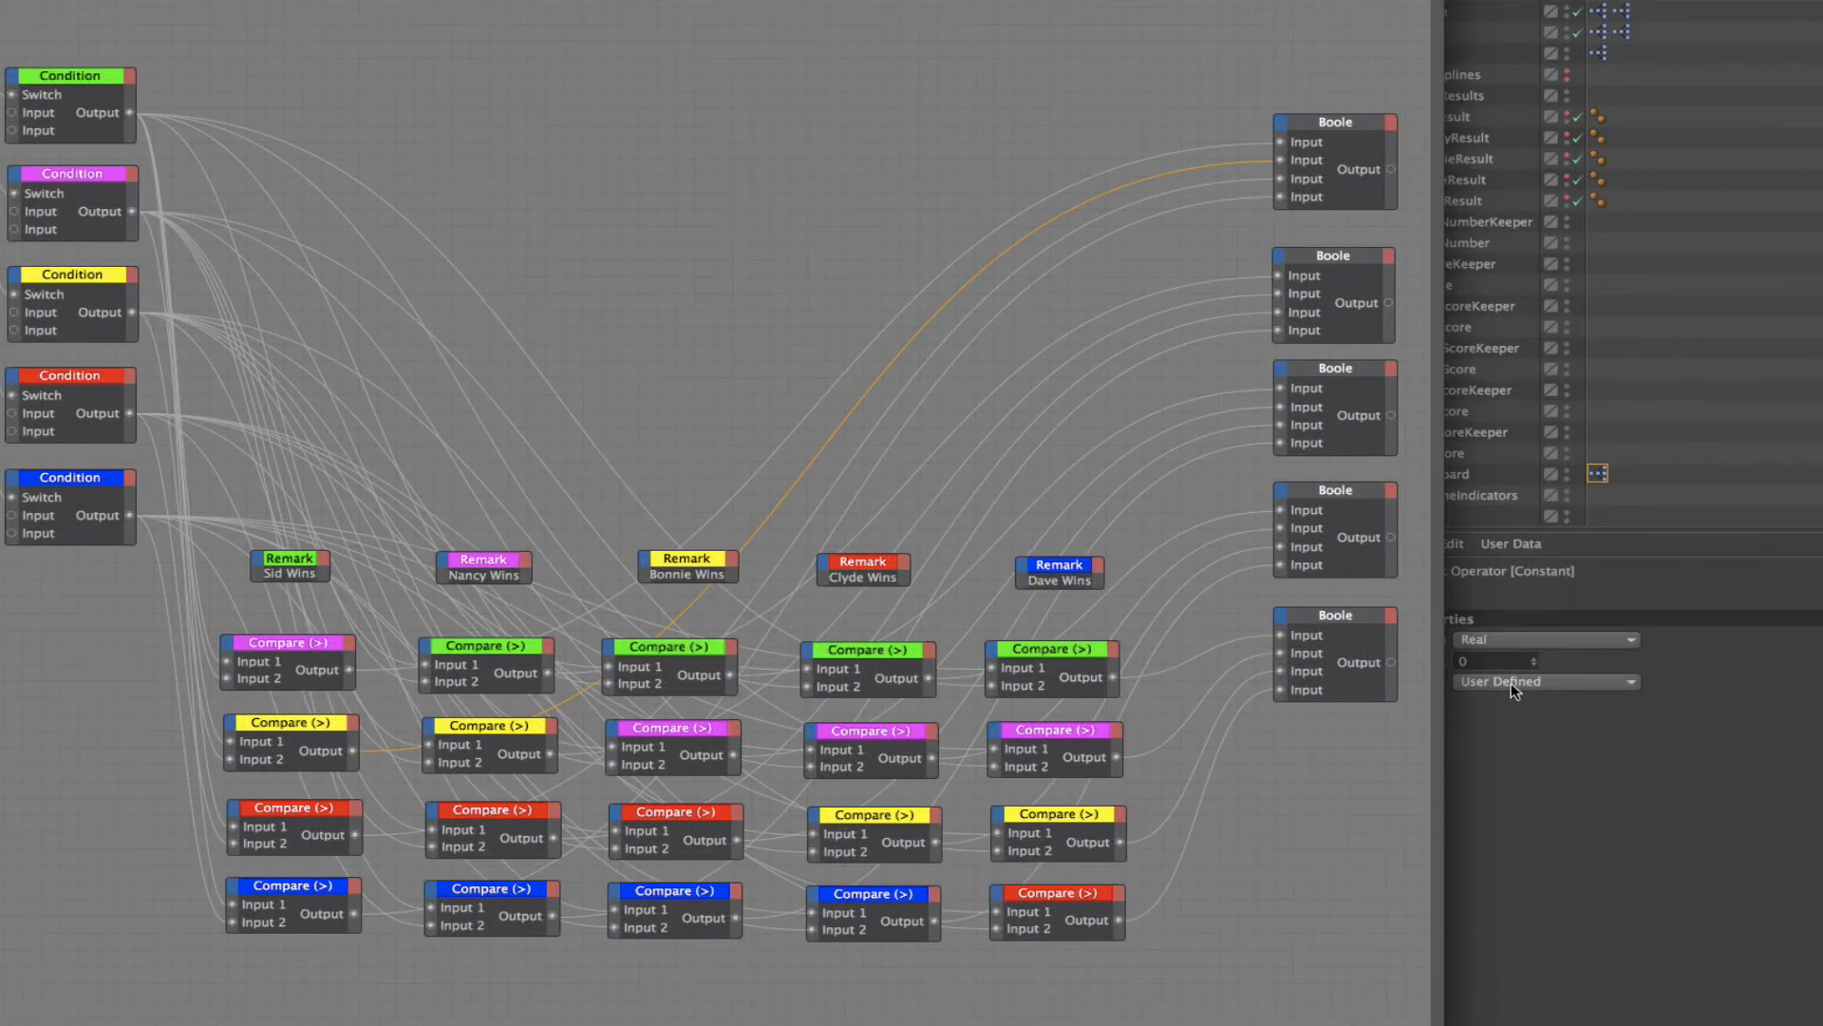
Step: Connect the Constant node's output to the green Condition node's second Input and move the Constant level with that node
left_click(1507, 662)
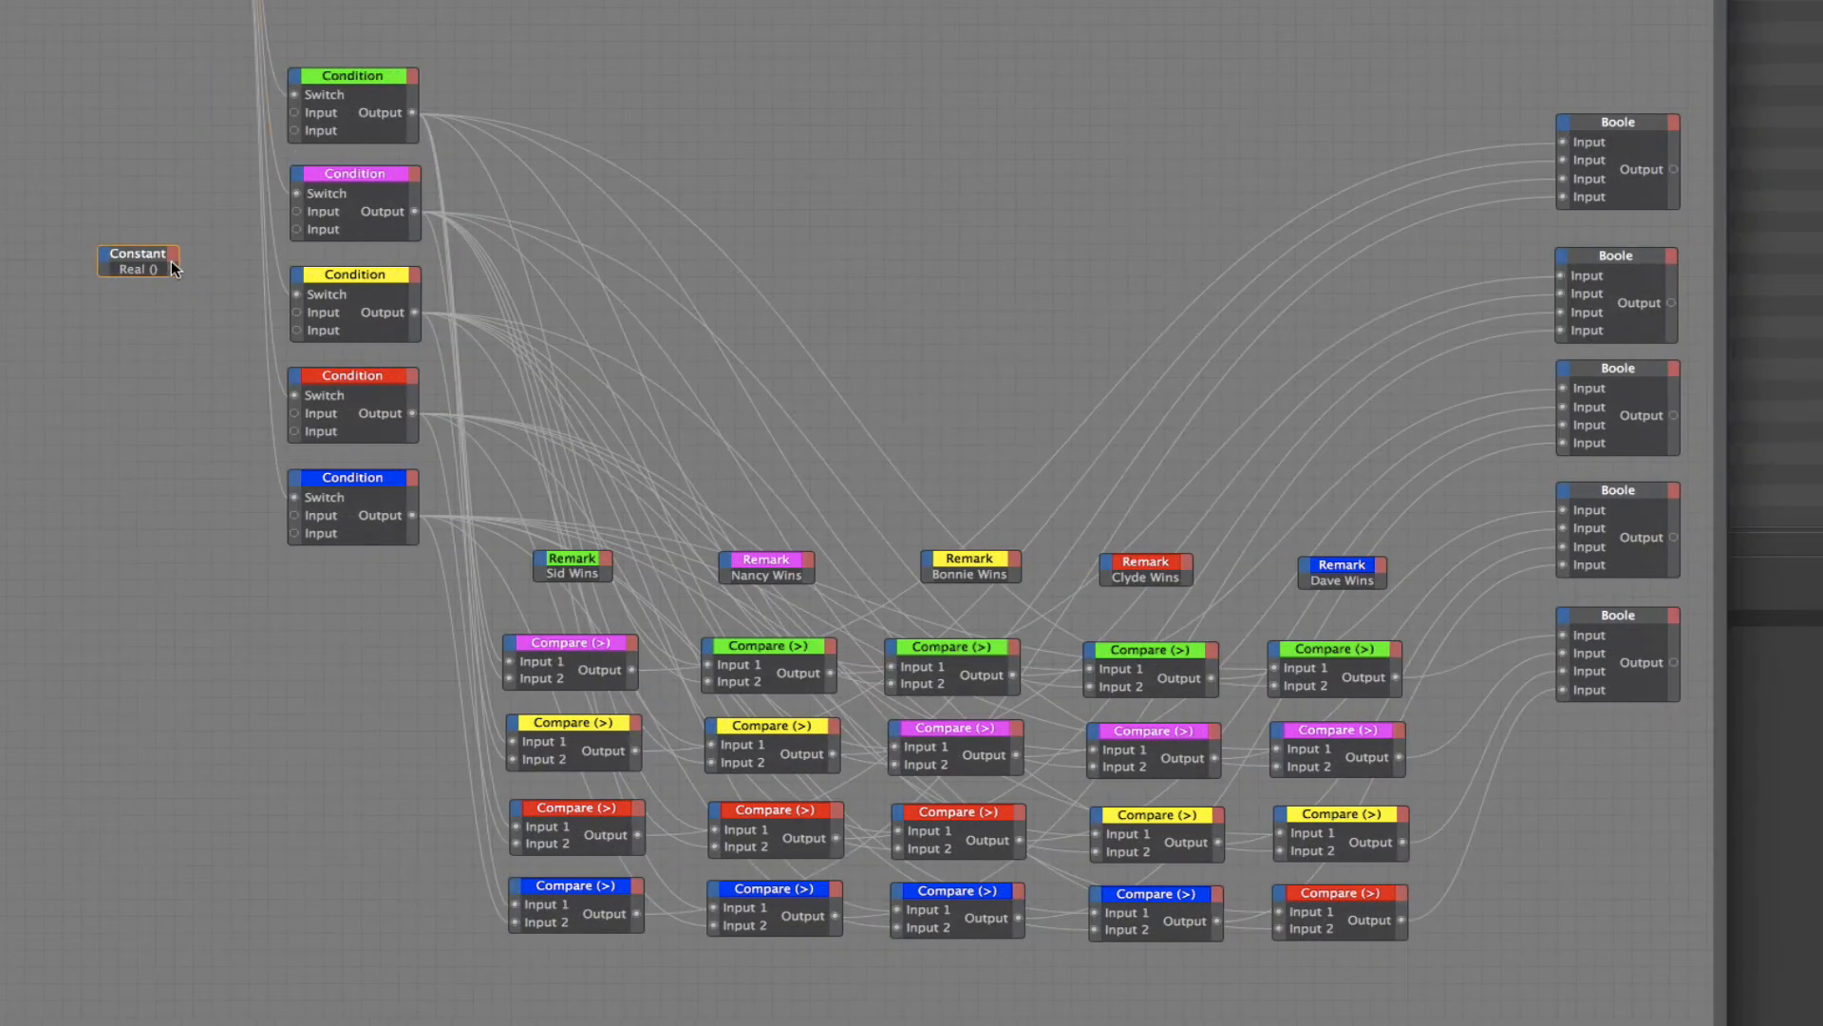
left_click_drag(172, 267, 294, 131)
left_click_drag(141, 237, 130, 123)
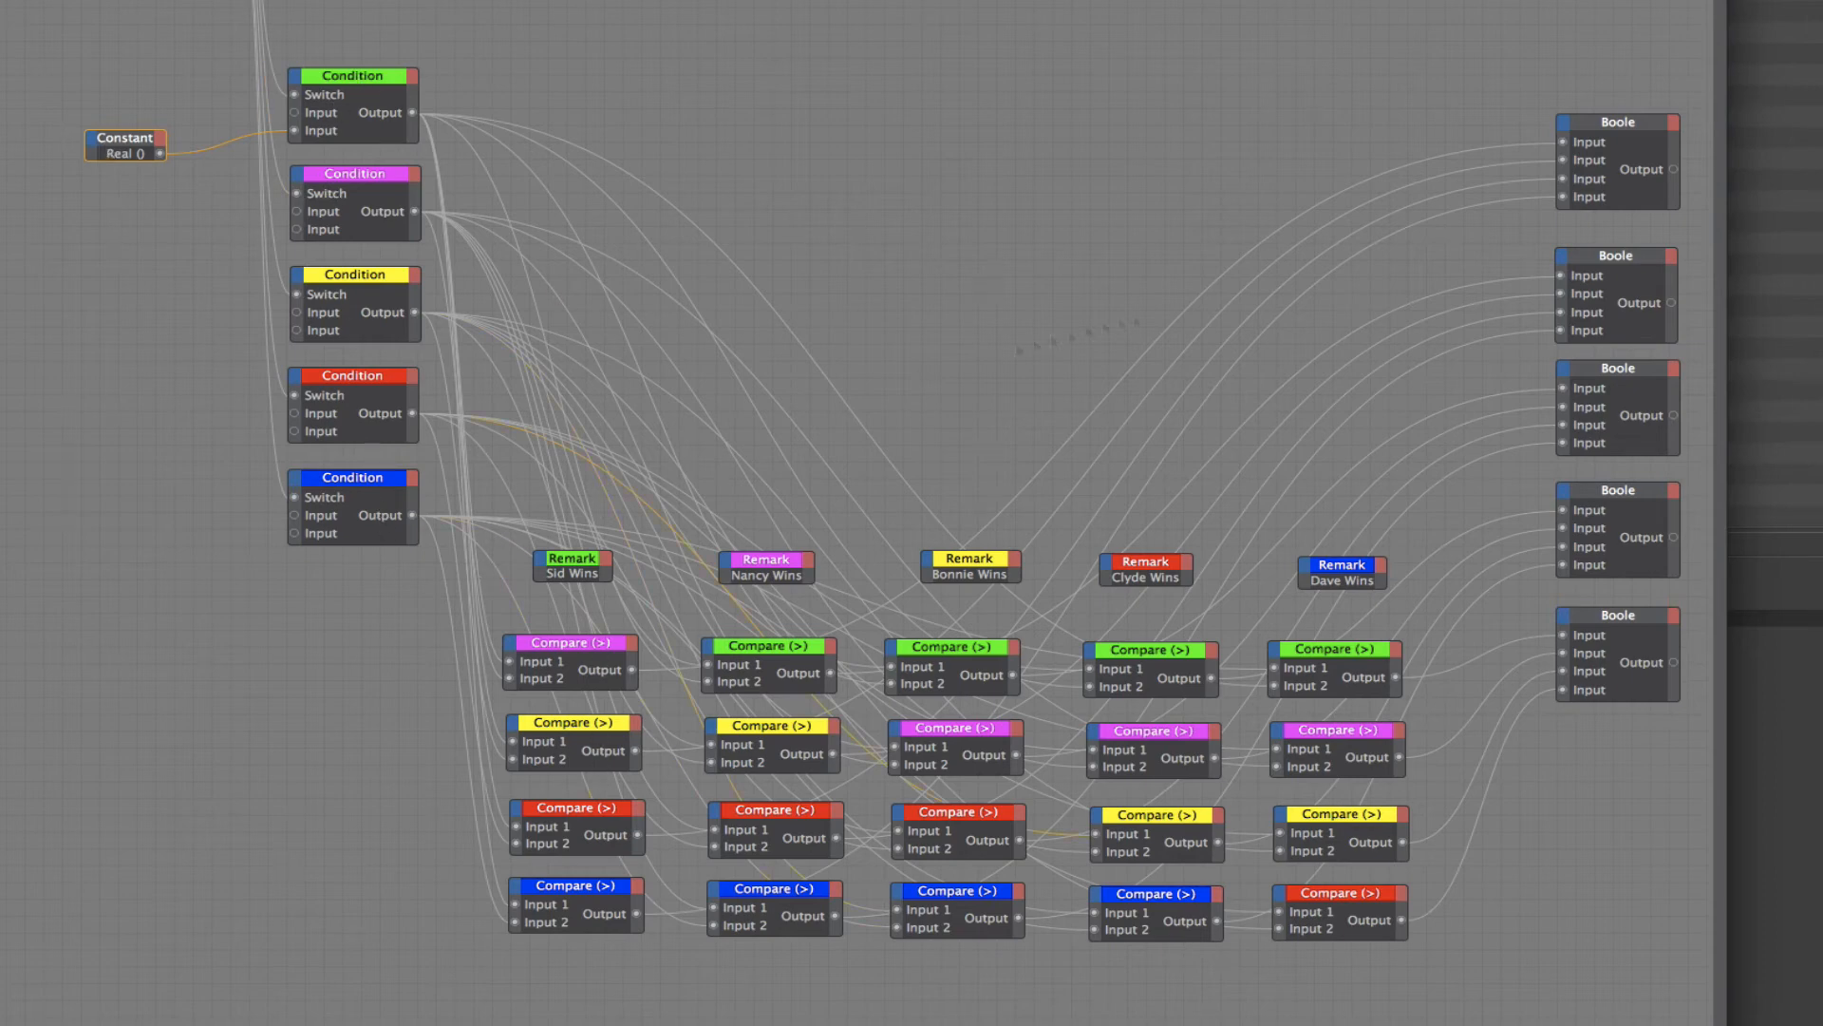
Step: Add a Result node beside the first Boole node in the column and connect that Boole's output to it
middle_click_drag(995, 529, 801, 514, "alt")
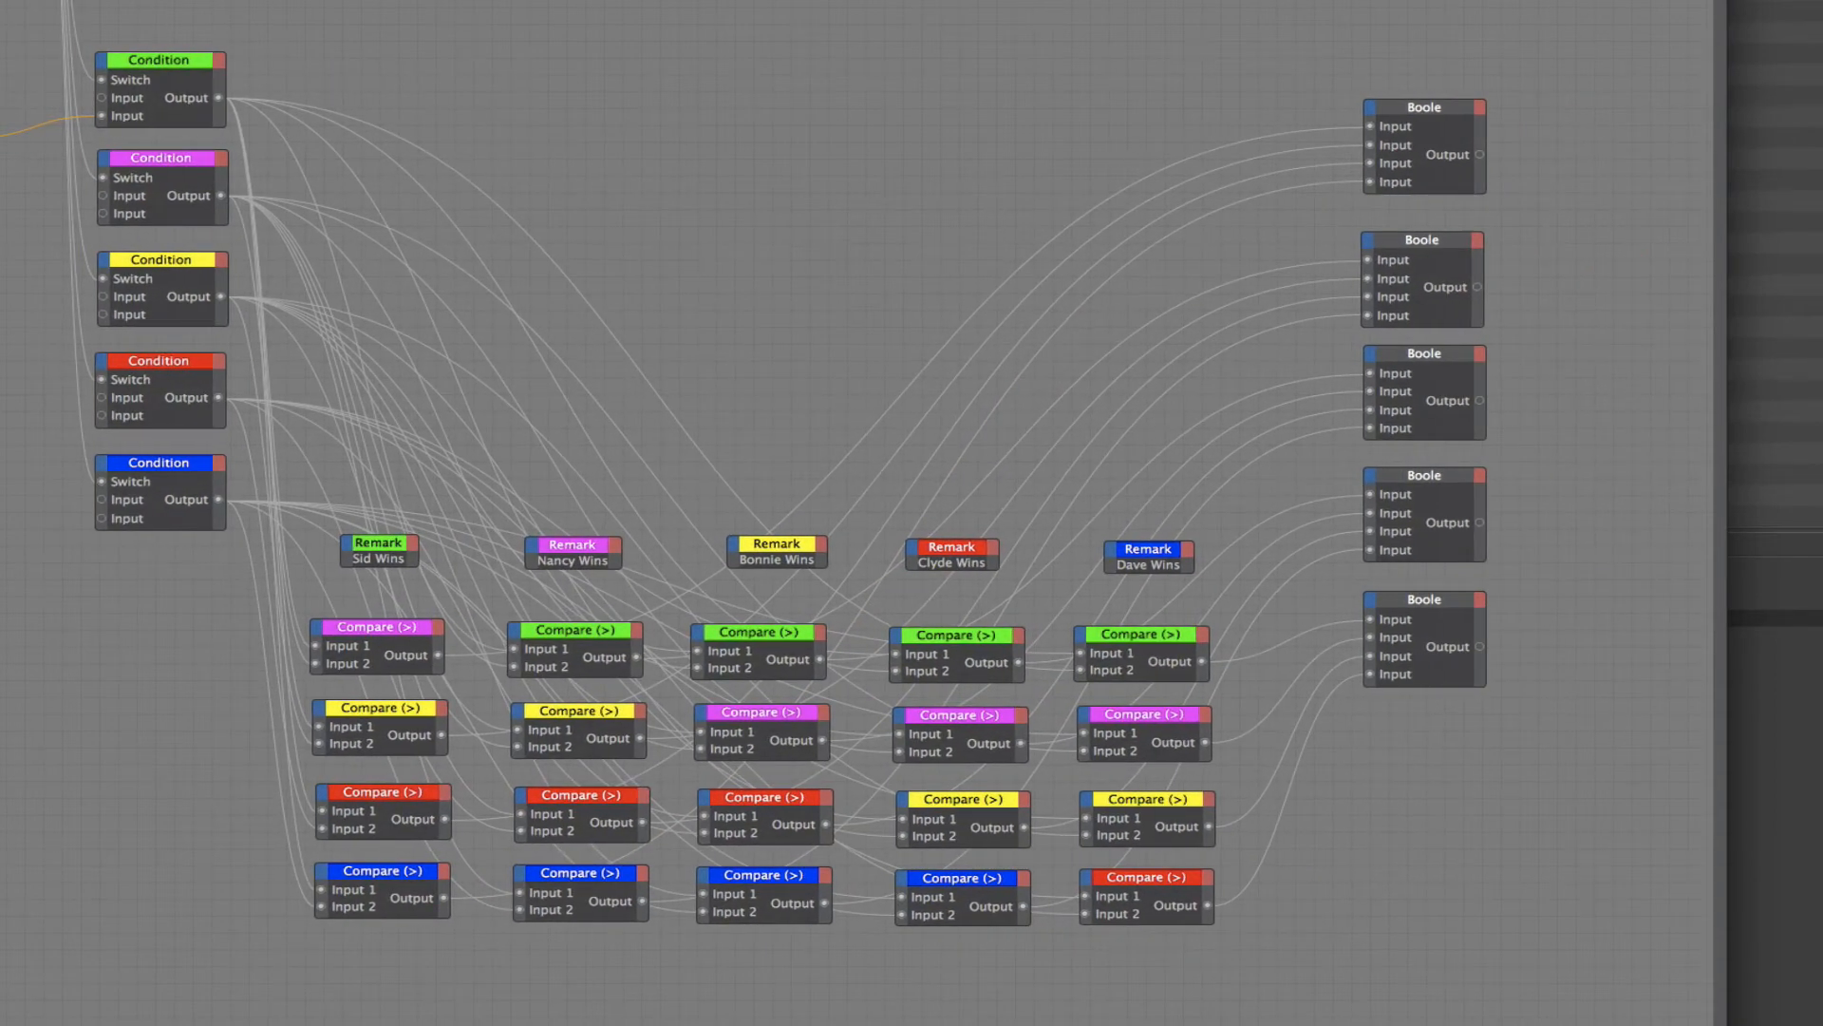
right_click(890, 154)
mouse_move(964, 161)
mouse_move(1099, 160)
mouse_move(1216, 159)
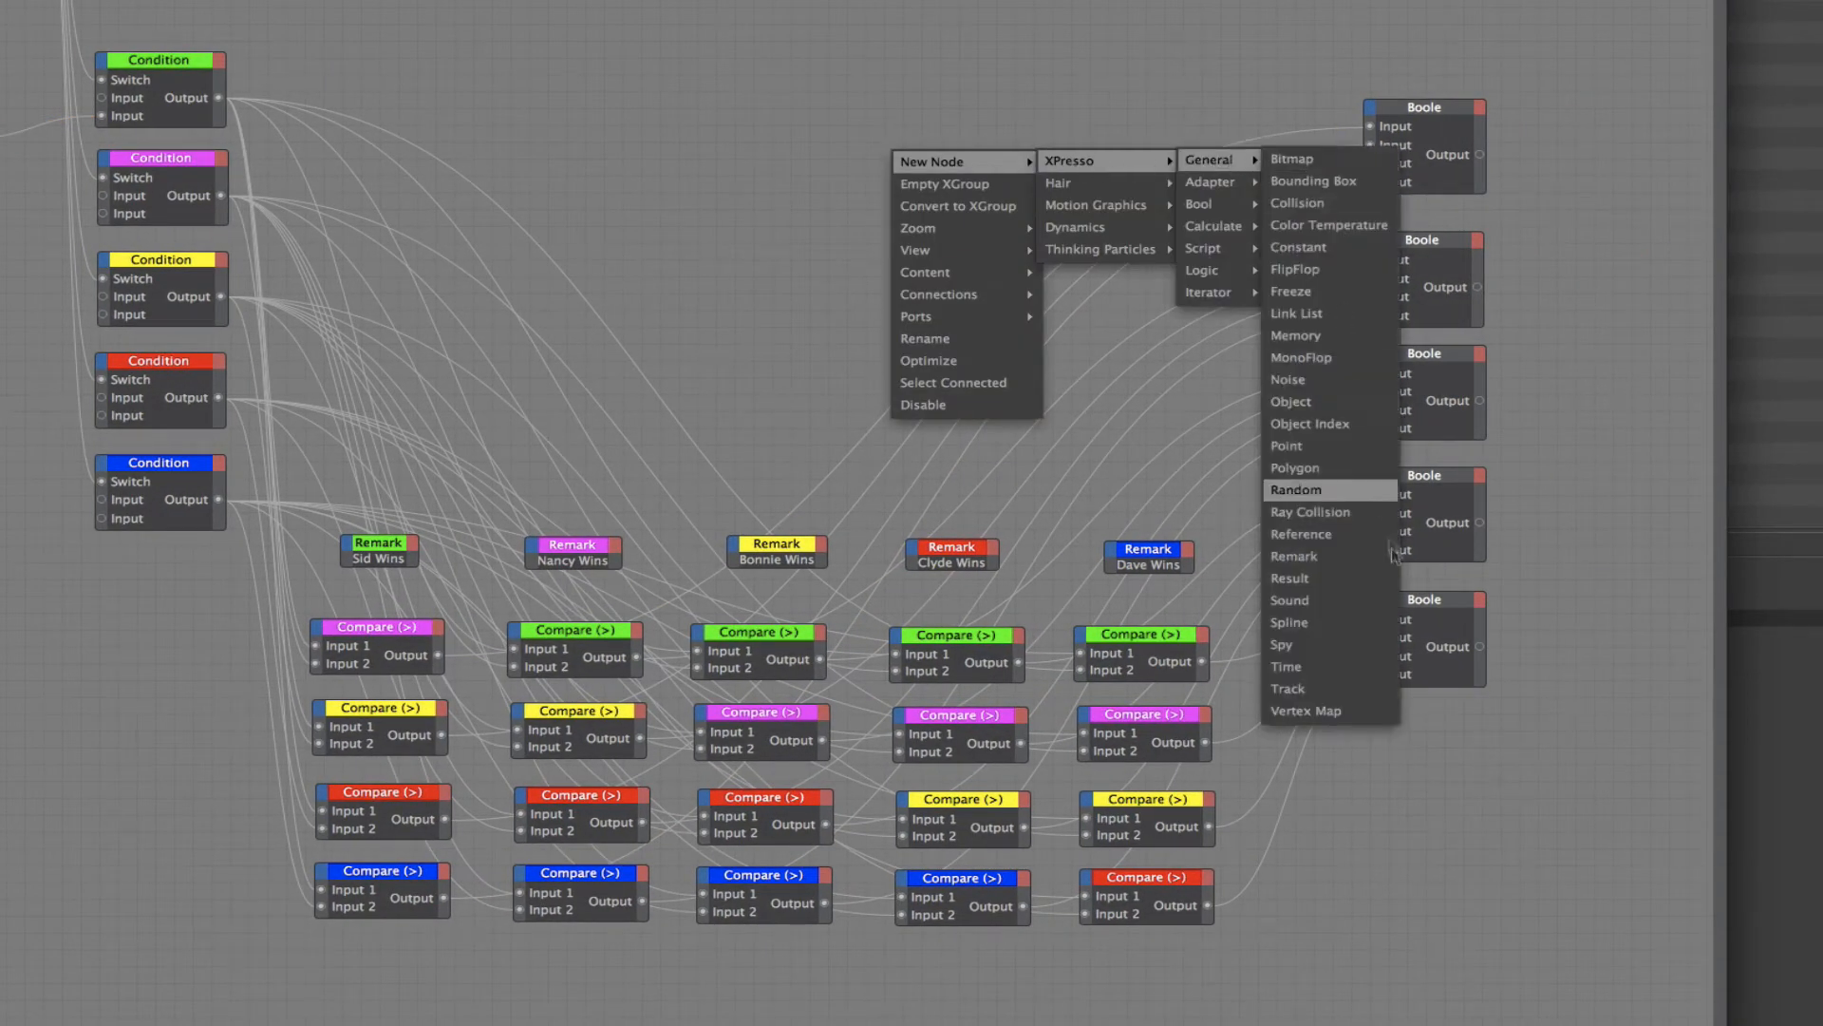
left_click(1372, 579)
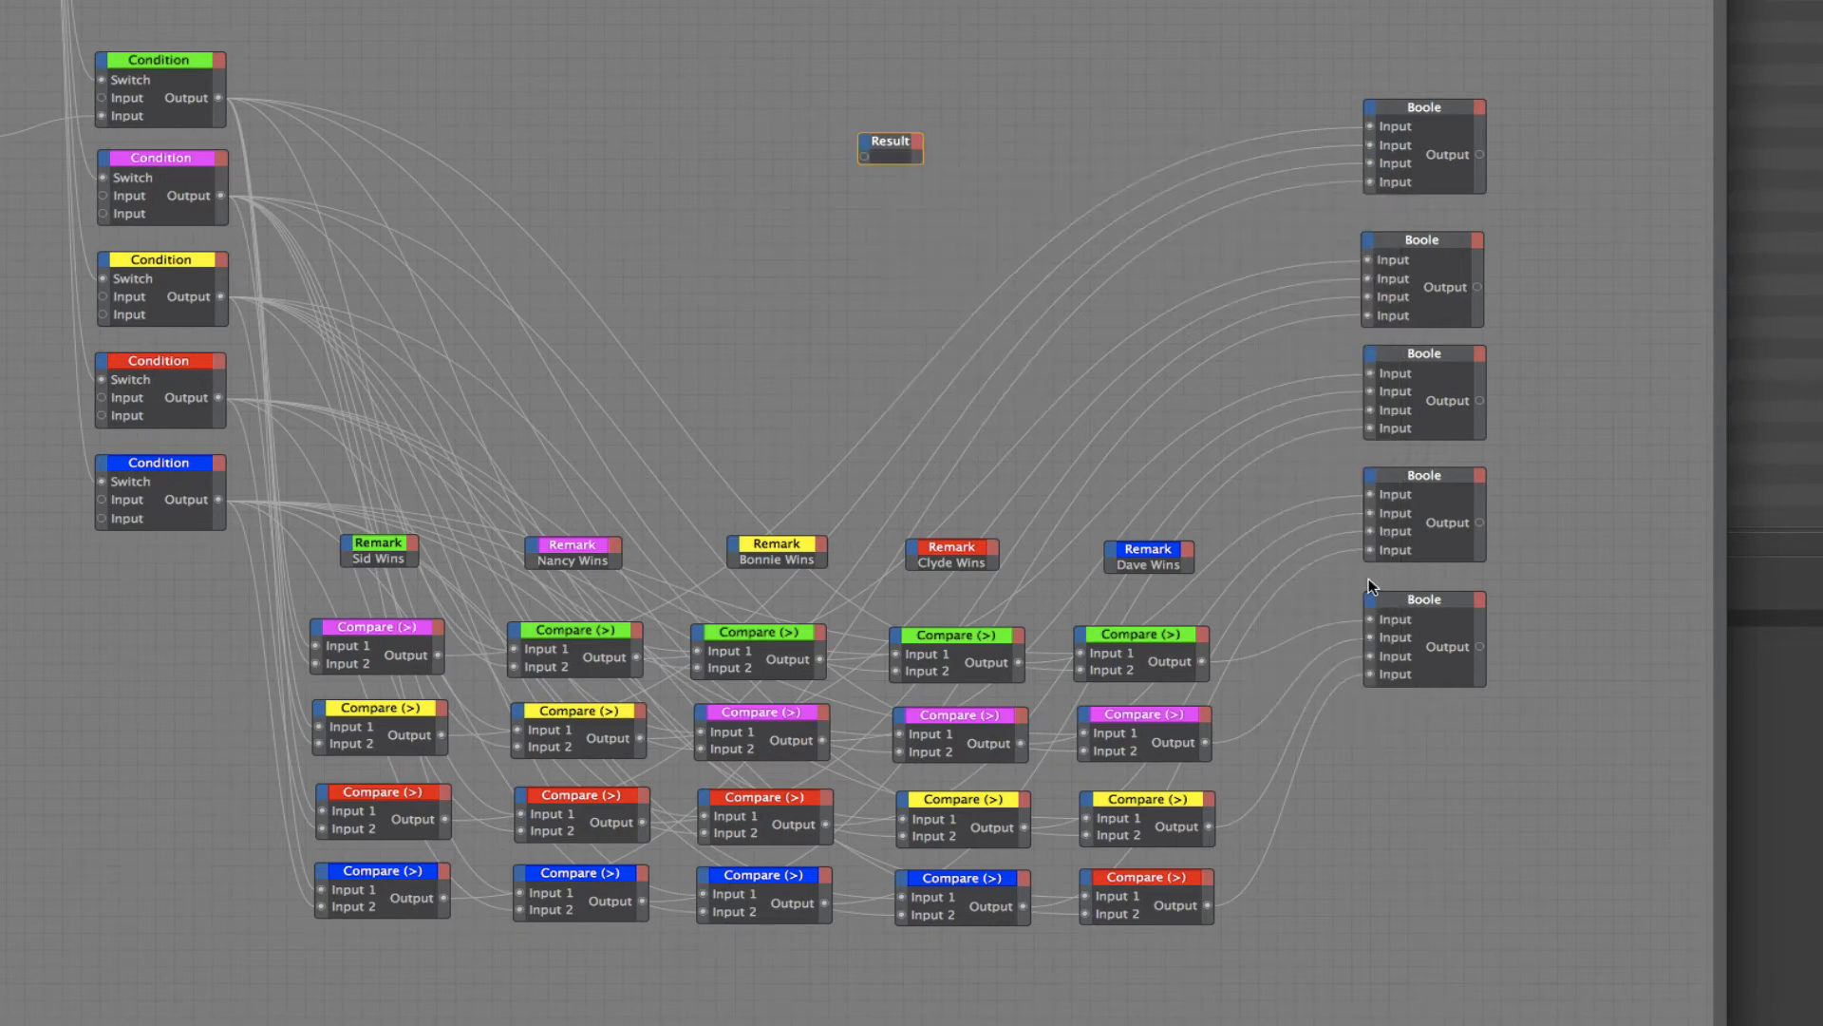
left_click_drag(892, 146, 1594, 152)
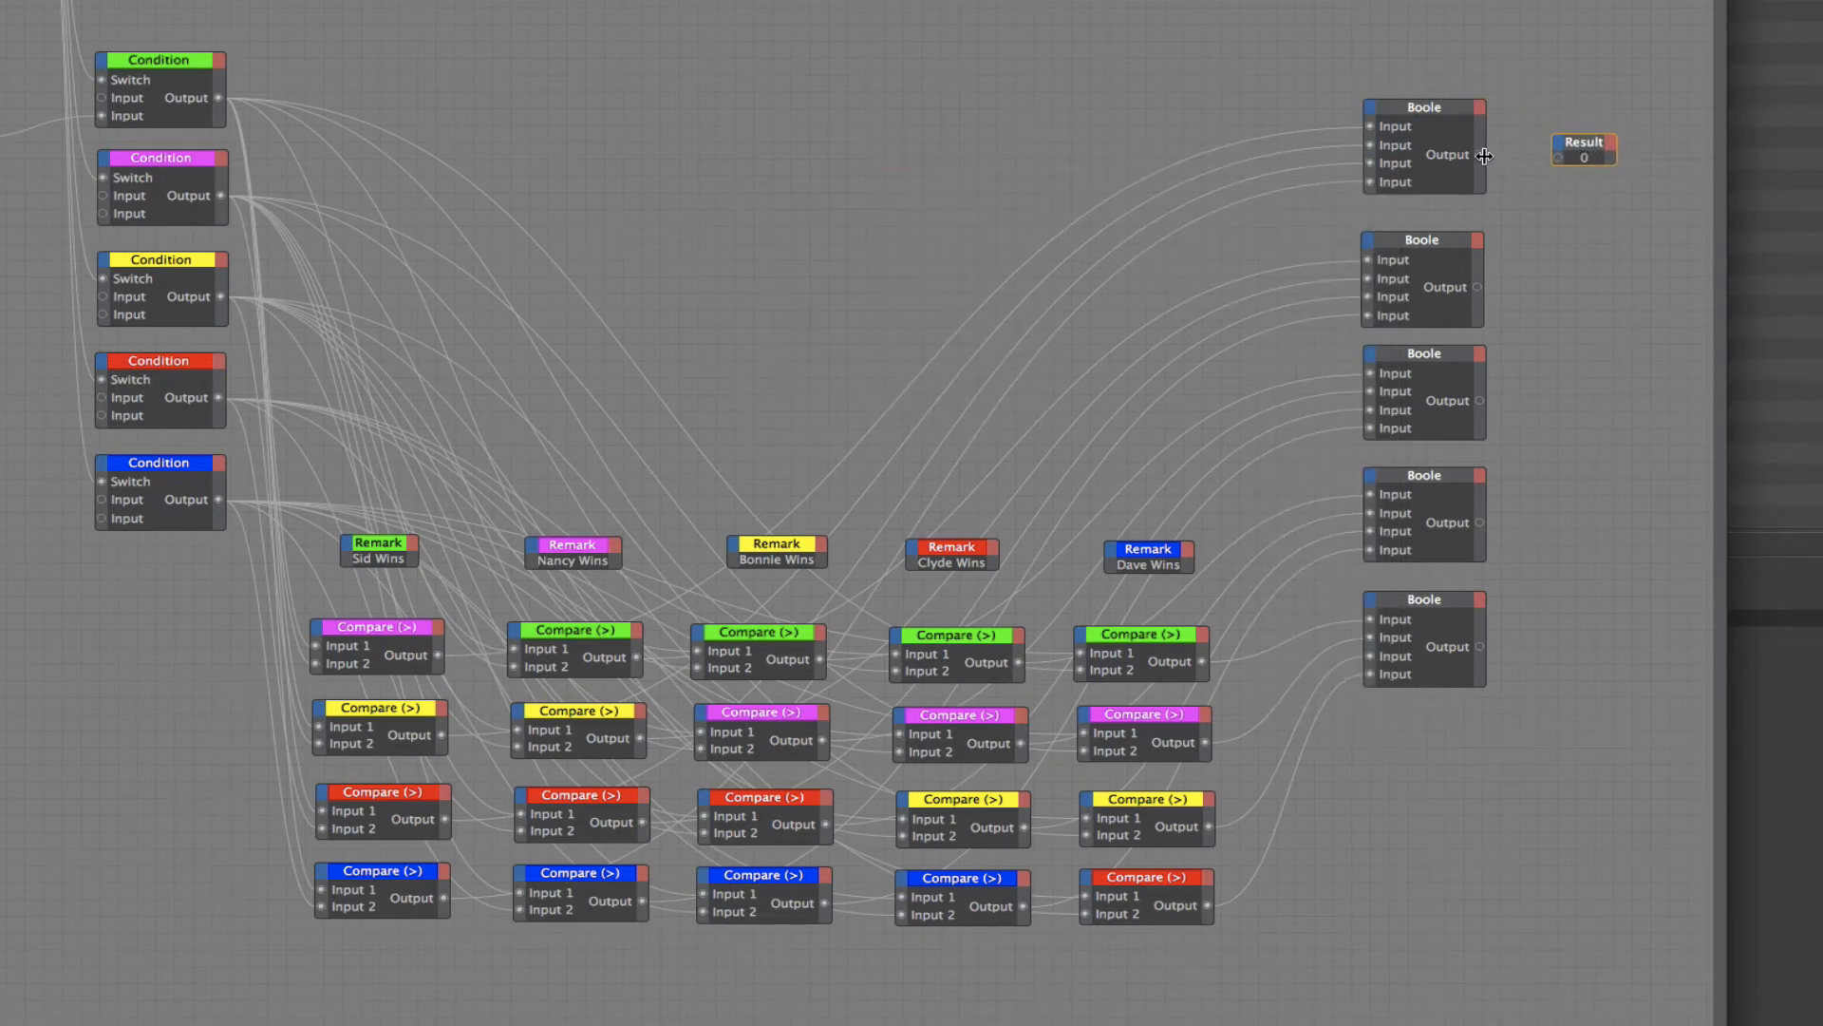
left_click_drag(1478, 154, 1552, 161)
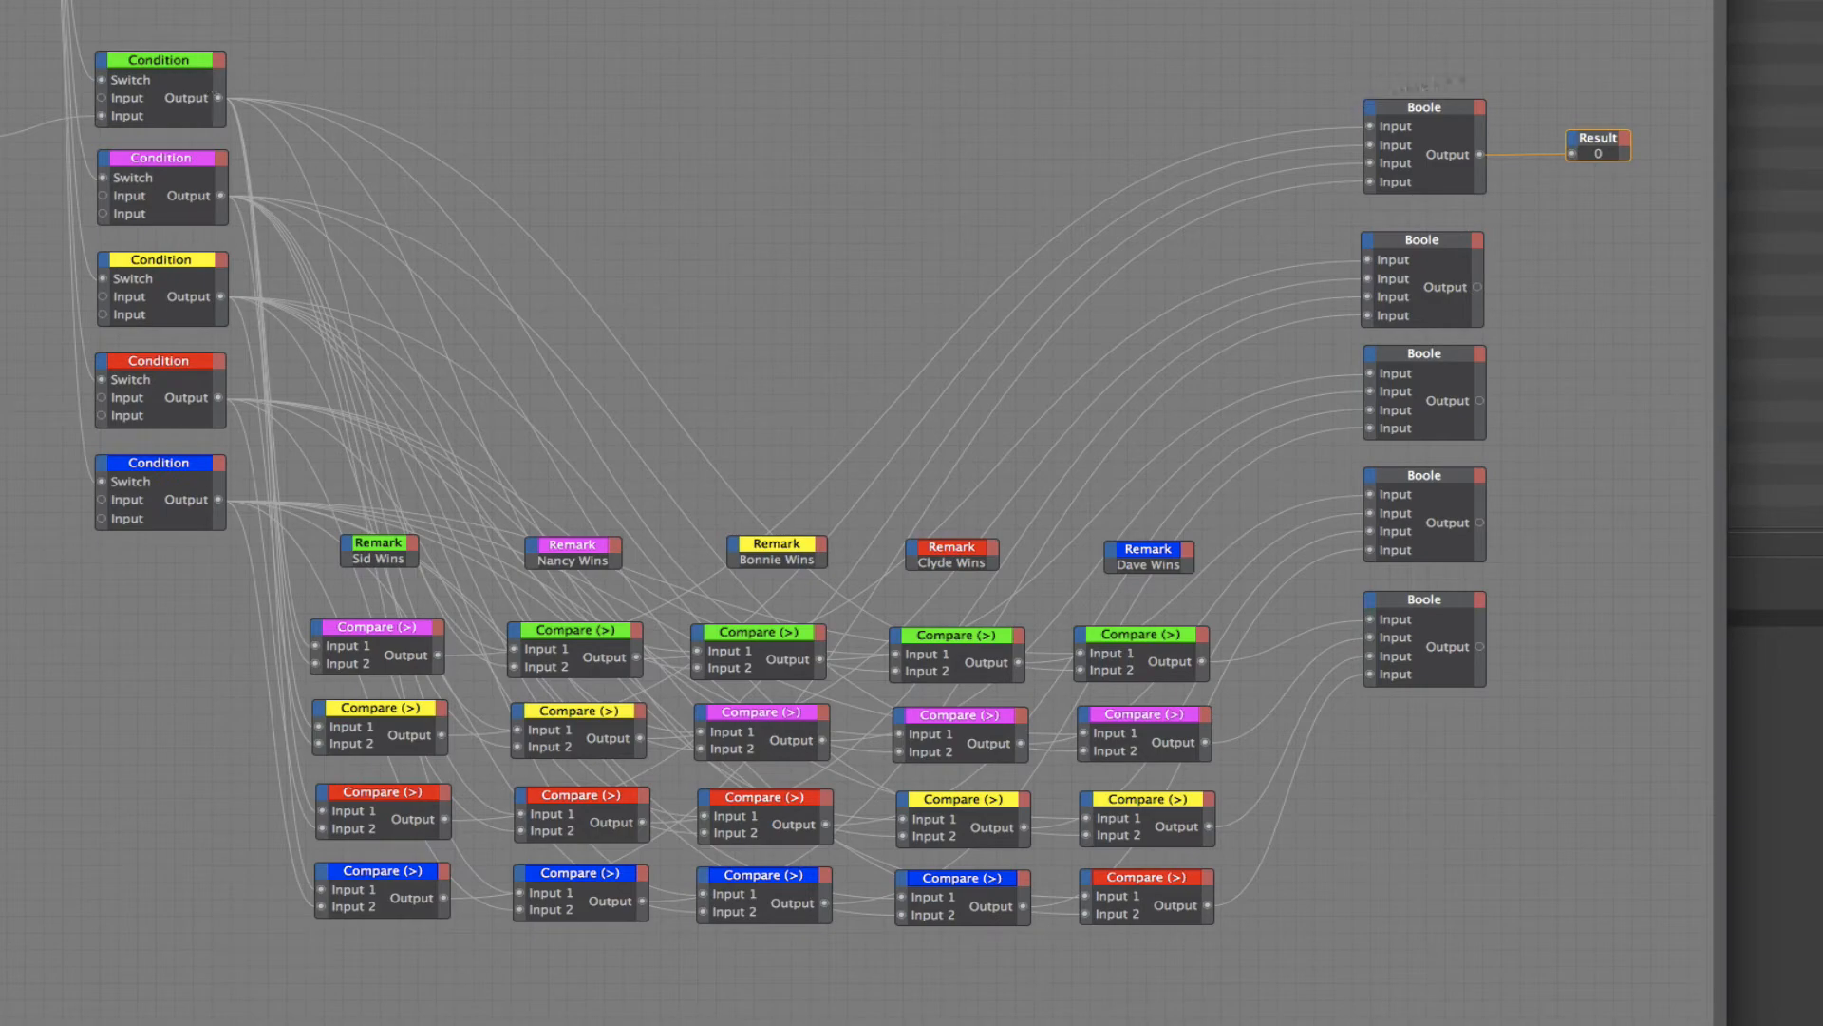
left_click_drag(1667, 2, 1822, 393)
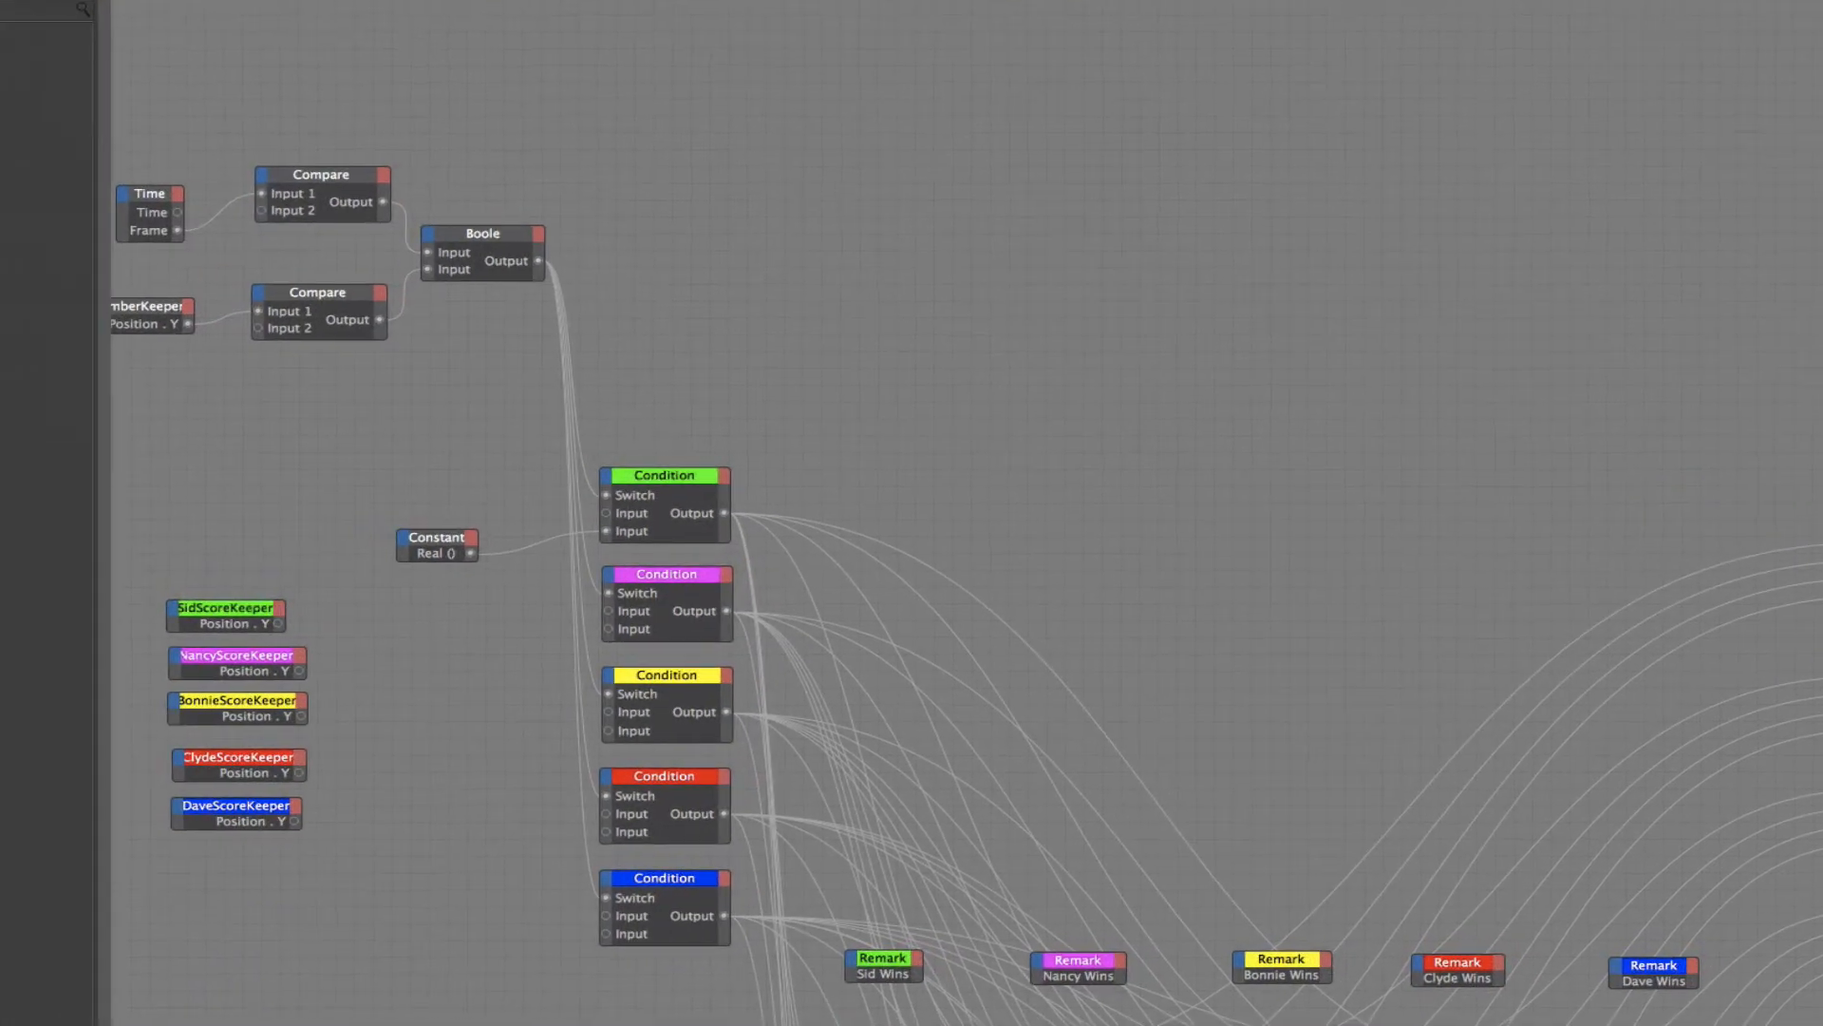
left_click_drag(1603, 25, 1797, 10)
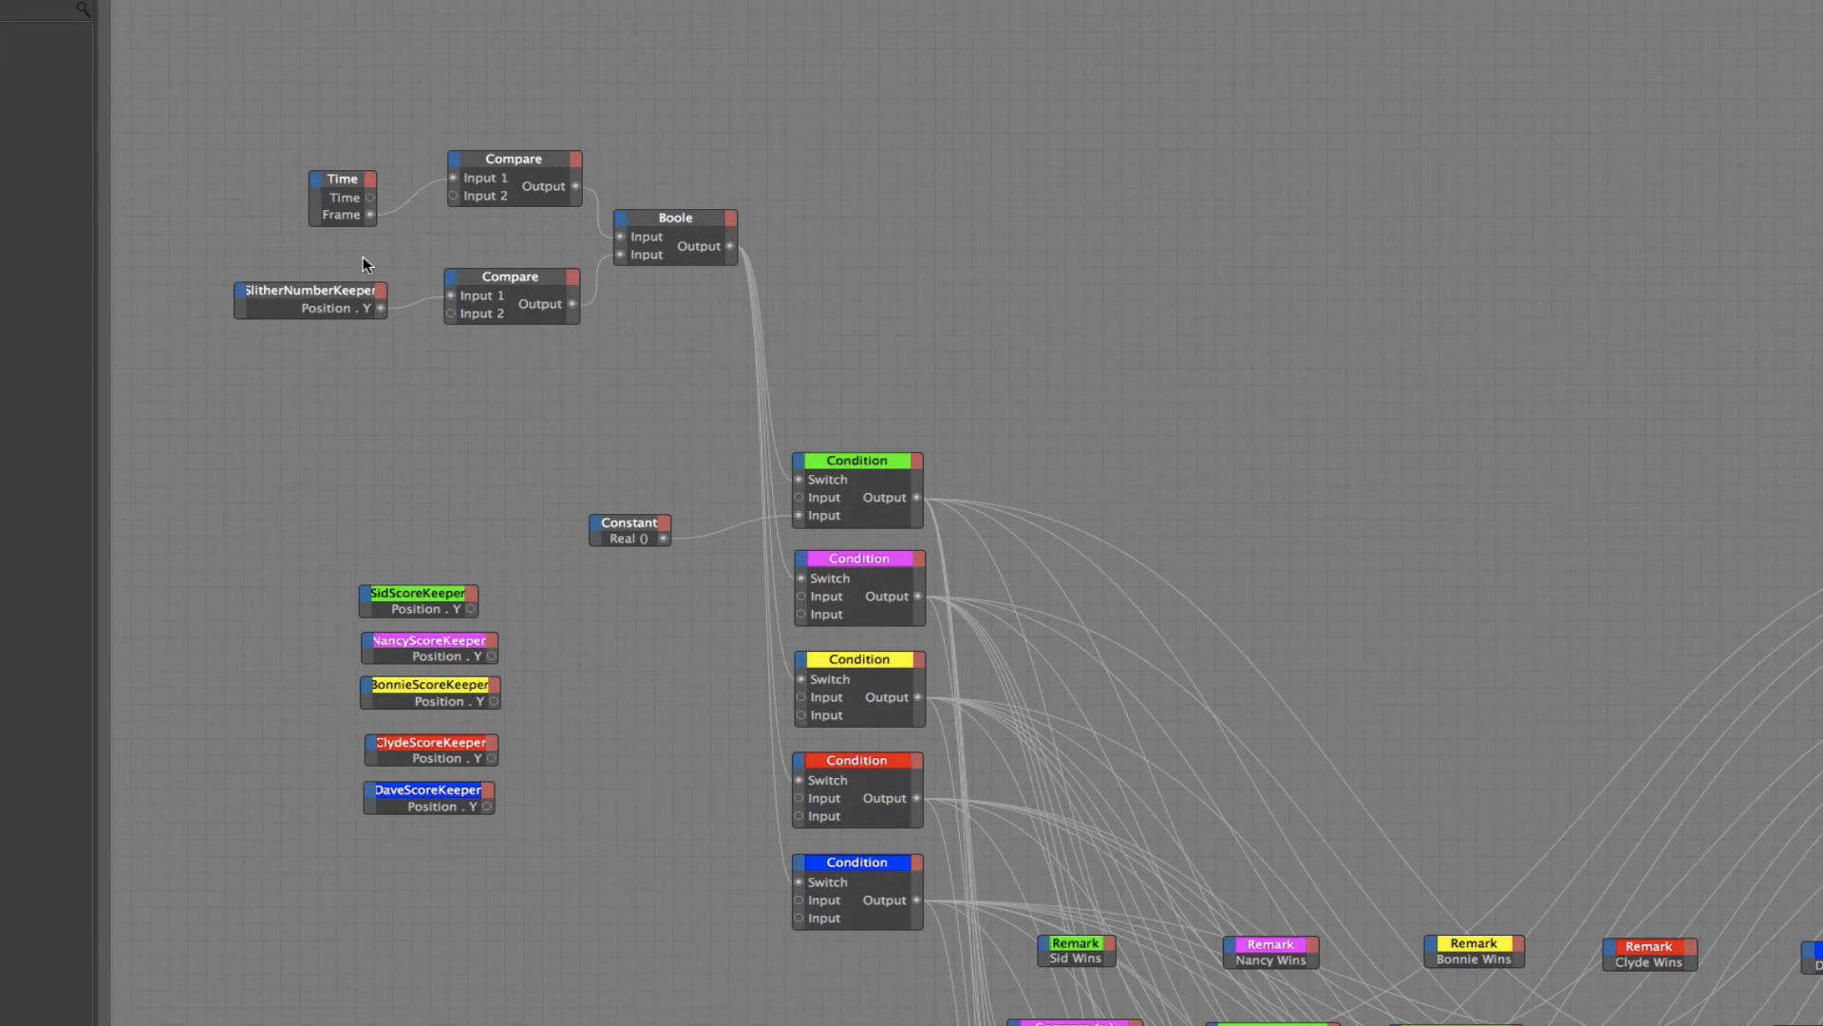
Step: Replace the SlitherNumberKeeper link on the lower Compare's Input 1 with a copied Constant node set to 10
left_click(404, 302)
left_click_drag(302, 288, 200, 276)
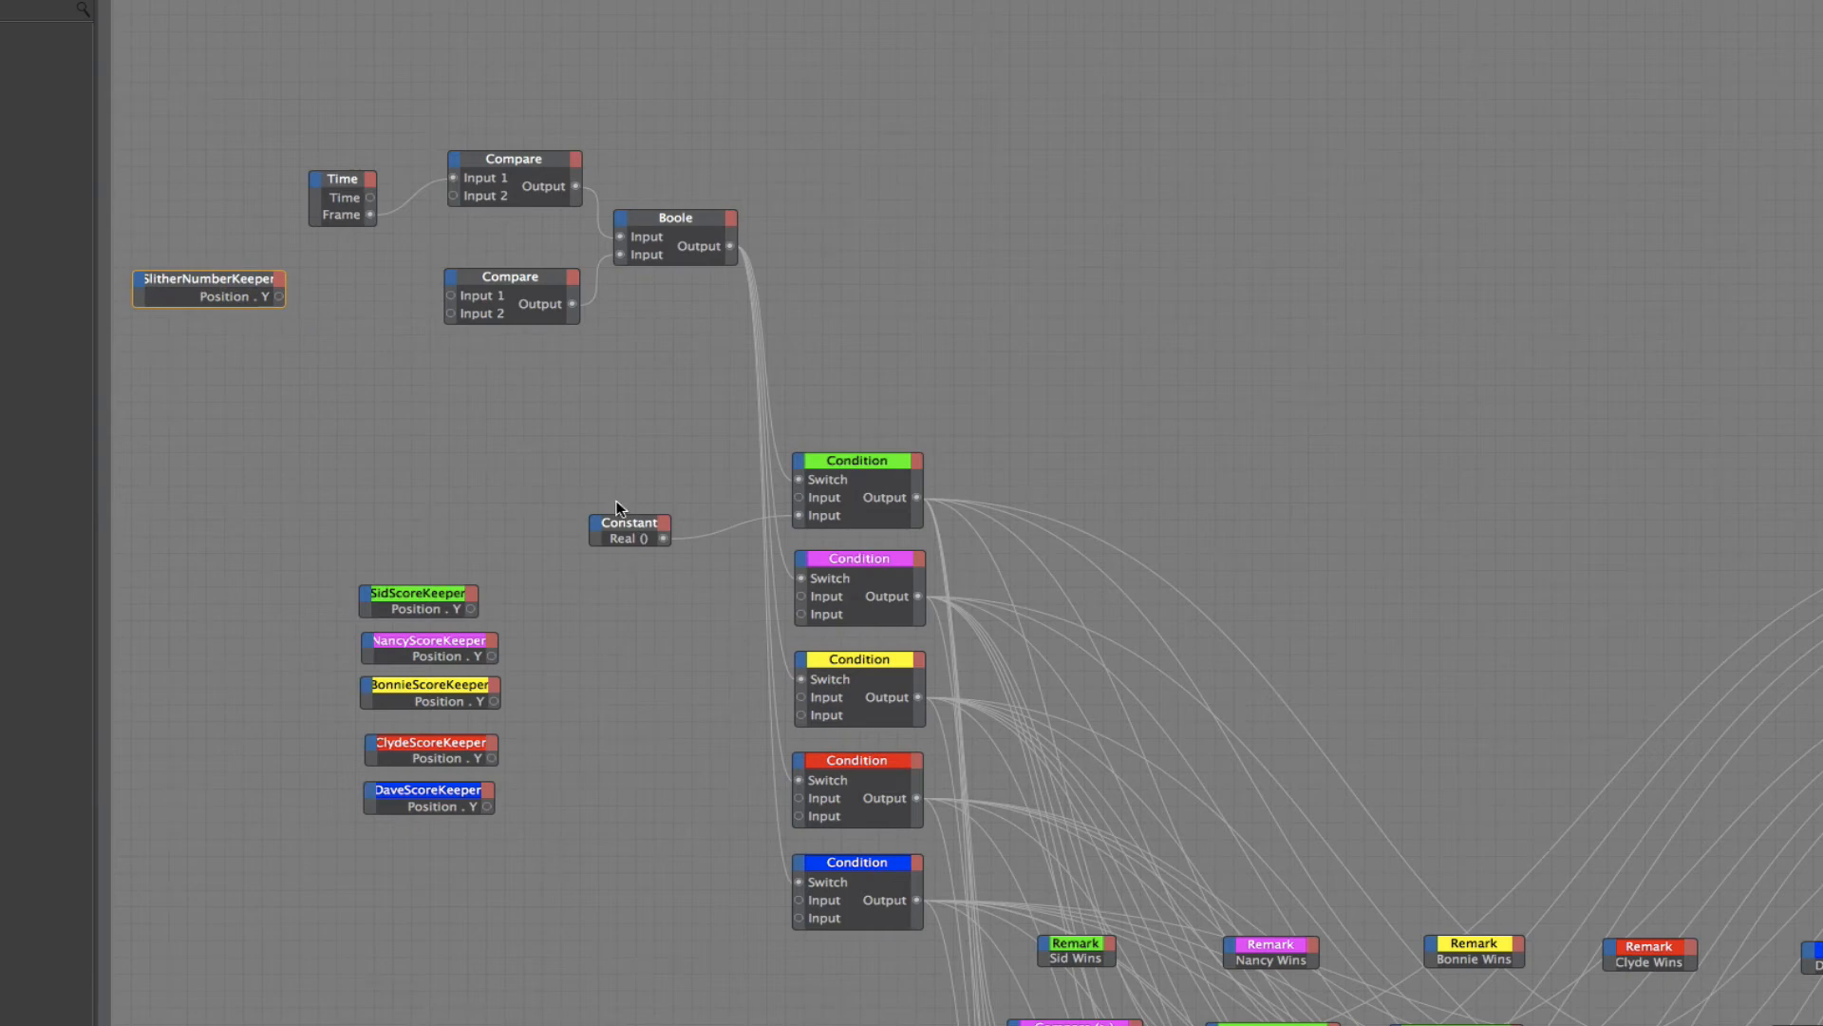
left_click_drag(624, 521, 452, 295, "ctrl")
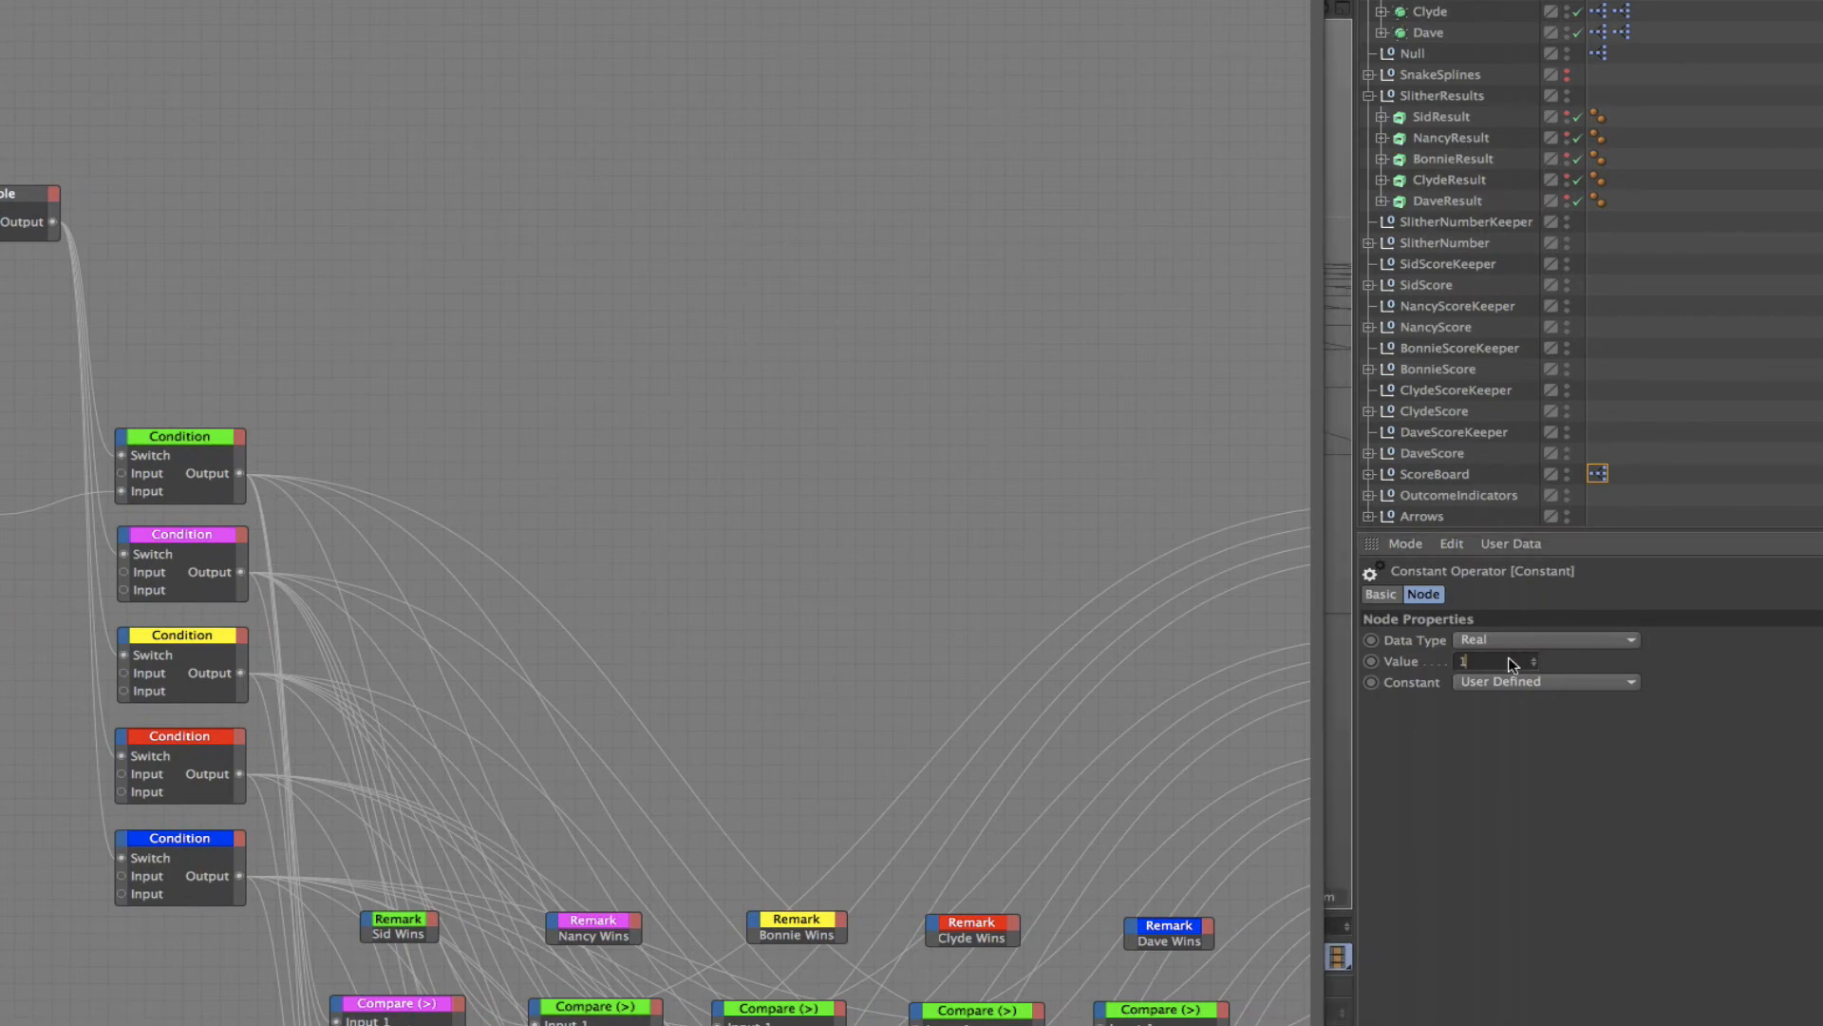
left_click(1512, 662)
type("10")
key("Return")
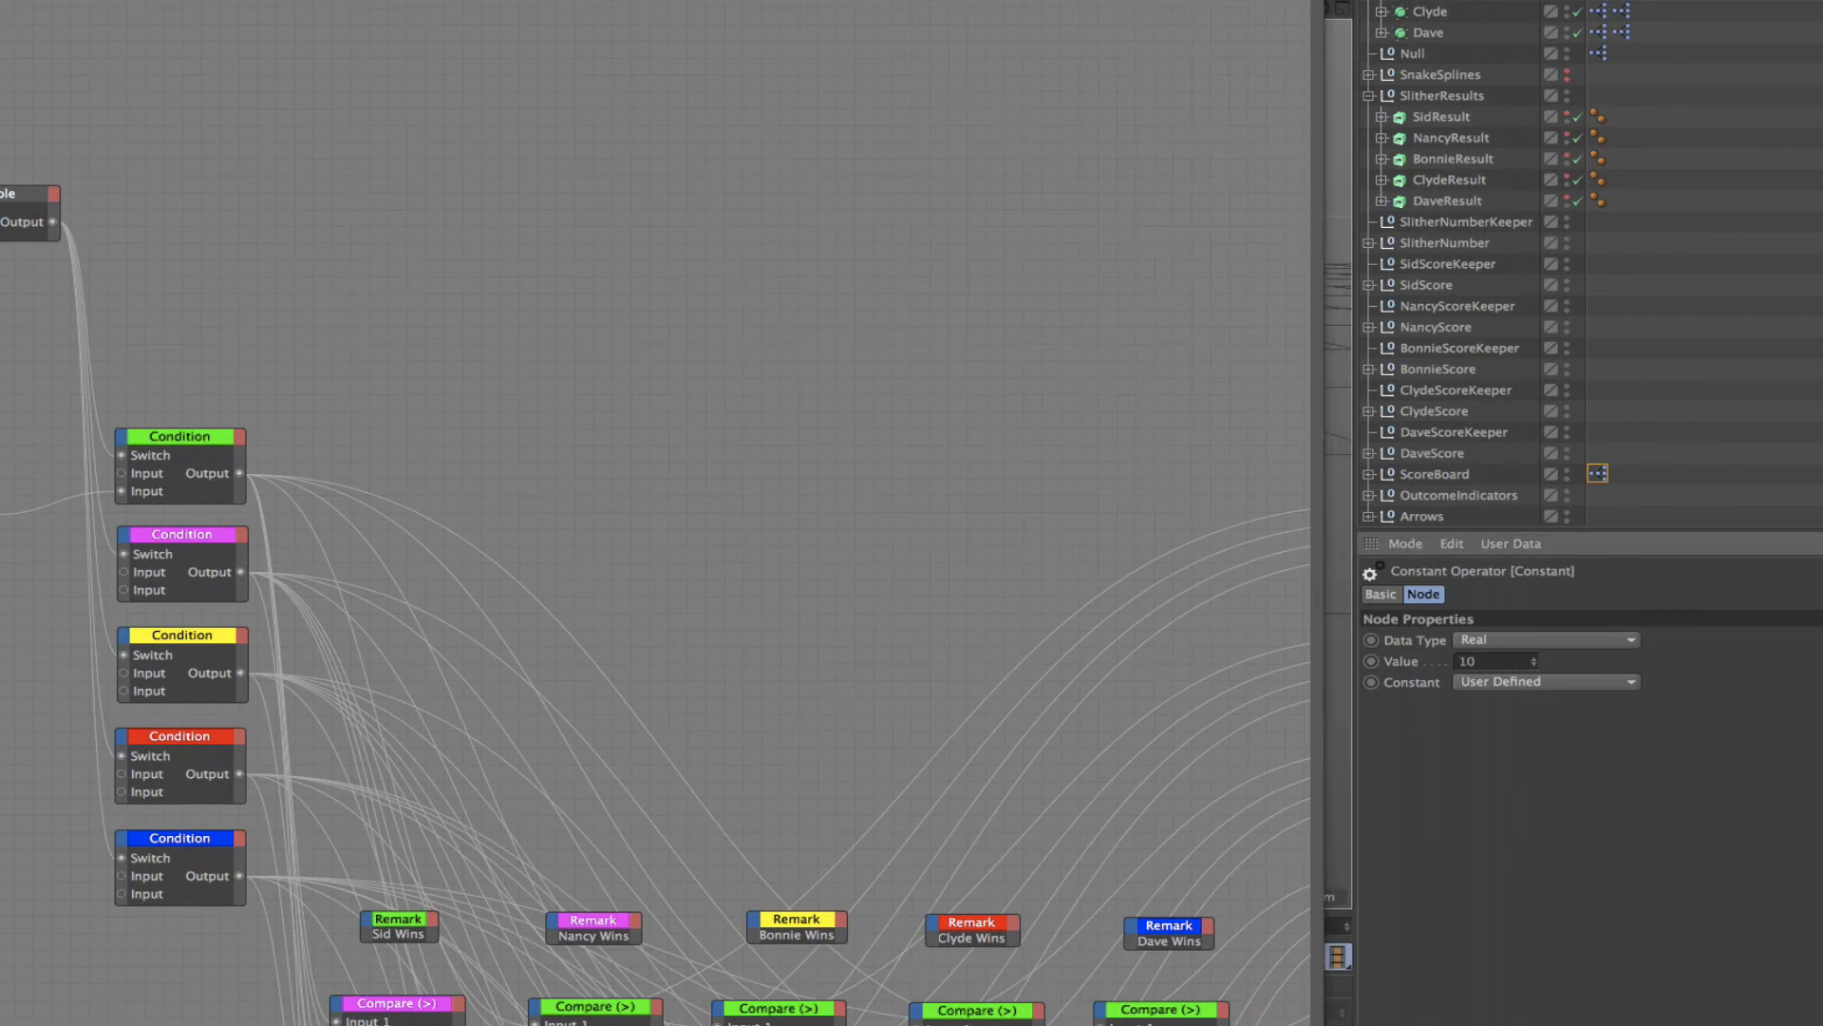
Step: Replace the Time link on the upper Compare's Input 1 with another copied Constant node set to 121
left_click_drag(1278, 3, 932, 0)
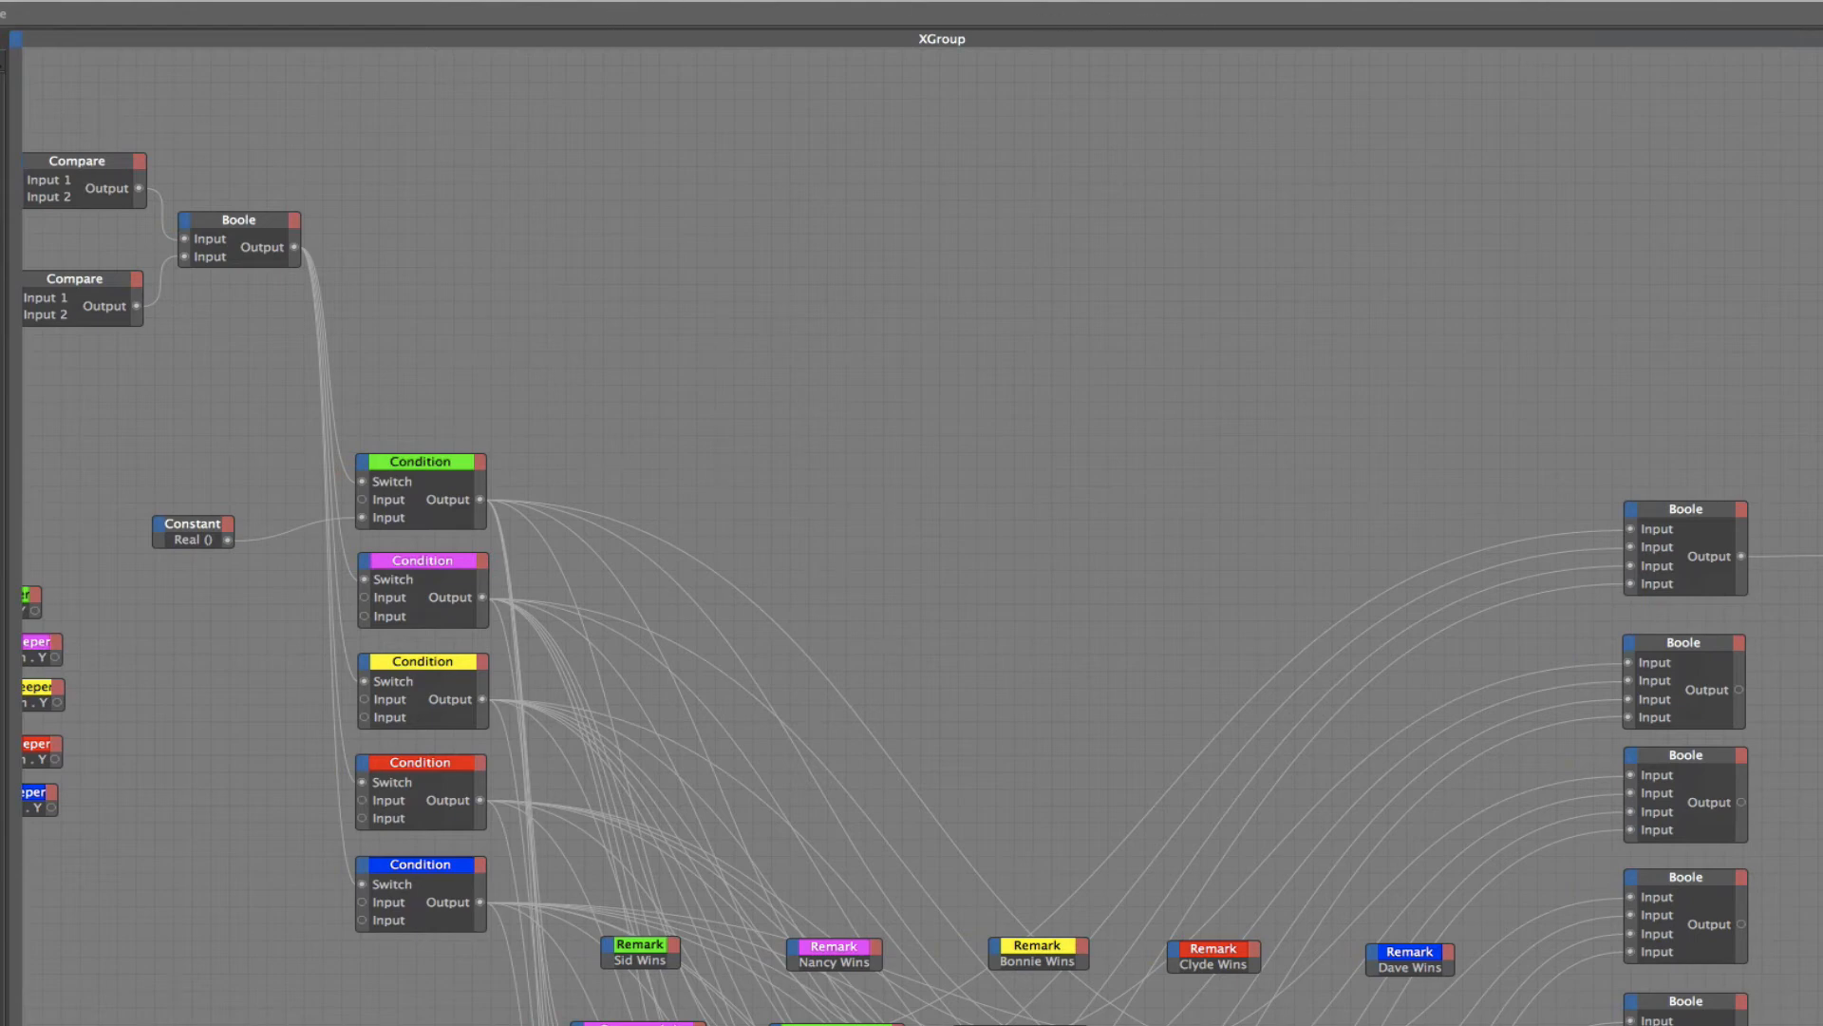
left_click_drag(1367, 14, 1821, 34)
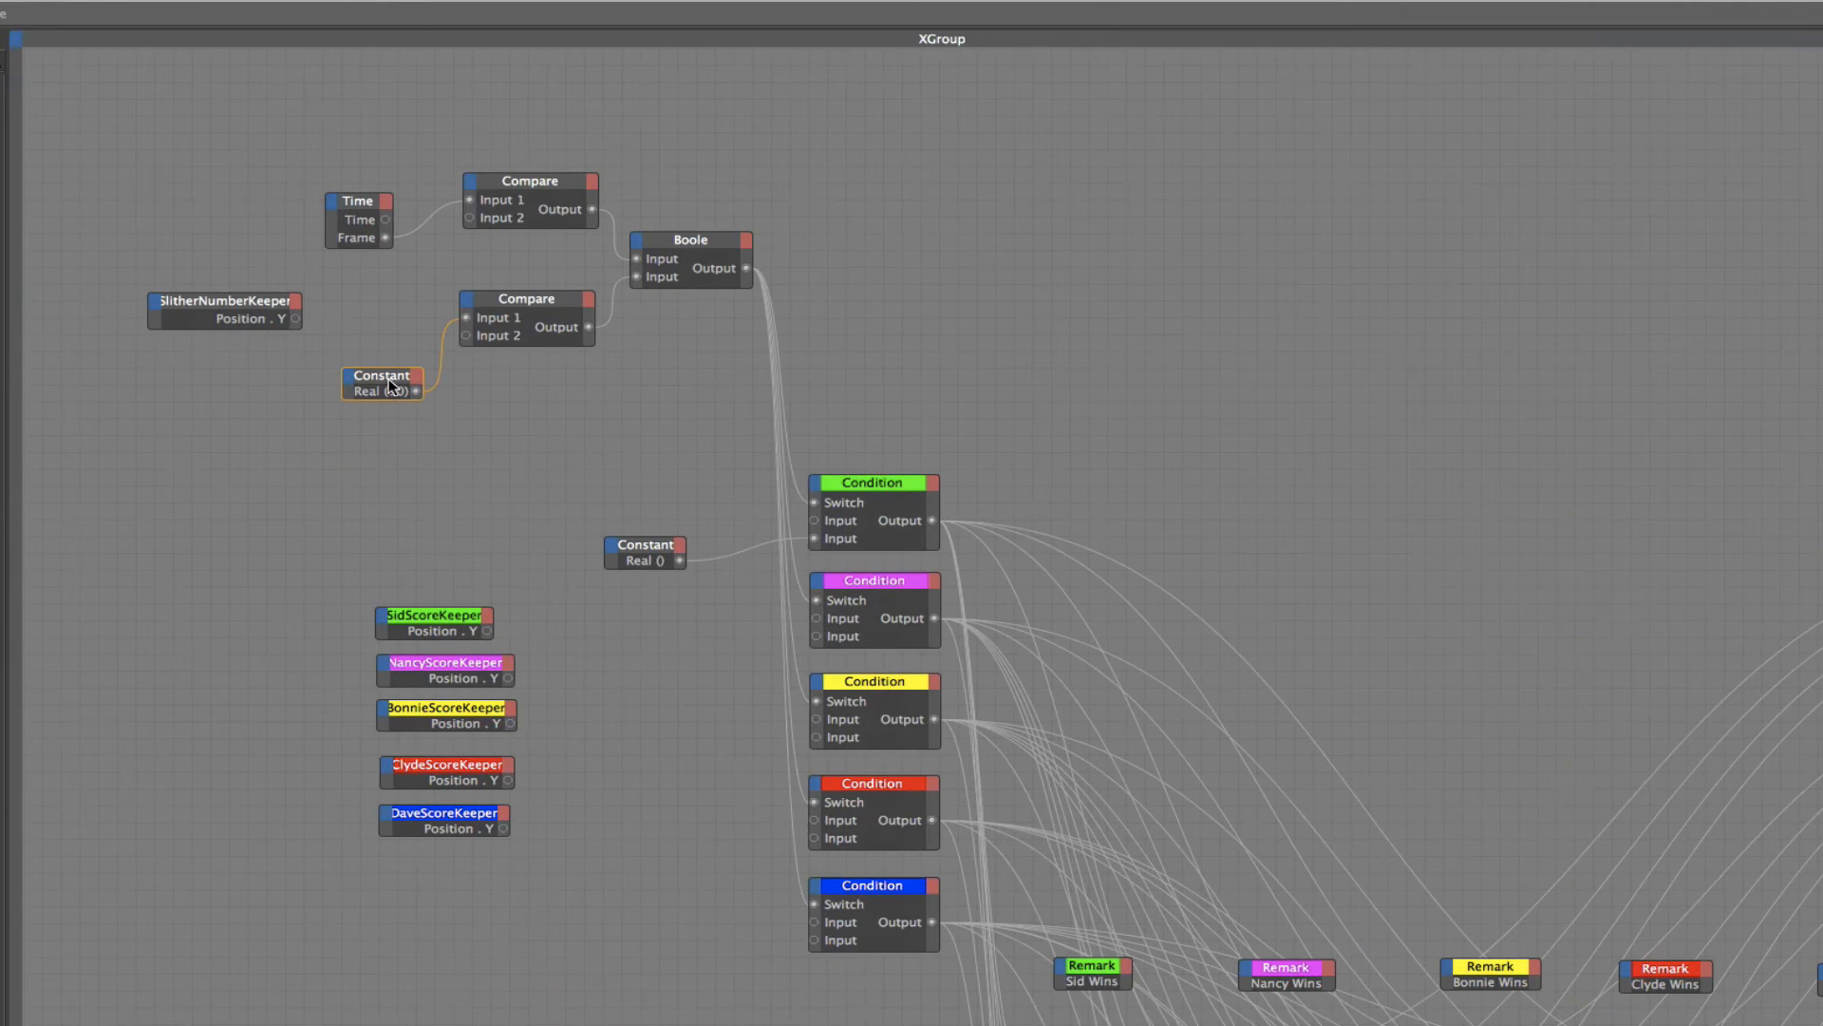
left_click_drag(390, 378, 469, 199, "ctrl")
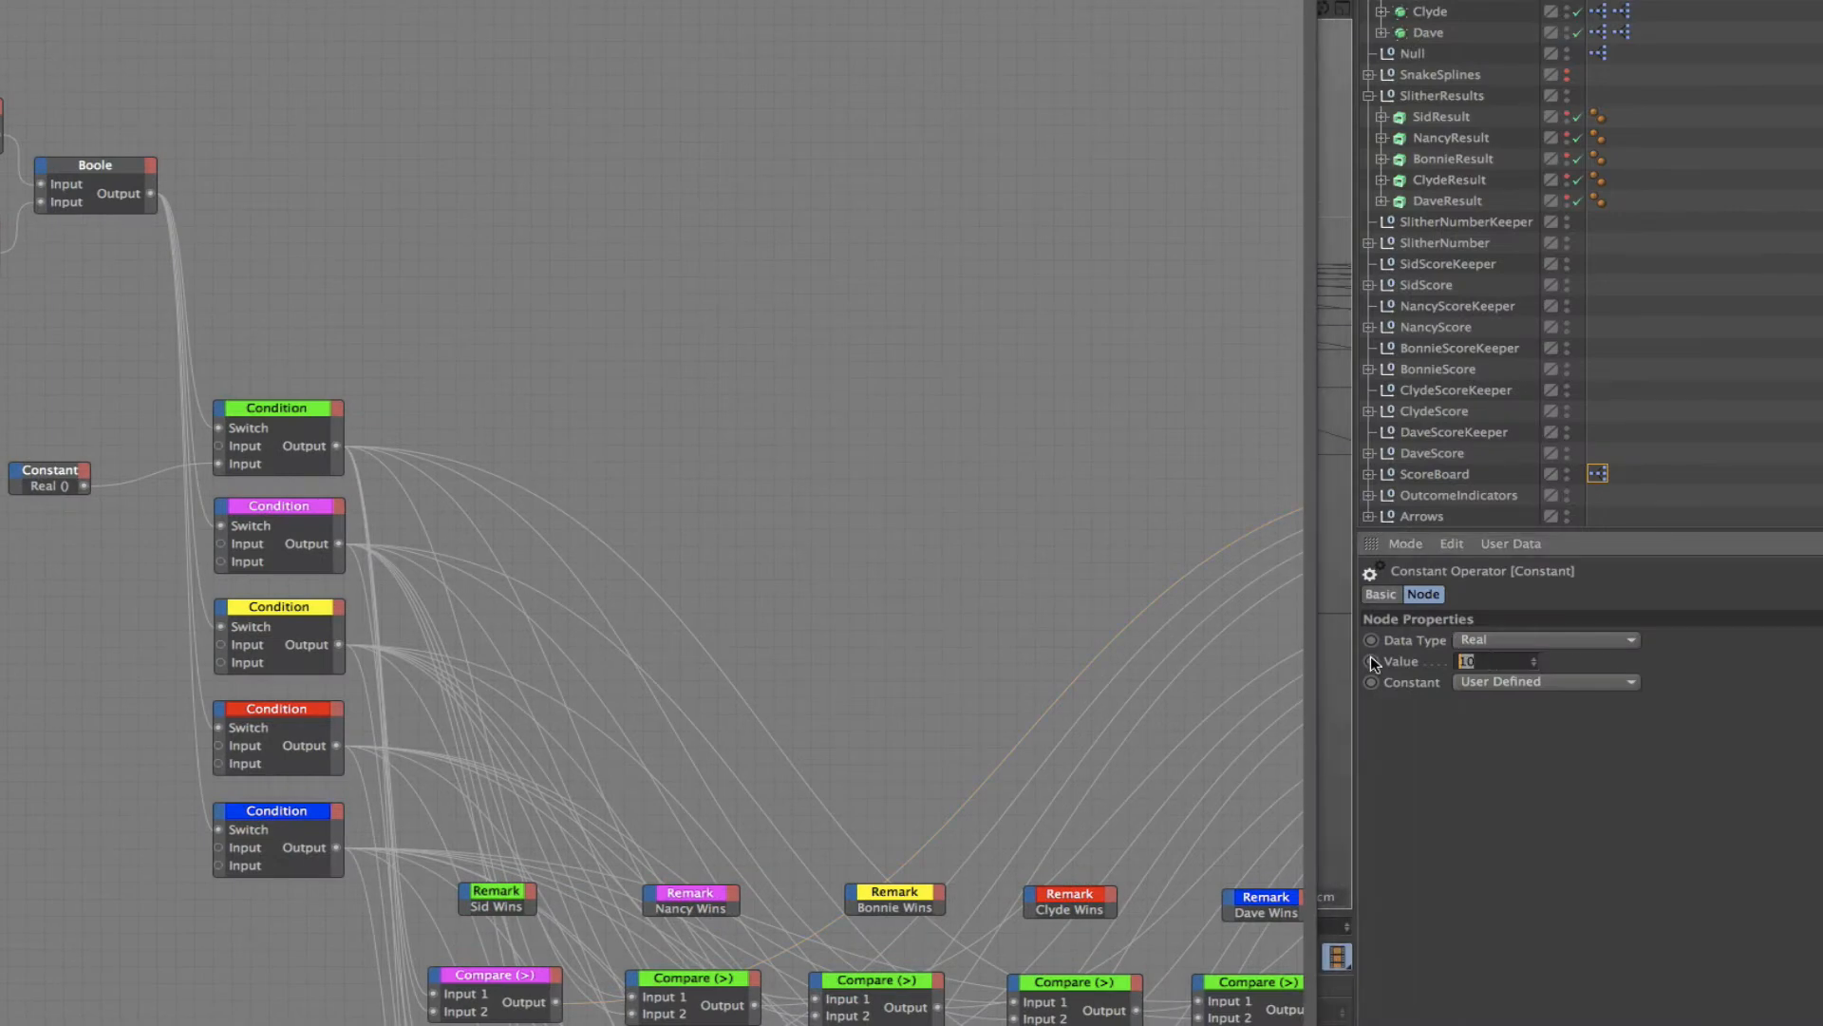
type("121")
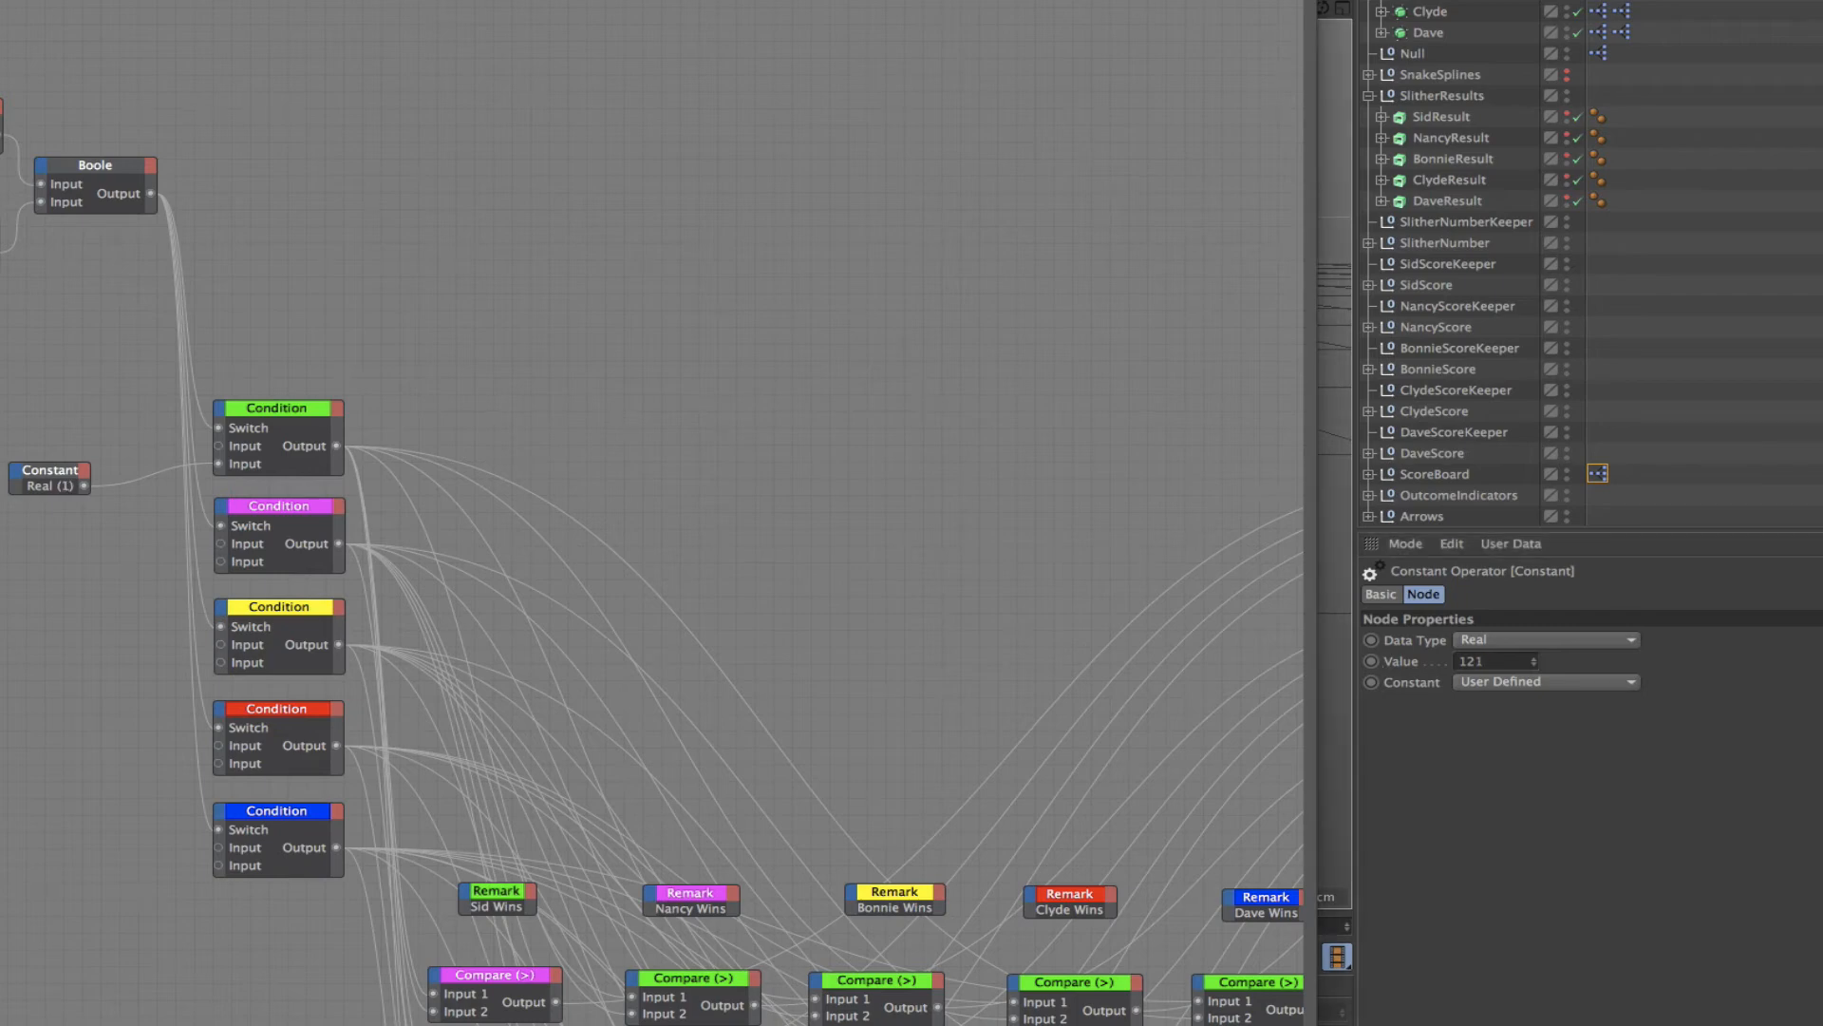
Step: Move the Result node to the second Boole's output and switch the Constant link from the green to the magenta Condition
left_click_drag(1268, 1, 825, 0)
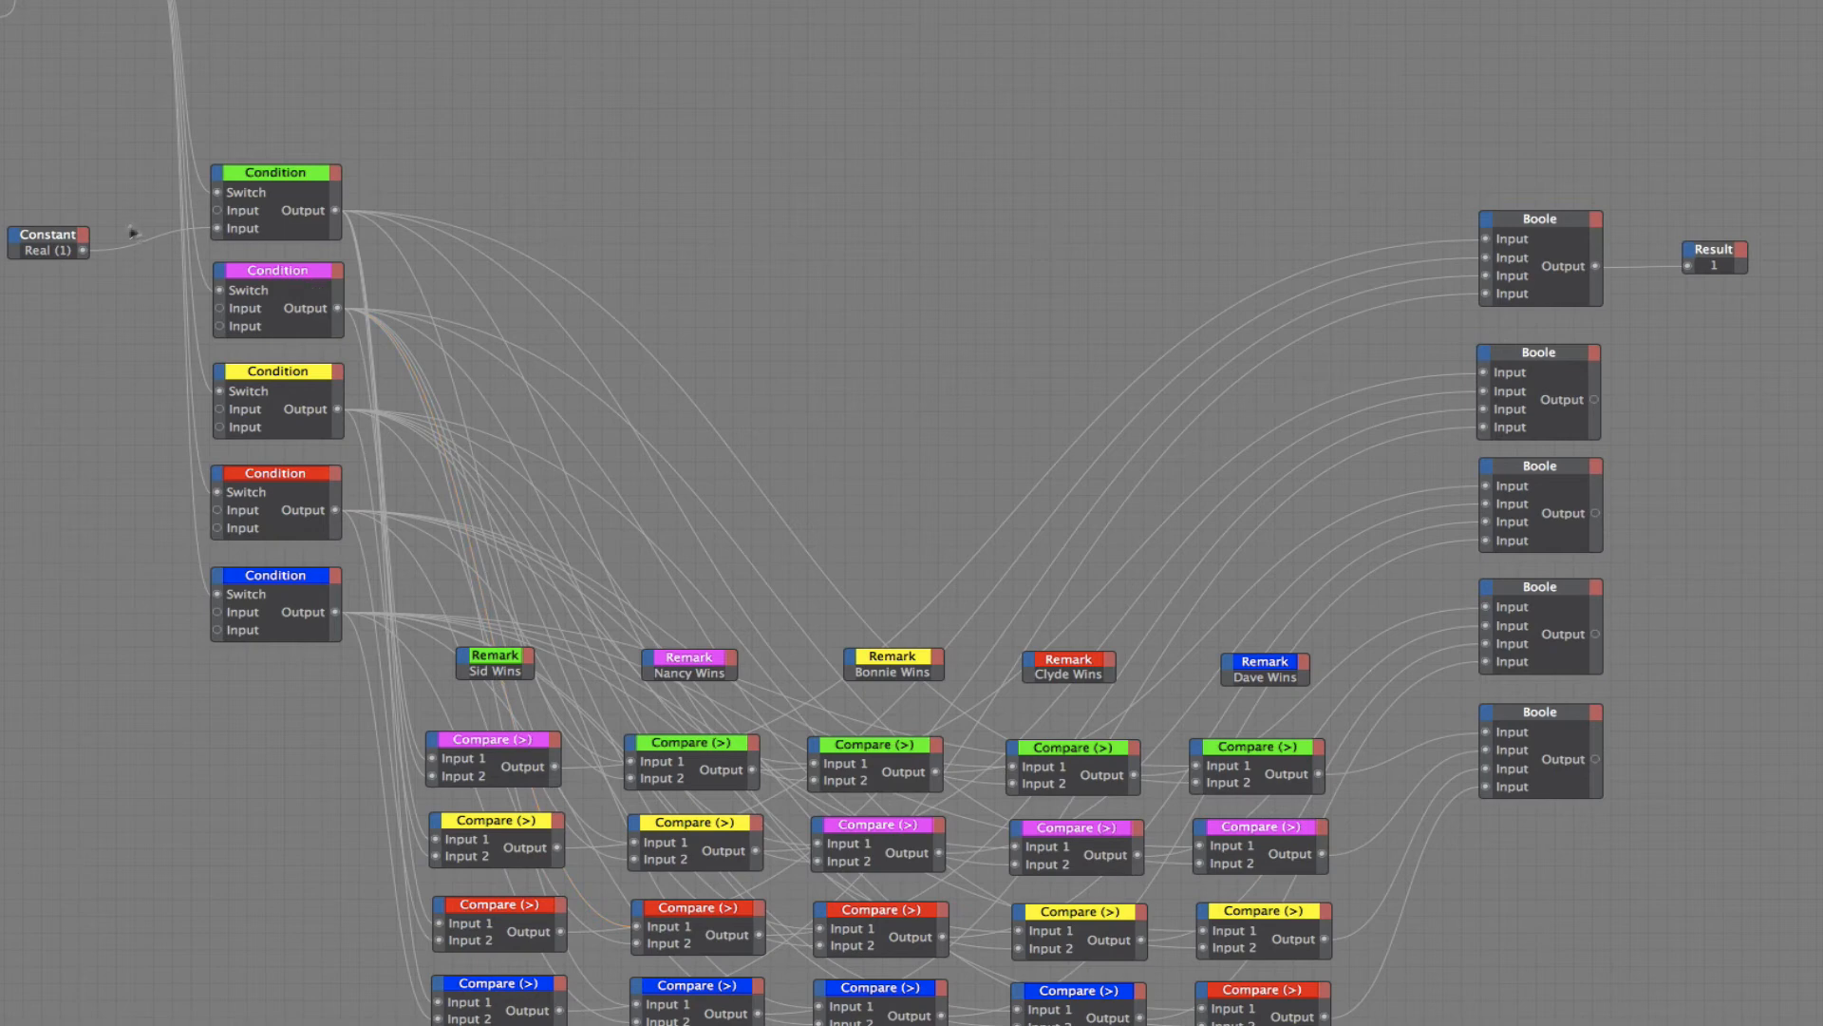
left_click_drag(84, 250, 211, 226)
left_click(1646, 266)
key("Delete")
left_click_drag(1718, 249, 1721, 385)
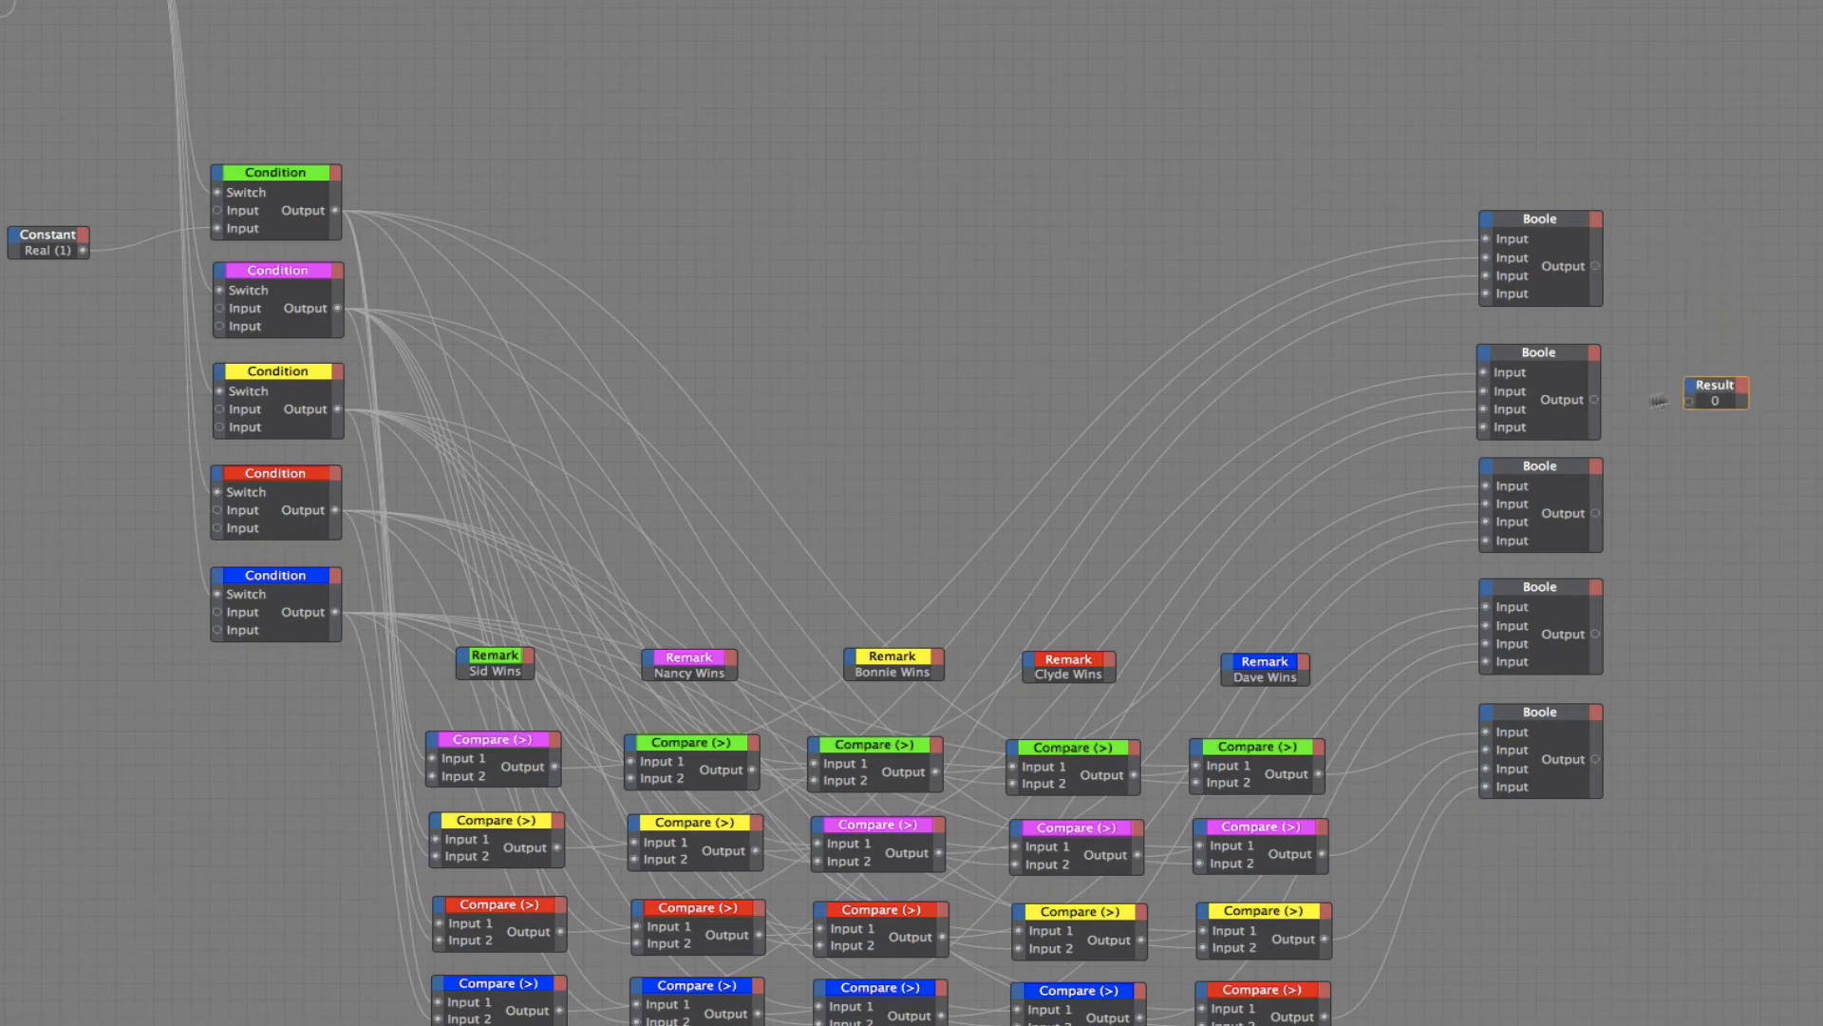
left_click_drag(1596, 399, 1672, 401)
left_click_drag(217, 228, 169, 320)
Step: Test the yellow and red Conditions in turn with the Constant on their second Input and the Result on the third and fourth Booles
left_click_drag(198, 434, 217, 425)
left_click_drag(1638, 397, 1597, 513)
left_click_drag(215, 426, 217, 530)
left_click_drag(1597, 513, 1603, 636)
Step: Check the red Condition's wiring around the Clyde Wins column and switch the Result node to the fifth Boole's output
left_click(265, 475)
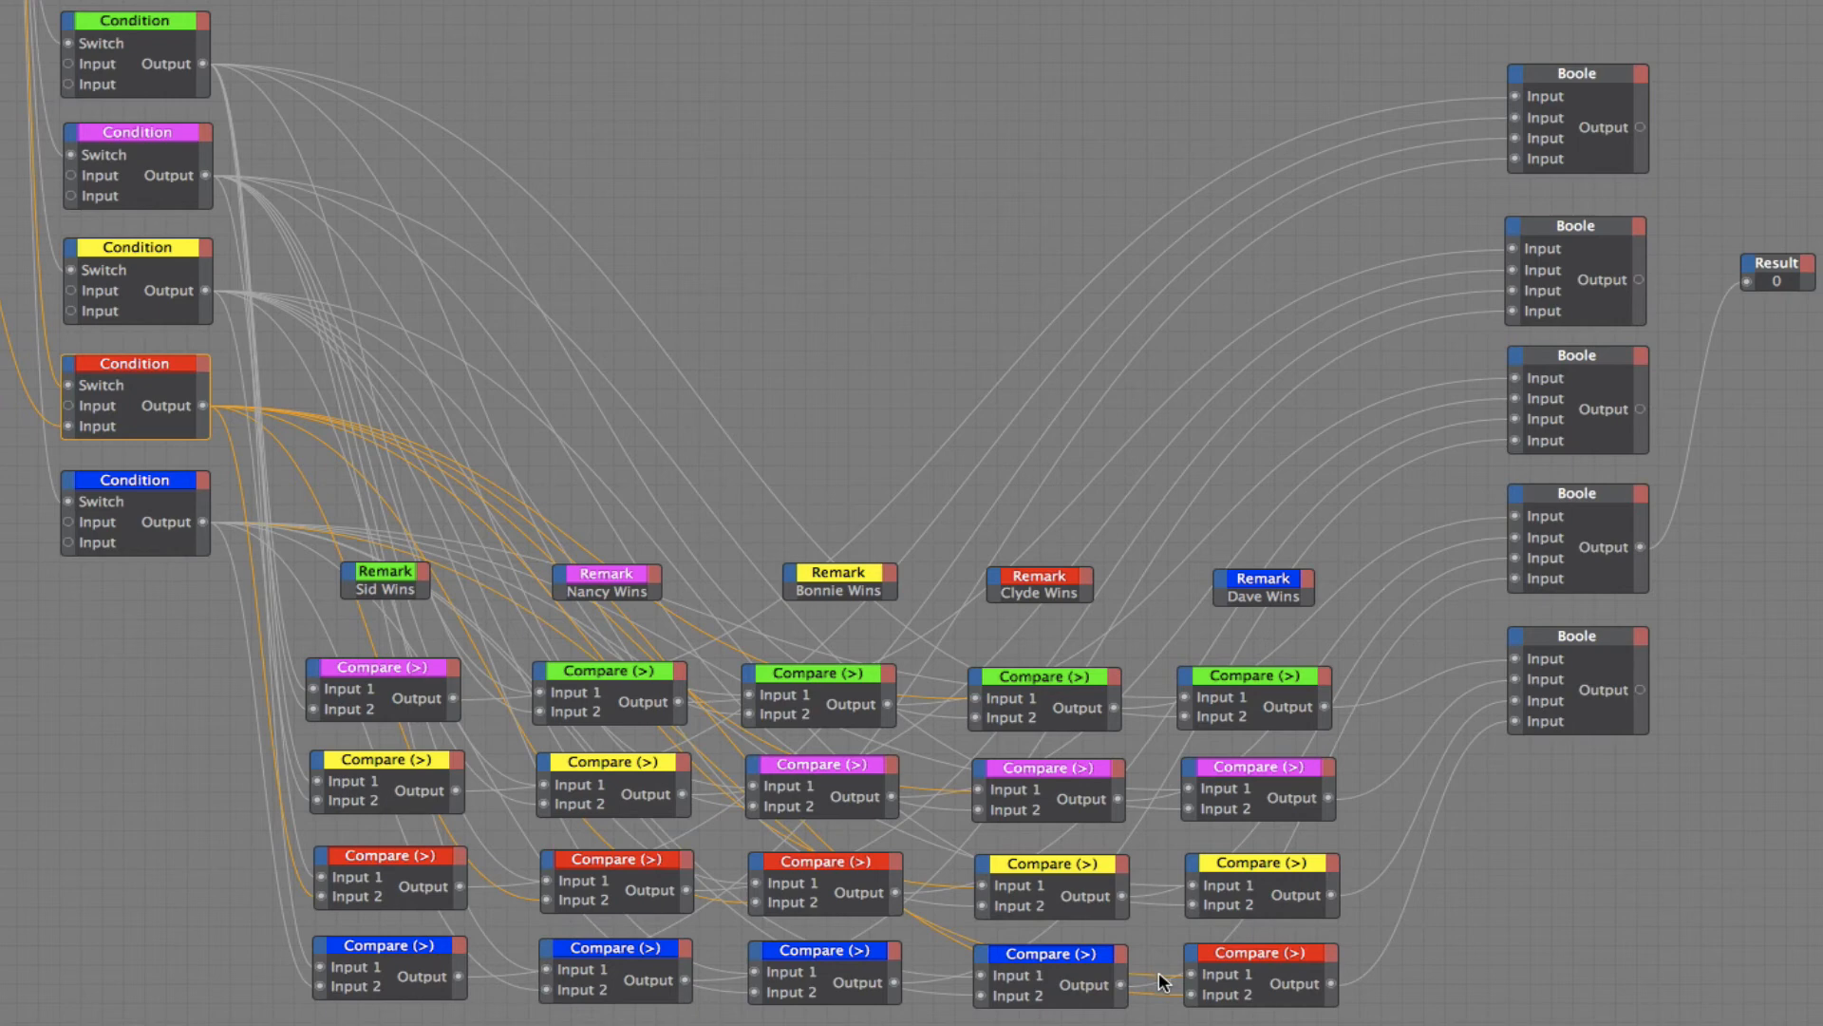
mouse_move(1161, 980)
left_click_drag(978, 973, 981, 975)
left_click_drag(1695, 392, 1753, 532)
left_click_drag(1747, 283, 1644, 690)
Step: Examine the connections of the blue Condition and of each Compare node in the Dave Wins column
left_click(117, 490)
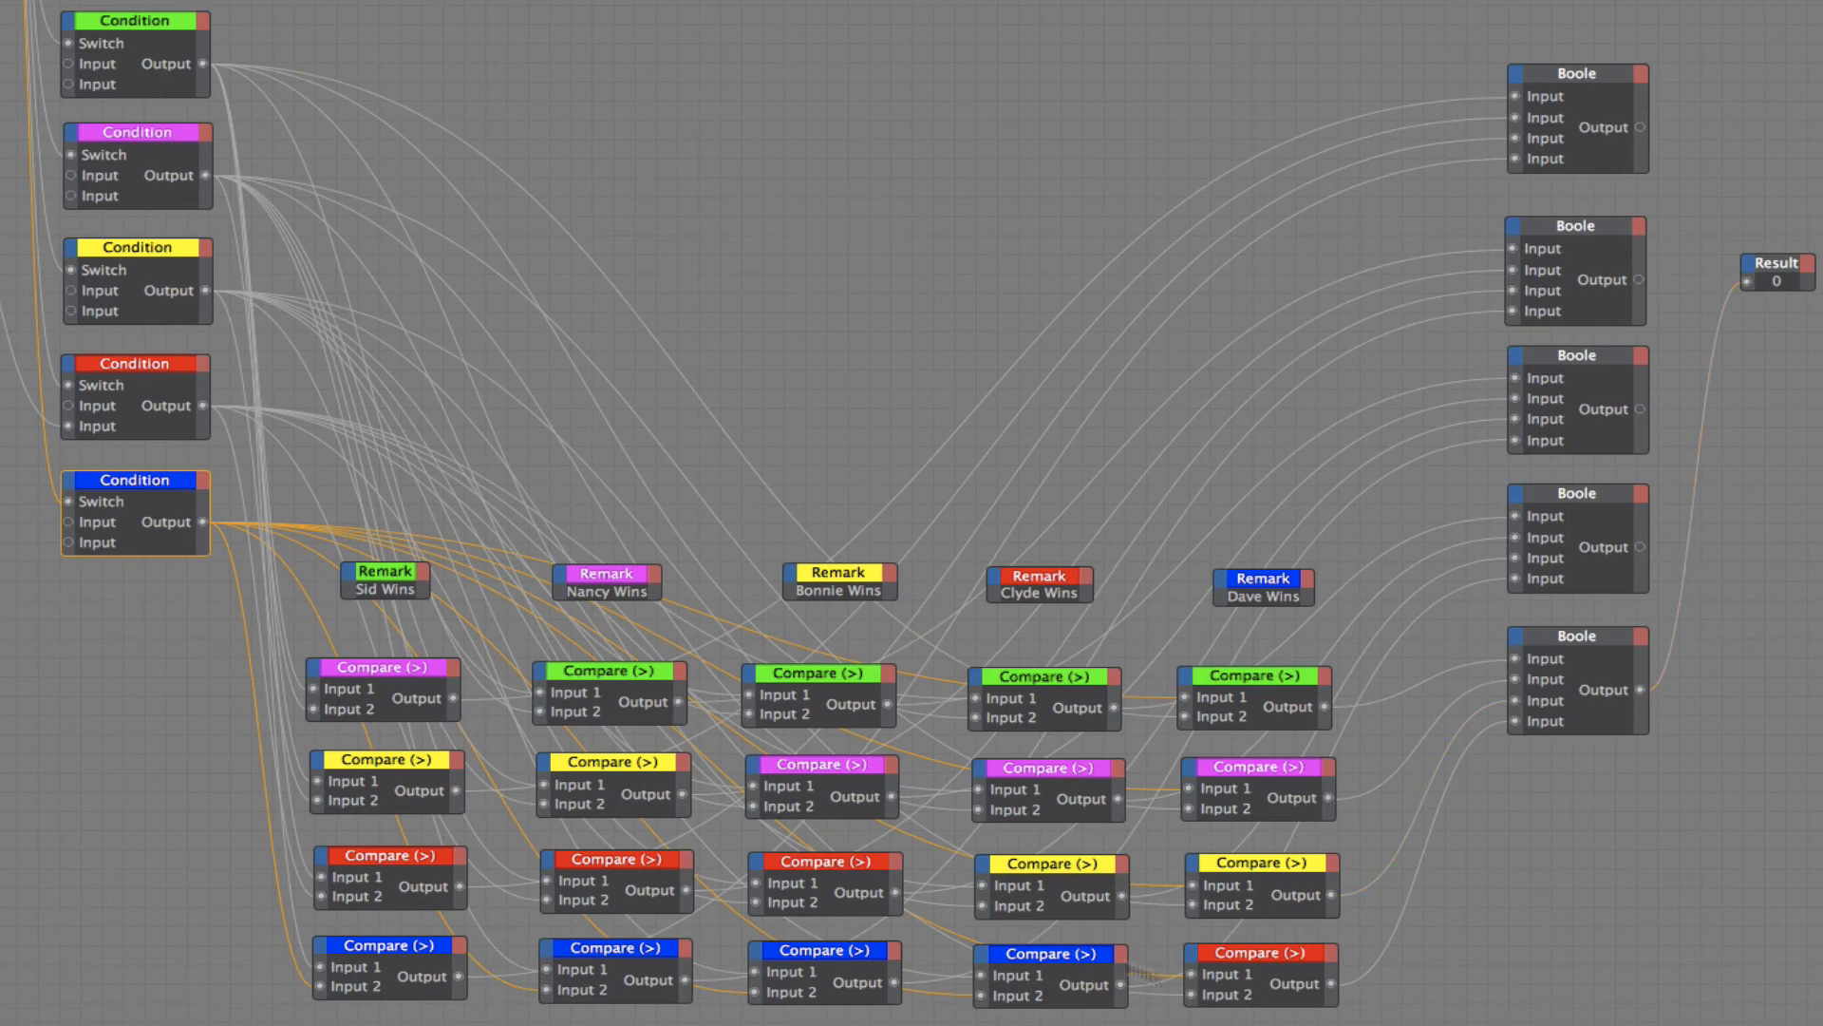
left_click(1275, 961)
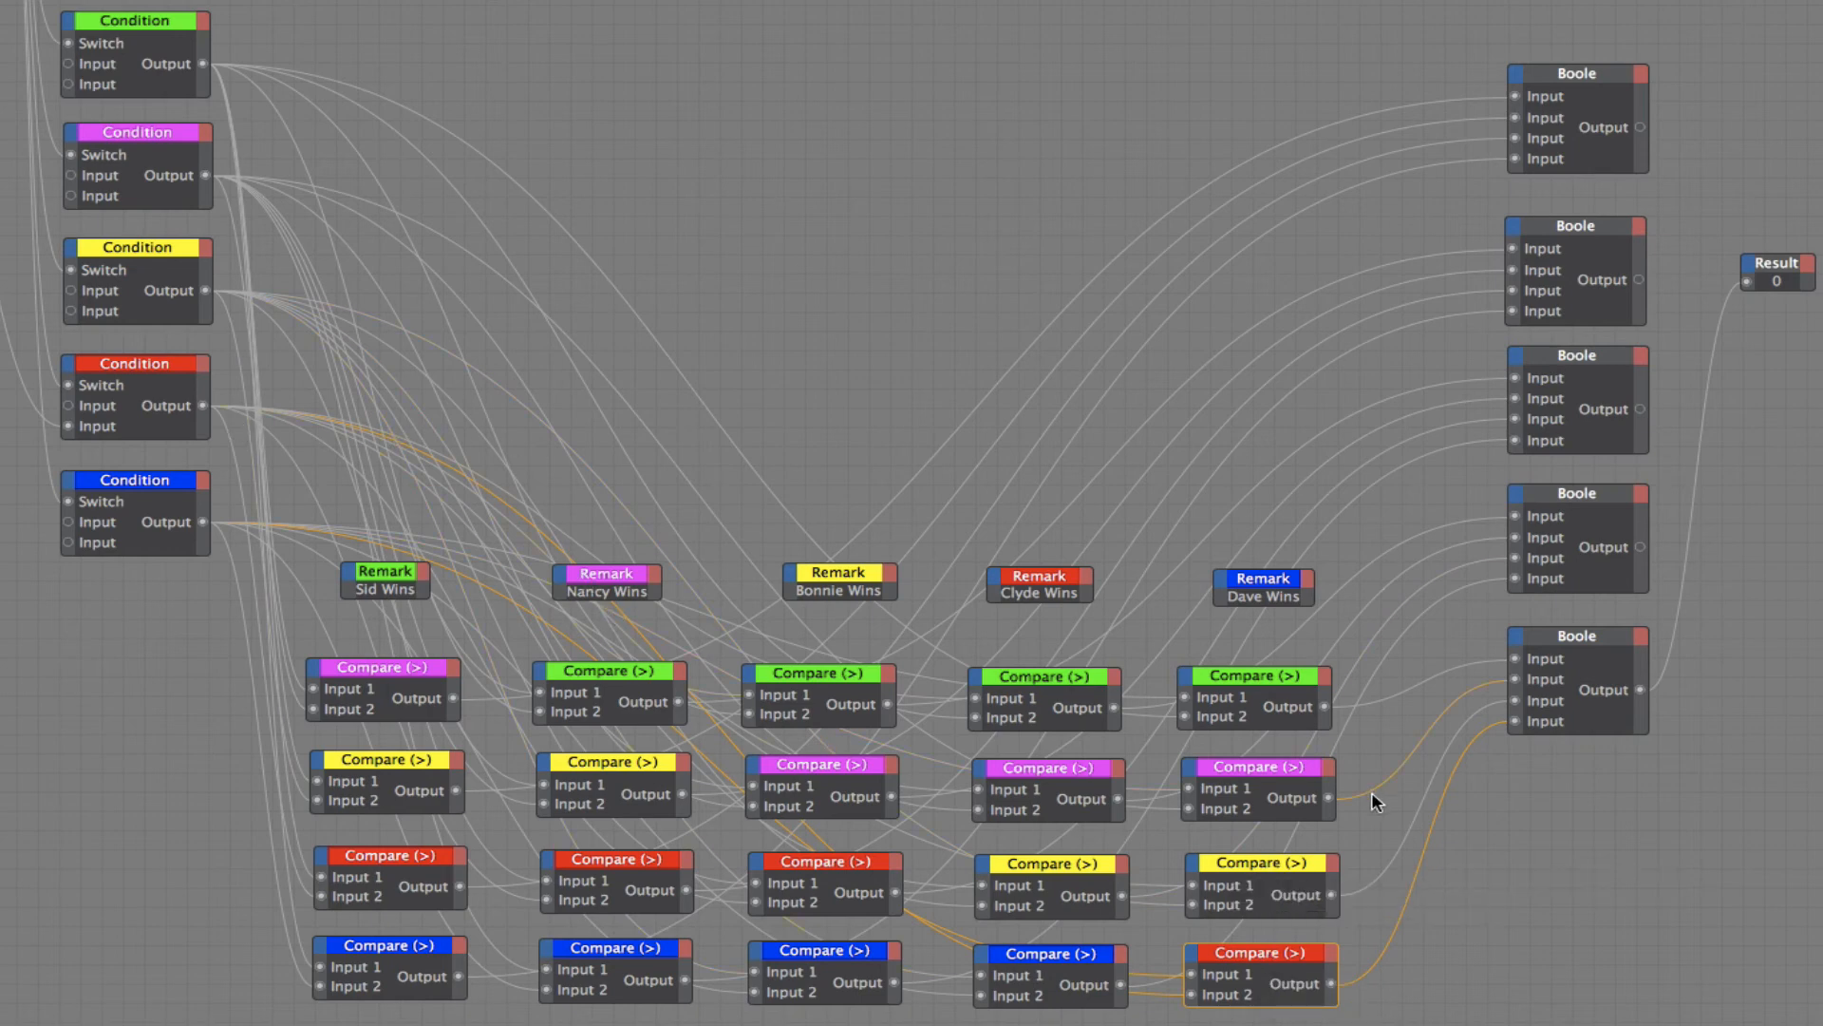
left_click(1277, 866)
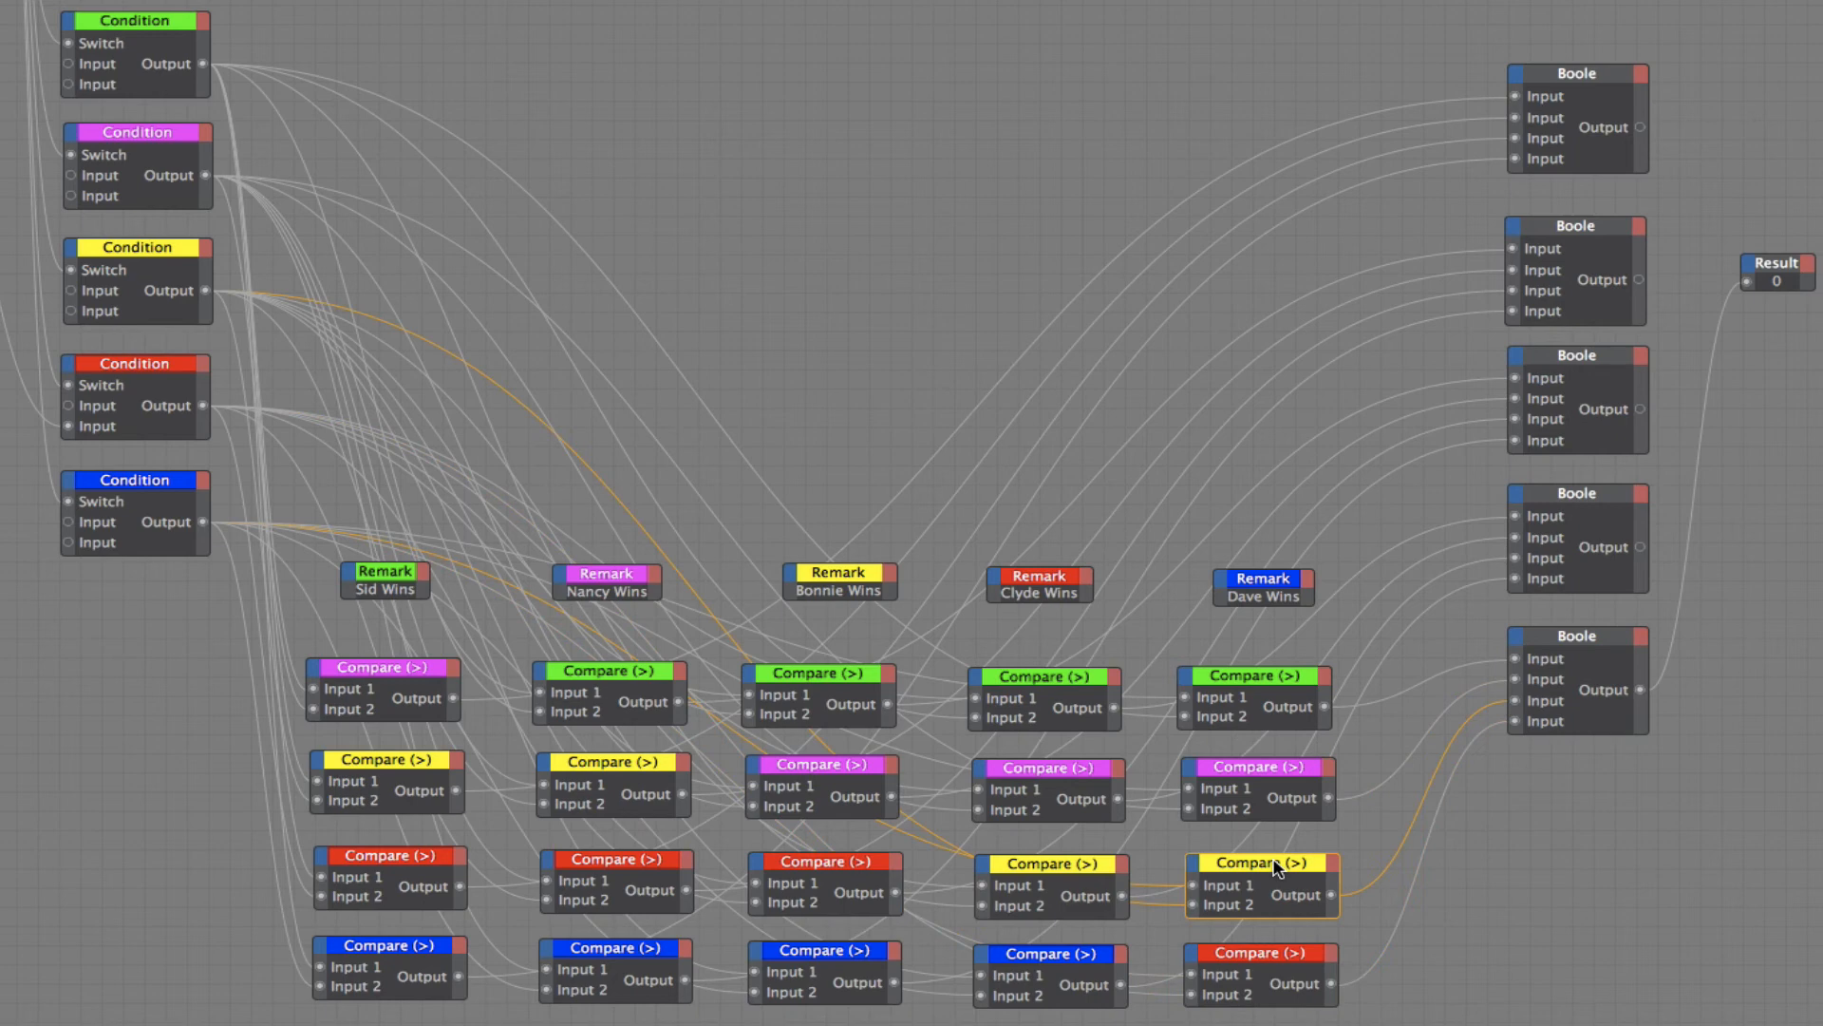
left_click(1277, 772)
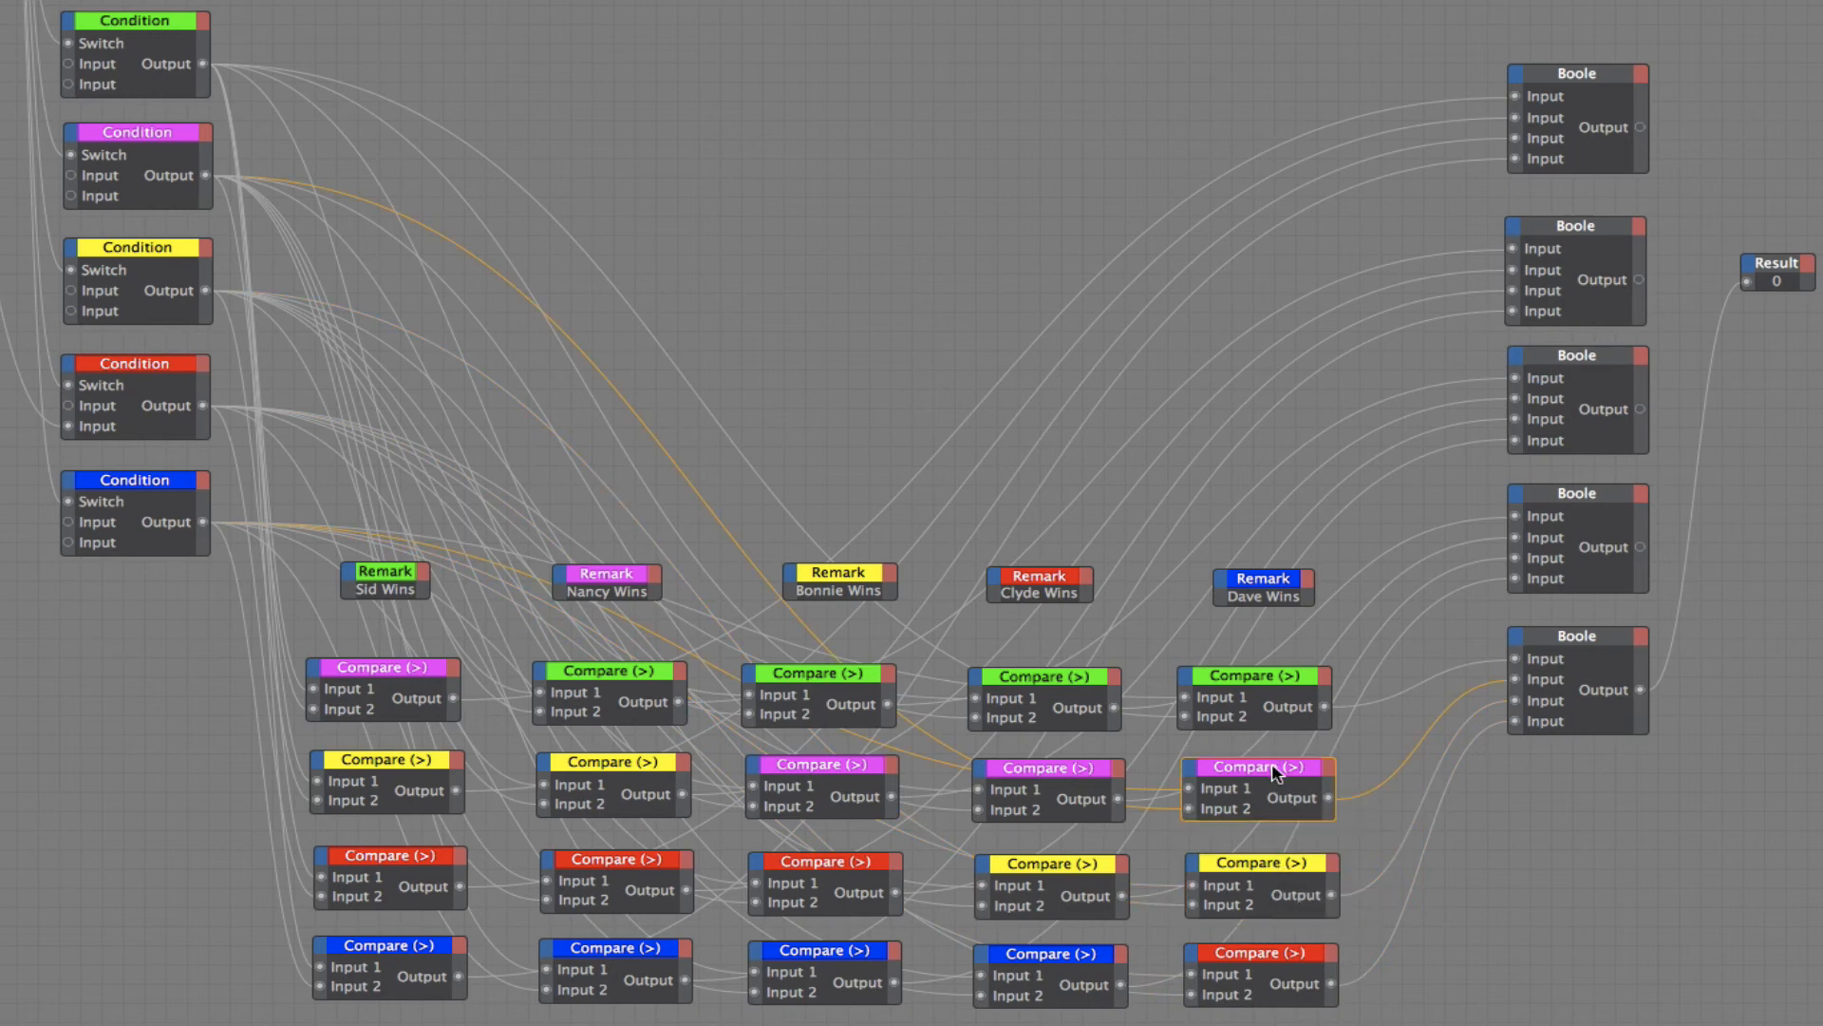
left_click(1255, 677)
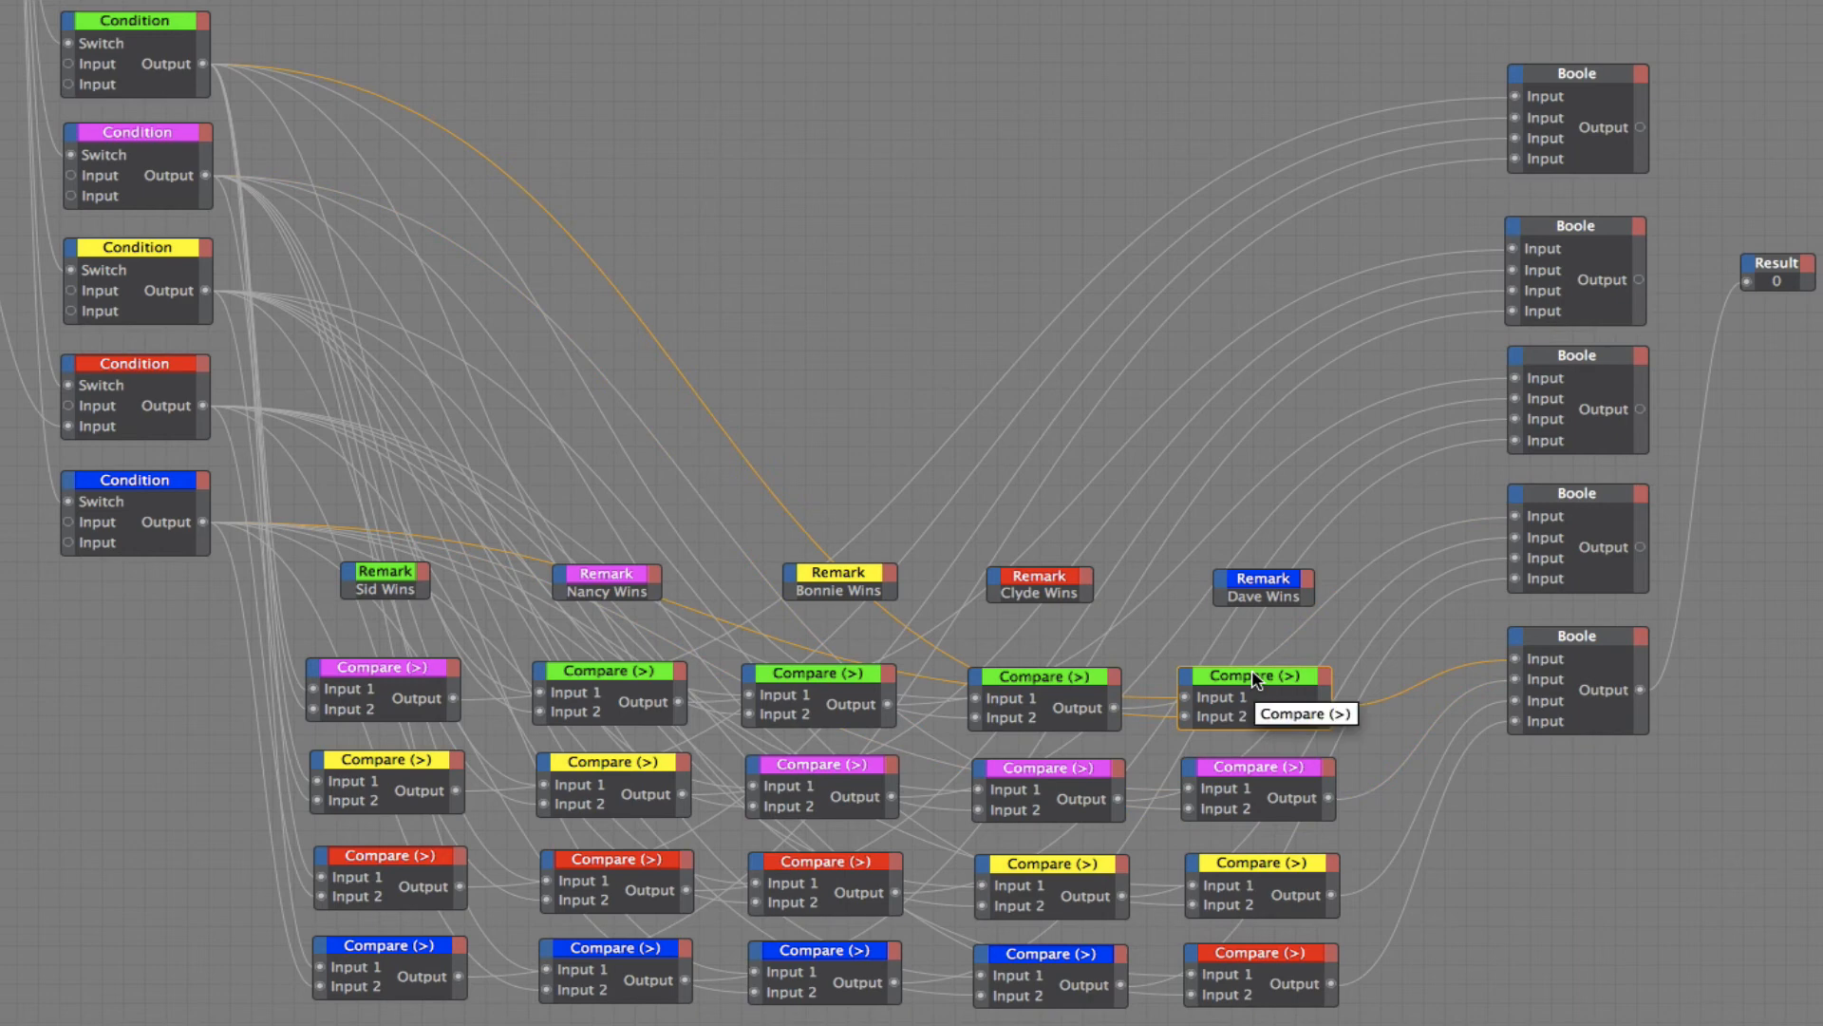
left_click(1260, 772)
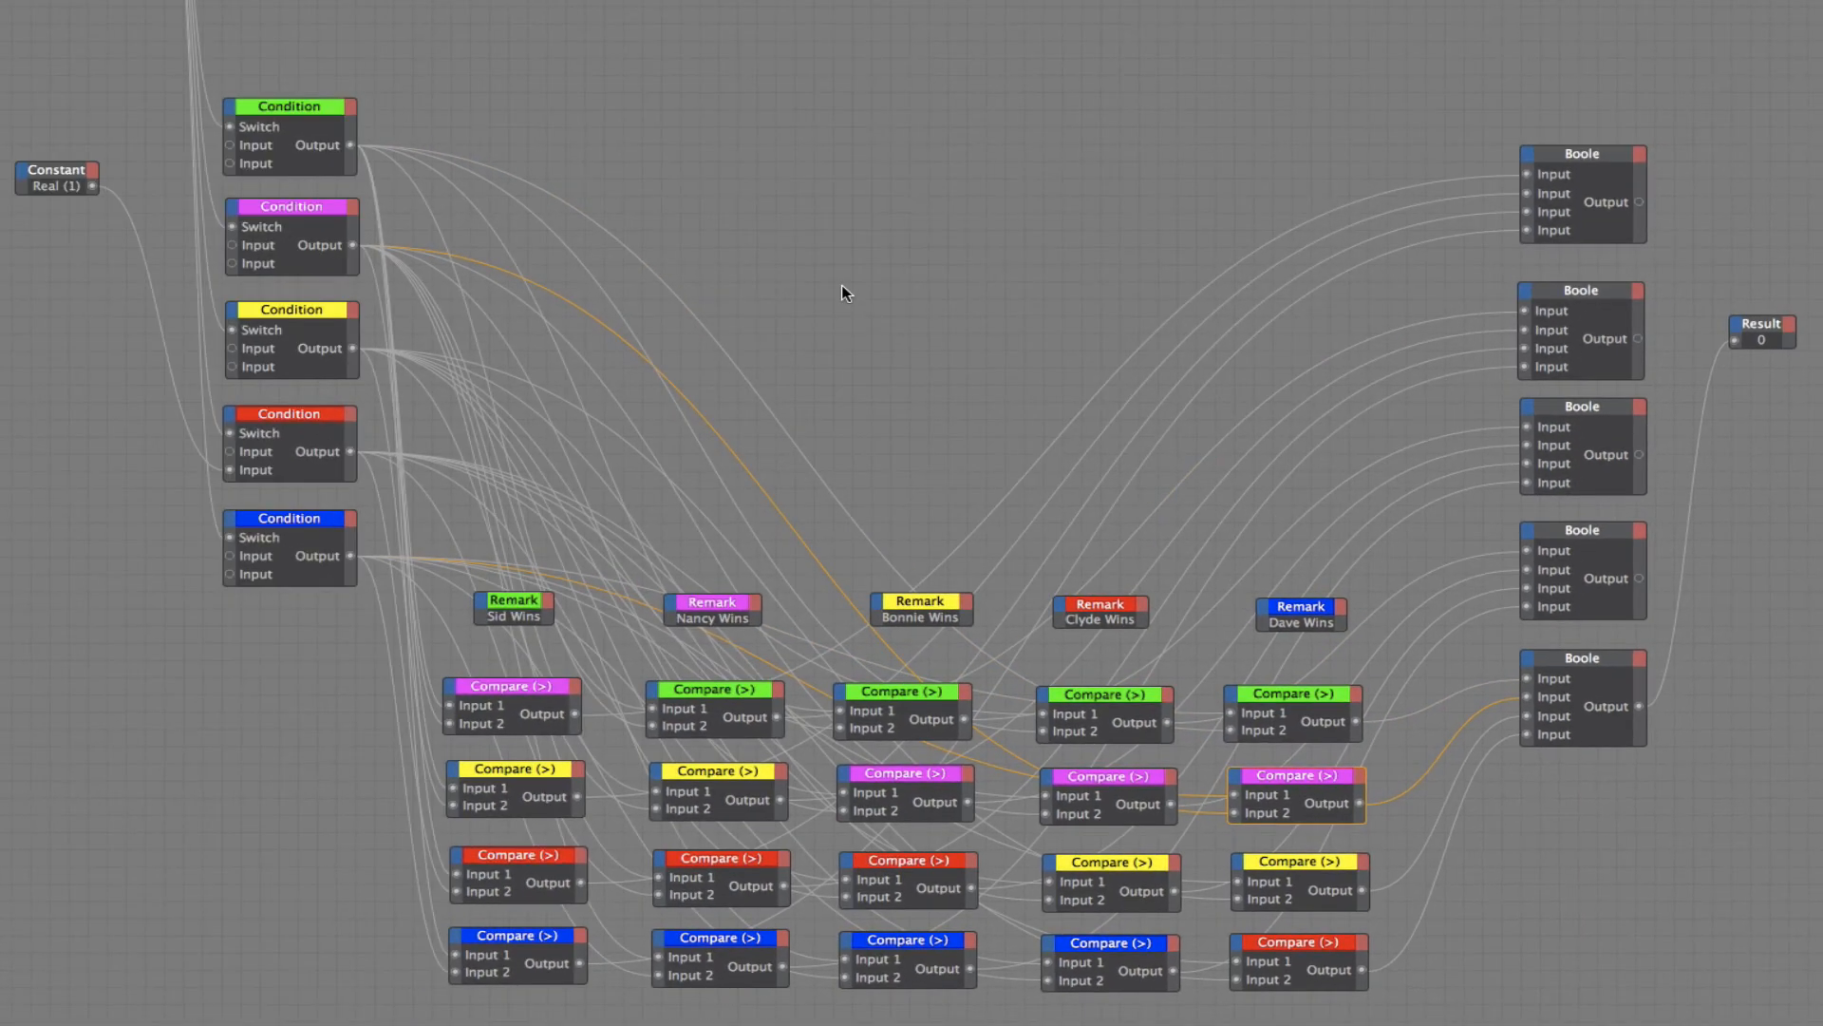
Step: Connect the Constant to the blue Condition's second Input, then disconnect the Result node and move it above the Boole column
left_click(156, 312)
left_click_drag(92, 186, 228, 574)
left_click(1692, 498)
left_click_drag(1769, 330, 1419, 81)
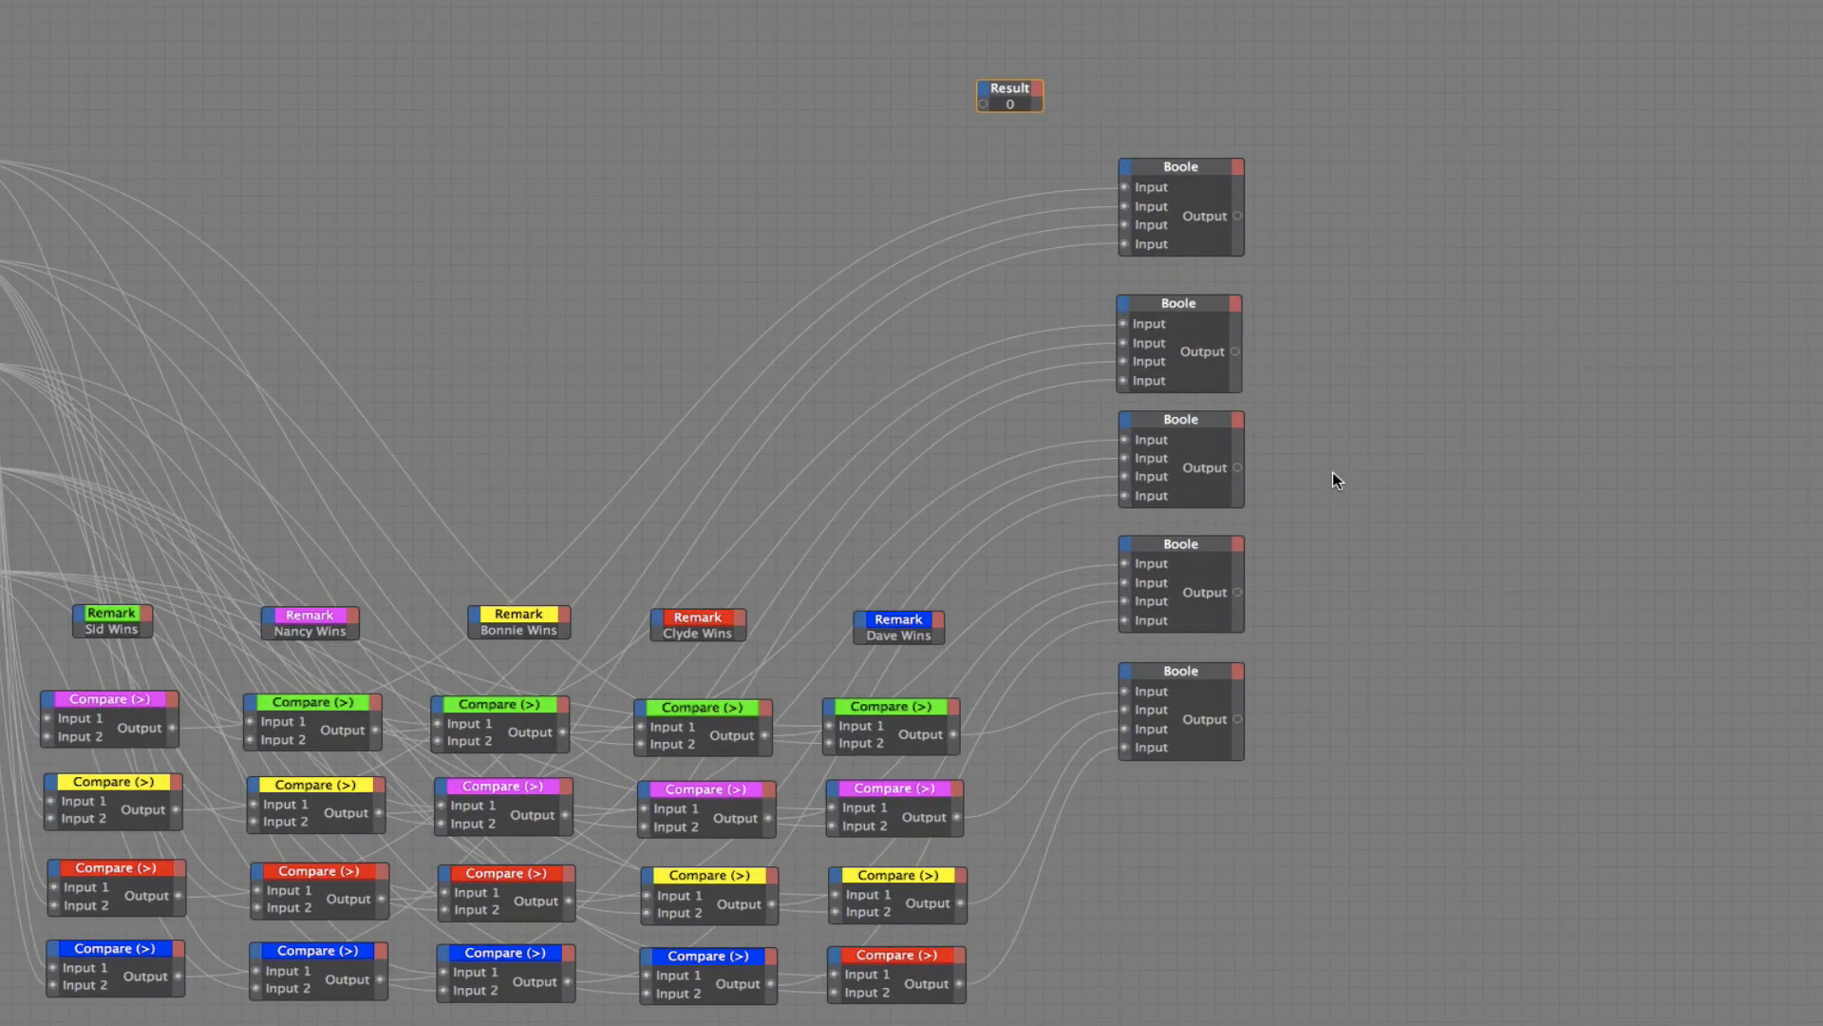
Step: Add a Boole node with five inputs beside the Boole column and expand it to show all its ports
right_click(1331, 471)
mouse_move(1415, 487)
mouse_move(1558, 485)
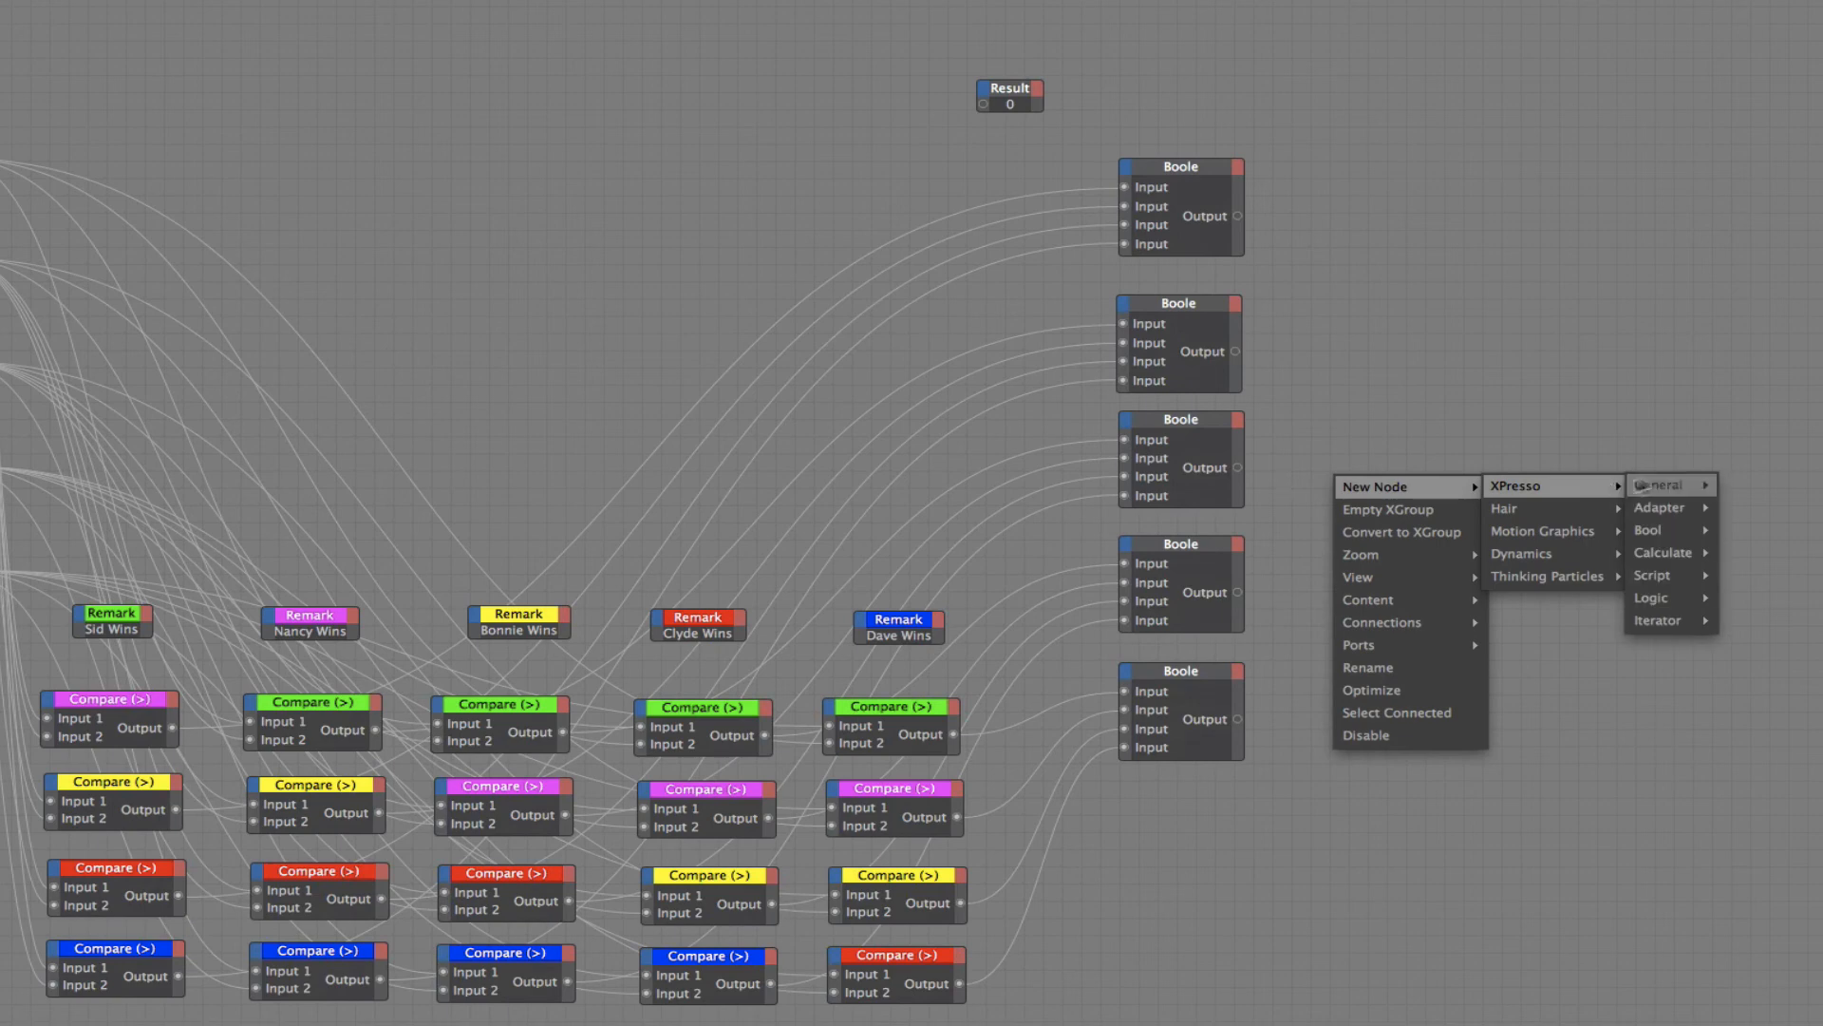
mouse_move(1647, 530)
left_click(1752, 527)
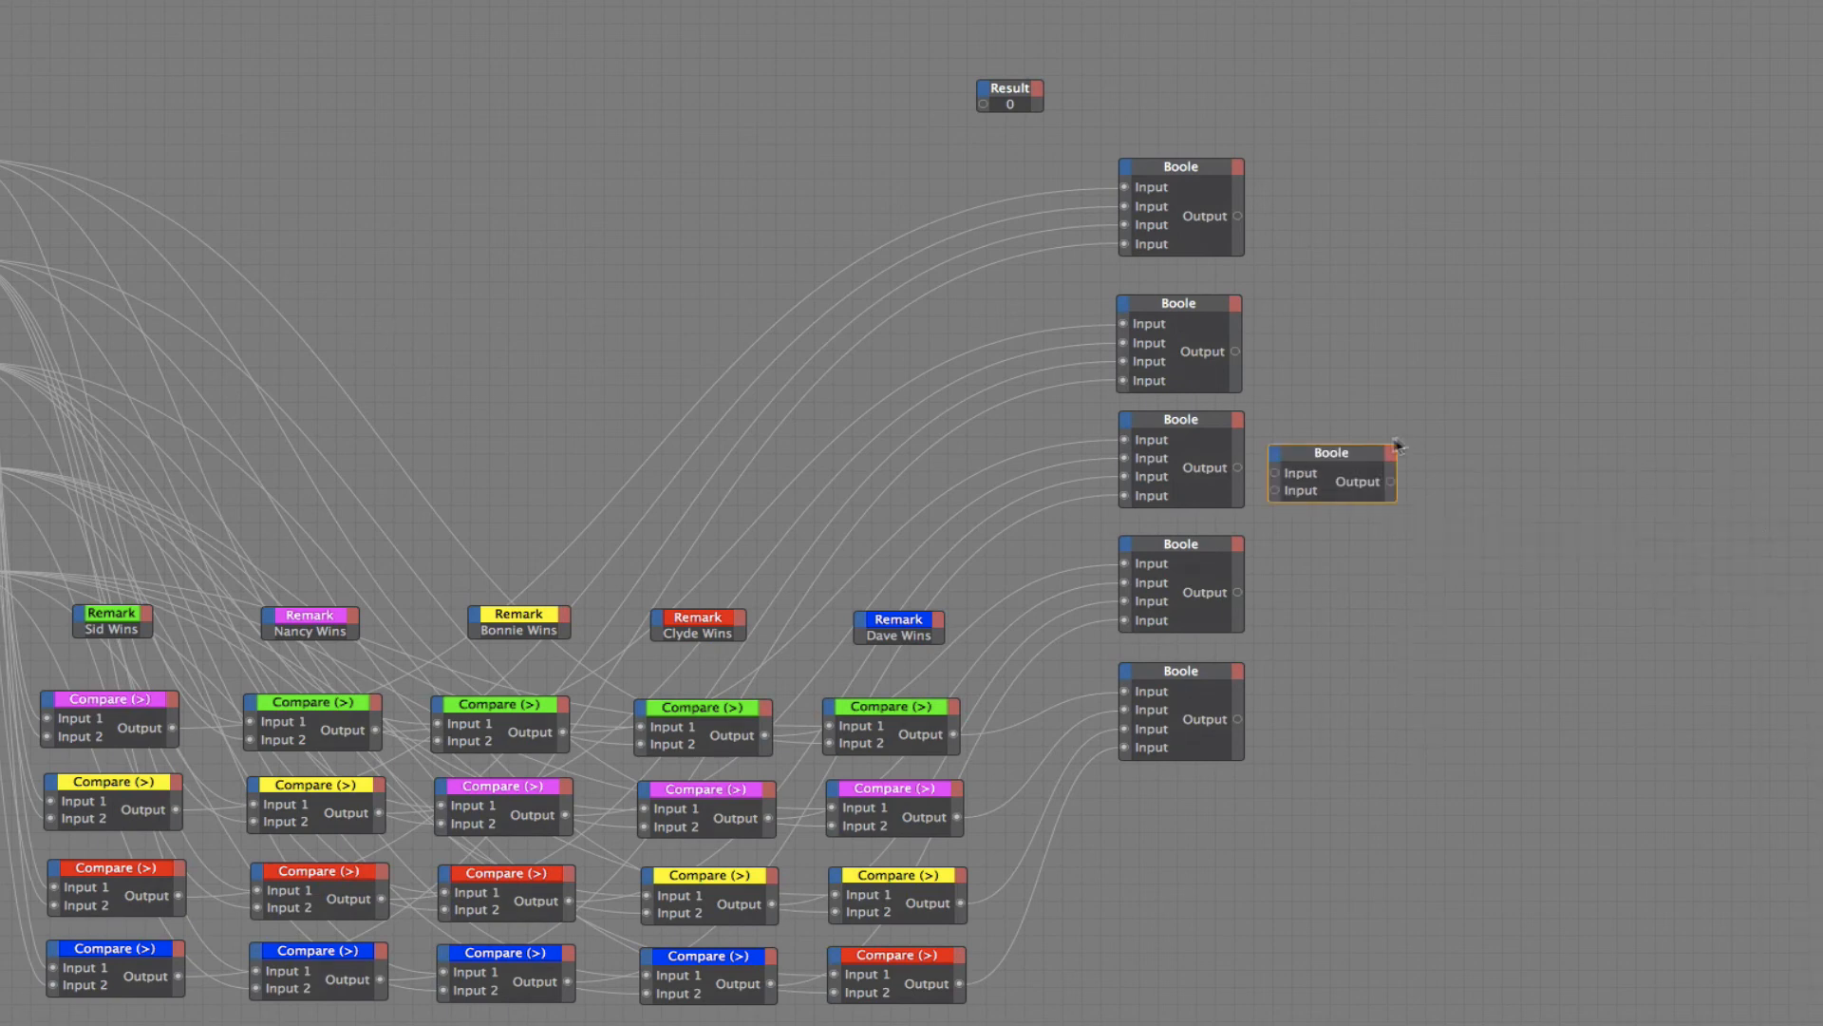
left_click_drag(1326, 457, 1406, 397)
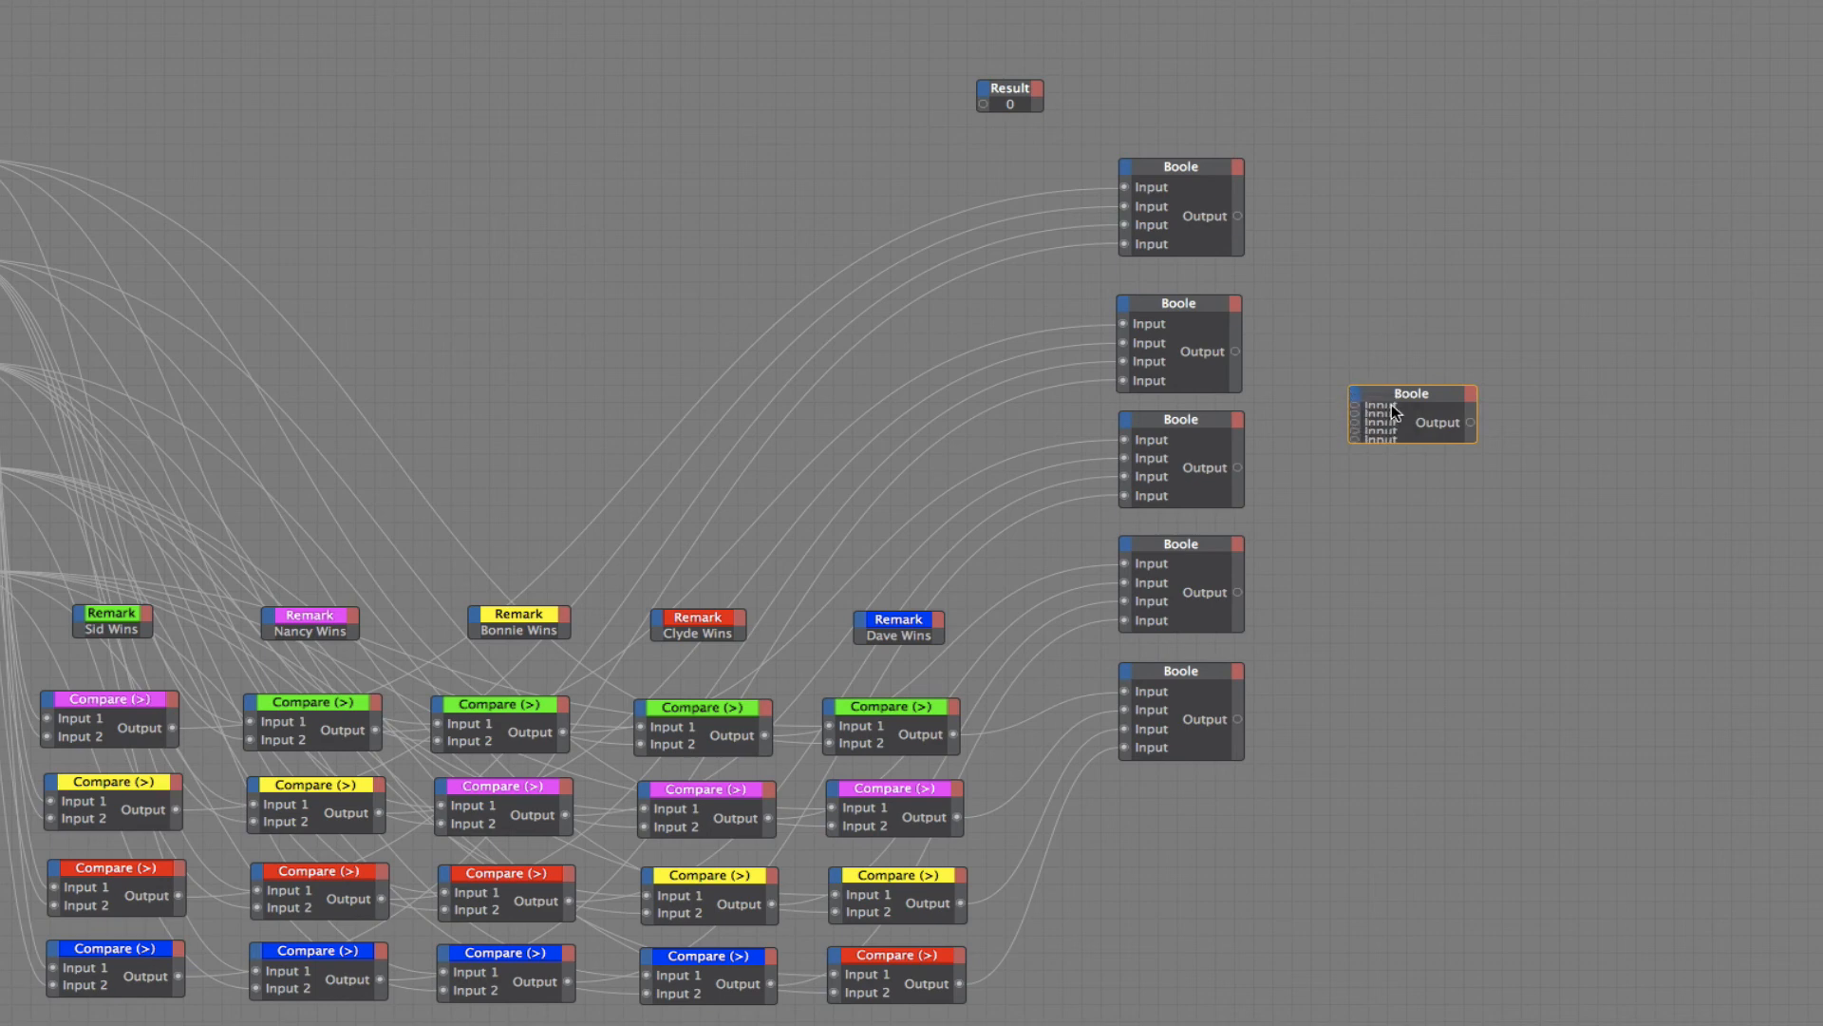
double_click(1393, 392)
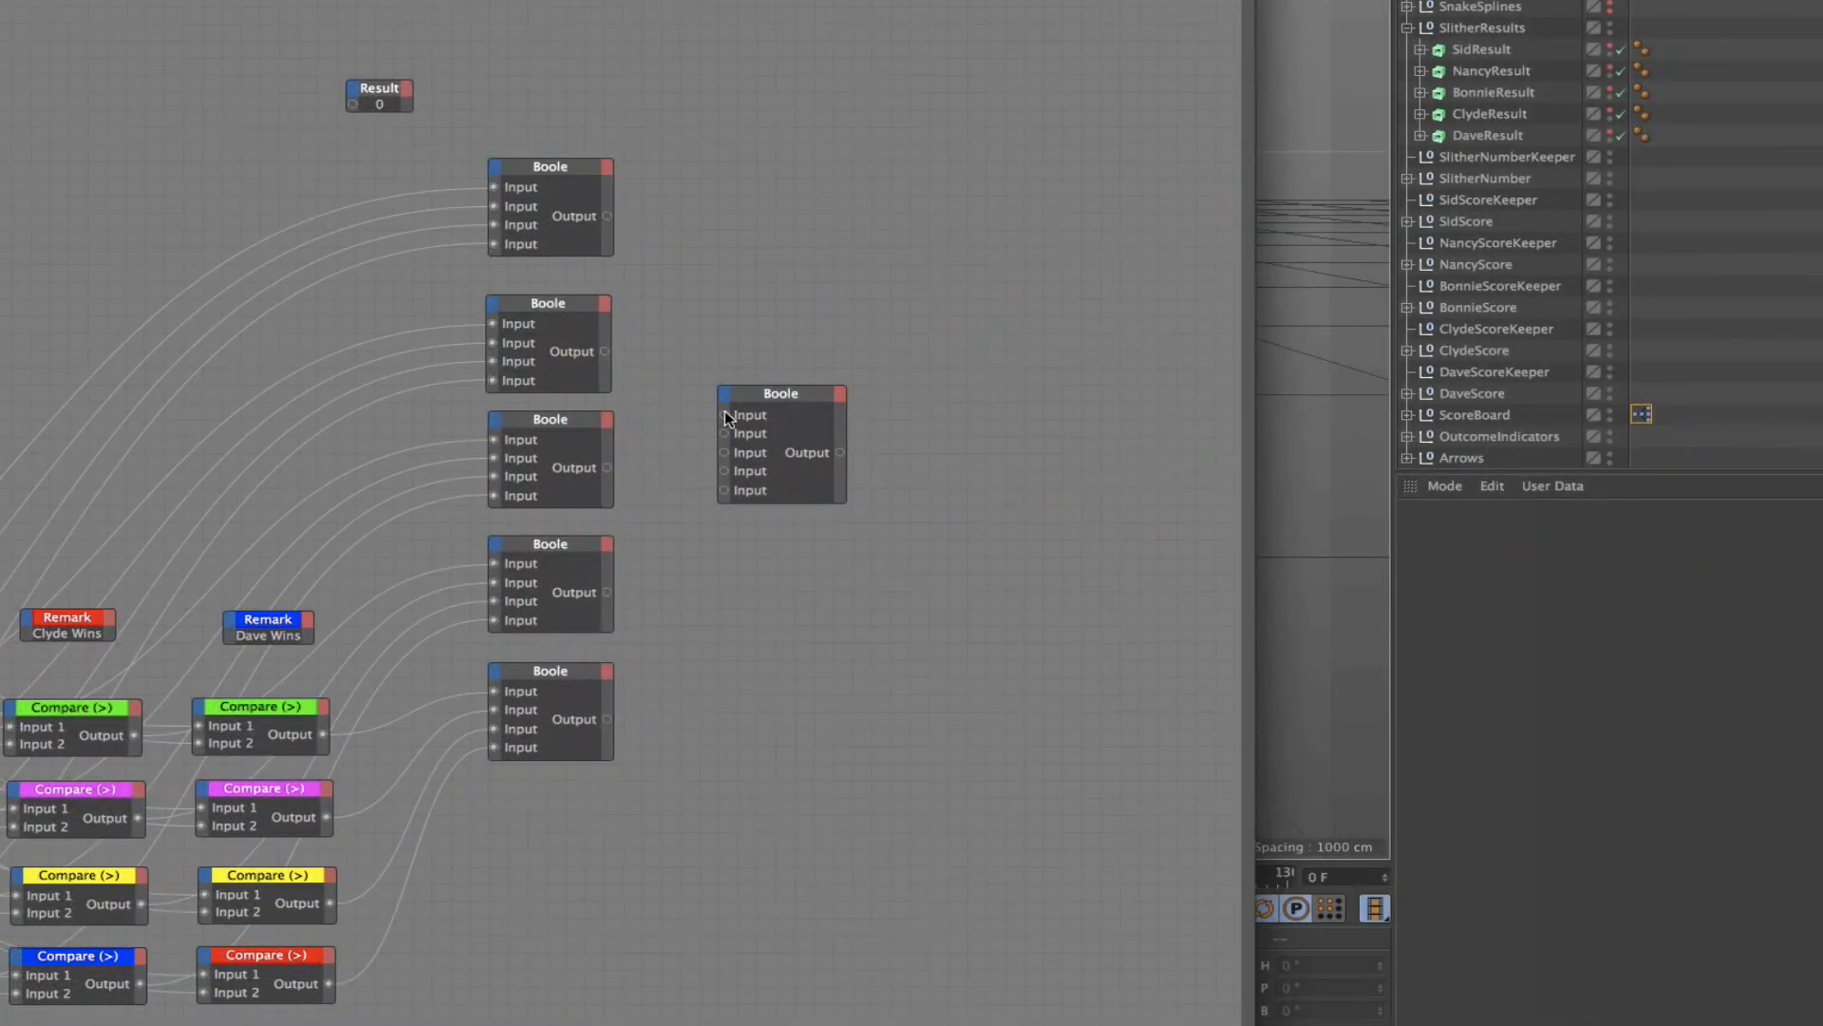
Step: Set the five-input Boole node's function to OR and shift the node slightly away from the Boole column
left_click(798, 394)
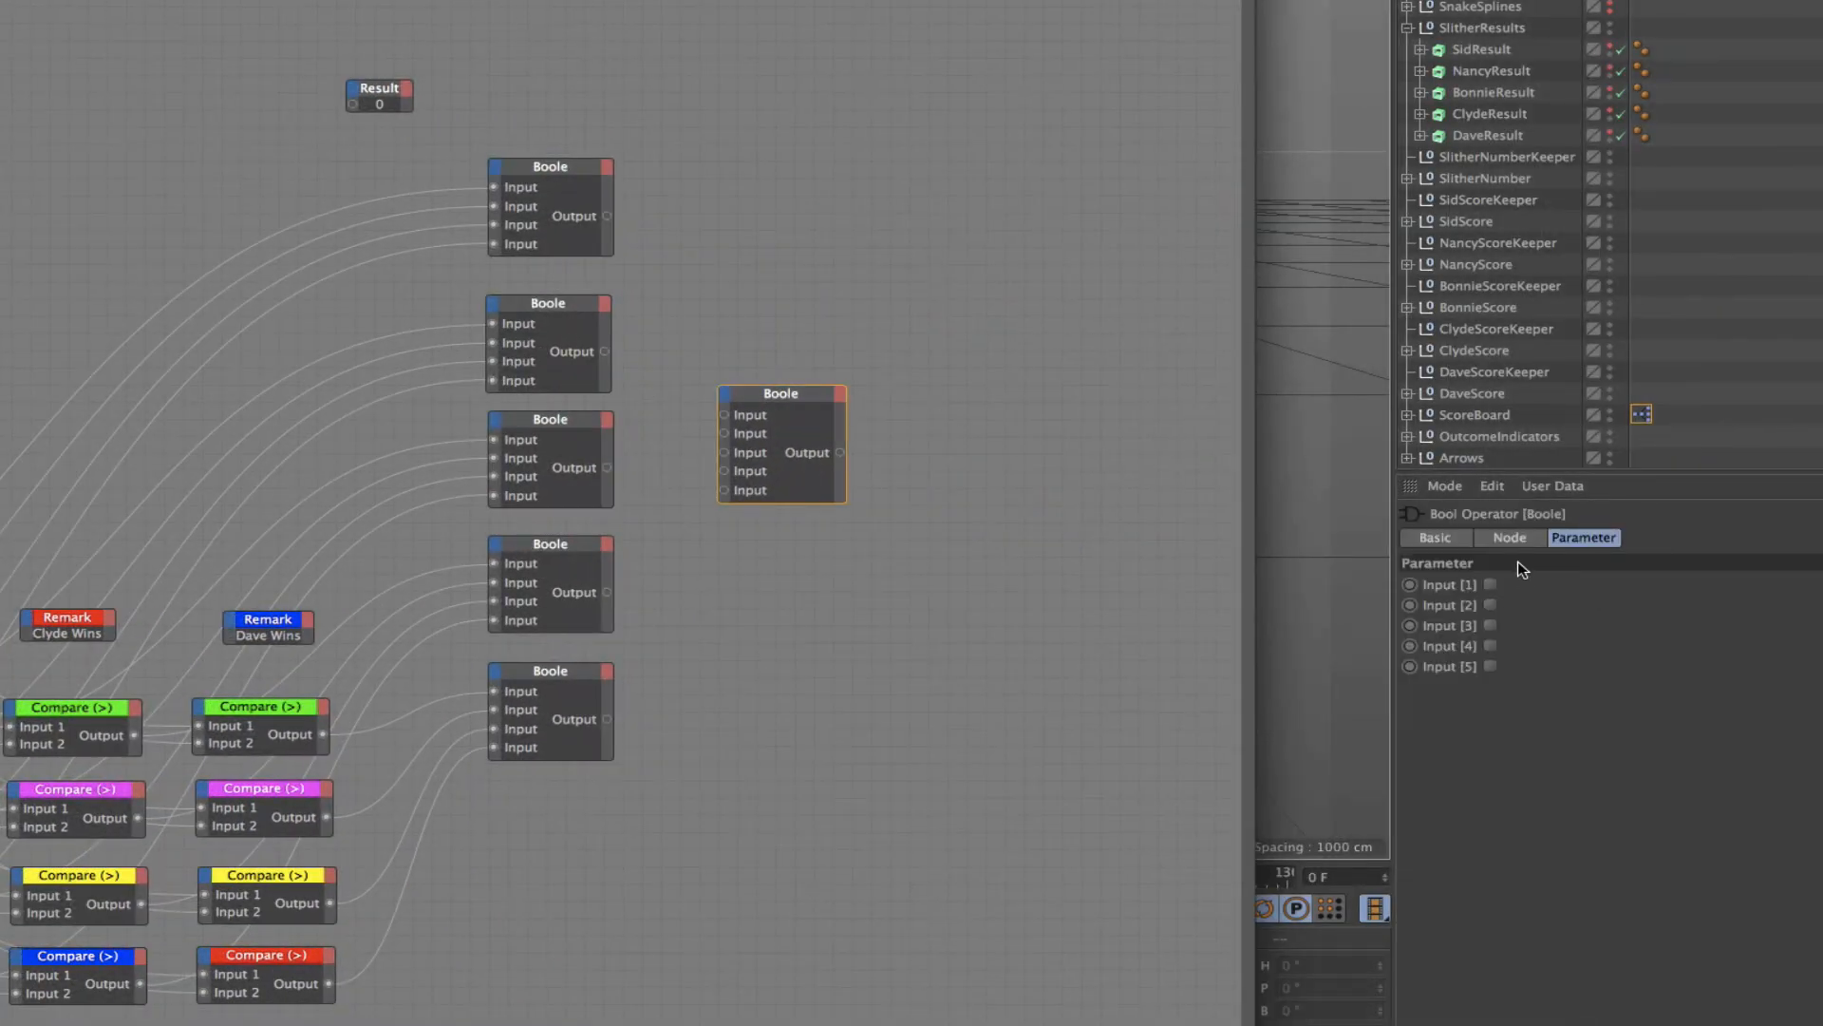
left_click(1510, 537)
left_click(1510, 585)
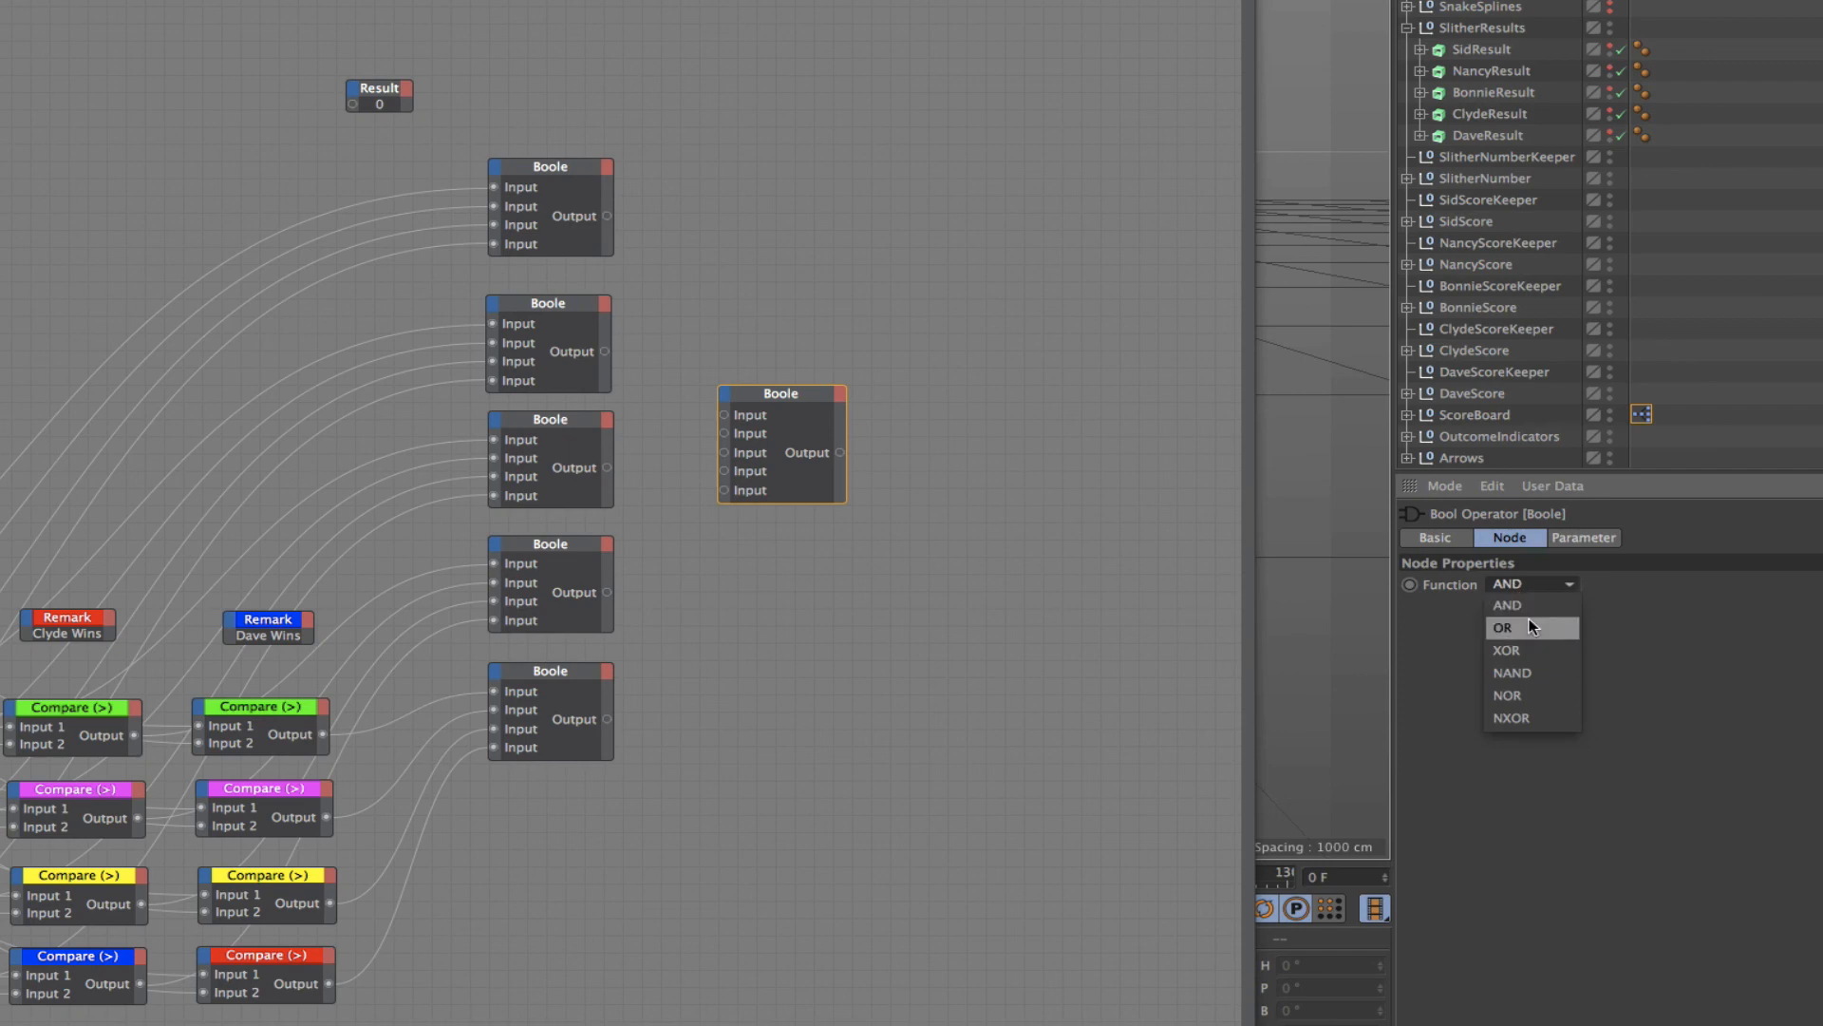
left_click(1529, 627)
left_click_drag(813, 403, 849, 428)
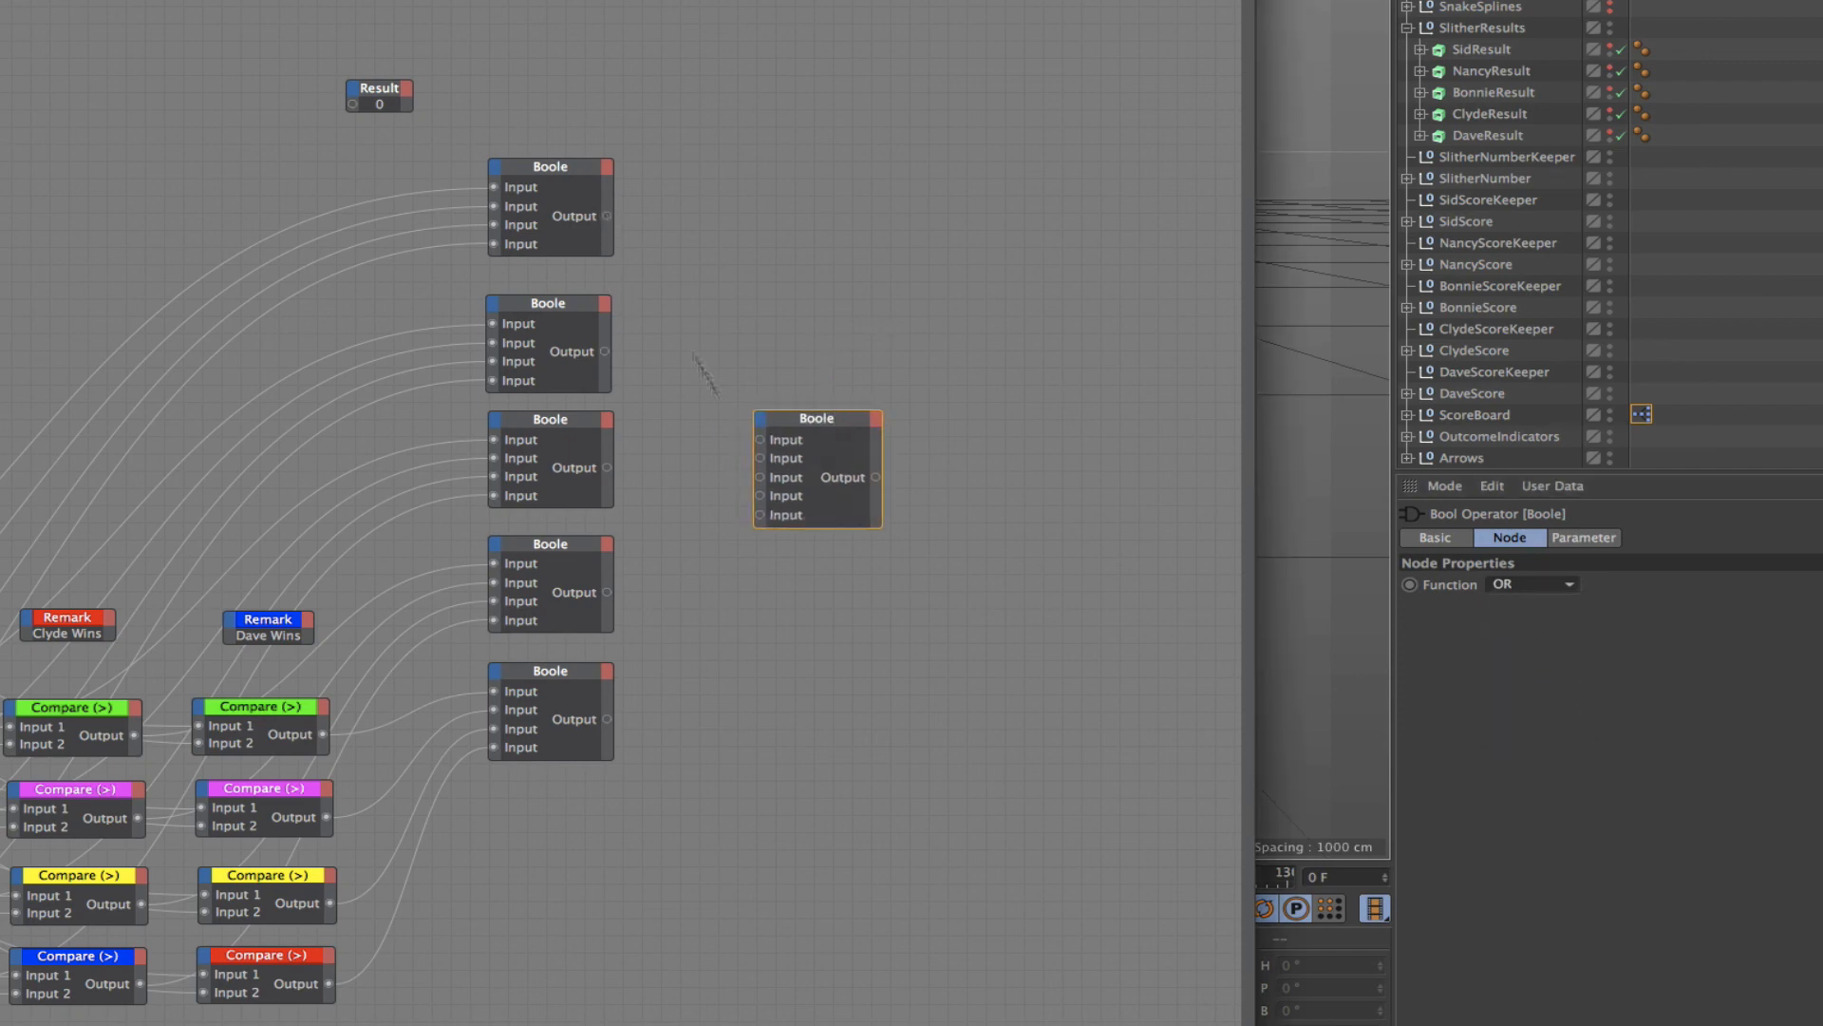
Step: Connect the outputs of the five column Booles to the OR Boole's five inputs in order and adjust that node's position
left_click_drag(761, 441, 607, 215)
left_click_drag(754, 447, 756, 458)
left_click_drag(606, 467, 762, 477)
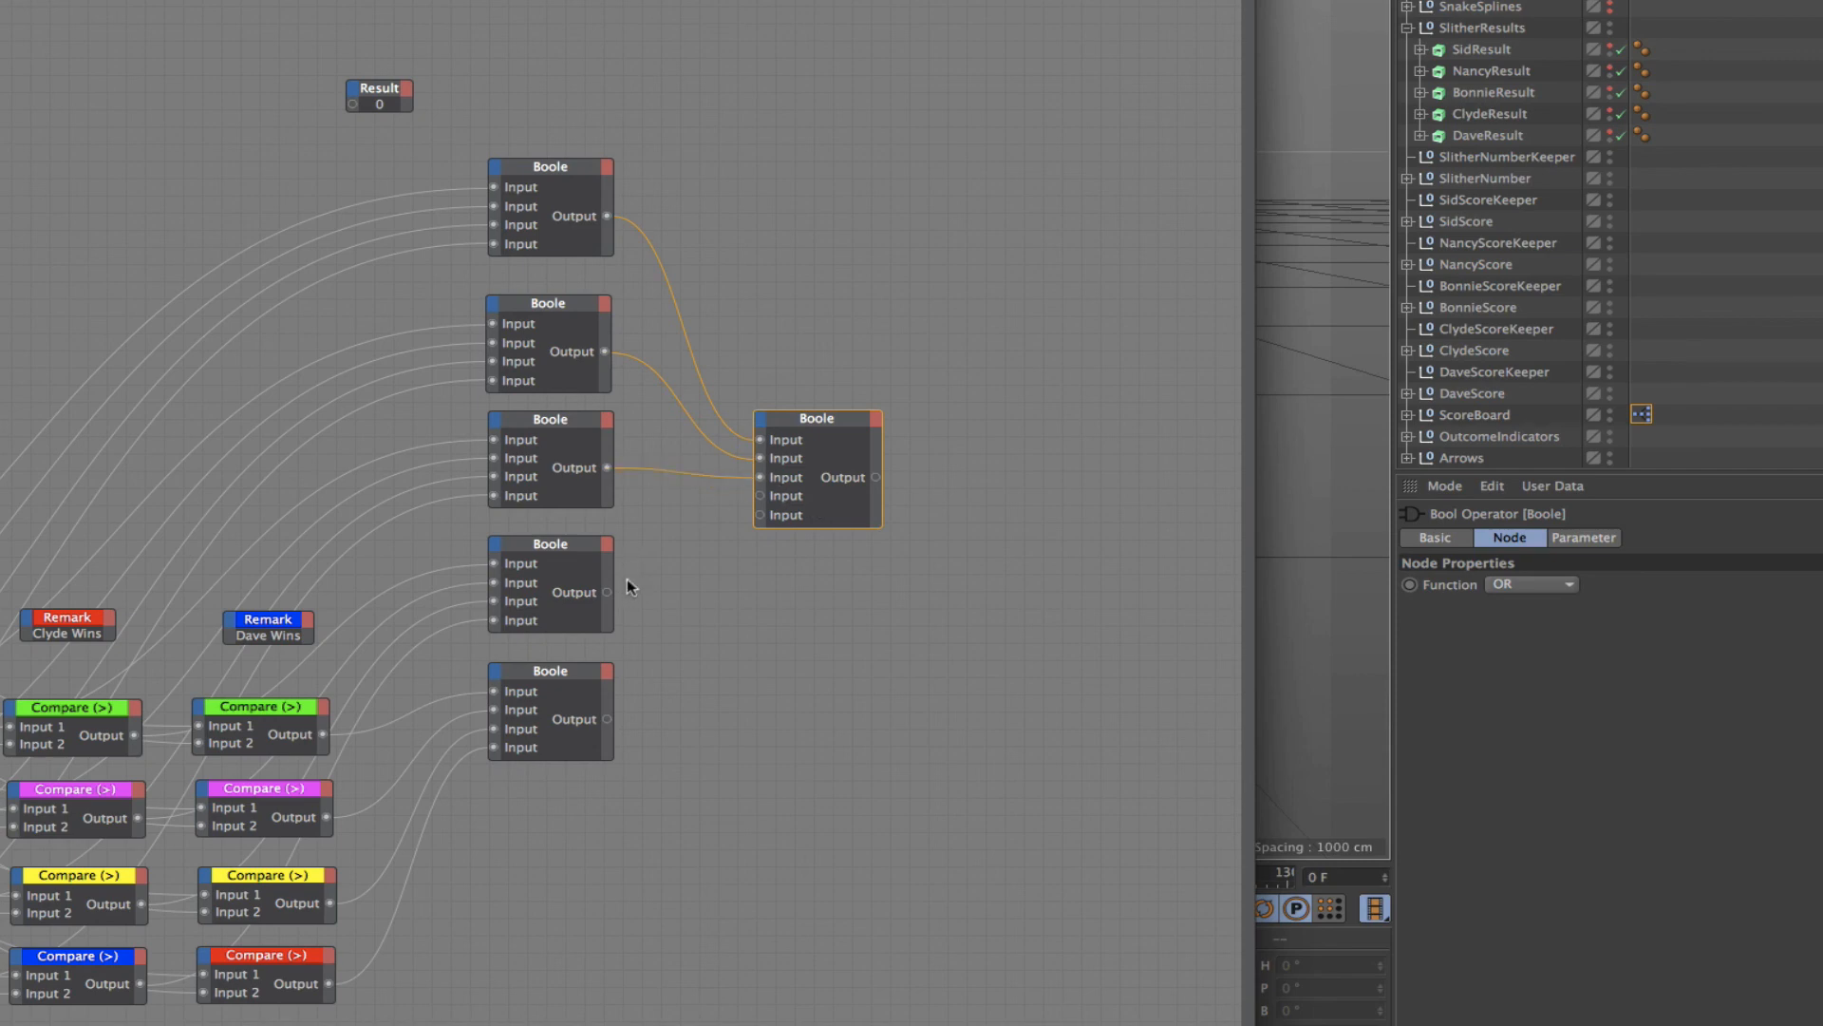
left_click_drag(607, 592, 759, 496)
left_click_drag(608, 719, 759, 517)
left_click_drag(827, 421, 813, 410)
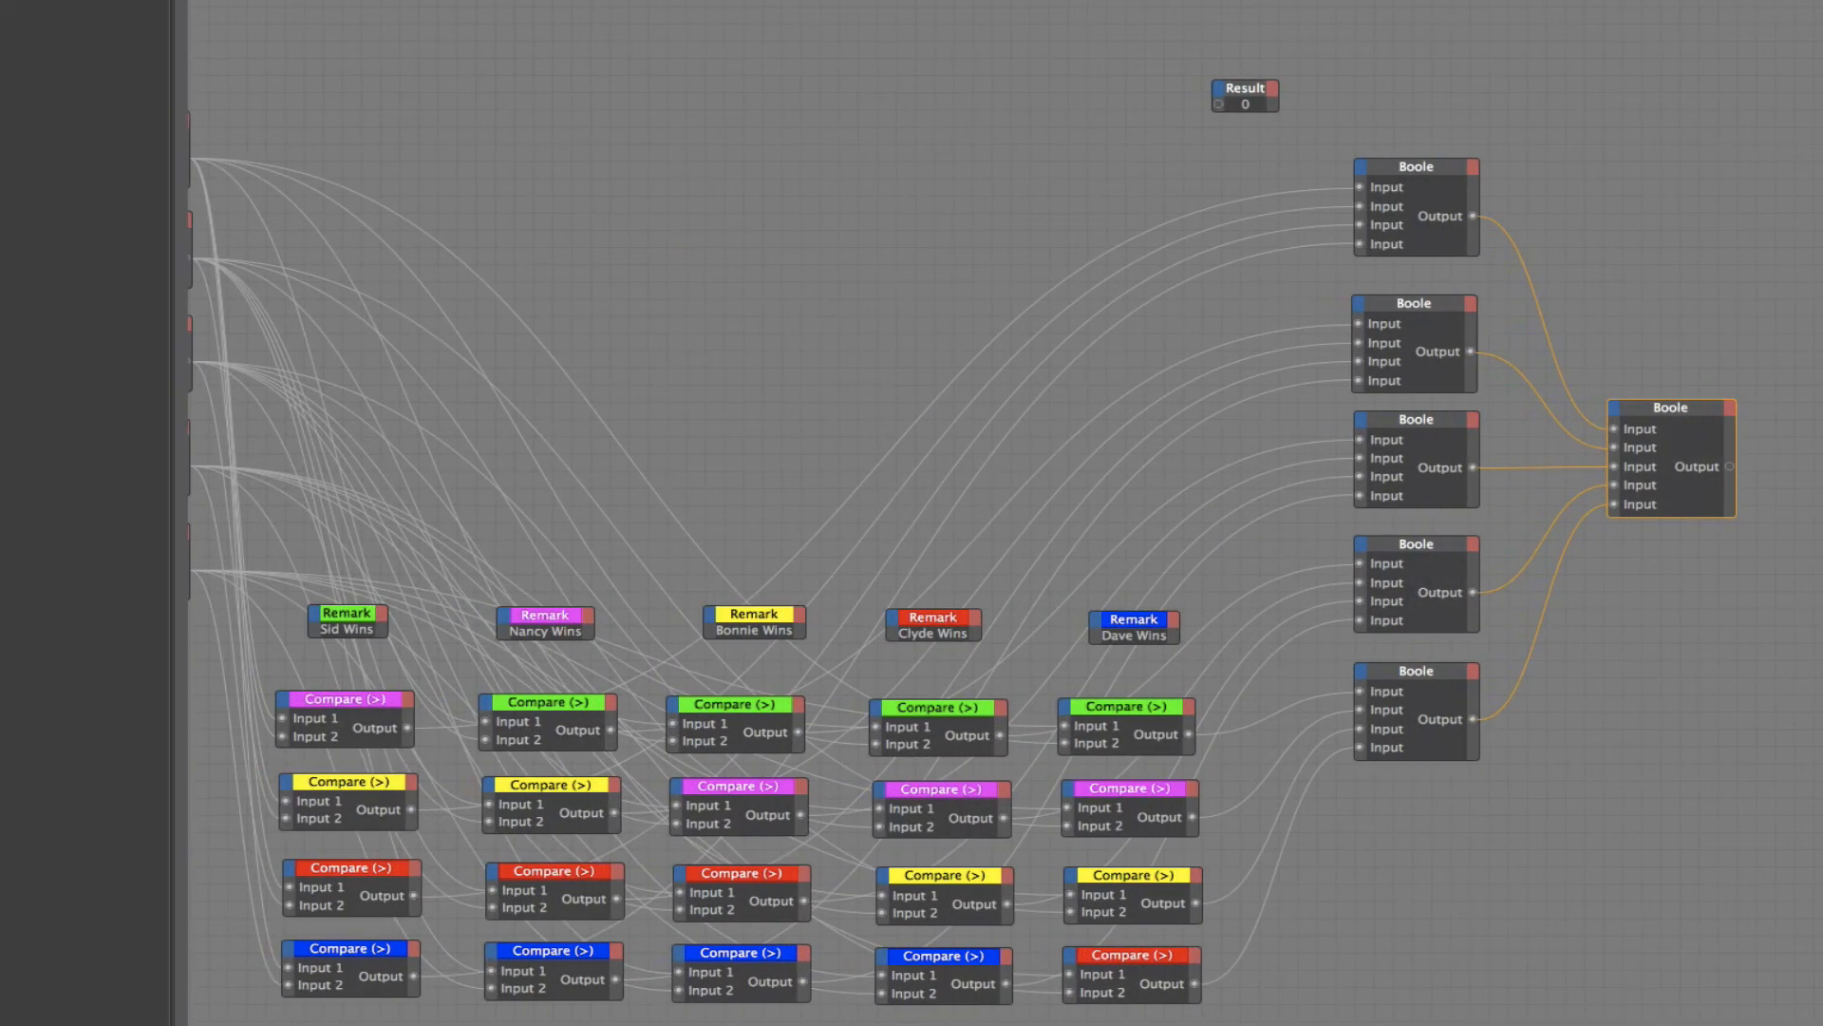
middle_click_drag(1007, 513, 1256, 422, "alt")
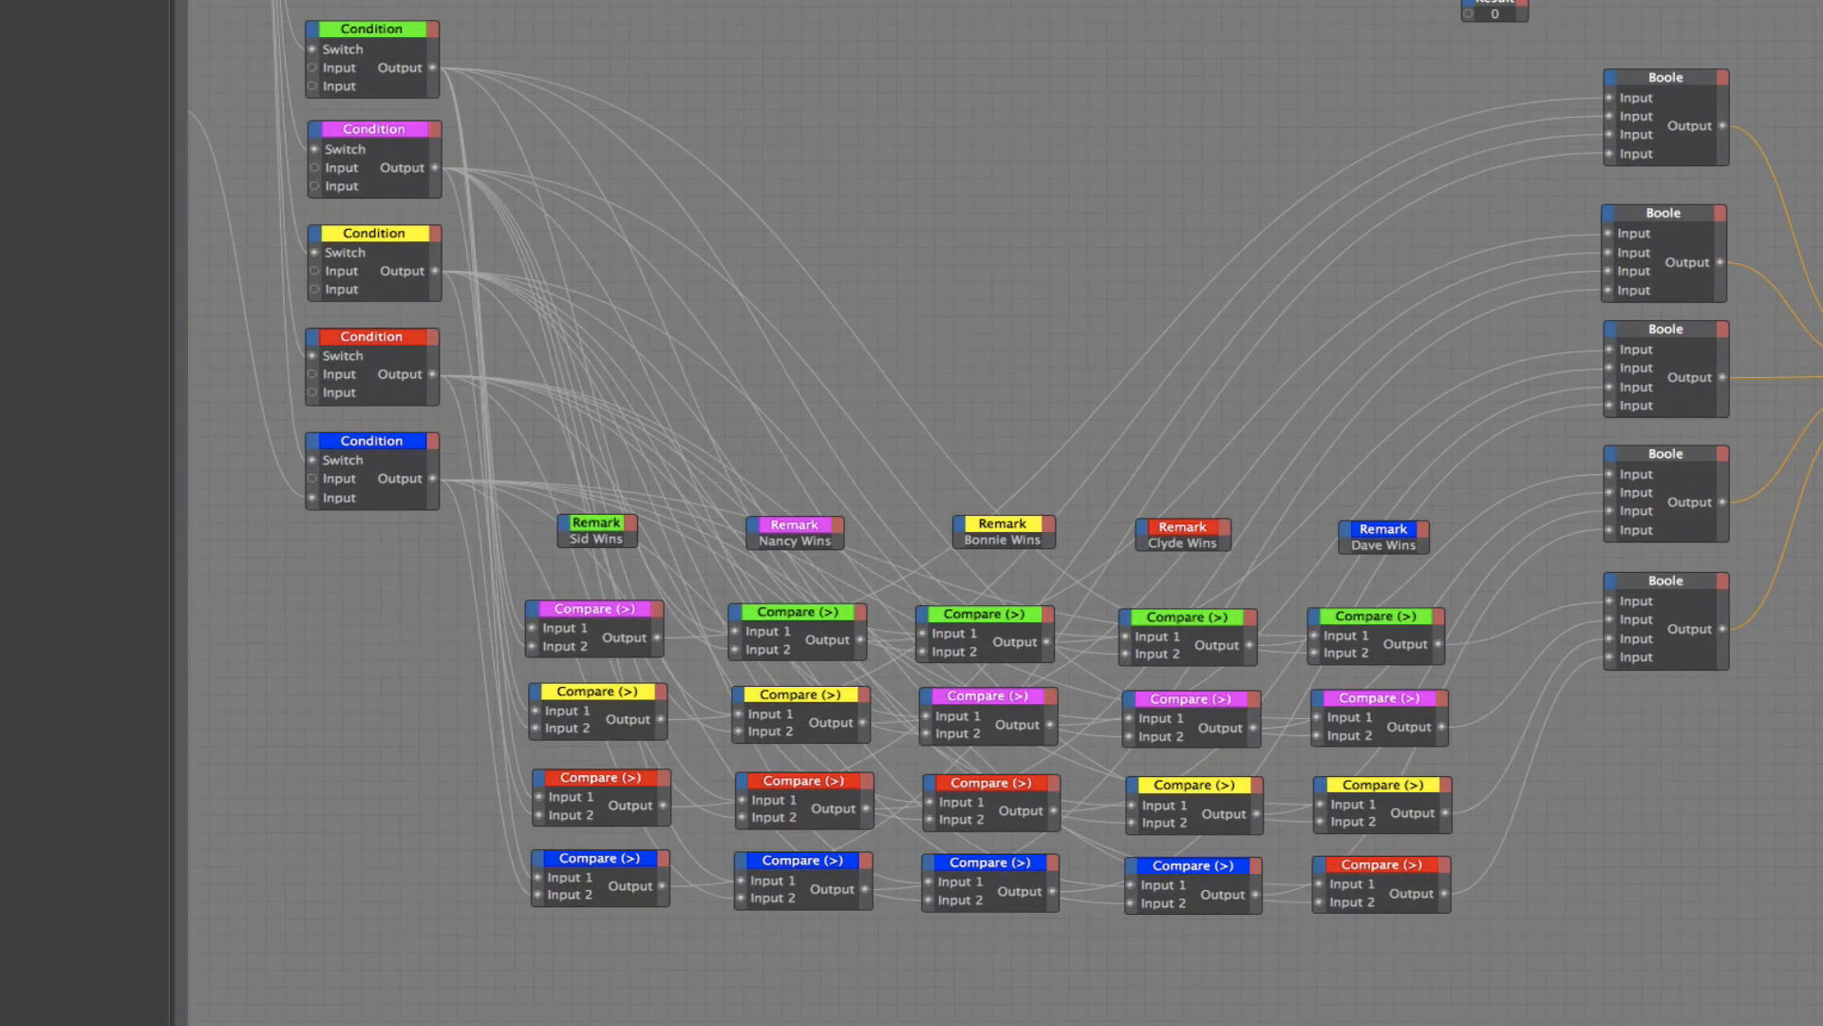
right_click_drag(1144, 481, 1007, 481, "alt")
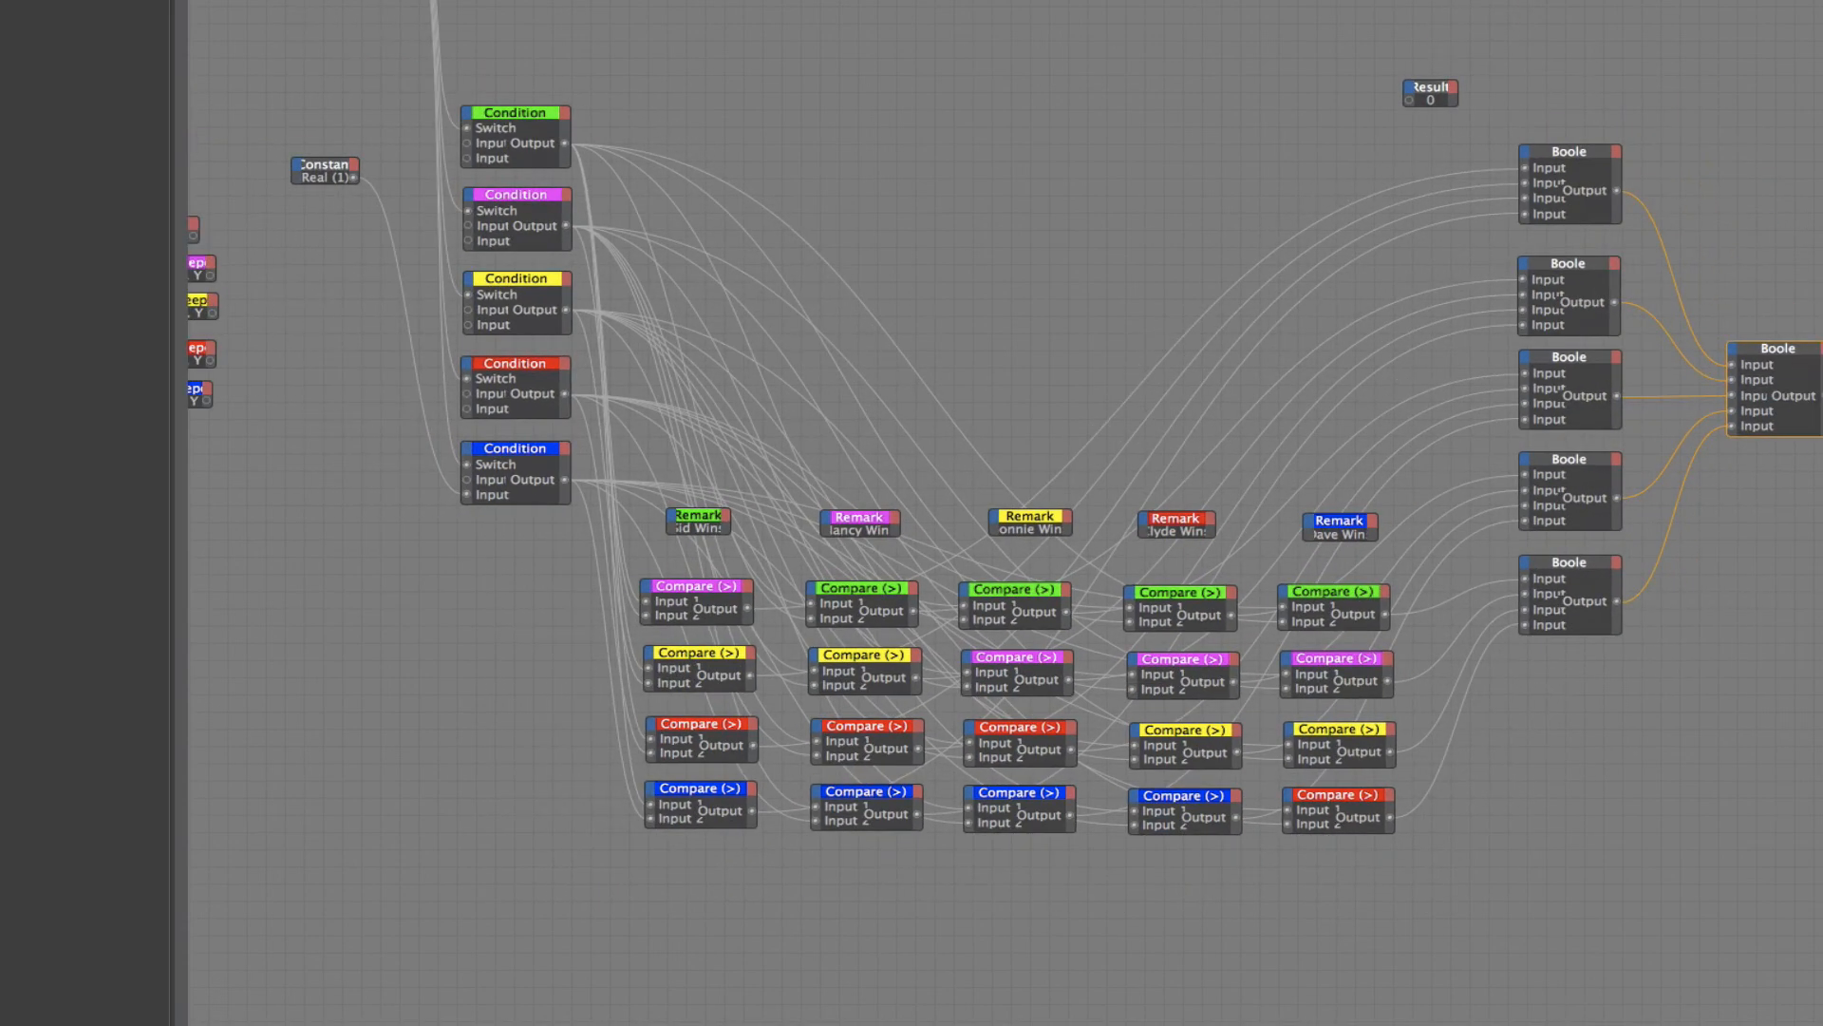
middle_click_drag(1632, 147, 1610, 212, "alt")
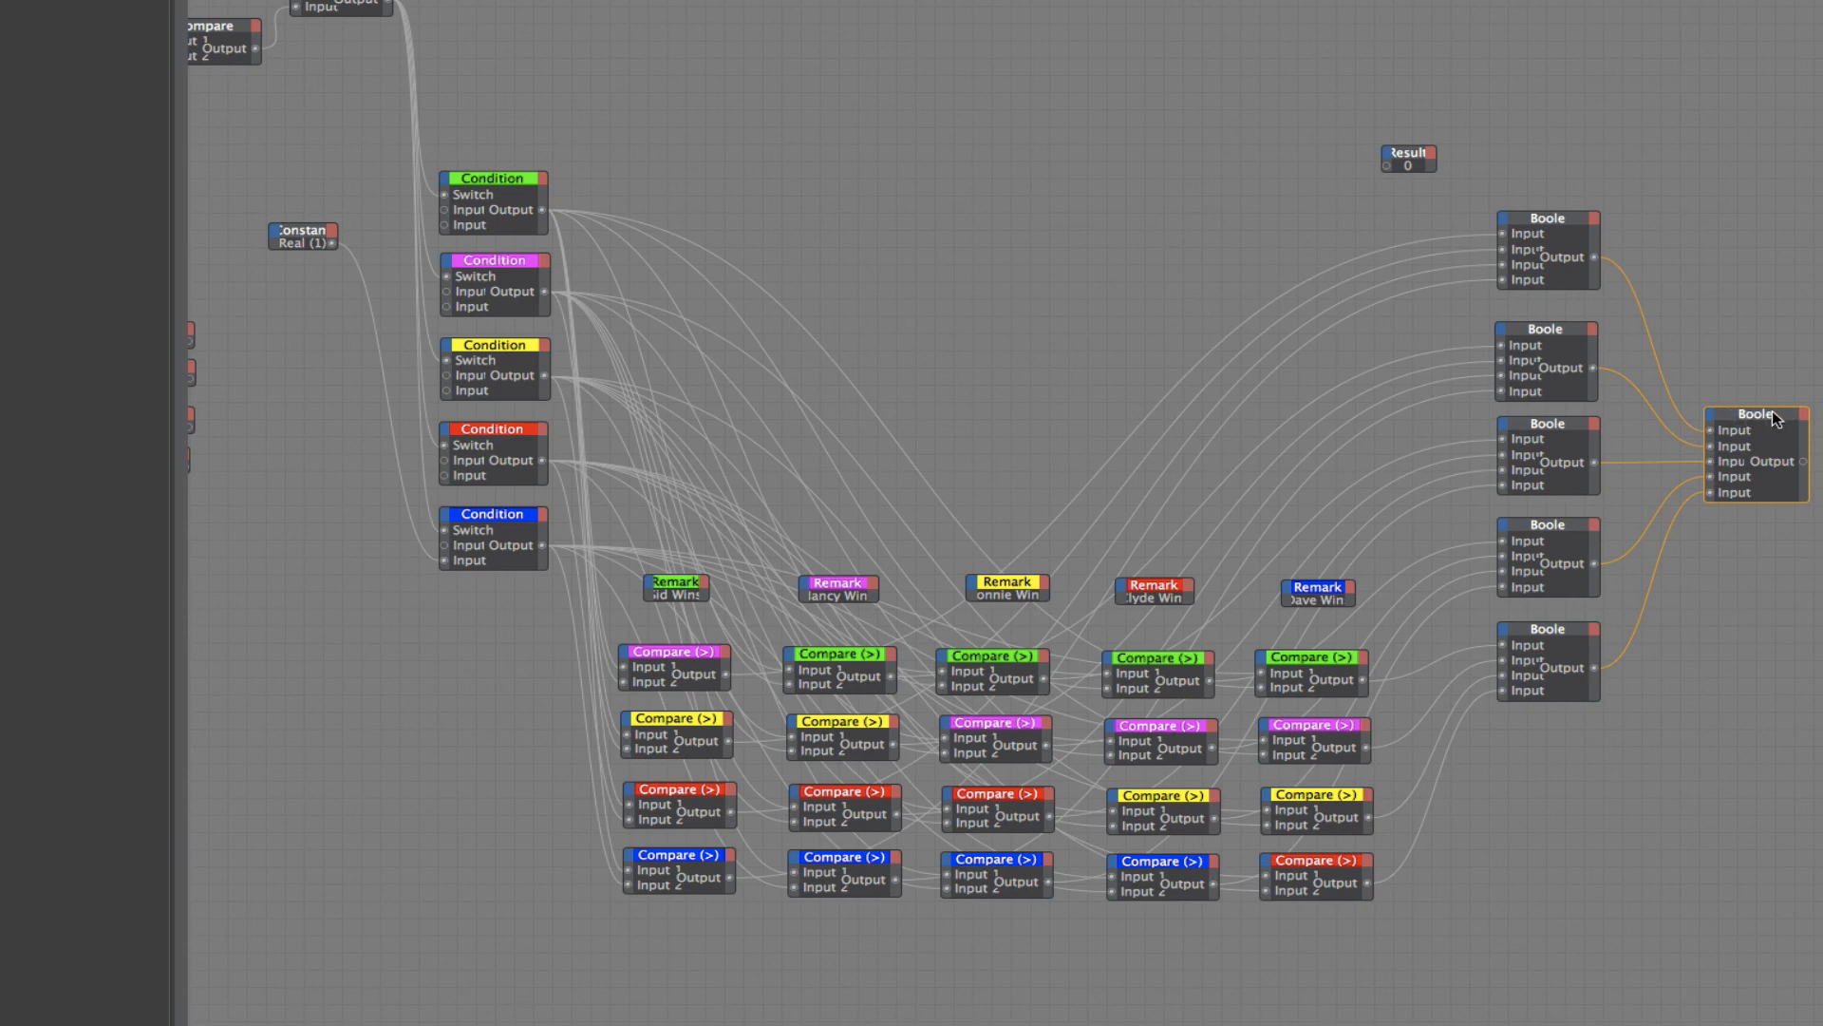
left_click_drag(1755, 413, 1738, 414)
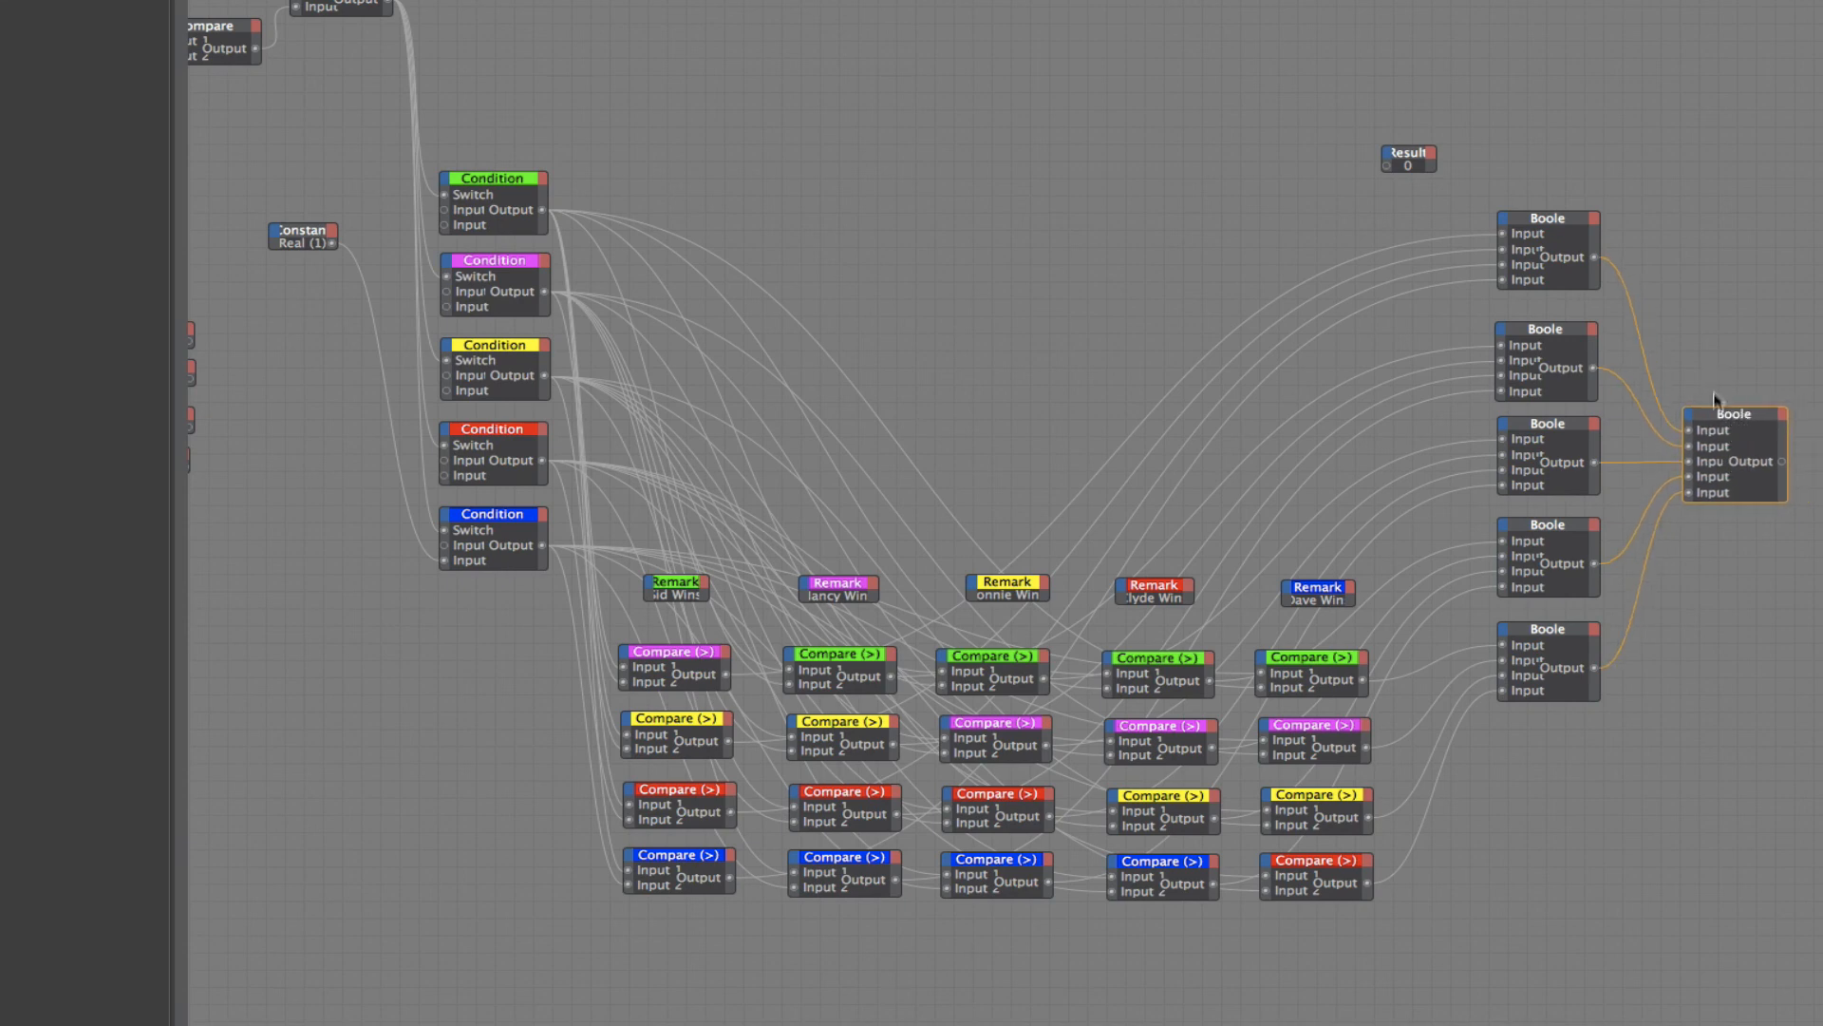